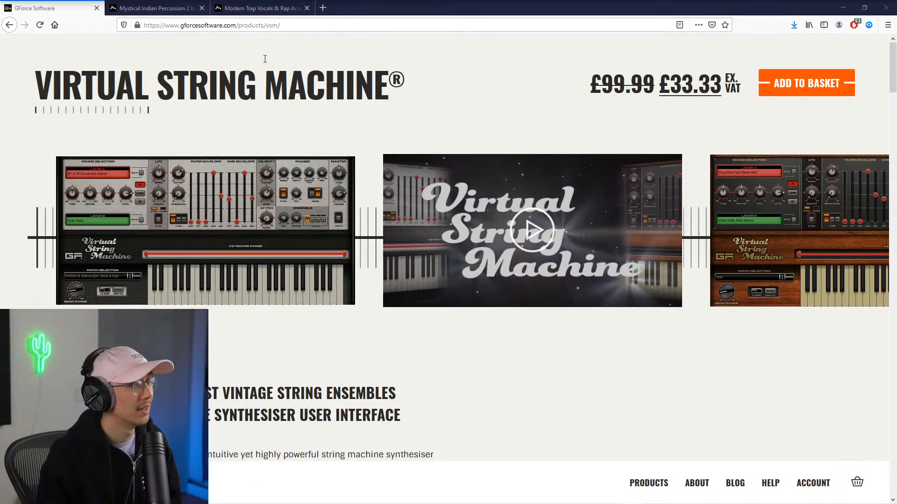
Step: Compare the Mystical Indian Percussion 2 and Modern Trap Vocals & Rap Acapellas Vol 2 product pages, ending on Virtual String Machine
click(165, 12)
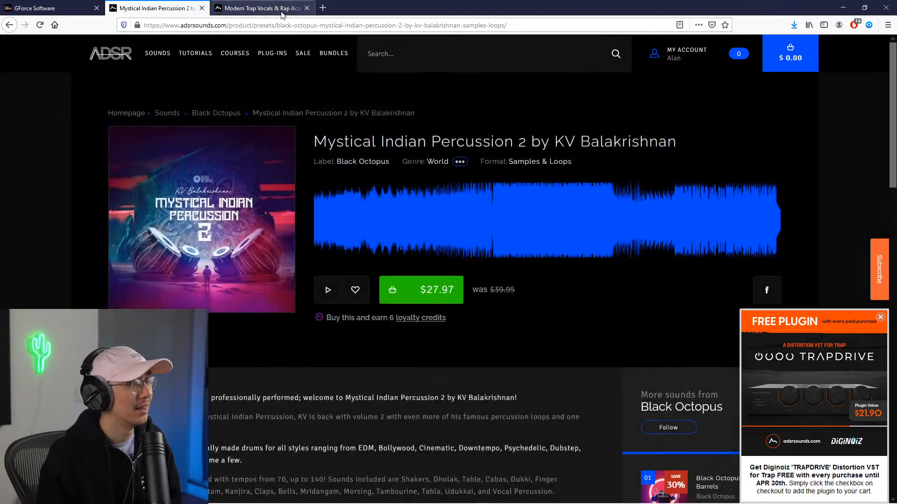
click(282, 11)
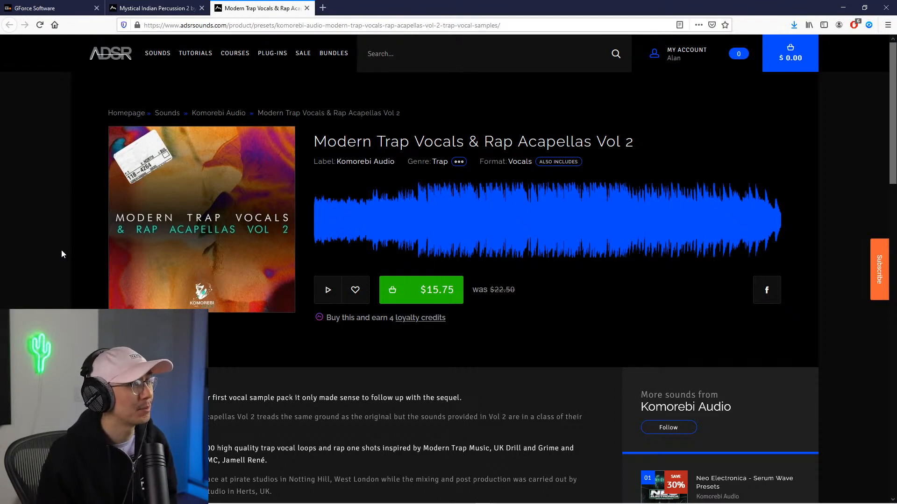
click(48, 10)
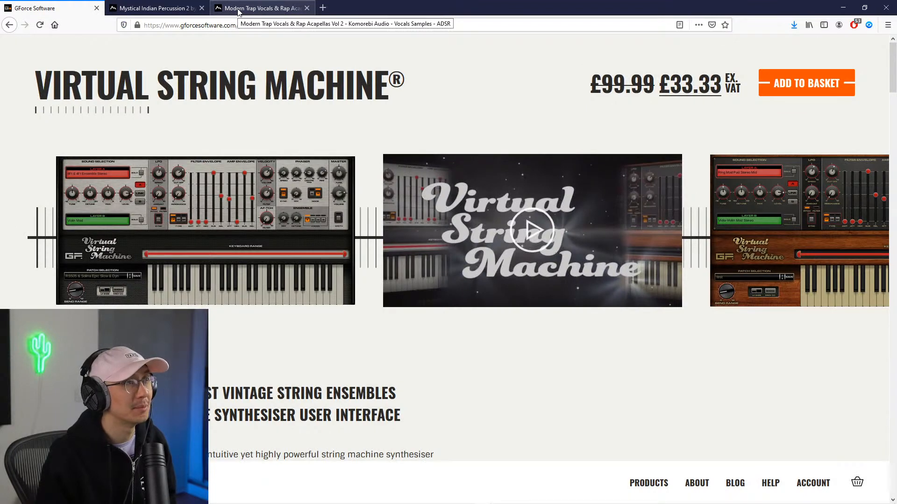
key(ctrl+Tab)
click(262, 8)
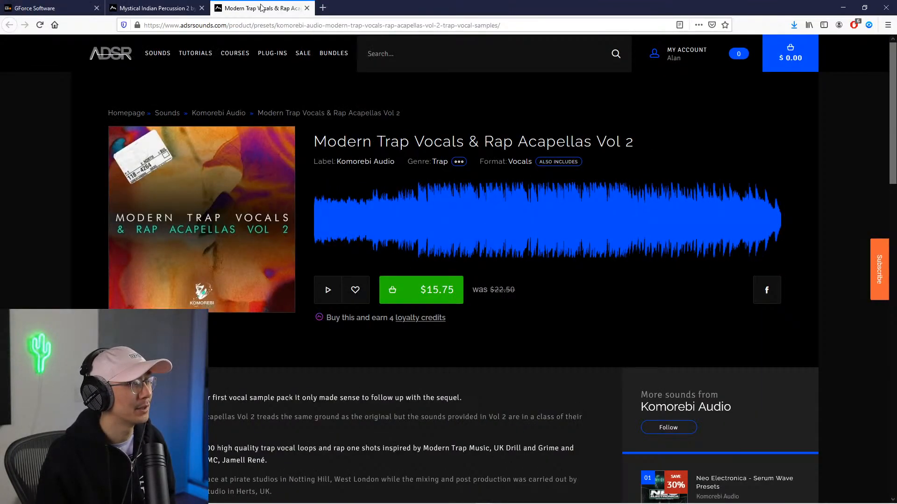
click(46, 12)
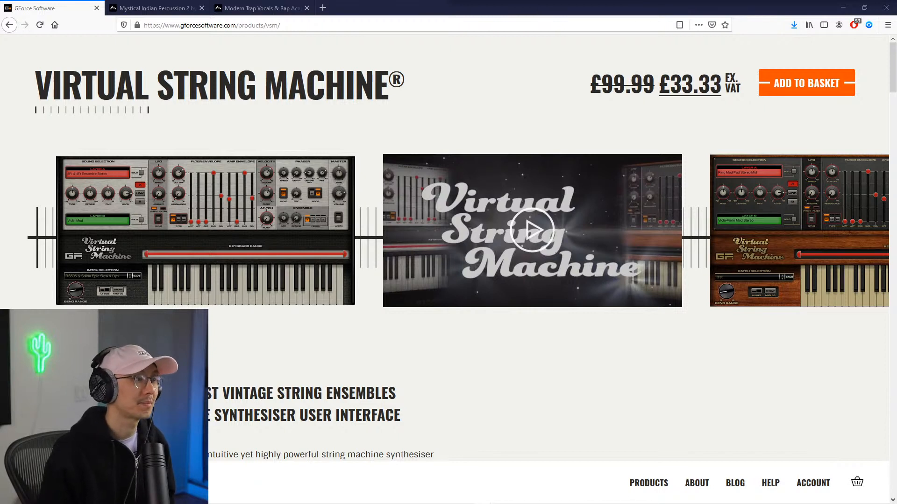
mouse_move(821, 499)
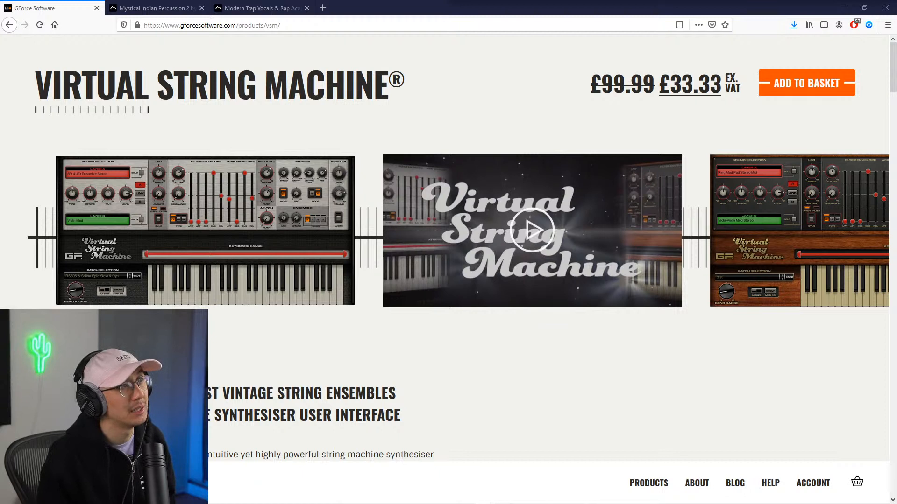
mouse_move(643, 503)
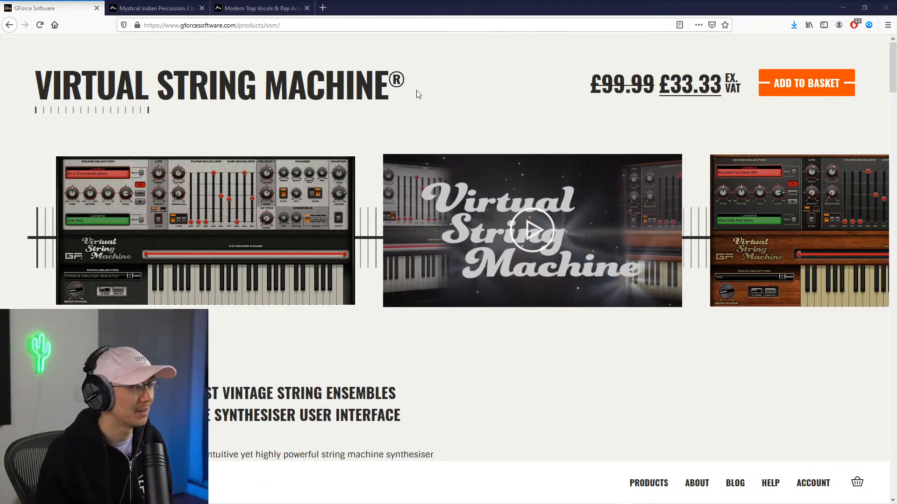
Step: Review the Virtual String Machine page's title, pricing, gallery and introductory description
drag(14, 84, 257, 84)
click(436, 84)
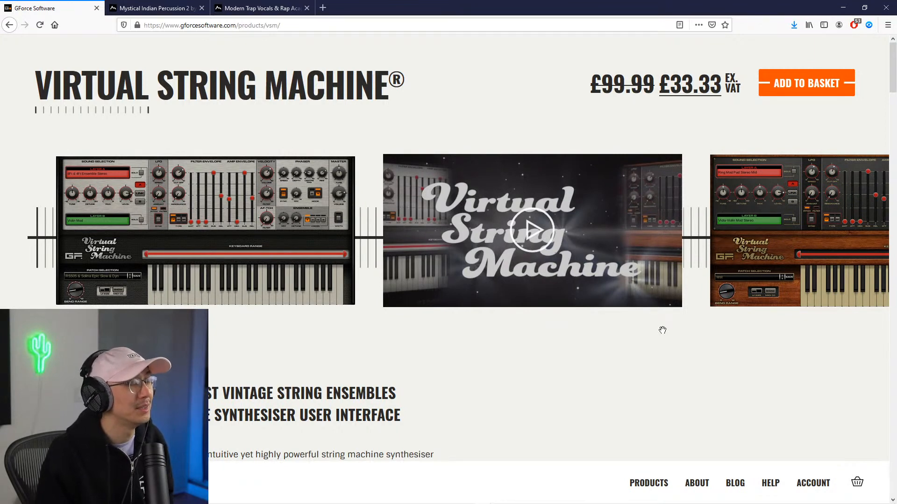
scroll(663, 328, down, 2)
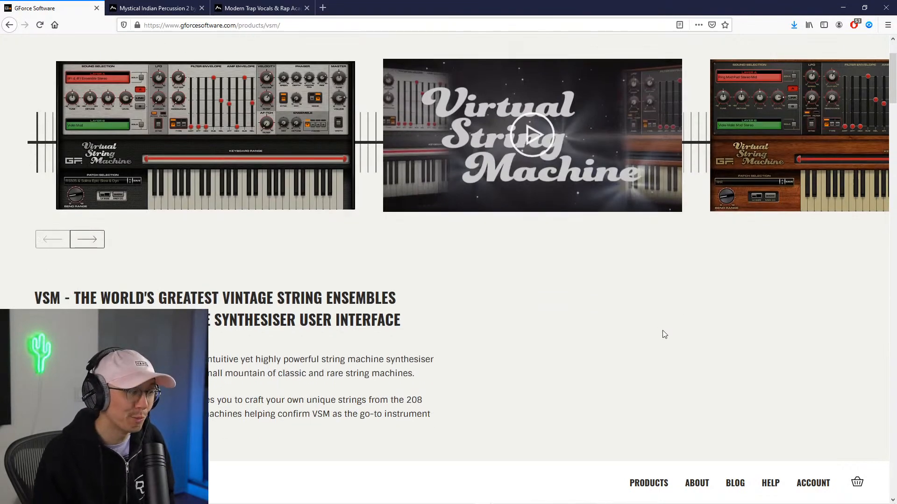
scroll(669, 333, up, 2)
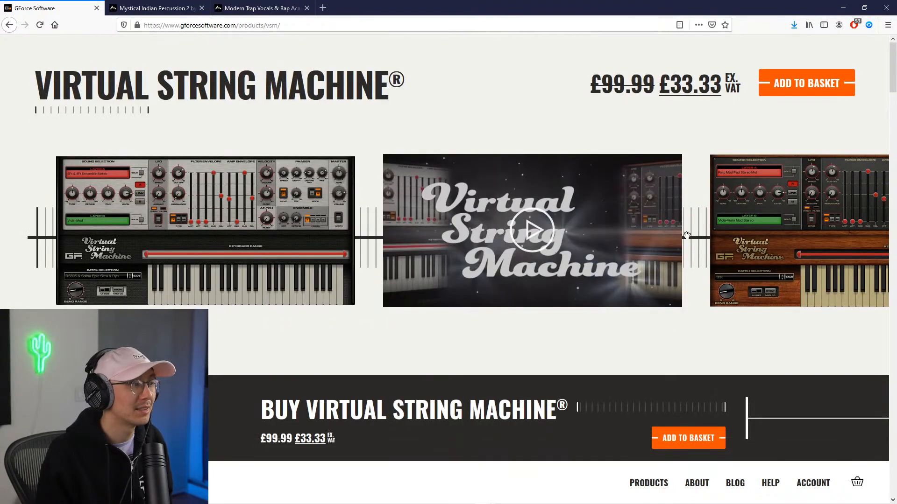
scroll(668, 334, down, 5)
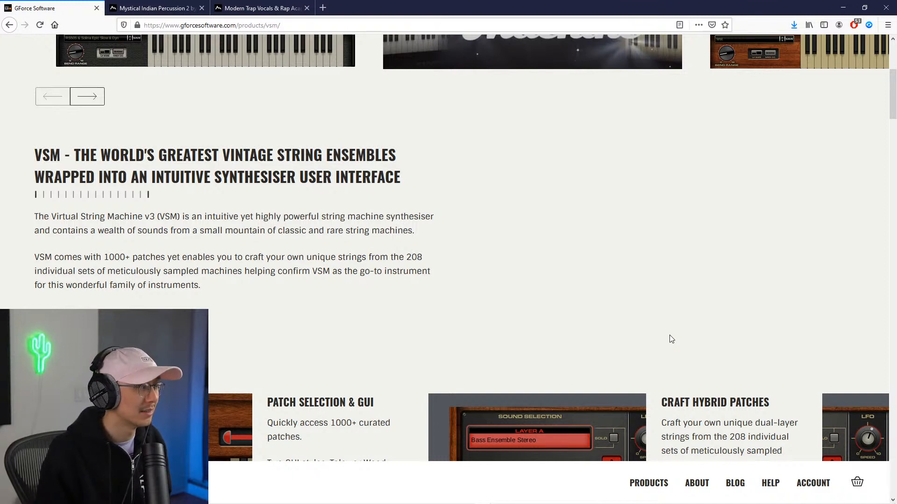
scroll(663, 280, up, 5)
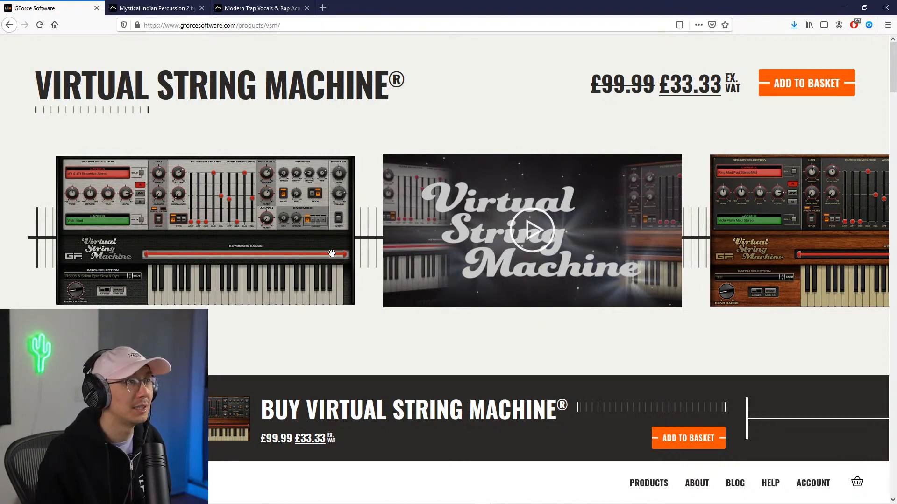
Step: Read the patch selection, hybrid patches, British invention and artist's opinion sections of the Virtual String Machine page
scroll(332, 253, down, 5)
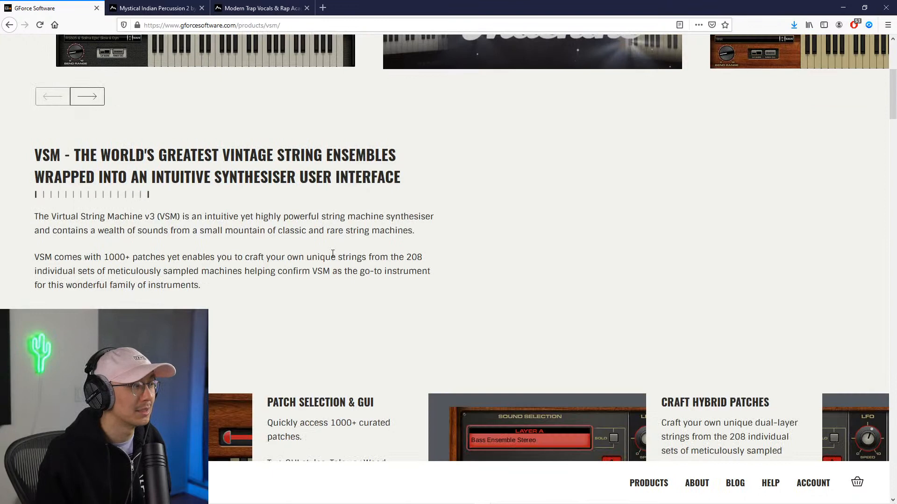
scroll(332, 254, down, 3)
scroll(332, 253, down, 4)
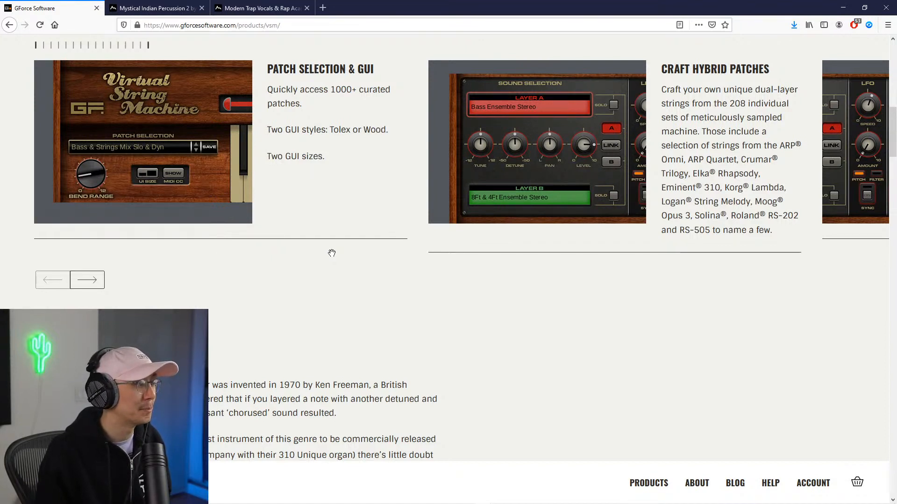
scroll(332, 254, down, 5)
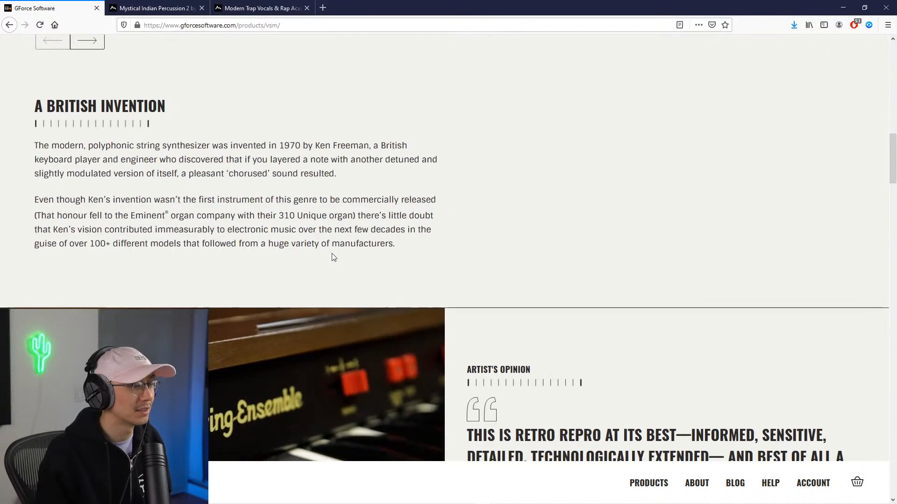
scroll(332, 253, down, 5)
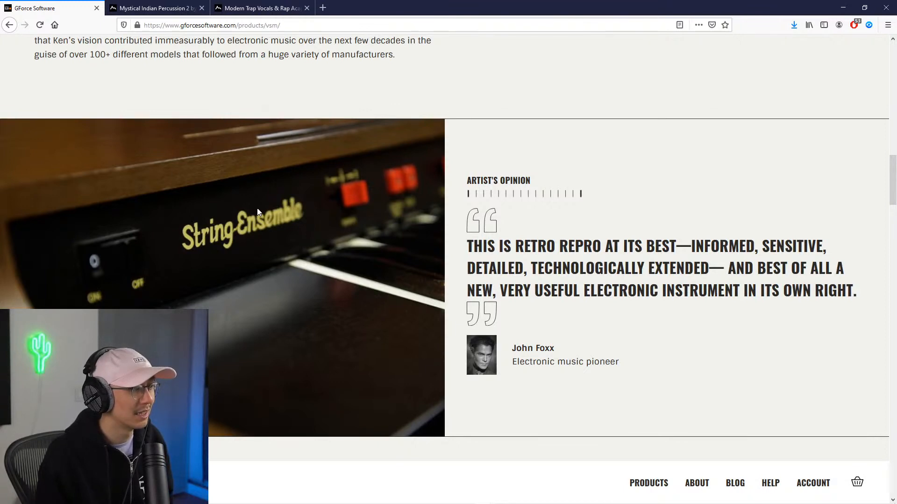
scroll(233, 279, down, 1)
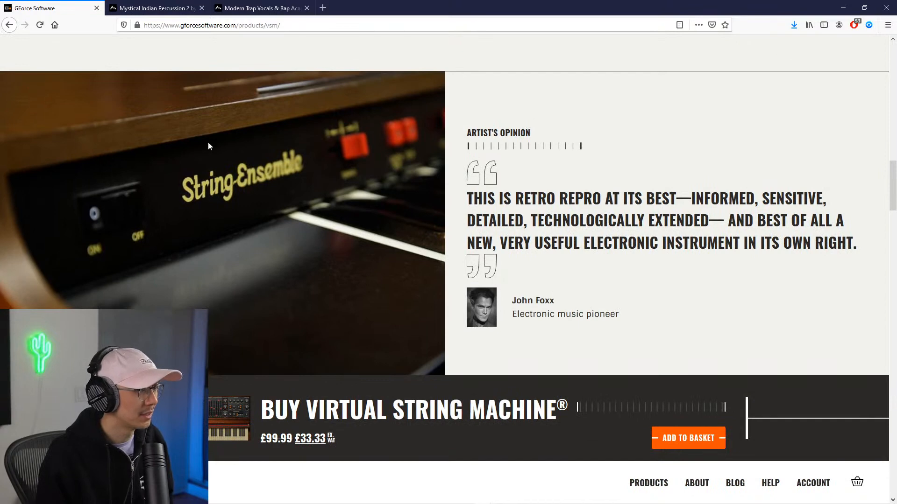
Step: Examine the string machine collection, hybrid sounds, audio demos and original instrument sections of the product page
scroll(517, 211, down, 5)
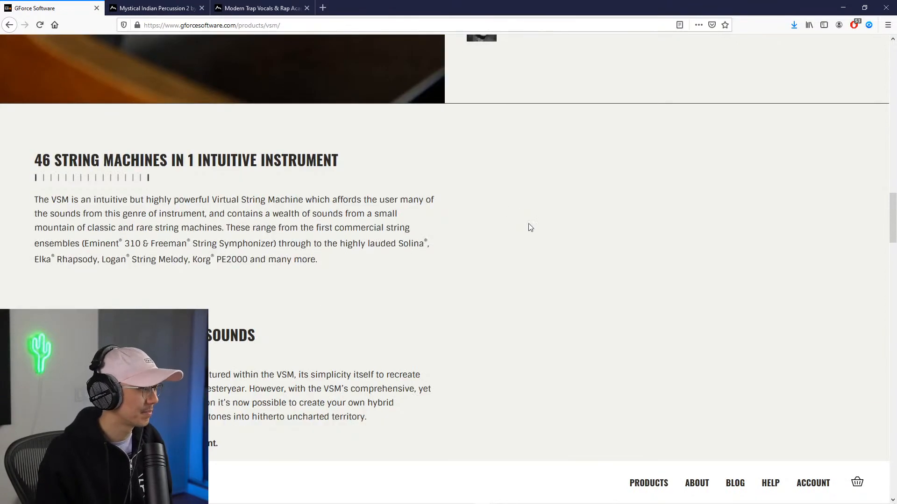
scroll(531, 228, down, 8)
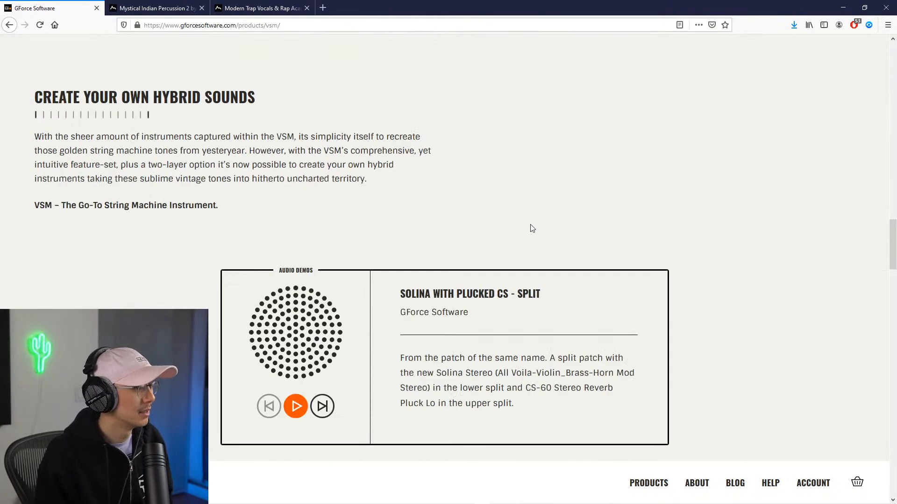
scroll(531, 228, up, 8)
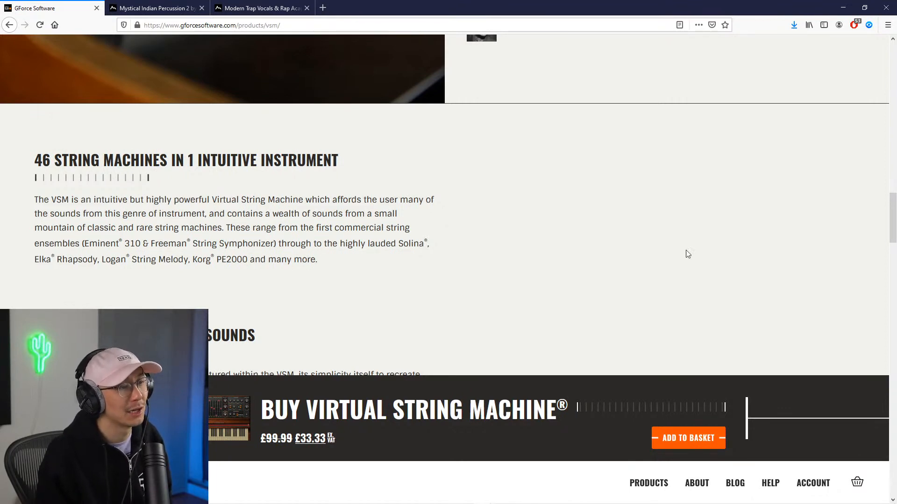
scroll(585, 316, down, 3)
scroll(585, 316, down, 4)
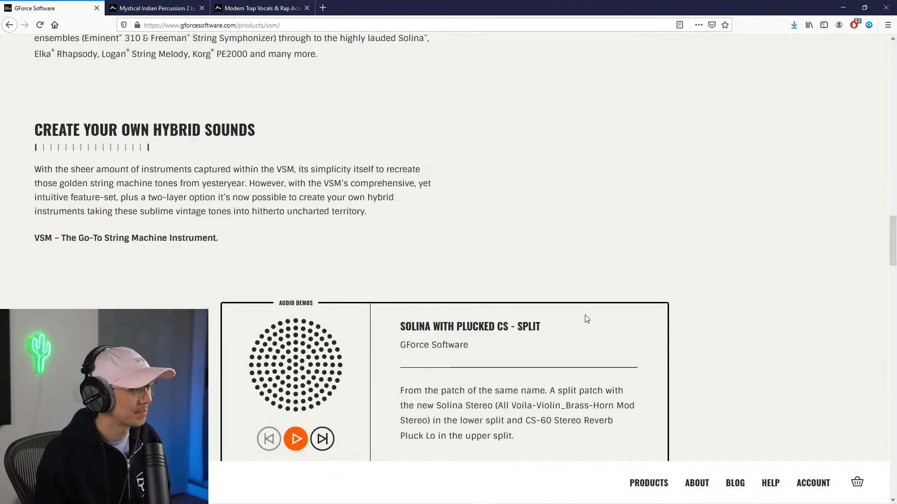
scroll(467, 294, up, 3)
scroll(370, 274, down, 3)
scroll(370, 275, up, 2)
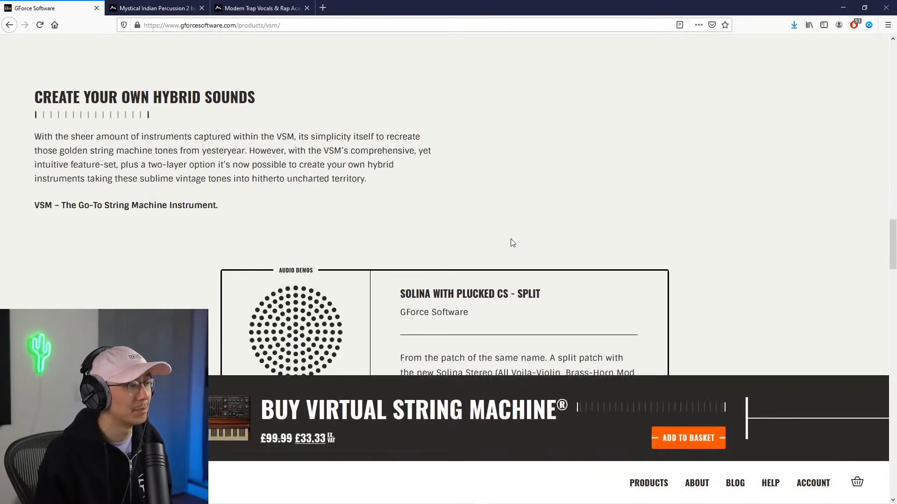
scroll(511, 240, down, 3)
scroll(512, 261, down, 5)
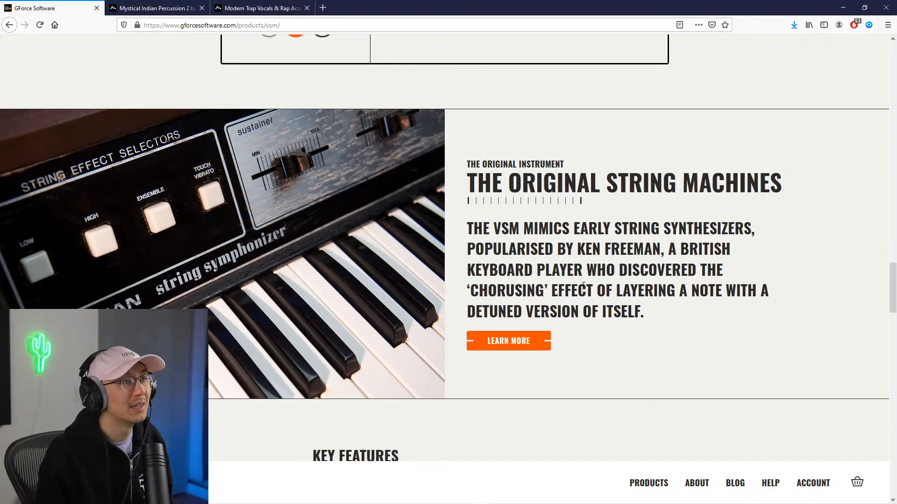
Step: Check the key features, compatibility requirements and tutorials, and return to the start of the product page
scroll(584, 286, down, 10)
scroll(584, 290, up, 8)
scroll(582, 287, down, 7)
scroll(582, 286, up, 6)
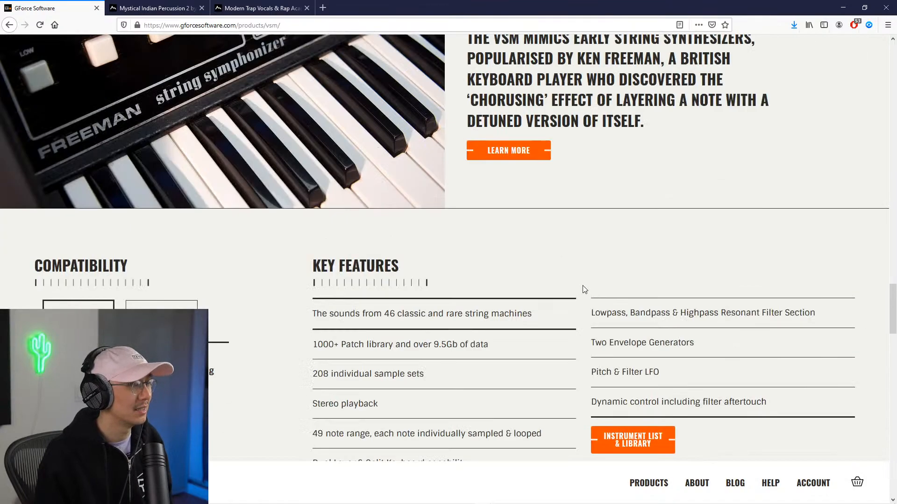
scroll(583, 289, down, 7)
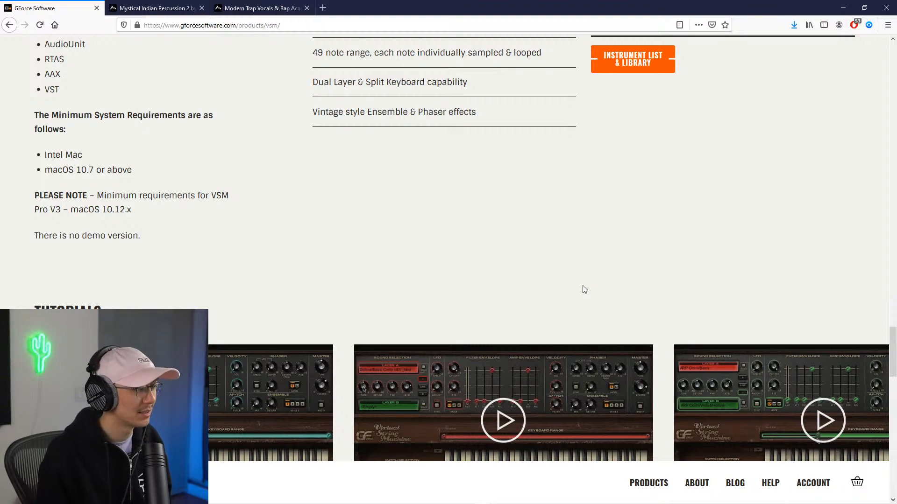
scroll(583, 289, down, 5)
scroll(583, 290, up, 15)
scroll(583, 289, up, 15)
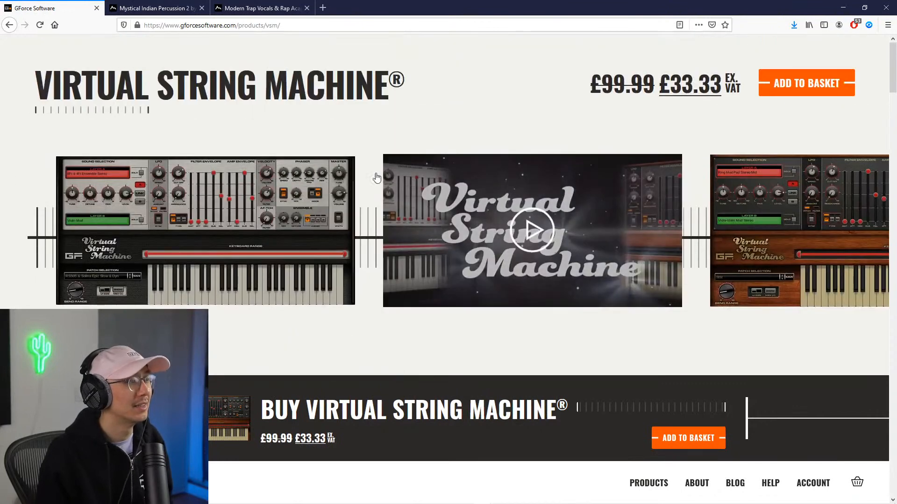
Step: Revisit the Mystical Indian Percussion 2 and Modern Trap Vocals sample pack pages and switch to Ableton Live
key(ctrl+Tab)
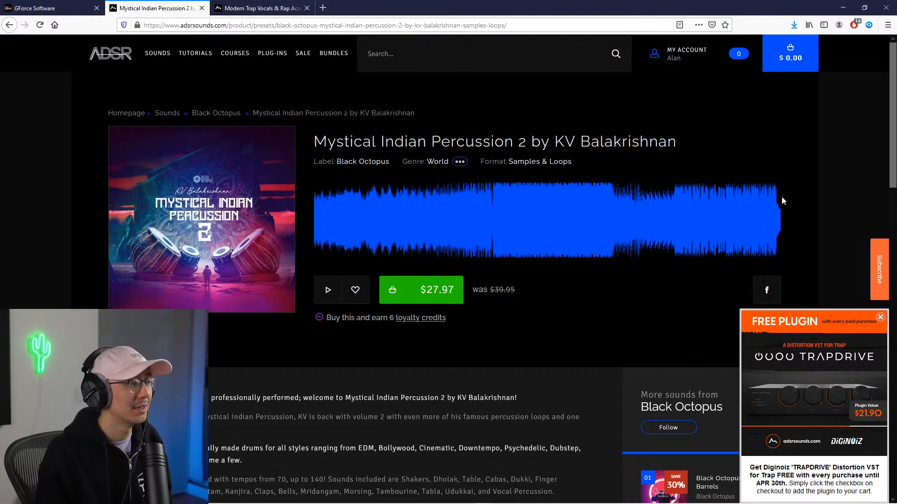
click(260, 8)
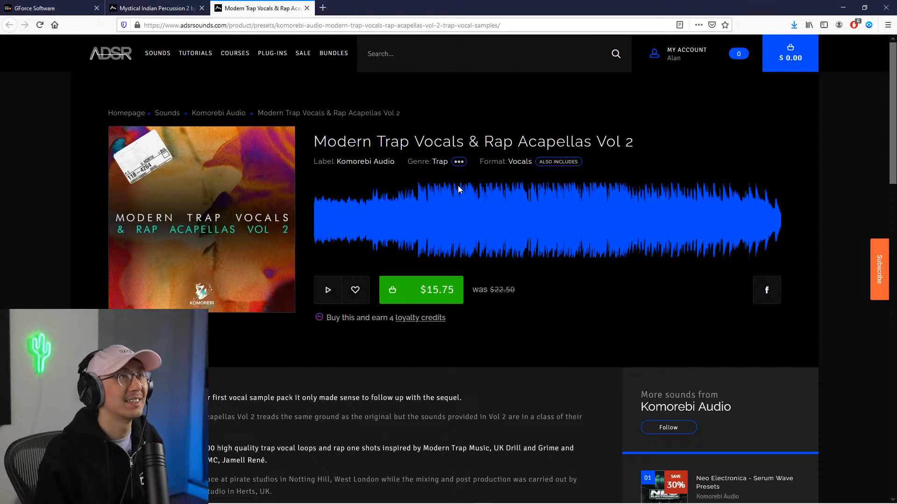
key(alt+Tab)
key(alt+Tab)
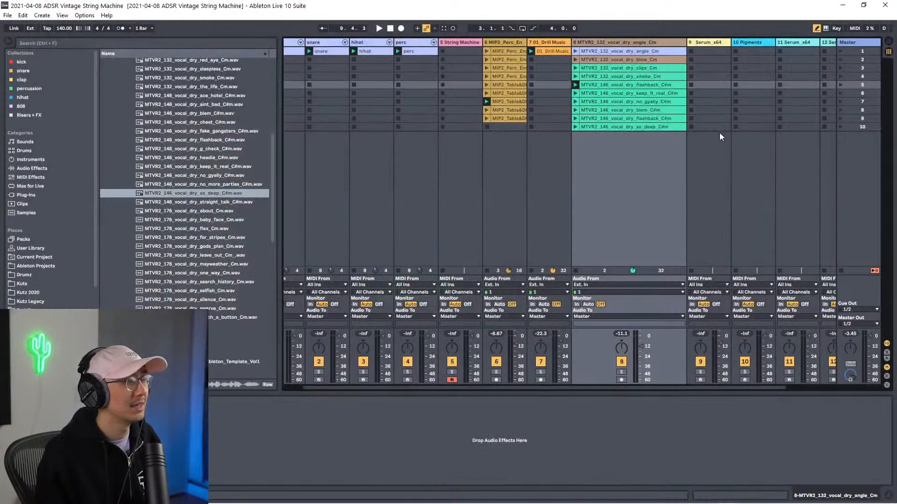
Step: Deactivate the MTVR2 vocal track, solo the 01_Drill Music guitar track and play its clip
drag(481, 389, 709, 395)
scroll(709, 394, left, 3)
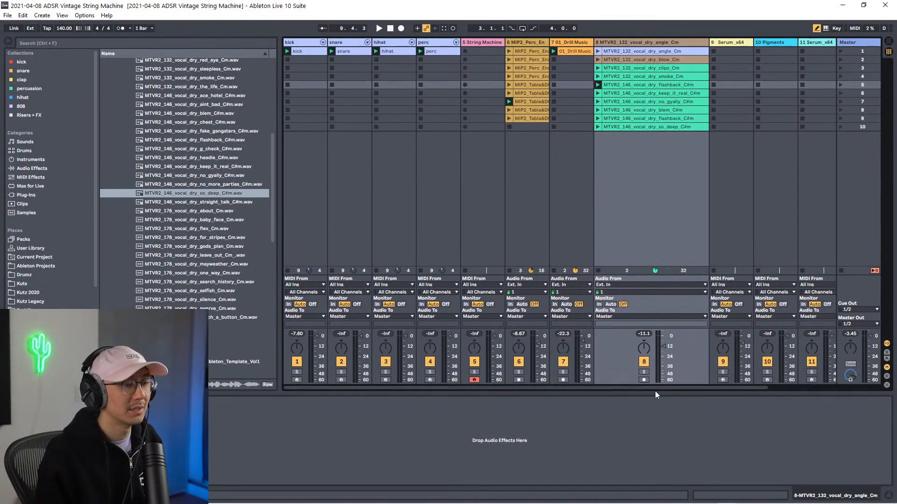
click(644, 361)
drag(643, 387, 576, 408)
click(563, 372)
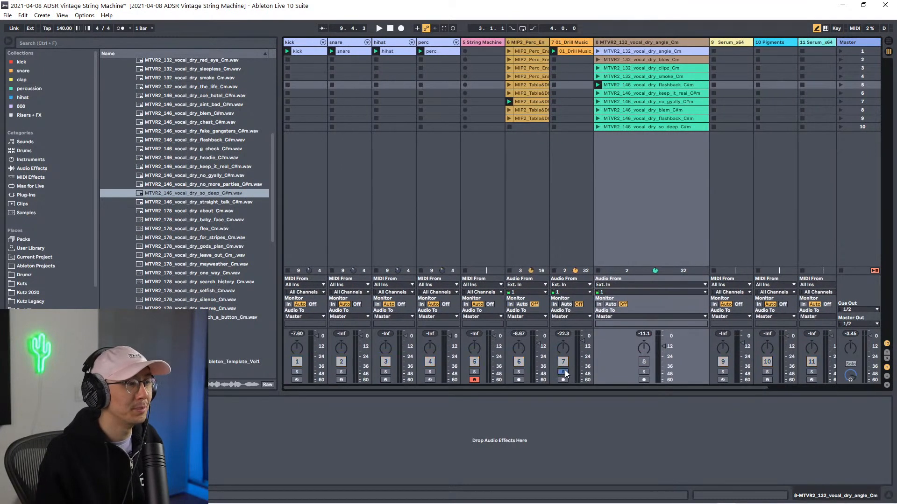
click(554, 51)
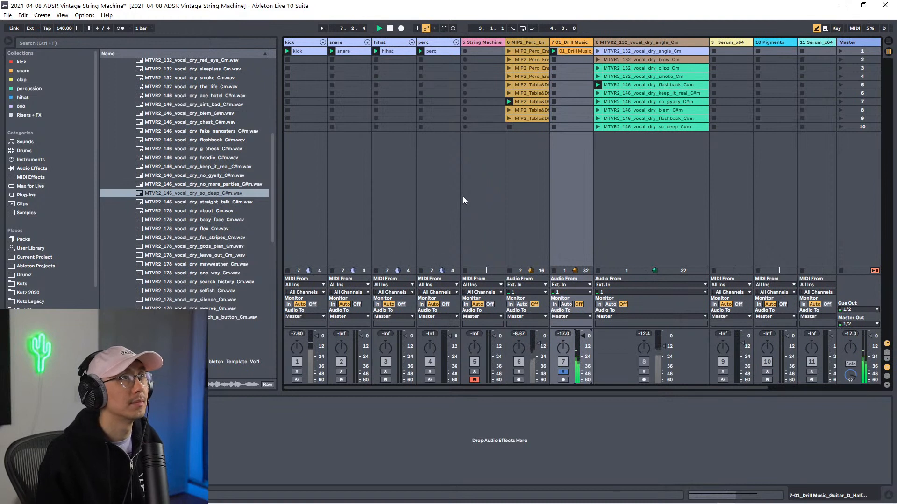
Step: Narrow the browser and widen the MIP2 percussion track, solo it and play the MIP2_Perc_Ens_10_G_140_17 clip
drag(278, 211, 205, 212)
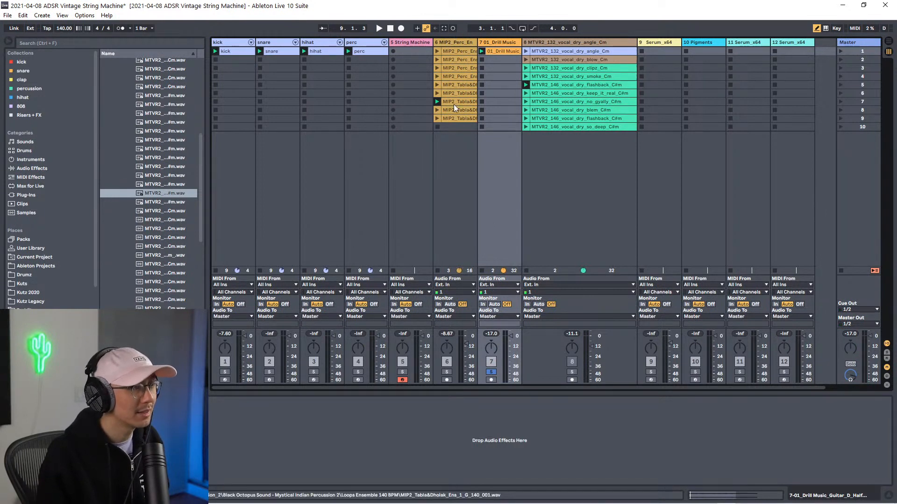
drag(477, 41, 563, 38)
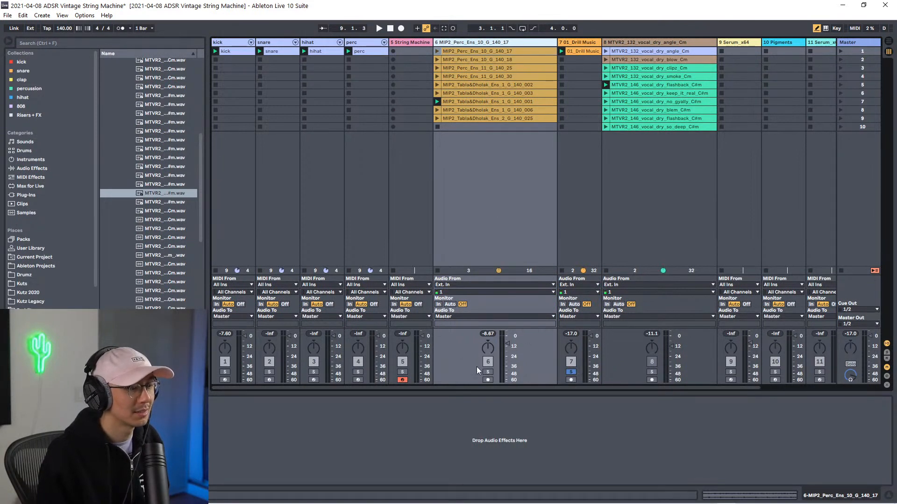
click(487, 372)
click(436, 51)
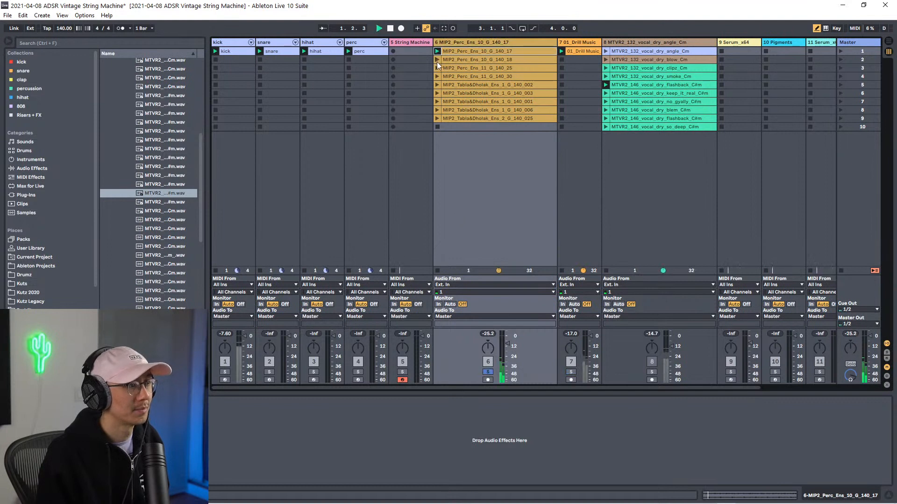
Step: Raise the percussion track's volume and audition the MIP2_Perc_Ens clips 10_G_140_18, 11_G_140_25 and 11_G_140_30
drag(509, 343, 509, 335)
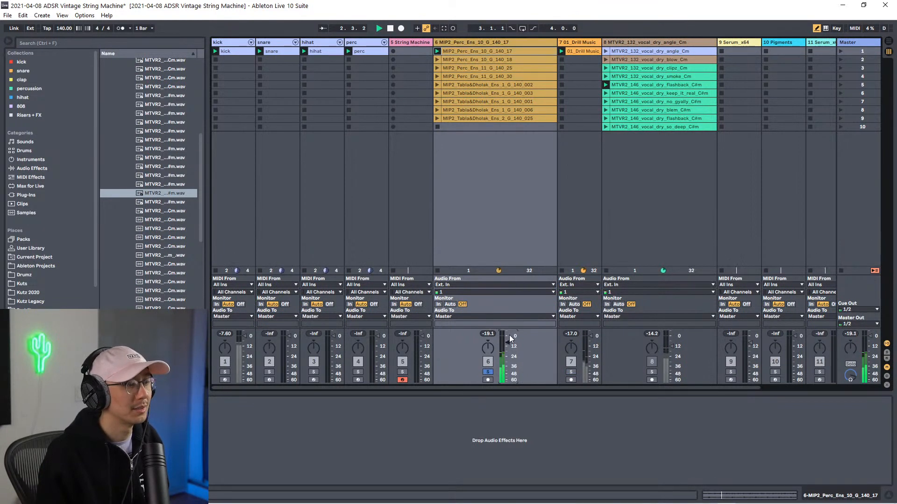
click(437, 59)
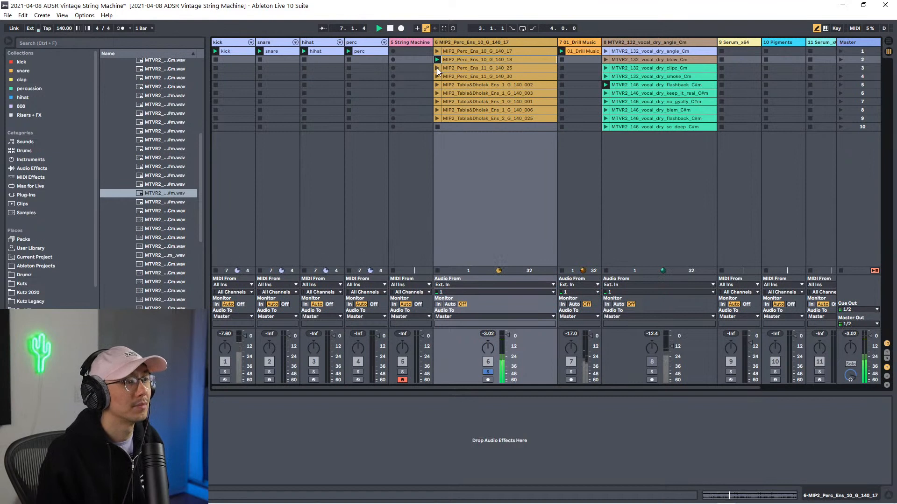
click(437, 68)
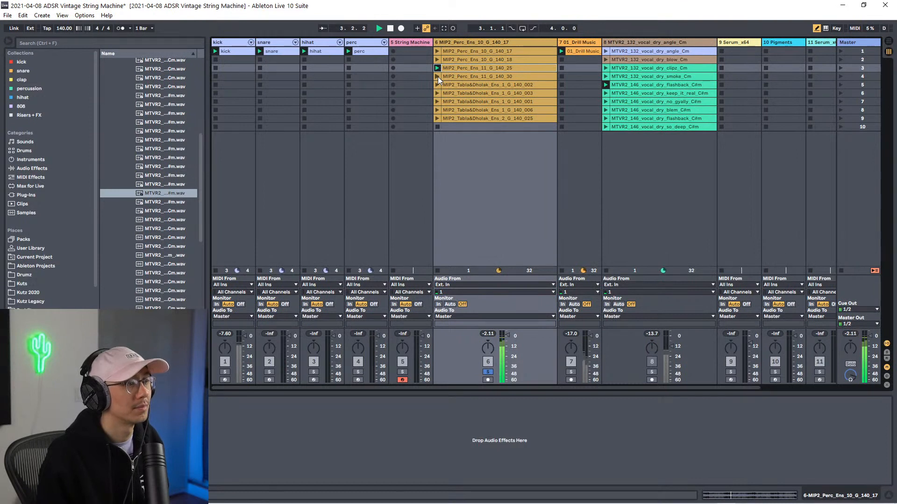
click(438, 77)
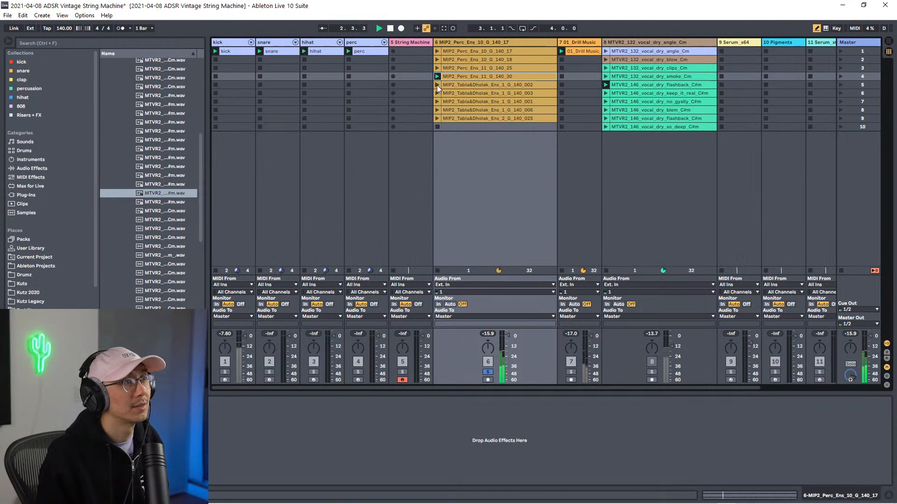
Step: Audition the MIP2_Tabla&Dholak_Ens_1_G_140 loops 002, 003 and 001, replaying loop 003 along the way
click(437, 85)
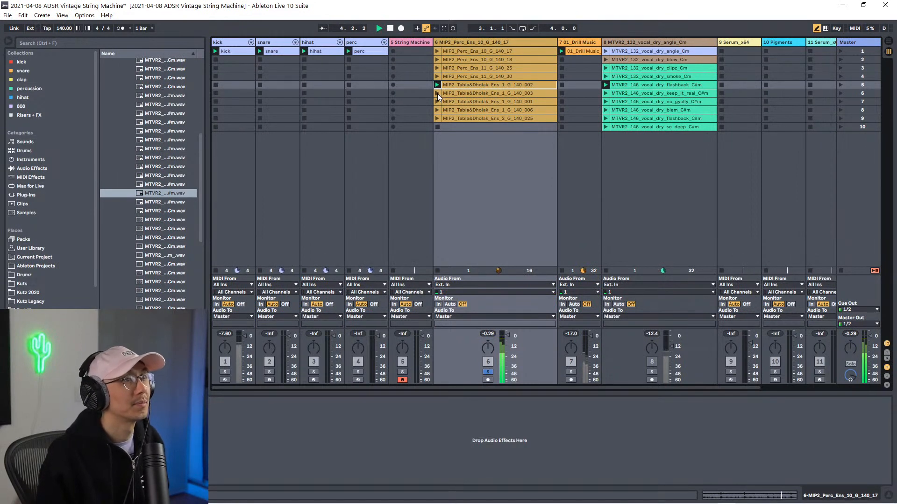
click(437, 94)
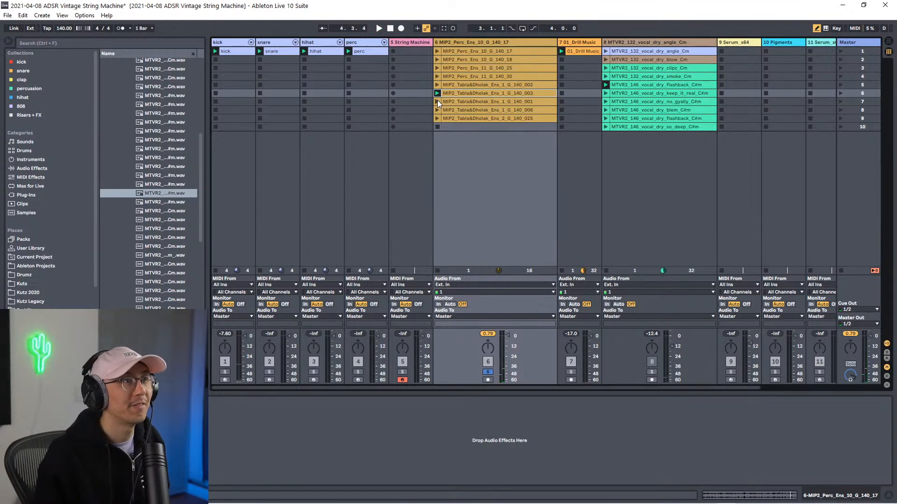
key(space)
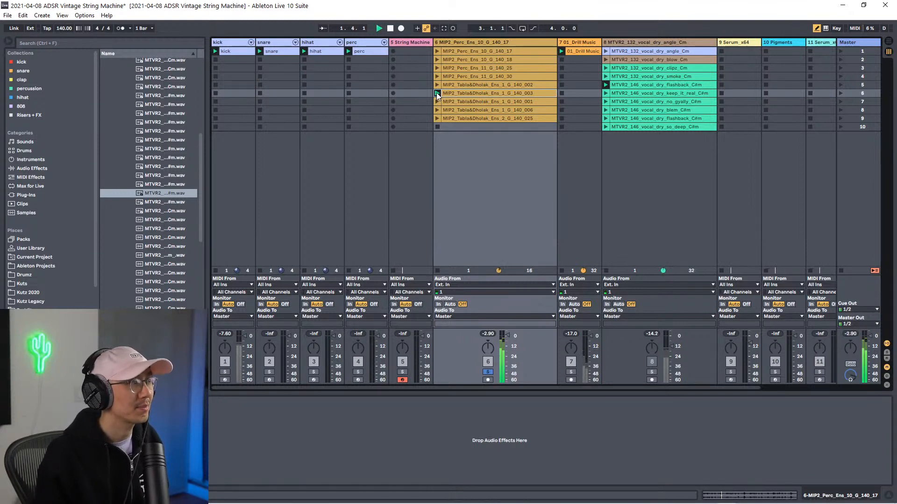
key(space)
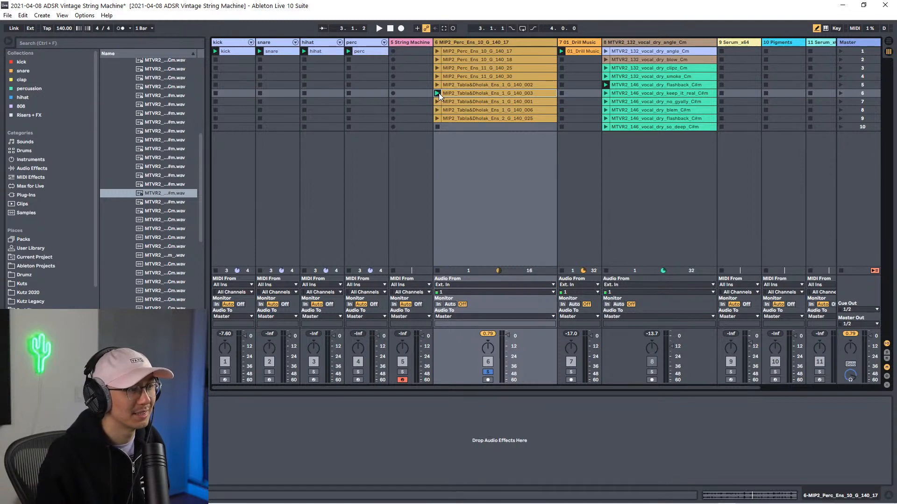
click(437, 93)
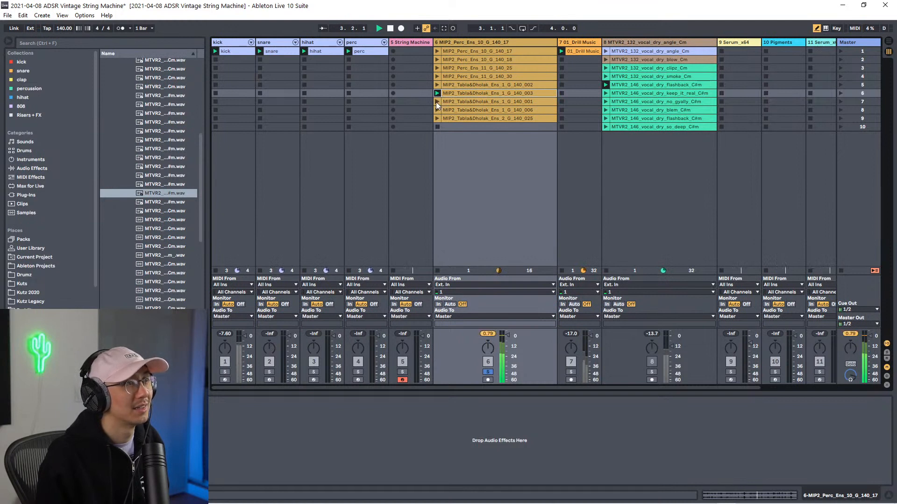
click(436, 102)
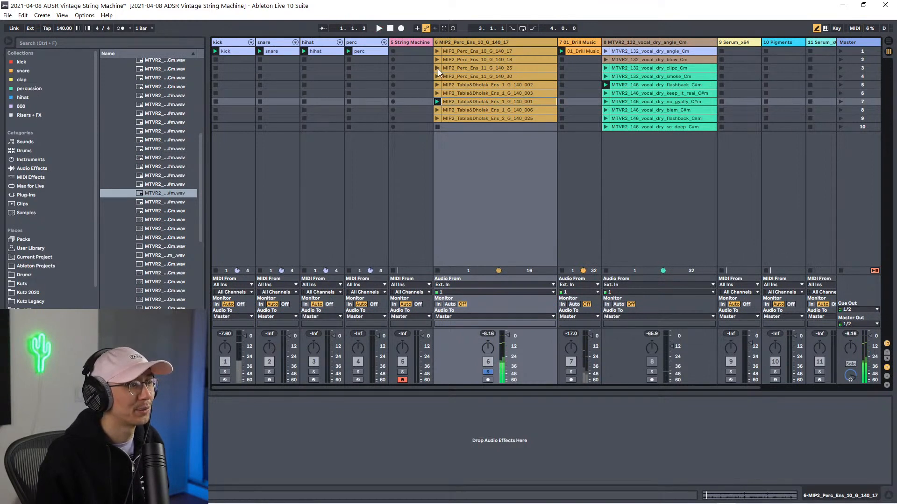
Step: Compare MIP2_Perc_Ens_11_G_140_25 with the Tabla&Dholak loops 003 and 001, and audition loops 006 and 025
click(438, 69)
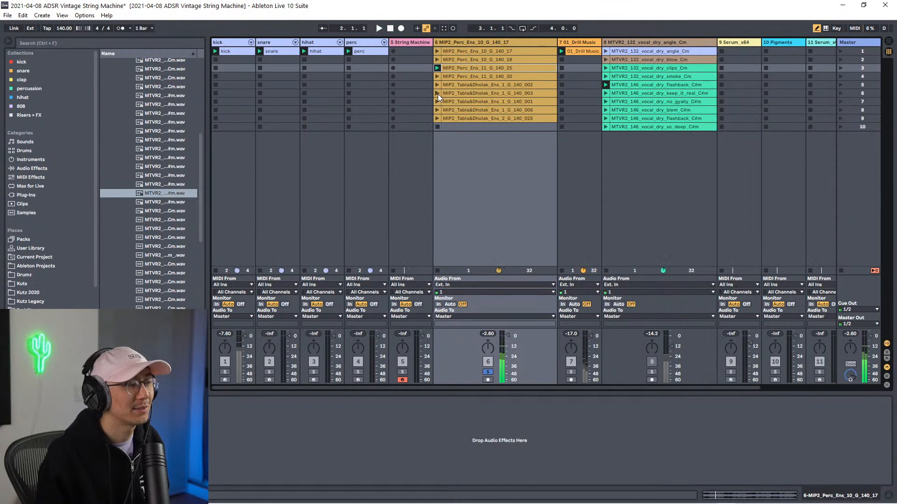
click(438, 94)
click(436, 102)
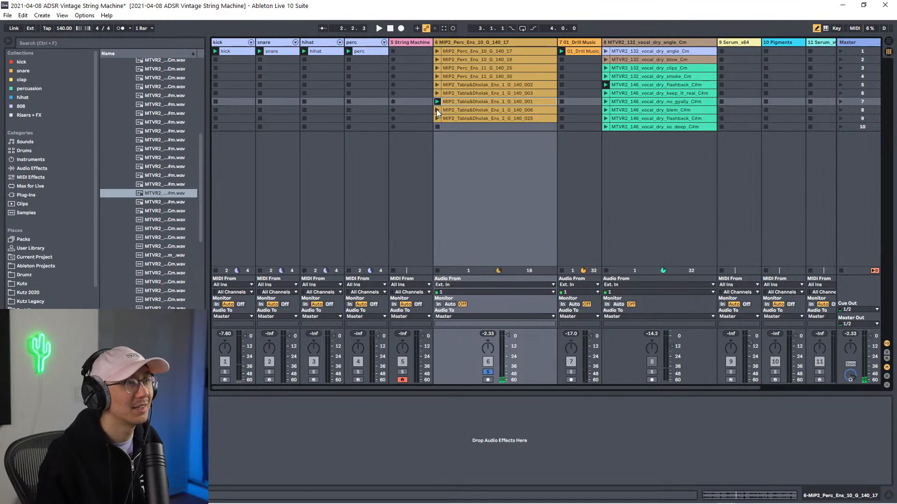
click(437, 110)
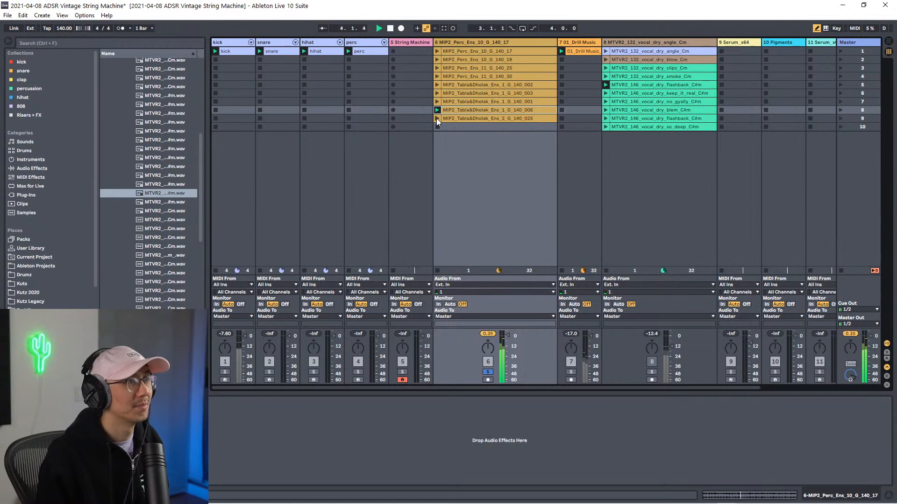
click(436, 119)
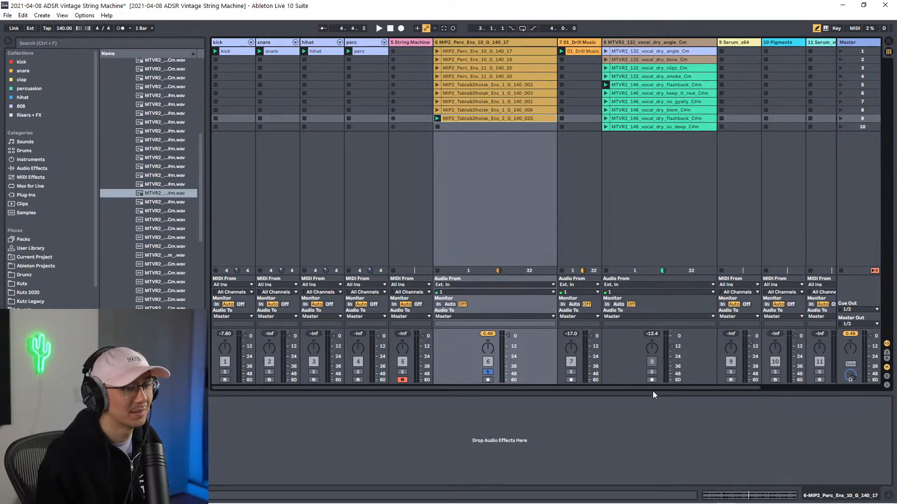
Step: Unsolo the percussion track and play the drums with the guitar track off and back on, using Tabla&Dholak loop 002 for percussion
click(487, 372)
drag(661, 388, 609, 387)
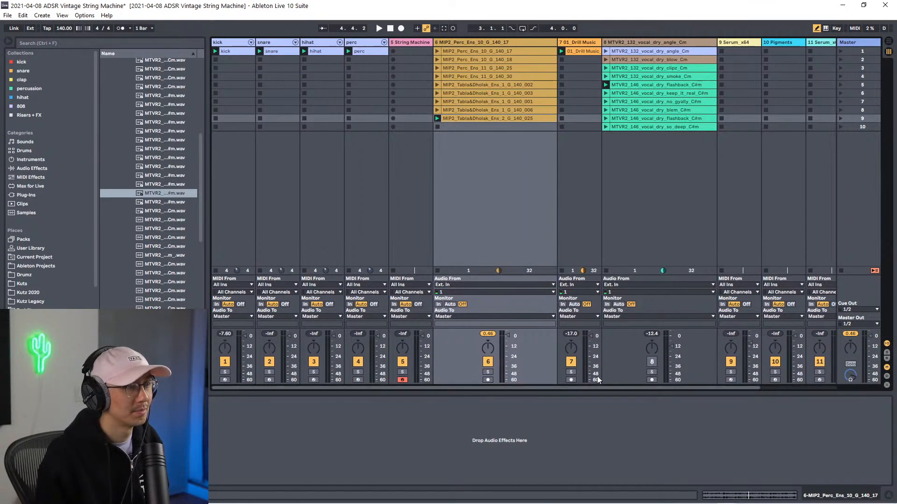
click(571, 361)
key(space)
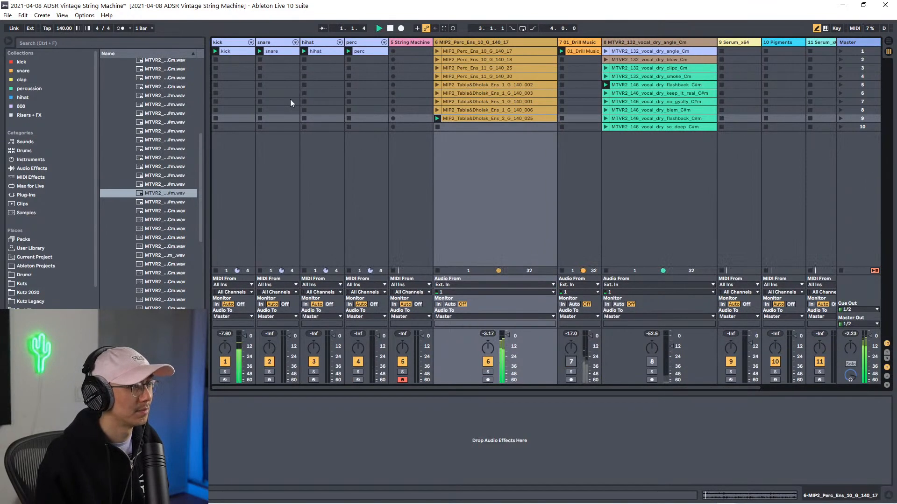
click(572, 364)
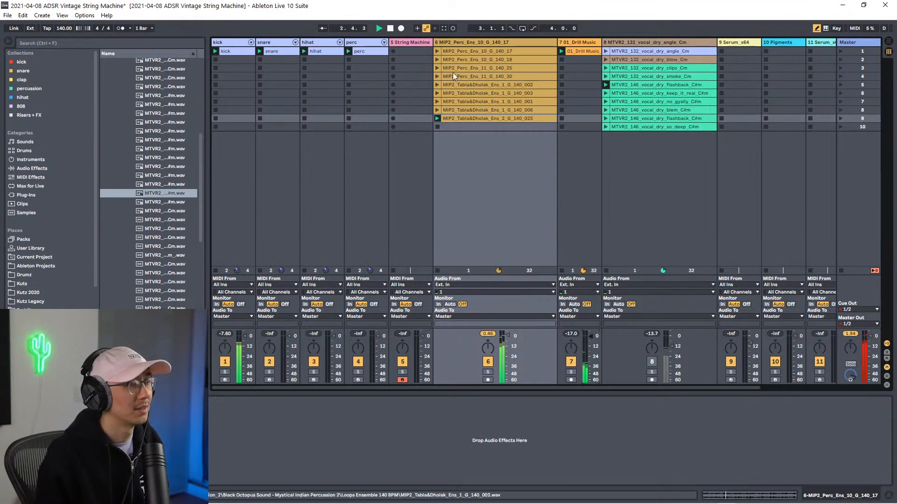
click(437, 85)
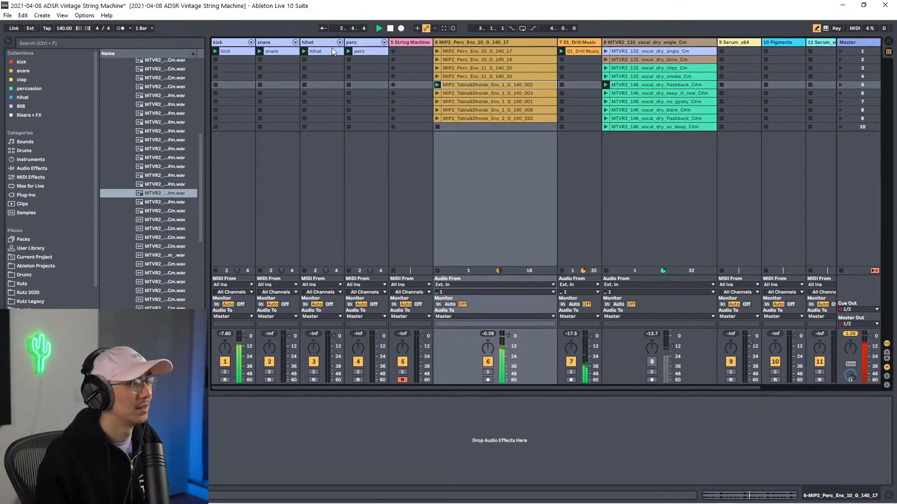
Step: Duplicate the kick, snare, hihat and perc clips into the second scene row and launch the four copies
click(374, 52)
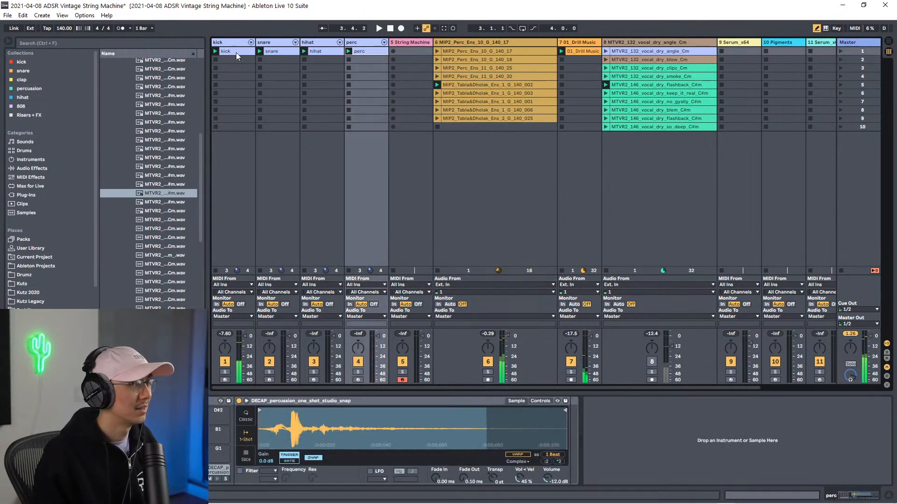
shift+click(235, 52)
key(ctrl+d)
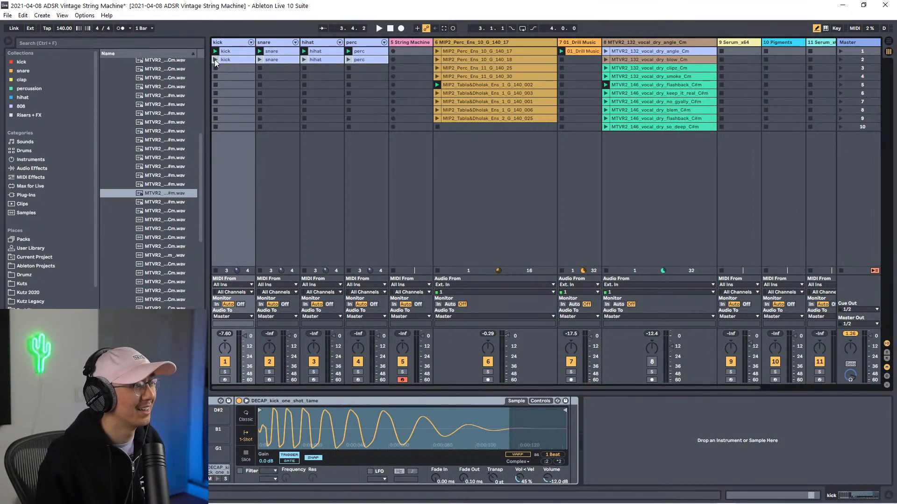
click(214, 60)
click(260, 60)
click(304, 59)
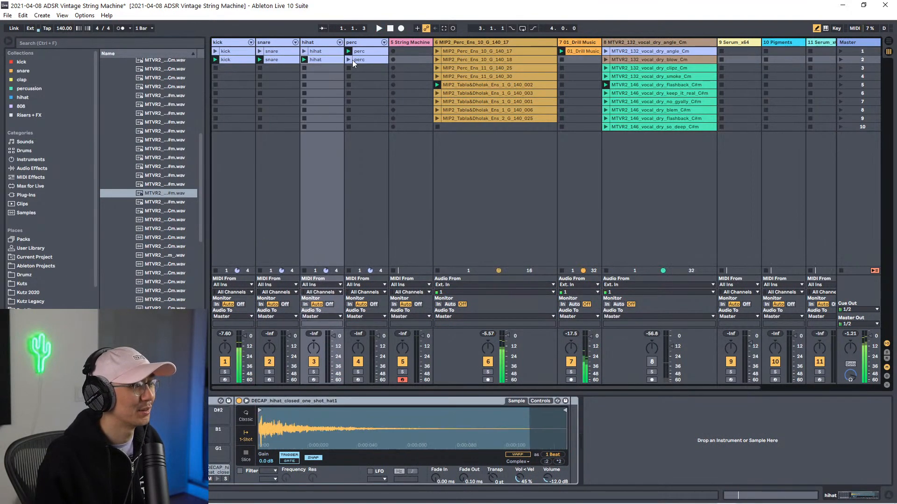
click(349, 59)
Step: Add DECAP_snare_some_coins notes at 1.1.4, 1.2.3, 1.3.4 and 1.4.3 in the duplicated snare clip
double_click(280, 60)
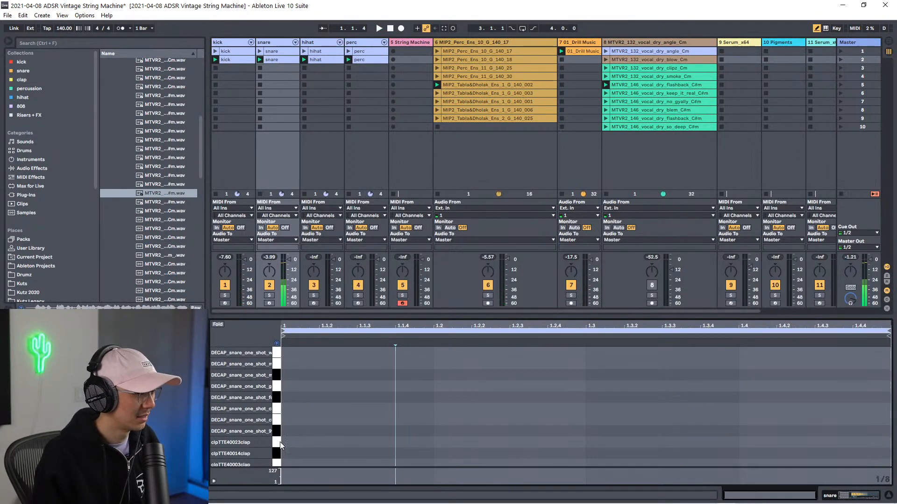
scroll(279, 446, down, 4)
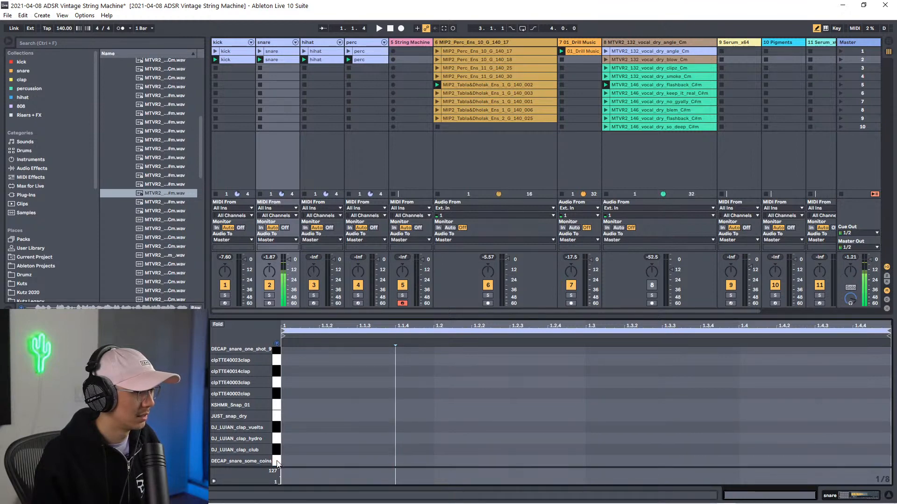
click(429, 461)
click(529, 460)
click(384, 460)
click(412, 460)
click(723, 460)
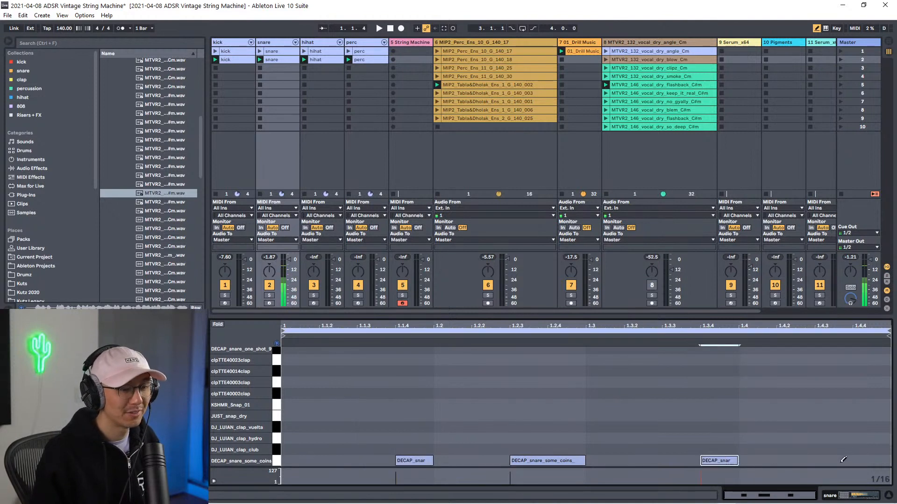
click(841, 461)
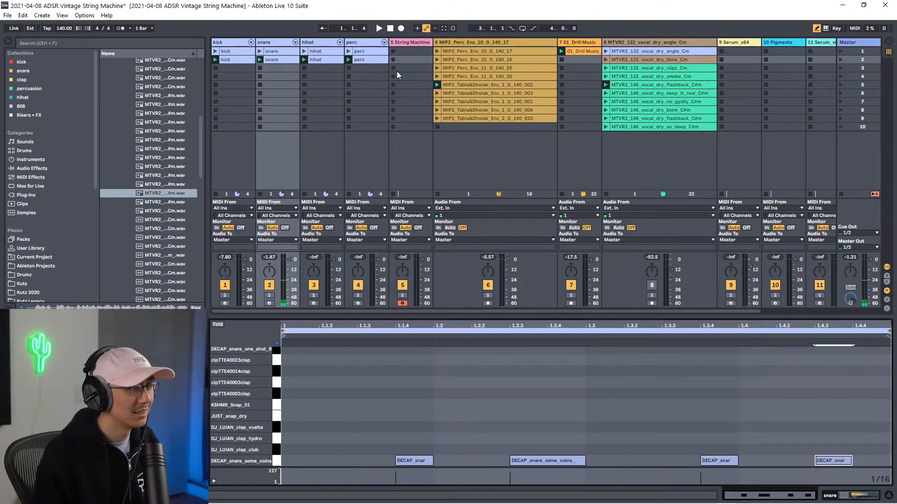
Step: Play back the new snare pattern together with the kick, percussion and guitar loops
key(space)
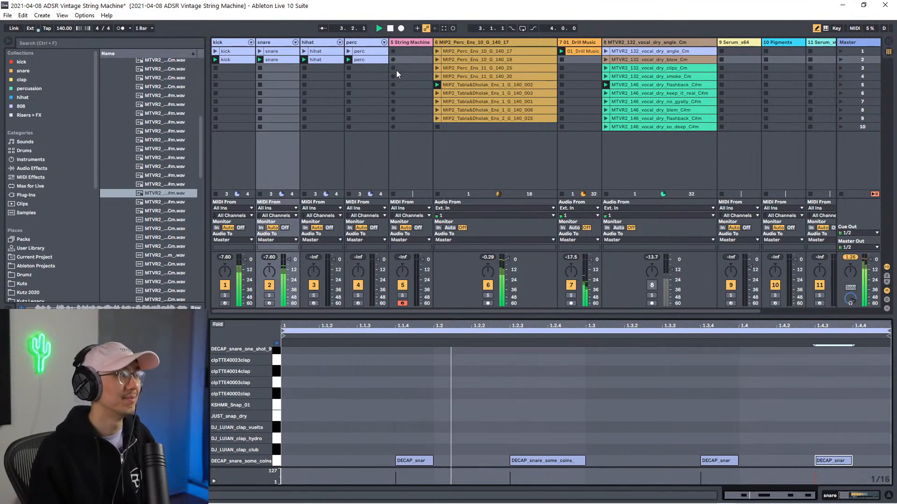
key(space)
key(space)
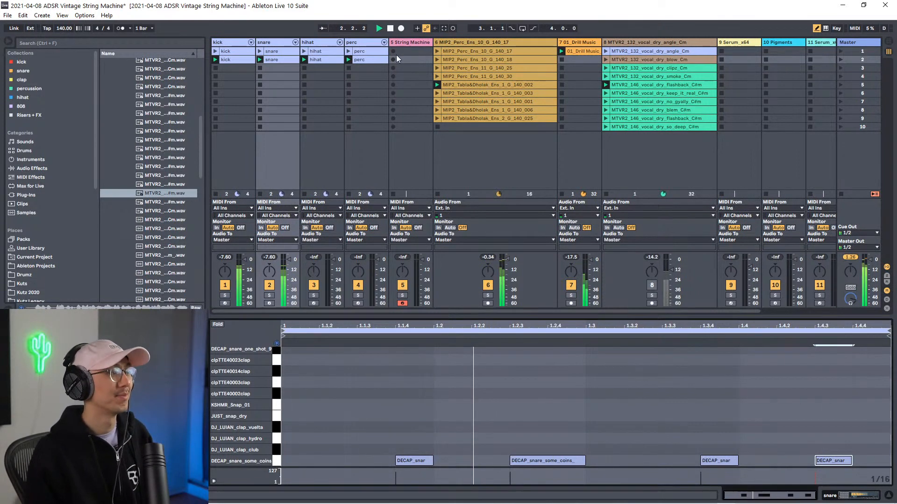
Step: Preview the hihat sounds in the duplicated hihat clip and add LL_hihat_red notes at 1.1.3, 1.2.4, 1.3.3 and 1.4.4
click(333, 61)
key(space)
click(277, 376)
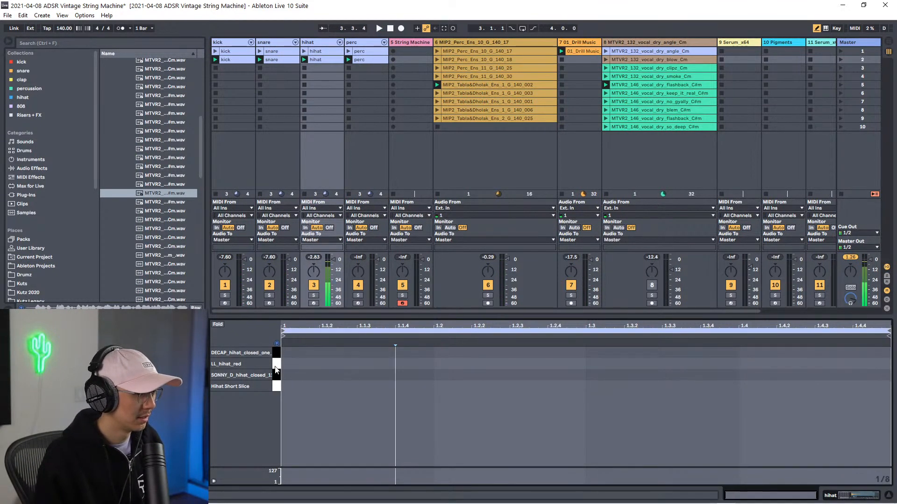
click(277, 358)
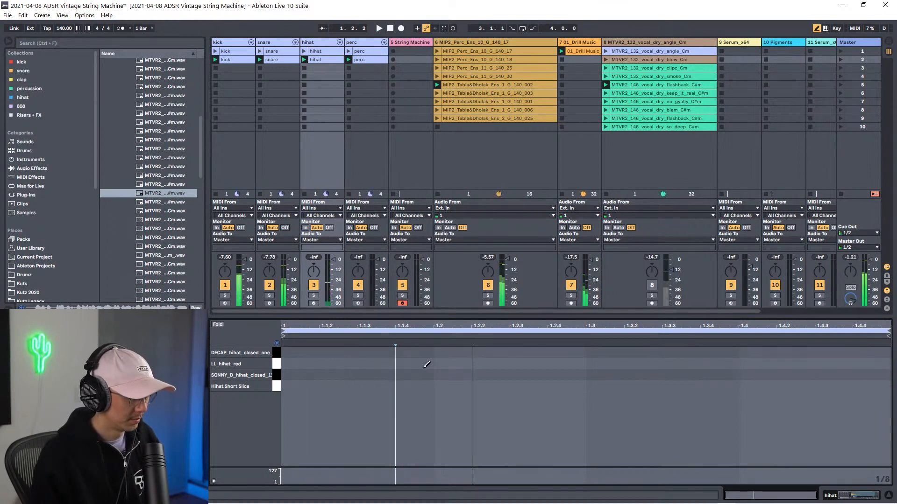
click(358, 364)
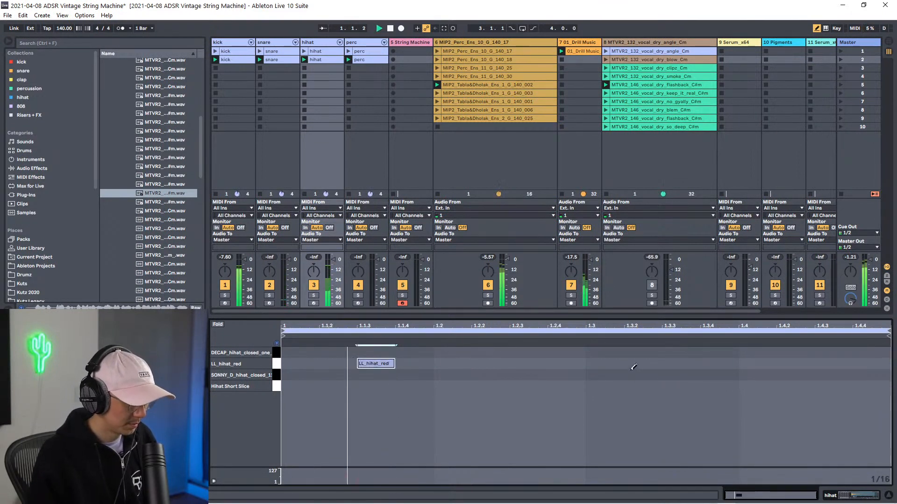
click(550, 363)
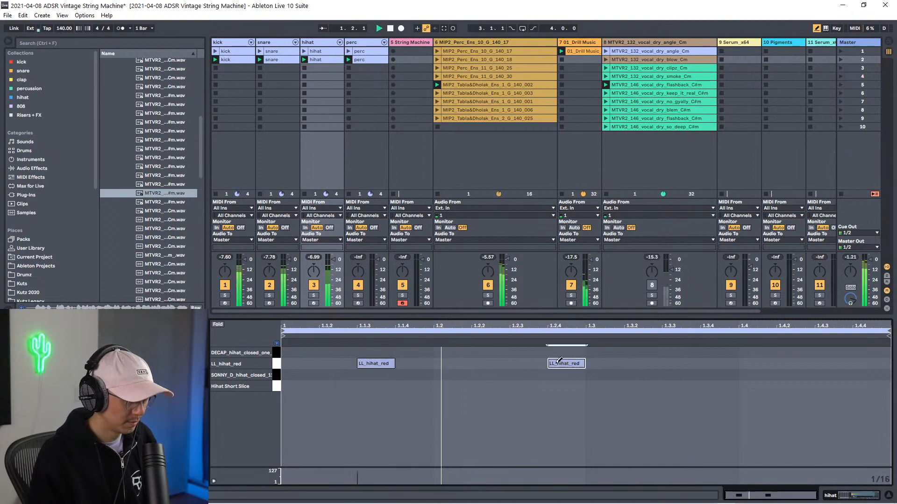
click(686, 363)
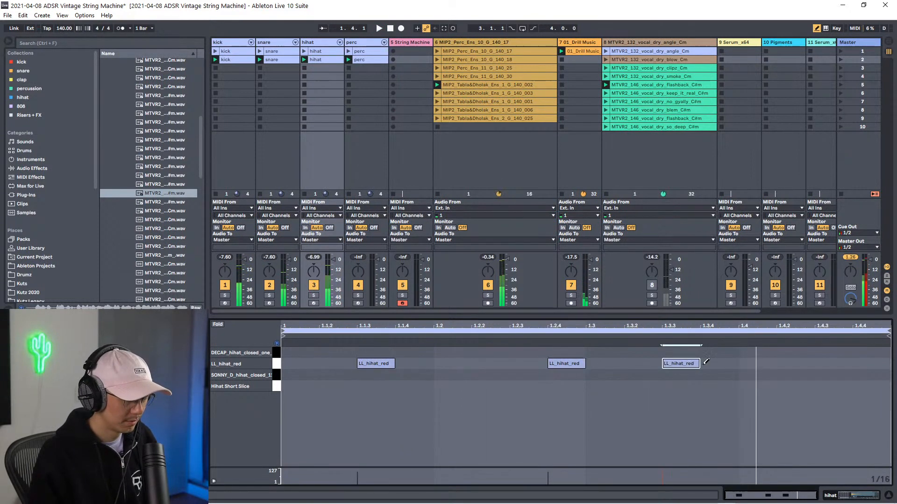
click(871, 364)
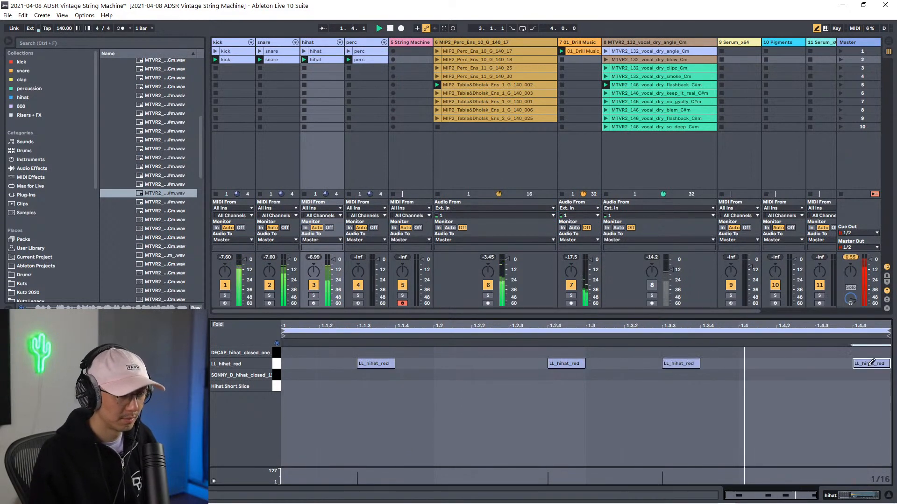
Step: Try an extra LL_hihat_red note at 1.2.2 in the hihat pattern
click(528, 363)
click(497, 363)
click(537, 363)
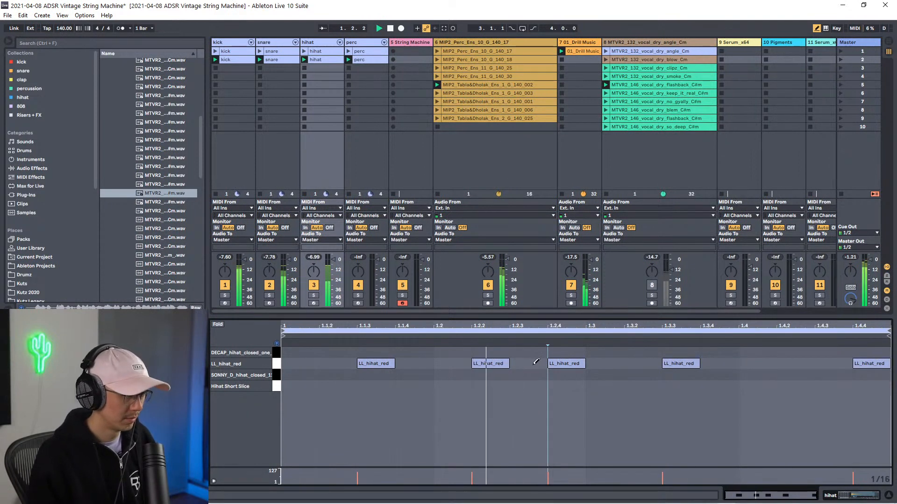
click(485, 363)
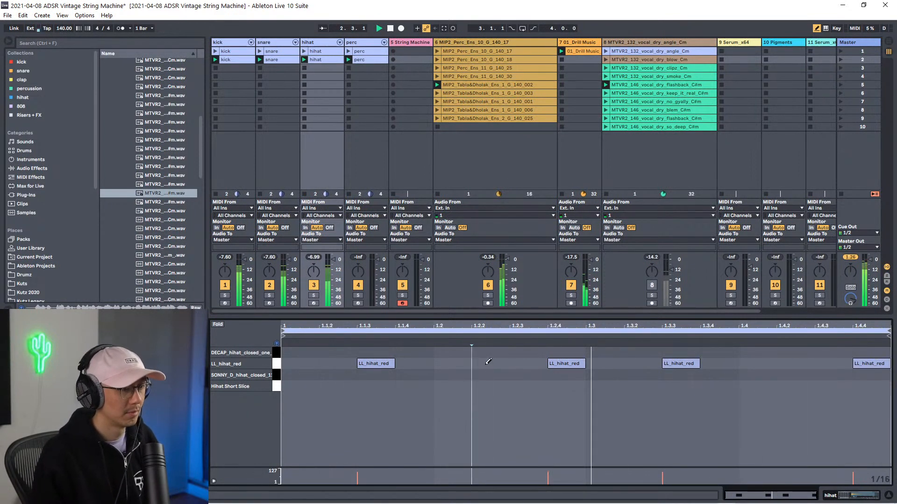
Step: Replace the LL_hihat_red note at 1.4.4 with one at 1.4.3 in the hihat clip and stop playback
click(823, 361)
click(872, 364)
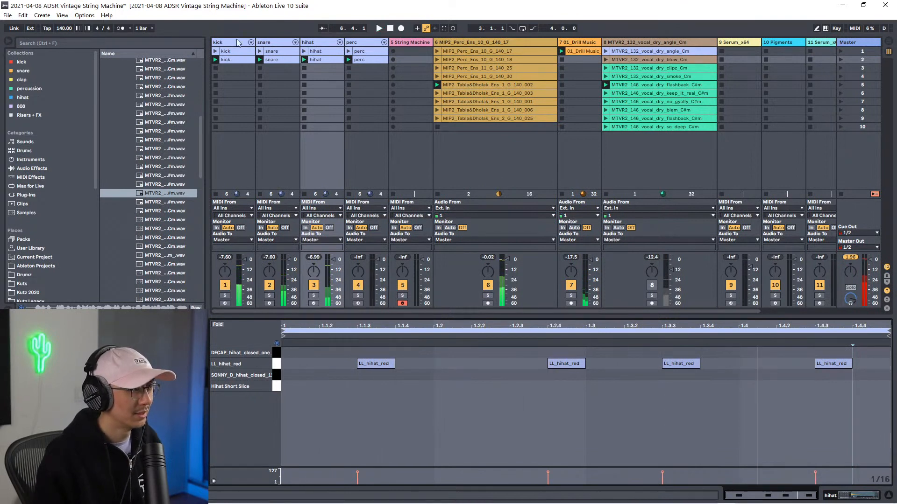
key(space)
Step: Duplicate the second-row kick, snare, hihat and perc clips into the third row and switch to full screen
click(351, 60)
click(239, 61)
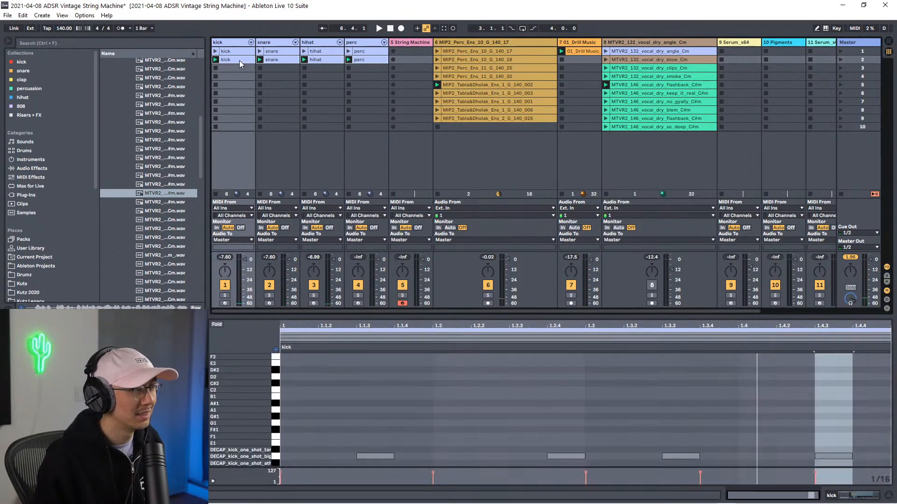
key(ctrl+d)
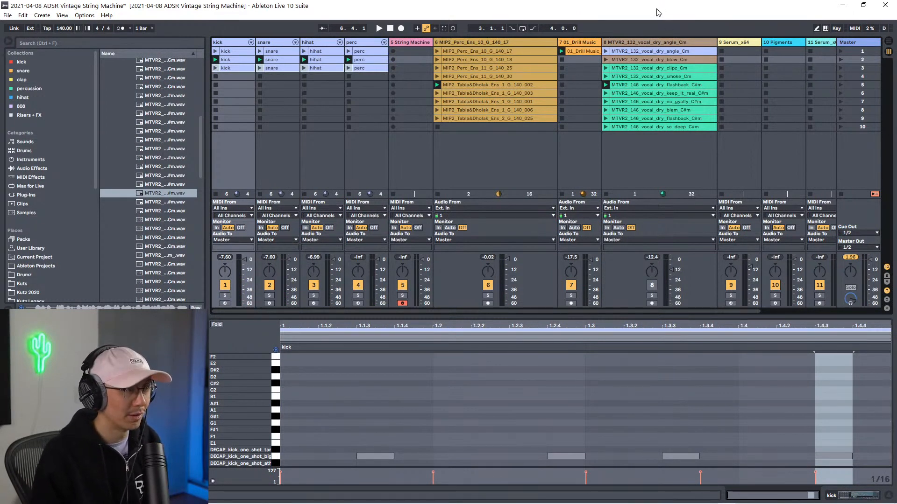
key(F11)
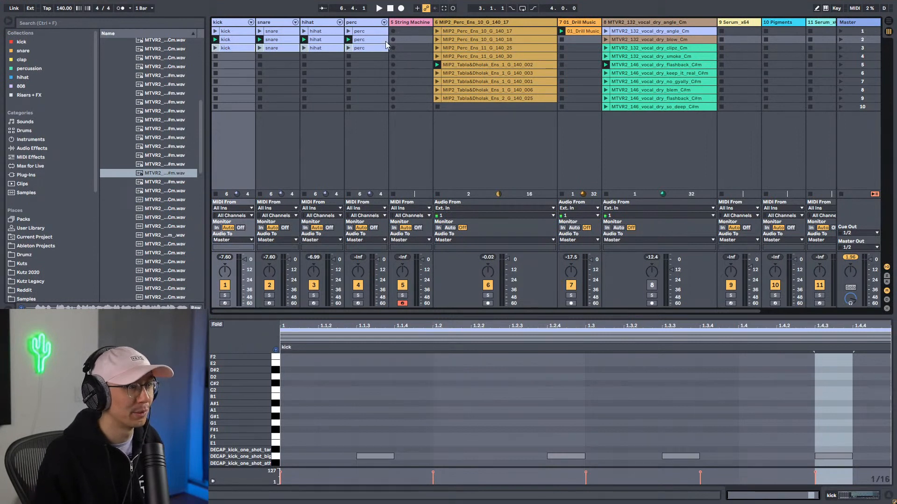
Step: Launch the third-row perc, hihat, snare and kick clips
click(349, 48)
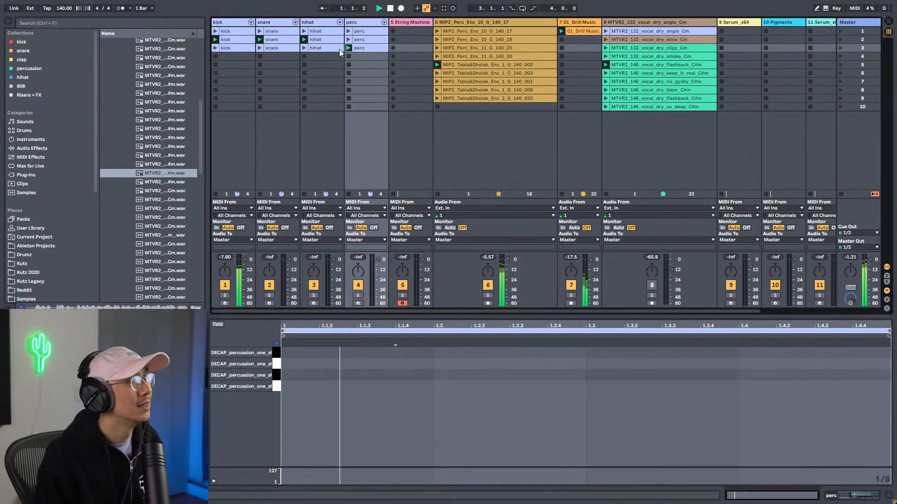
click(304, 49)
click(260, 48)
click(215, 48)
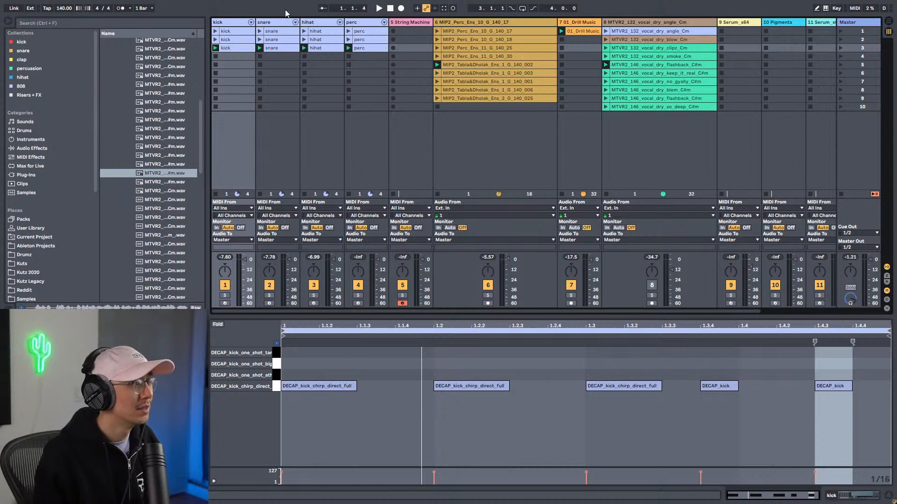
Step: Reduce the third-row snare clip to a single DJ_LUIAN_clap_hydro note at 1.3 by moving one note and deleting the others
click(272, 49)
drag(518, 461, 614, 438)
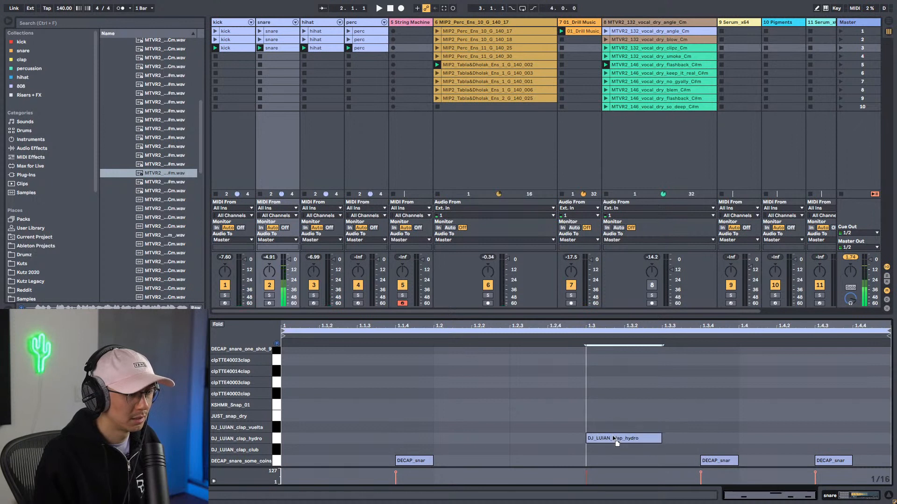
click(413, 461)
key(Delete)
drag(732, 432, 867, 463)
key(Delete)
key(space)
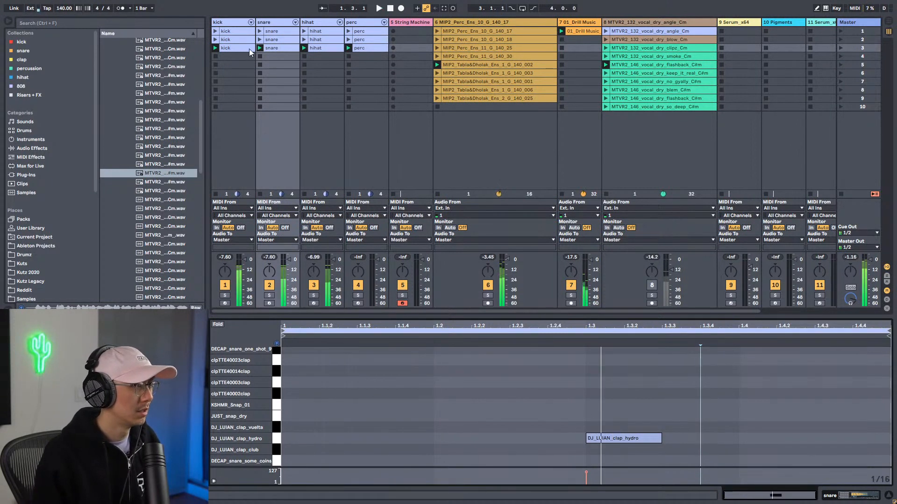
Step: Extend the third-row kick clip to 2 bars and delete every kick note after the first
click(249, 49)
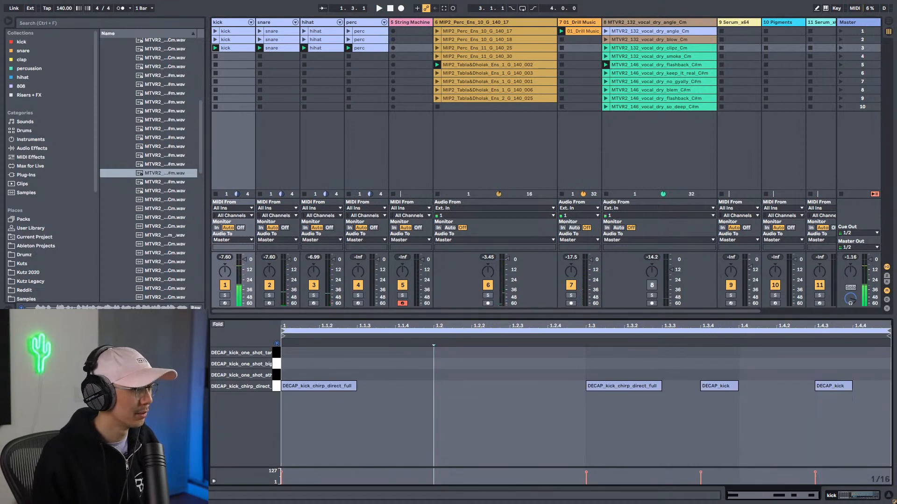
text(2)
key(Return)
key(space)
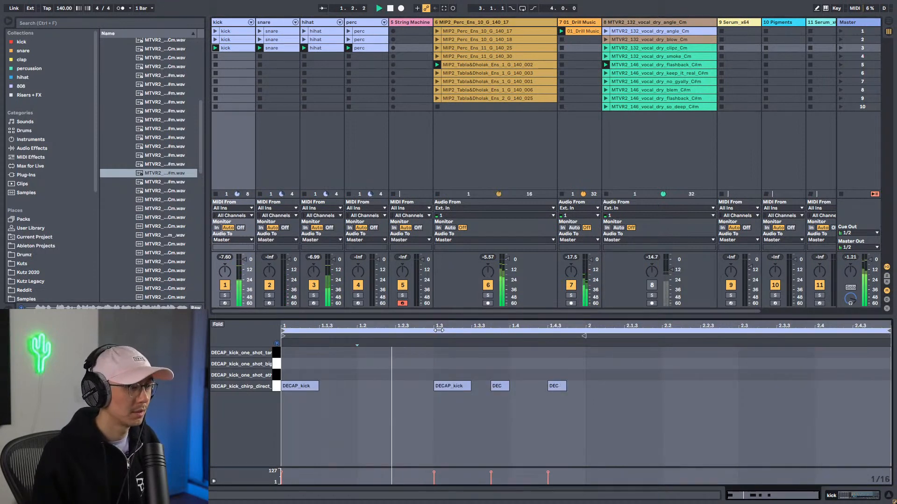
drag(458, 363, 665, 440)
key(Delete)
Step: Add DECAP_kick_chirp_direct notes at 1.2.3, 1.4 and 2.2 in the kick clip and play the pattern
double_click(408, 388)
drag(413, 387, 432, 388)
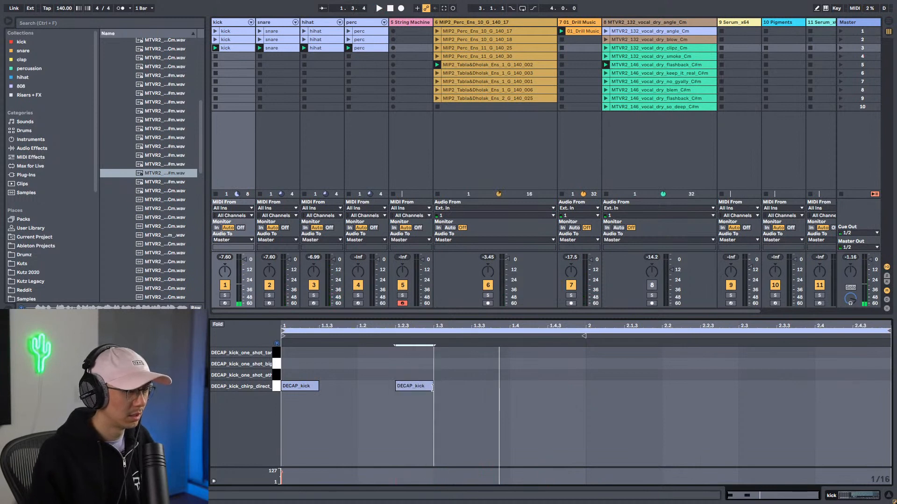
mouse_move(416, 387)
mouse_down()
mouse_move(697, 379)
mouse_move(675, 386)
mouse_up()
click(644, 368)
key(space)
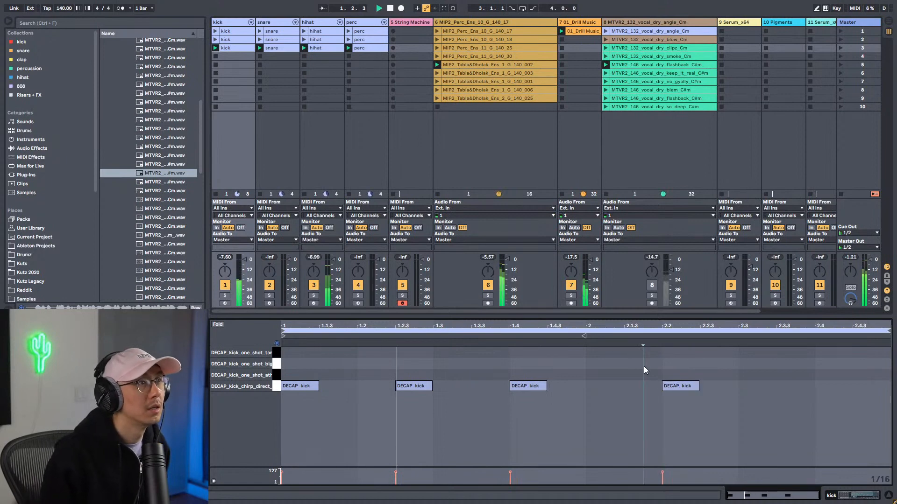
Step: Add an LL_hihat_red note at the start of the third-row hihat clip and lower the hihat track's volume to -19.4 dB
click(317, 150)
click(320, 48)
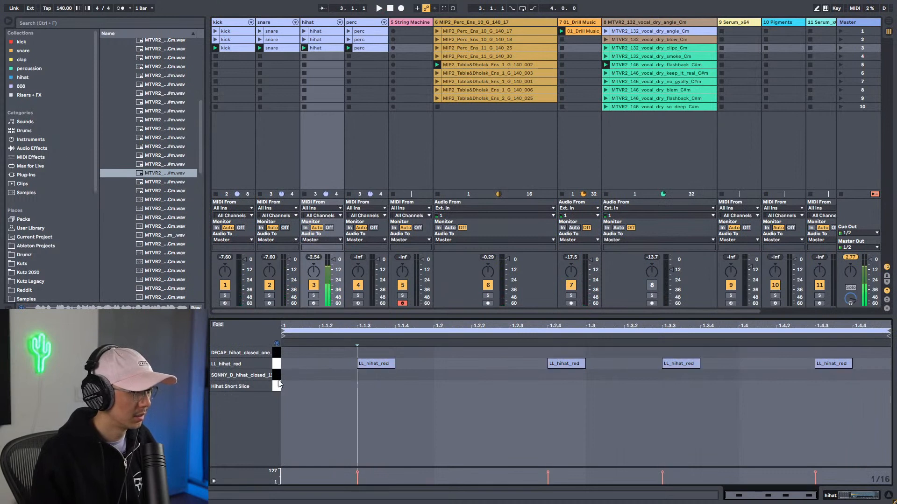
double_click(294, 364)
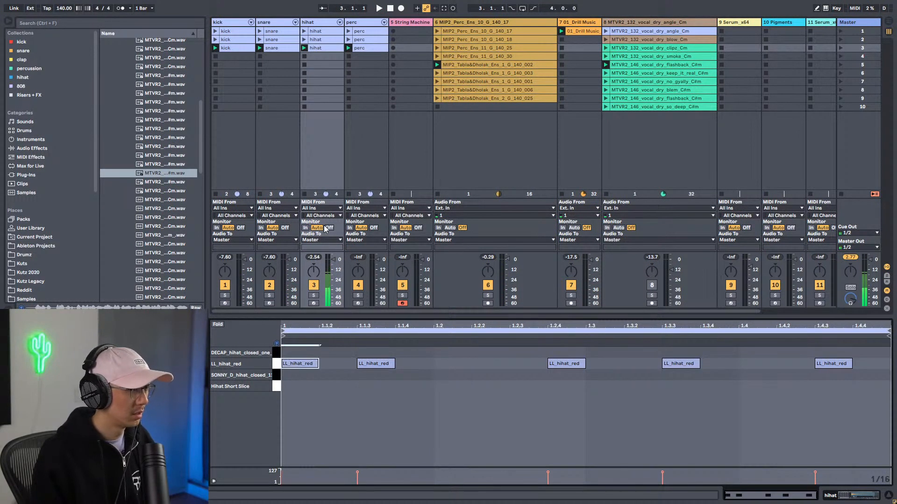
drag(335, 263, 334, 274)
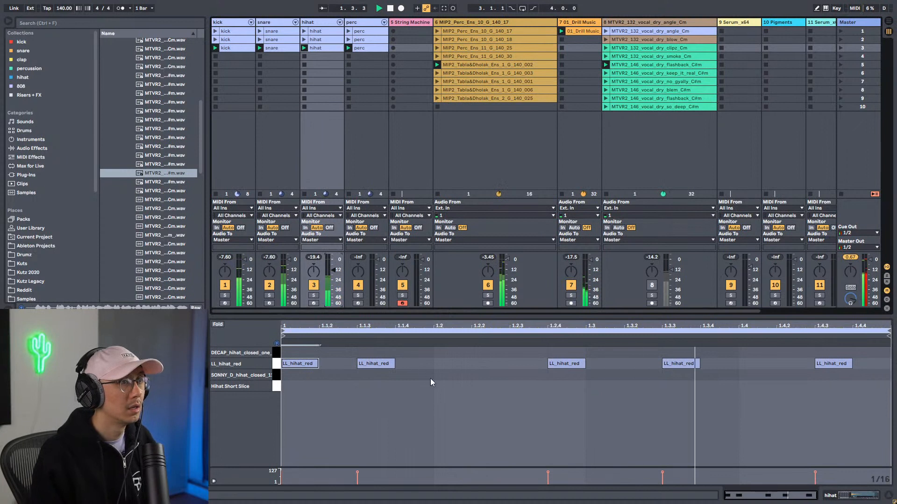
Step: Rework the LL_hihat_red notes into steady eighth notes across the bar and duplicate the loop into a second bar
click(449, 363)
click(518, 363)
click(561, 363)
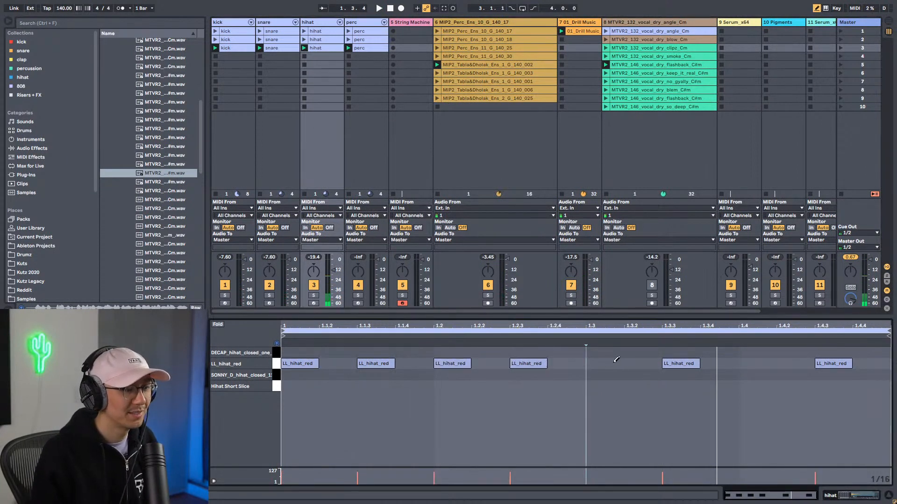
click(612, 363)
click(740, 363)
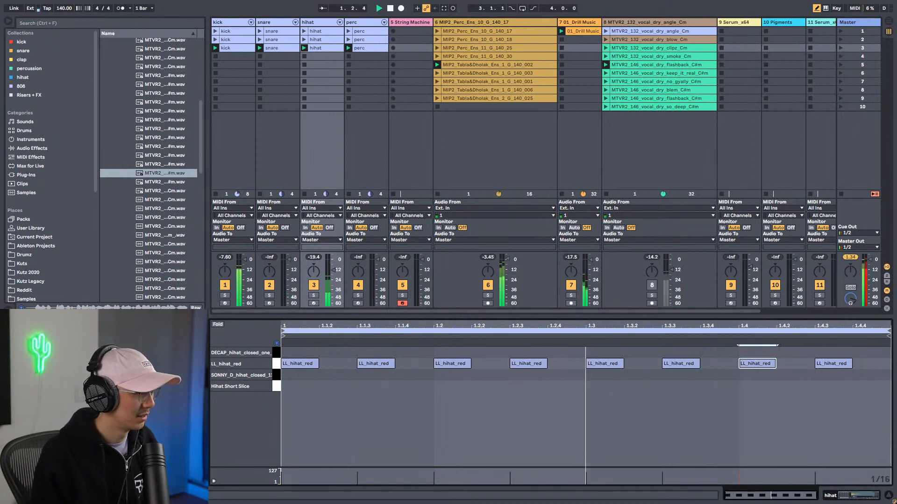
key(ctrl+d)
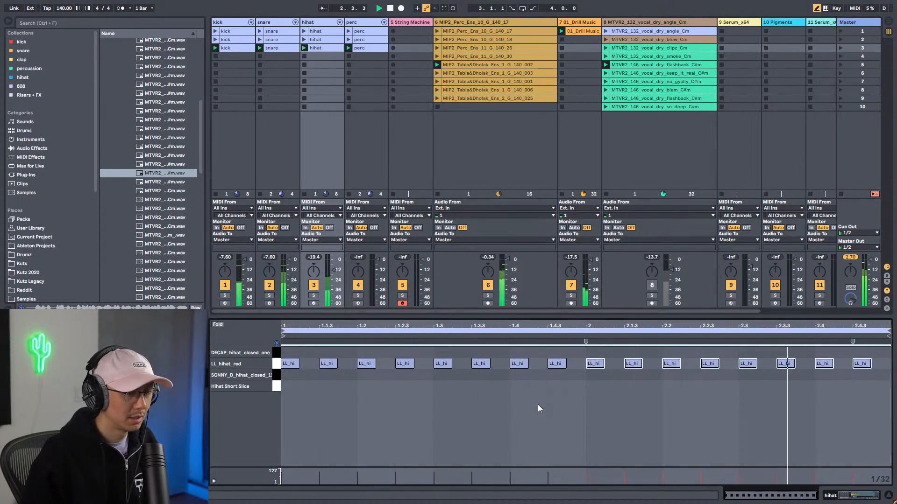
key(b)
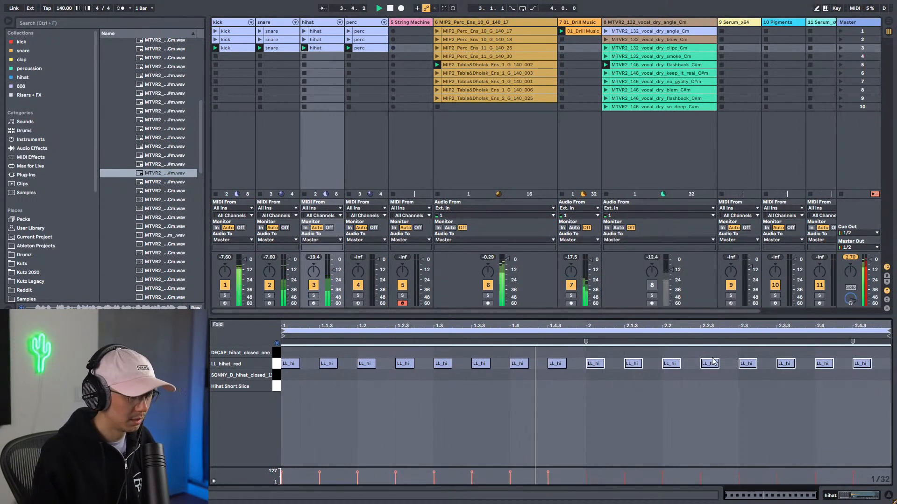
Step: Replace the LL_hihat_red notes at 1.4 and 1.4.3 with three-note 1/64 rolls on the SONNY_D_hihat_closed row
click(277, 354)
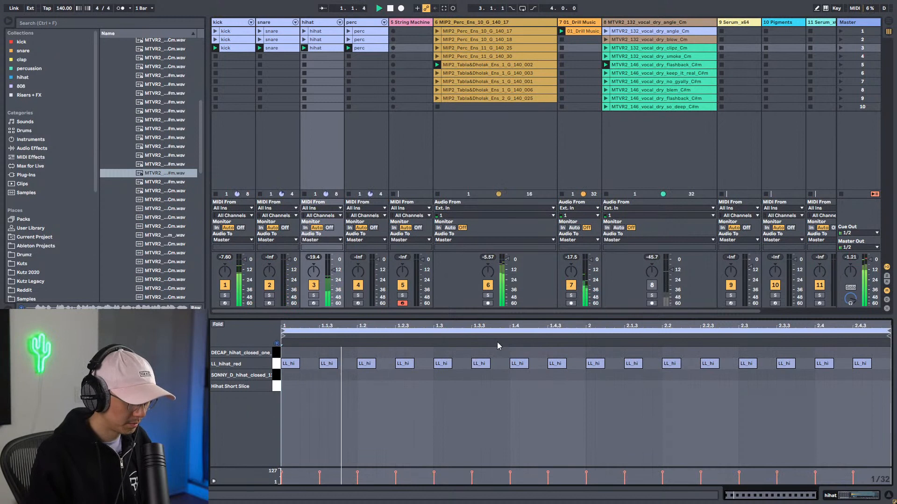
drag(516, 352, 530, 354)
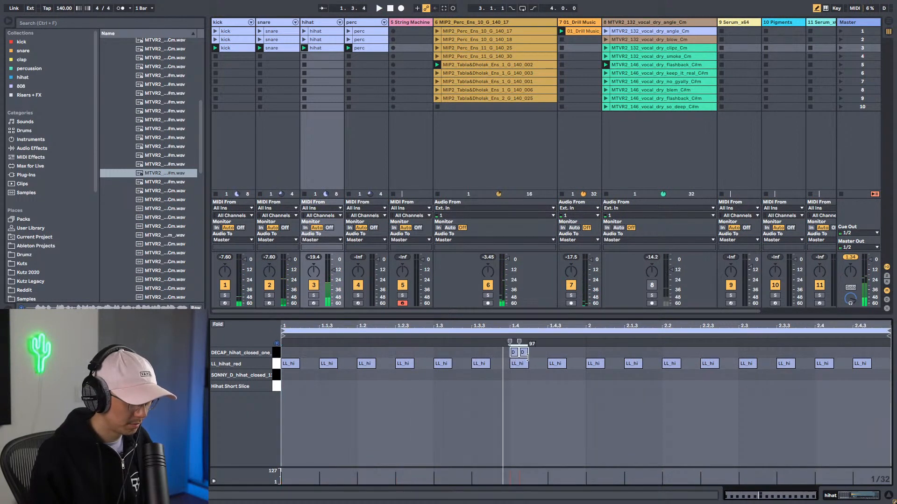
click(515, 363)
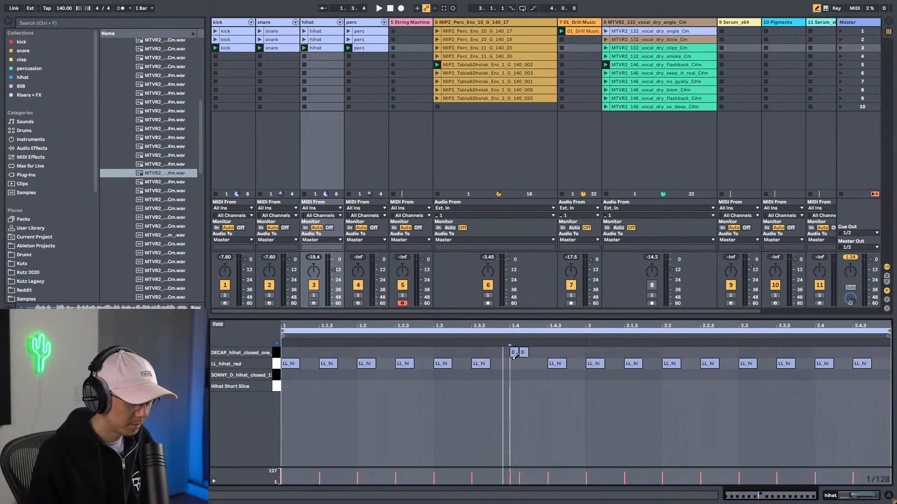
mouse_move(515, 352)
mouse_down()
mouse_move(532, 351)
mouse_move(524, 375)
mouse_up()
key(space)
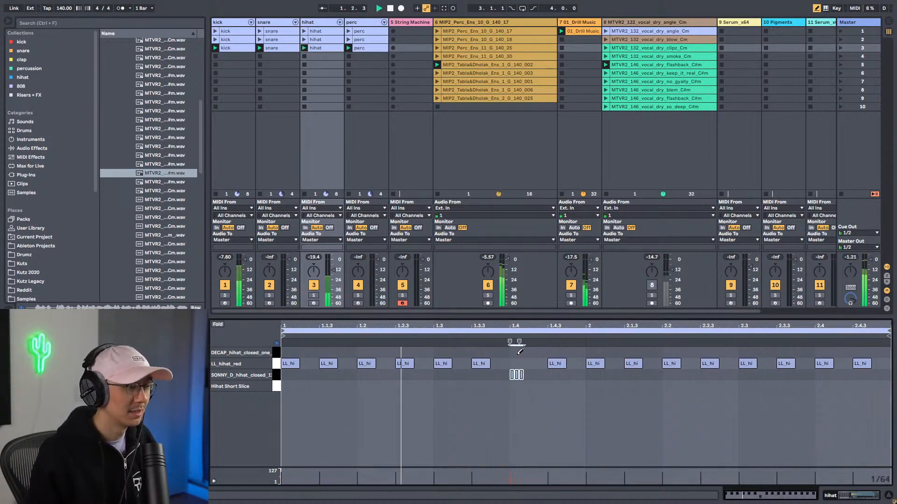
drag(549, 374, 560, 374)
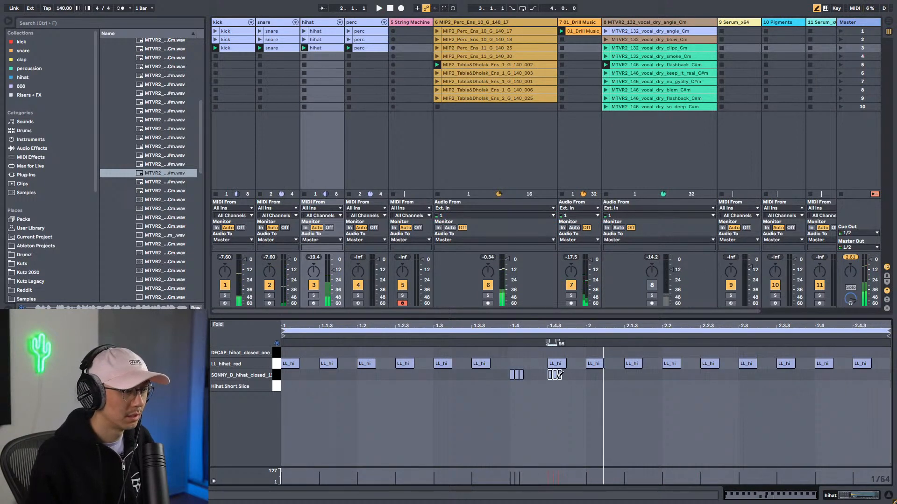
click(554, 363)
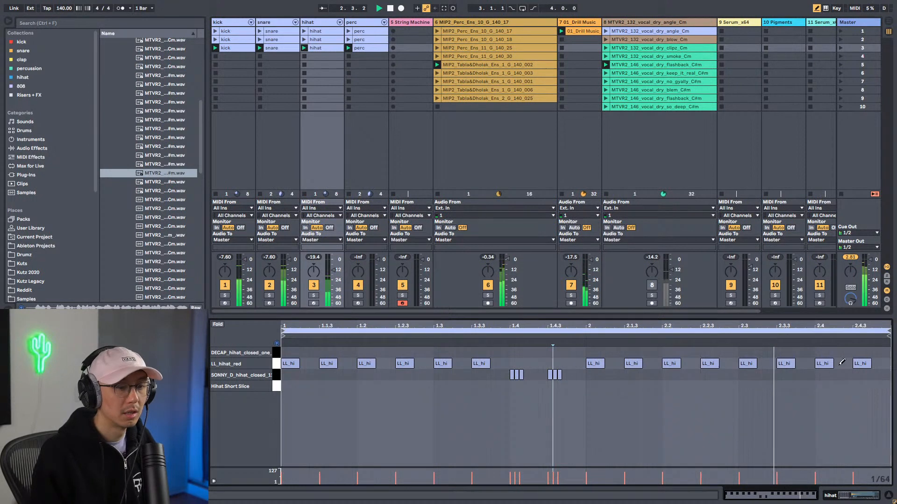
Step: Replace the hihats from 2.4 to the clip's end with six 1/16 triplet notes on the SONNY_D_hihat_closed row and play them back
key(ctrl+3)
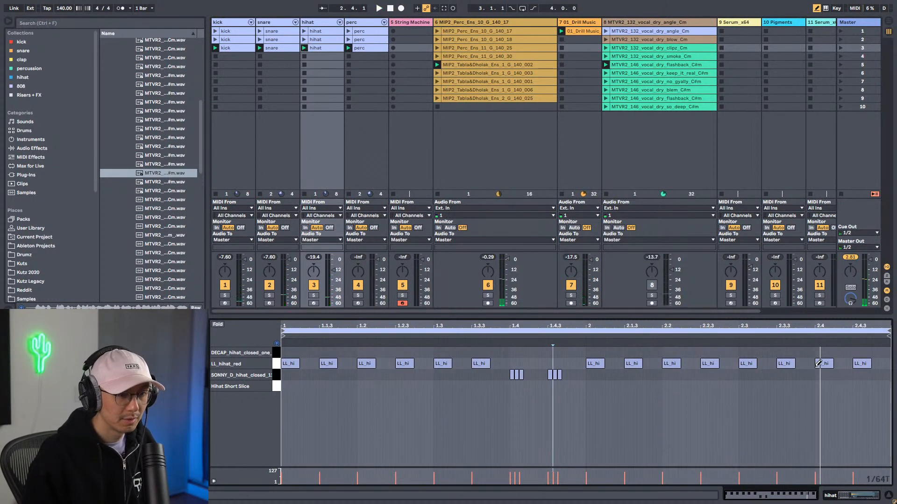
drag(823, 363, 875, 364)
click(861, 363)
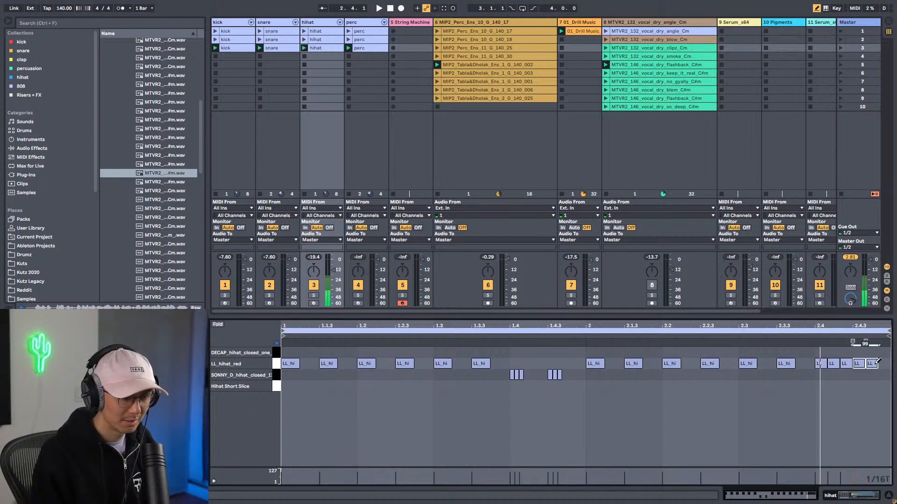
key(b)
drag(821, 378, 892, 347)
key(Down)
key(space)
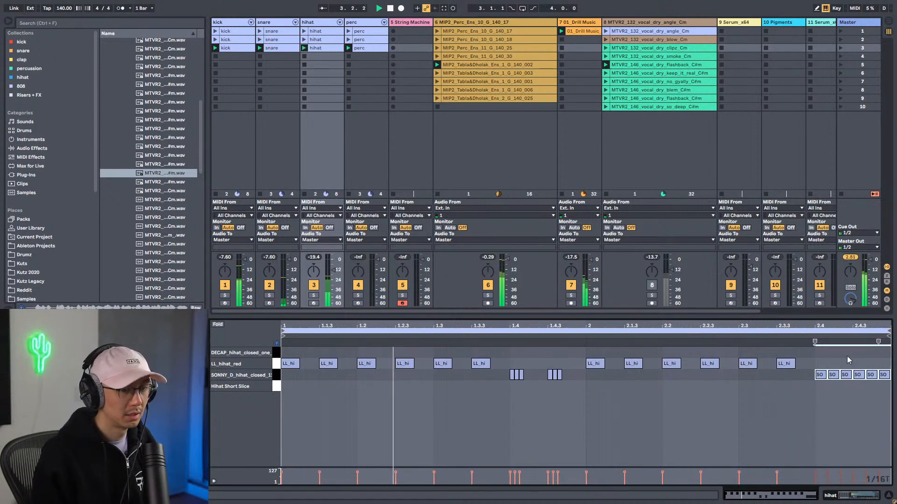
Step: Redraw the closing SONNY_D_hihat_closed run from 2.4 as three 1/8 triplet notes and play the beat
key(b)
click(825, 373)
drag(825, 373, 881, 369)
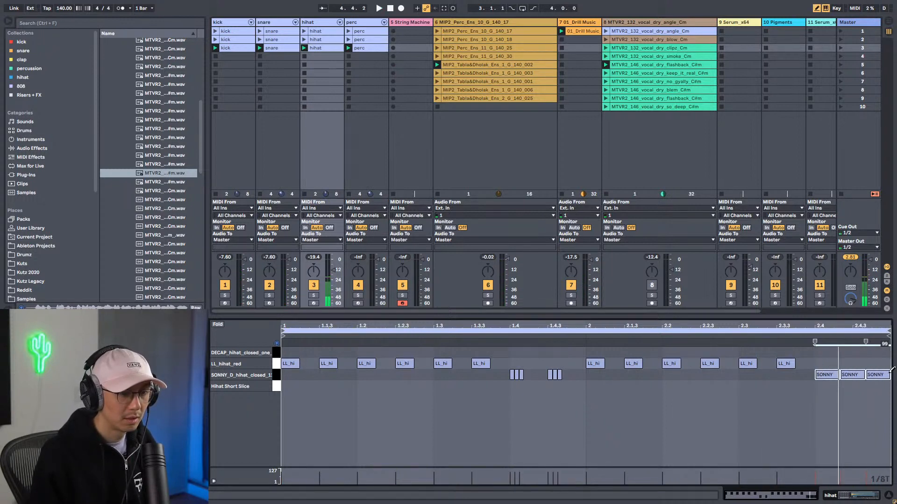
key(space)
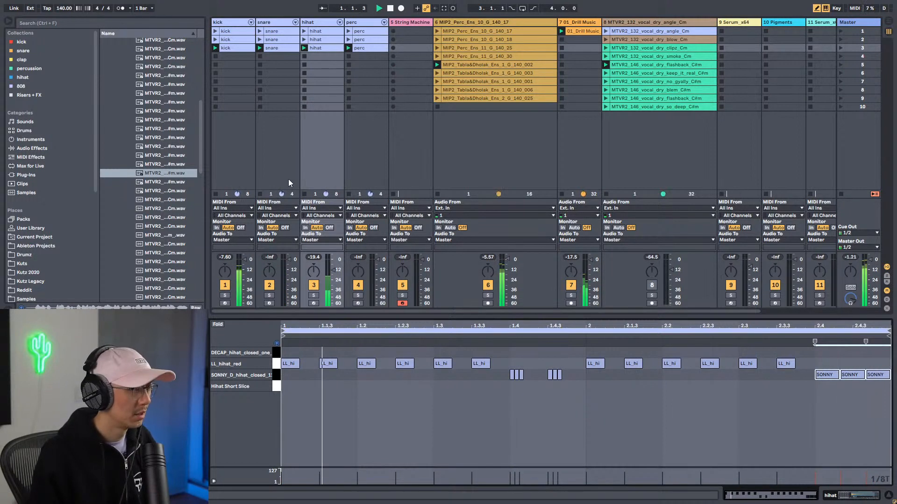
Step: Audition the hihat collection's samples from OGDEKO_hihat_03.wav through to the V_RIOT percussion bells sample
click(21, 77)
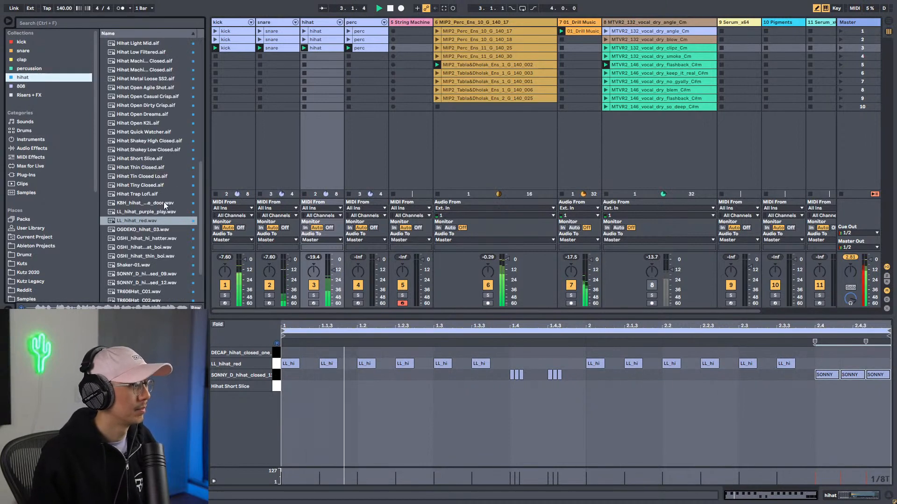
click(137, 230)
scroll(137, 229, down, 1)
scroll(137, 229, down, 2)
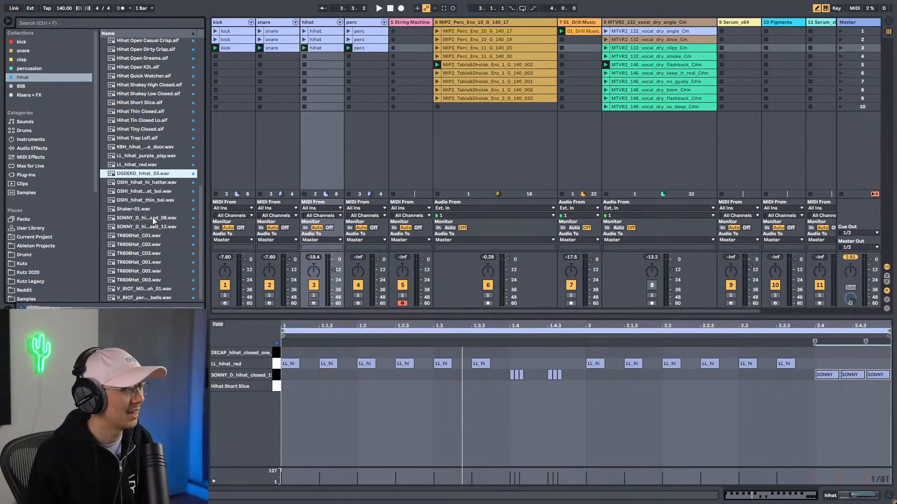
key(Down)
key(Down)
key(Down)
key(Down)
key(Down)
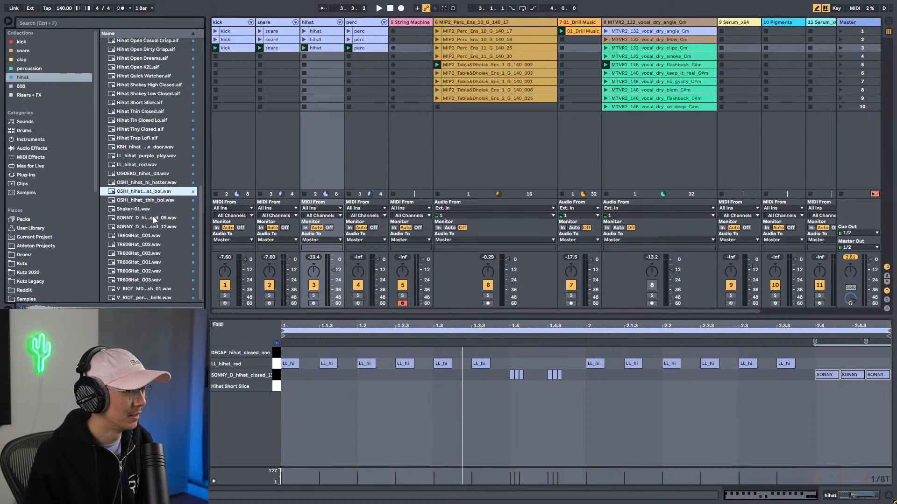
key(Down)
key(Down)
key(Down)
key(Down)
key(Down)
key(Down)
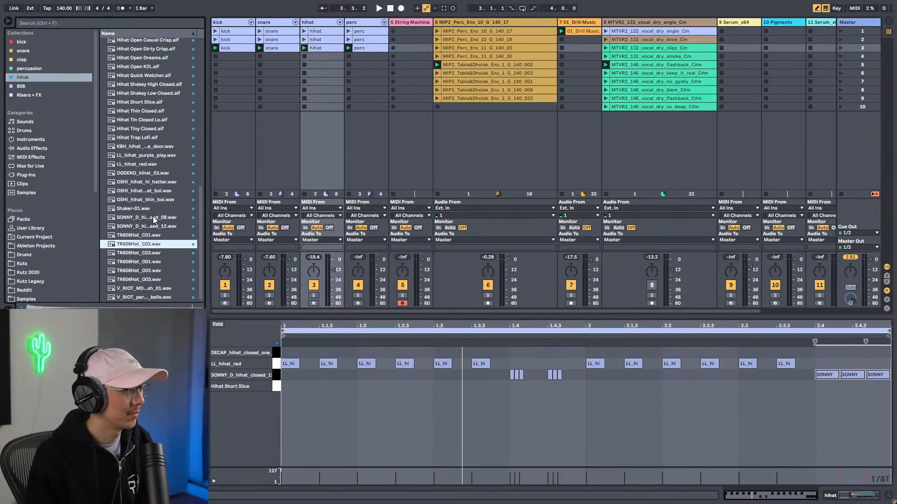
key(Down)
key(Down)
key(Down)
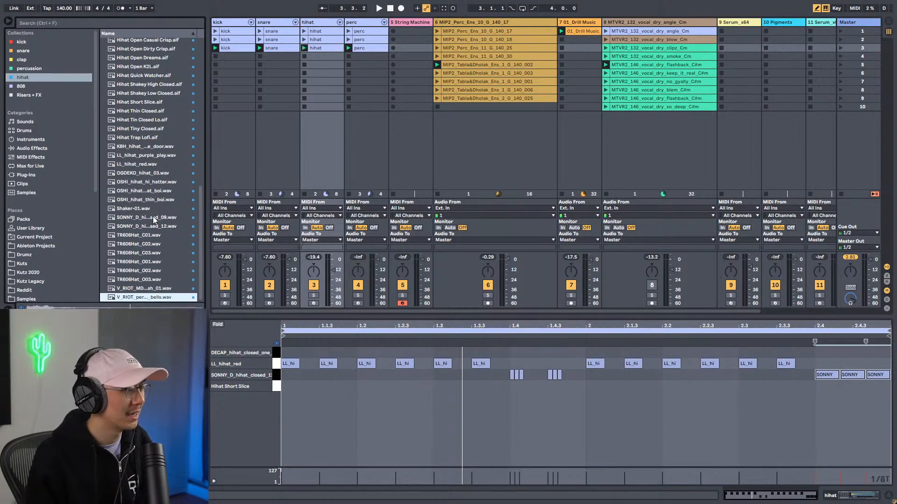
Step: Audition the hihat collection's samples backwards from the Hihat Trap Lofi.aif area to Hihat Burly Open.aif
click(148, 139)
key(Up)
key(Up)
key(Up)
key(Up)
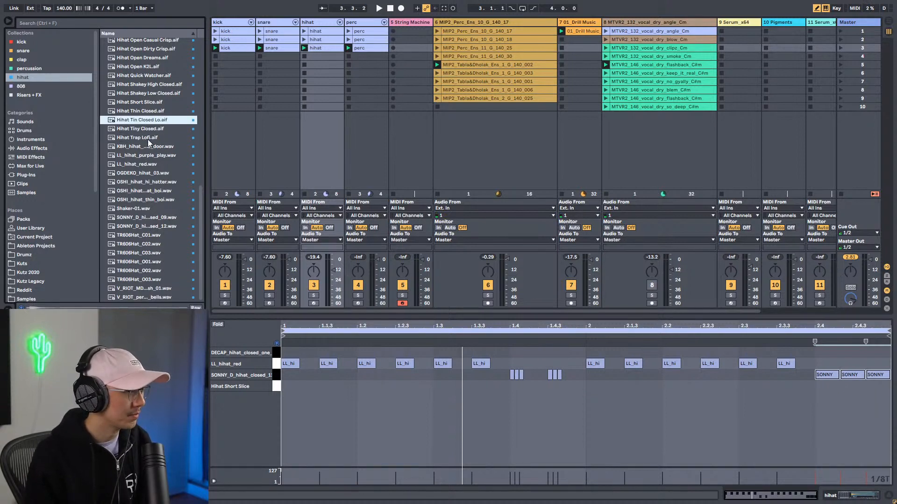
key(Up)
key(Up)
scroll(147, 139, up, 3)
key(Up)
key(Up)
key(Up)
key(Up)
key(Up)
key(Up)
key(Up)
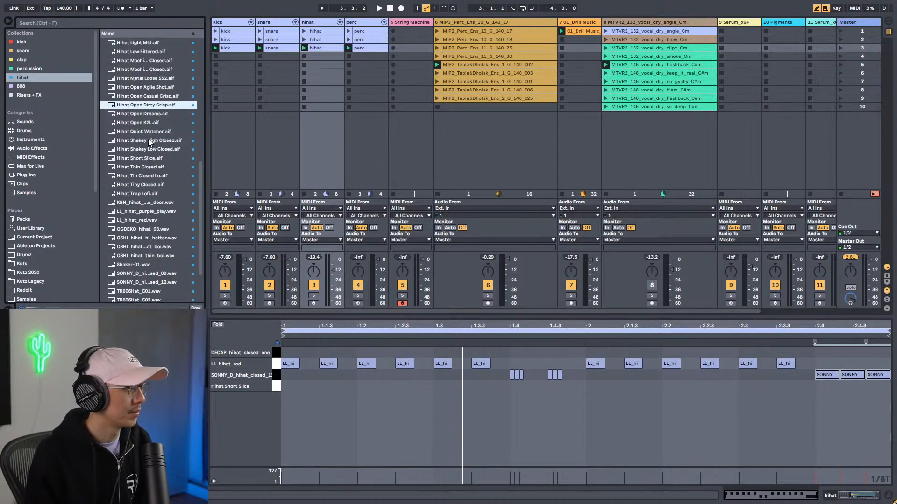
scroll(148, 139, up, 4)
key(Up)
key(Up)
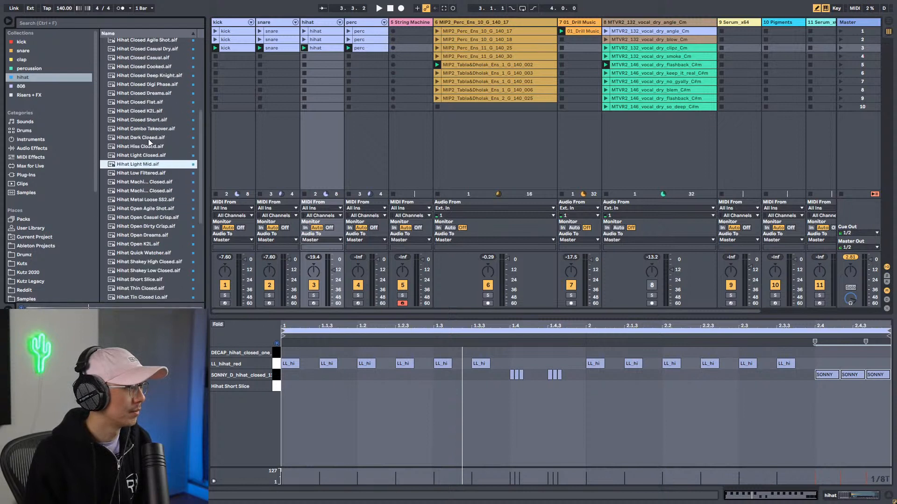
scroll(148, 138, up, 2)
key(Up)
key(Up)
key(Up)
key(Up)
key(Up)
key(Up)
key(Up)
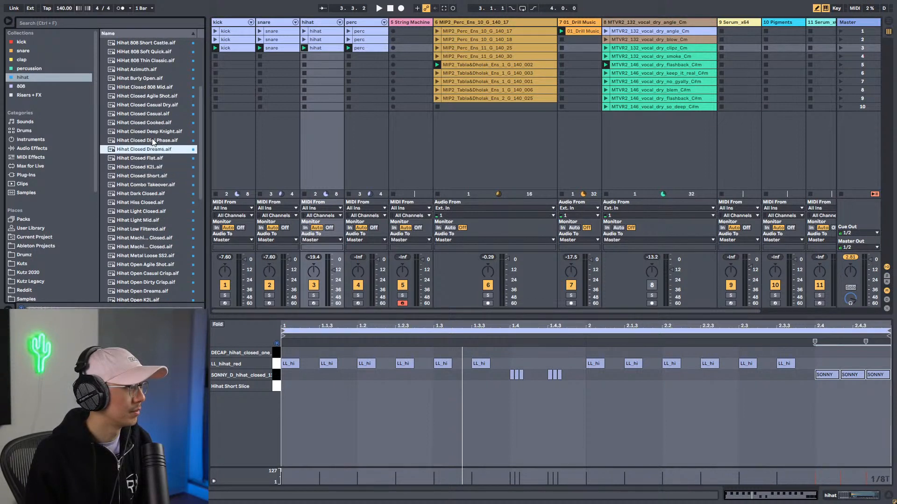
key(Up)
scroll(152, 141, up, 2)
key(Up)
key(Up)
key(Up)
key(Up)
key(Up)
key(Up)
key(Up)
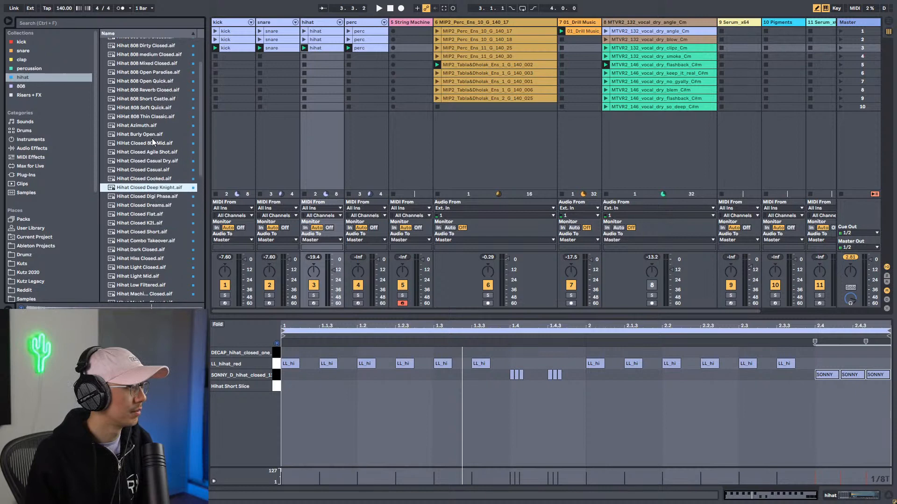
key(Up)
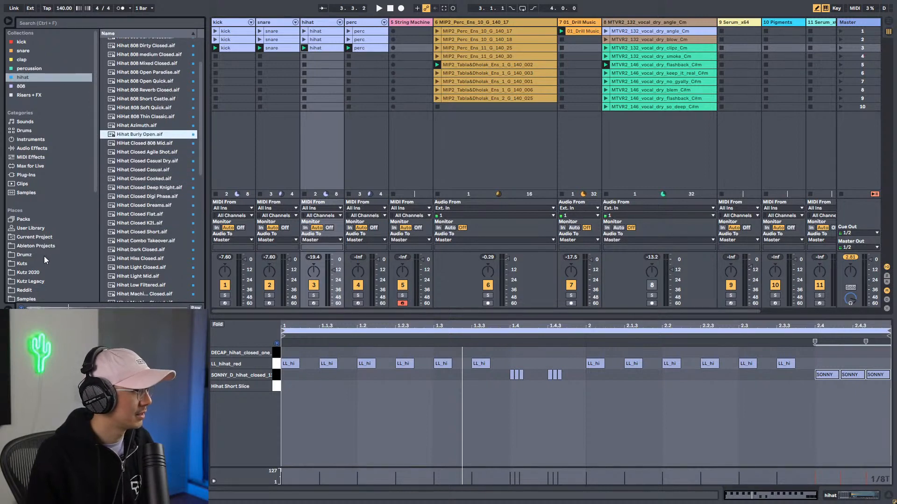
Step: Browse the Sample Packs folder and collapse the Komorebi Vol2 folder and the 05_Drill Music_F_135 folder within Studio_Trap_-_Drill_Music
scroll(46, 247, down, 5)
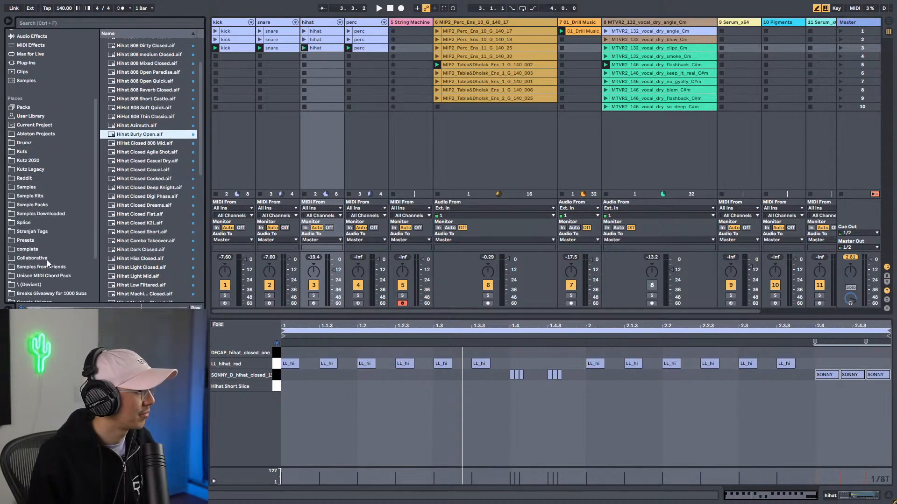
click(29, 205)
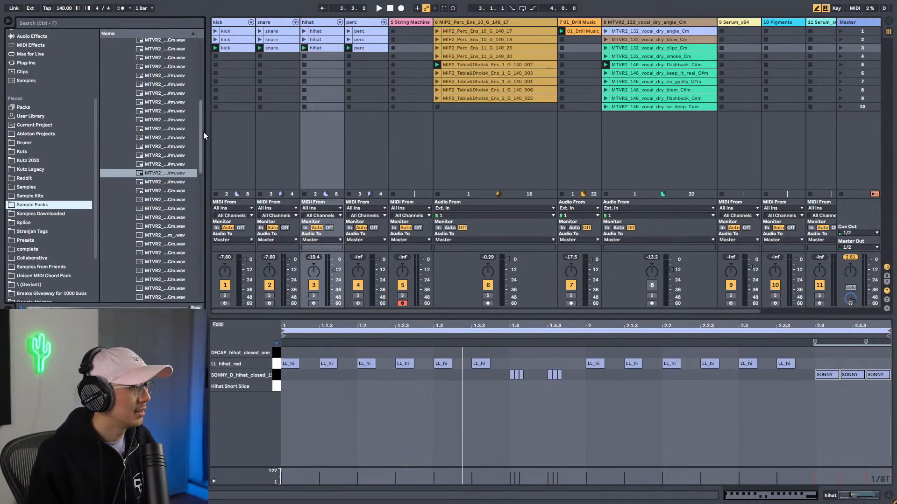
drag(203, 132, 194, 23)
click(110, 140)
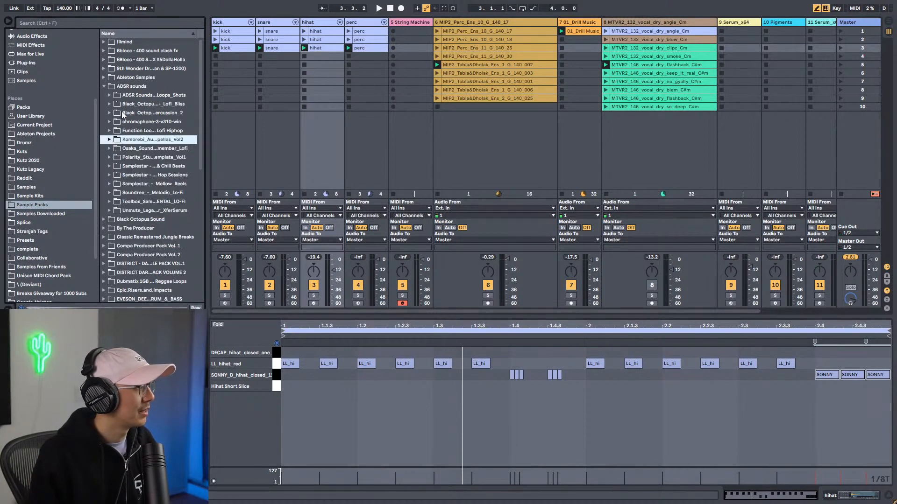
drag(200, 92, 192, 256)
click(104, 236)
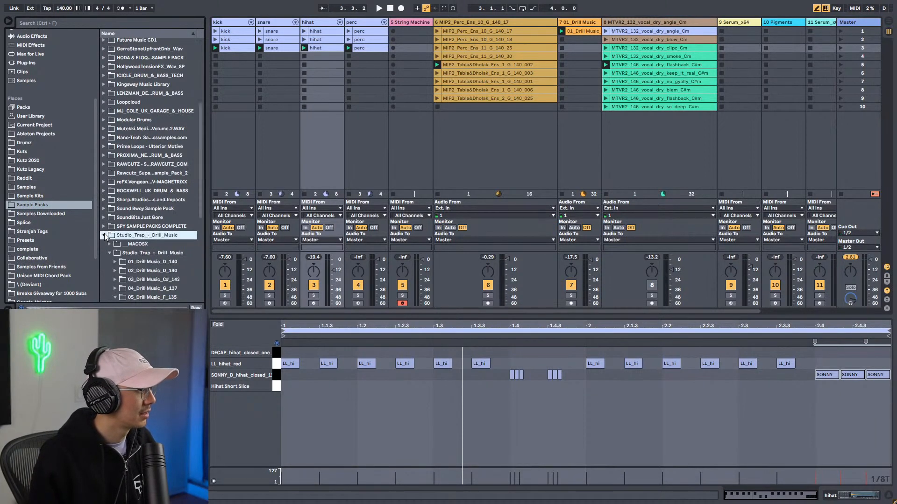
scroll(138, 225, down, 3)
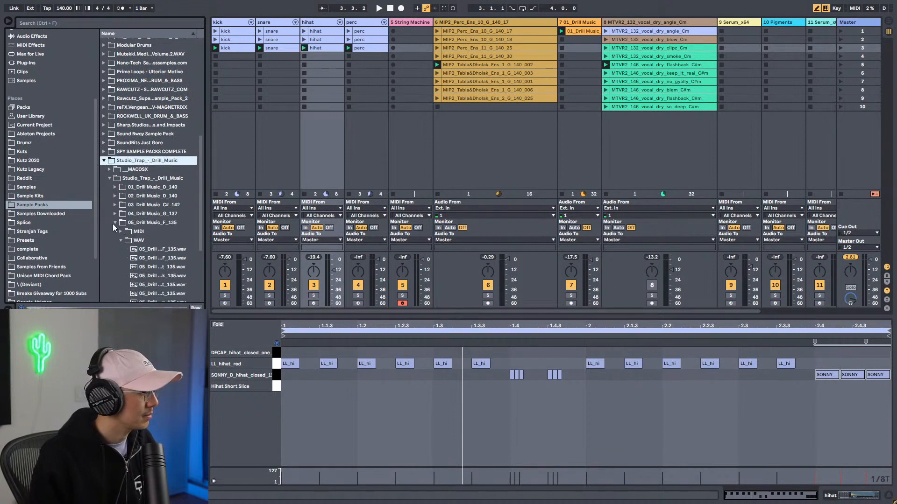
click(115, 223)
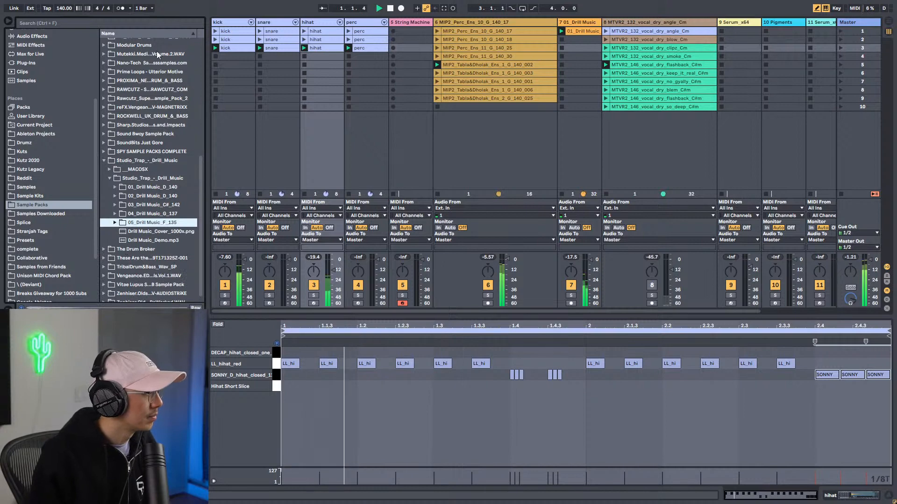
Step: Search the Sample Packs folder for "trap" and clear the search
click(126, 22)
text(trap)
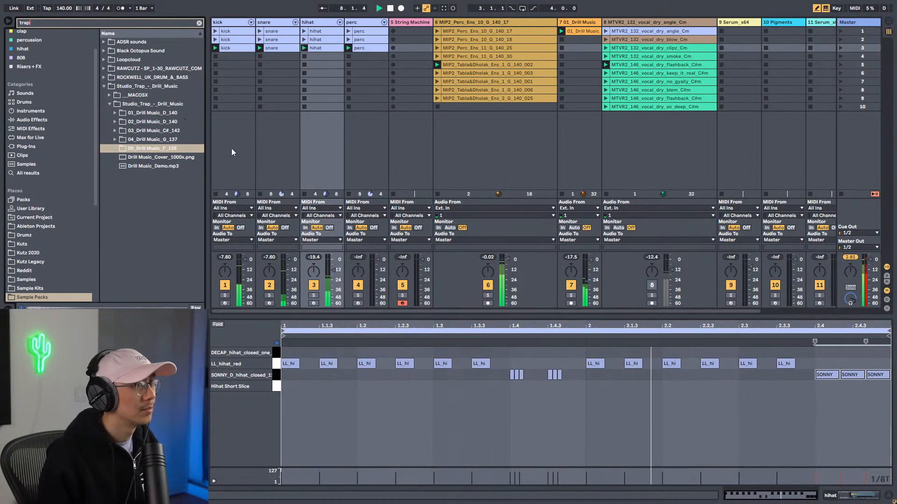
click(597, 415)
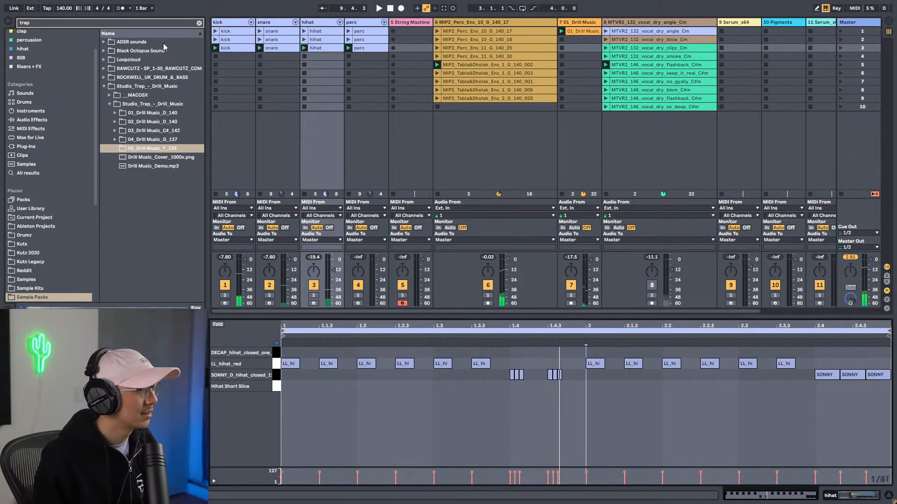
click(199, 22)
Step: Duplicate the hihat clip's two-bar loop to fill four bars and play it back
click(378, 415)
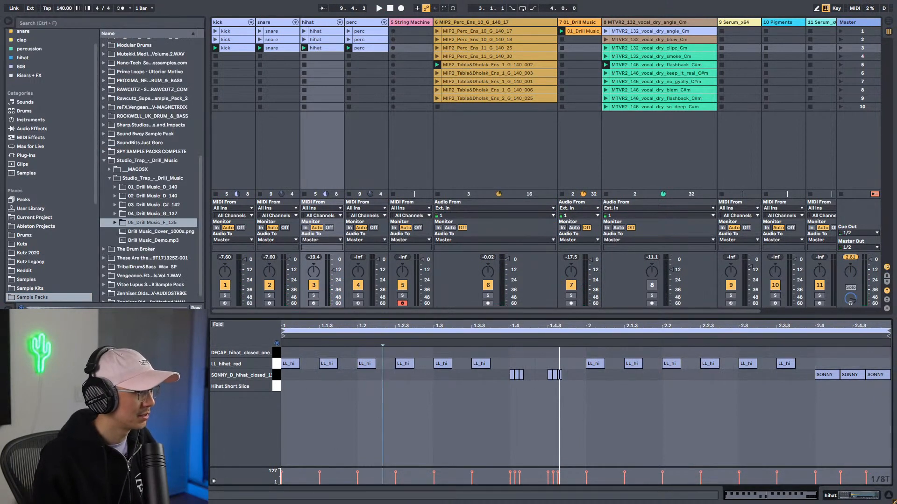
key(ctrl+d)
key(space)
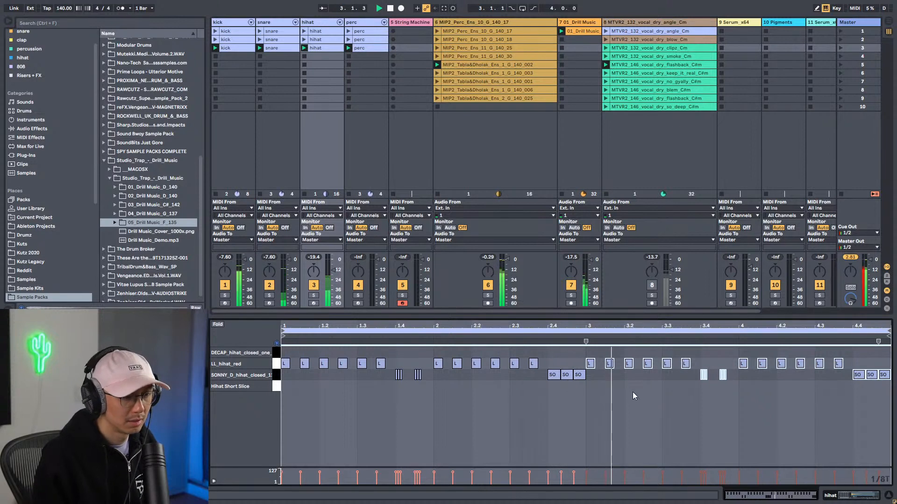
click(682, 394)
key(space)
Step: Replace the SONNY_D_hihat_closed roll at 3.4 with a copy of the preceding LL_hihat_red note and play the beat
drag(697, 360, 720, 411)
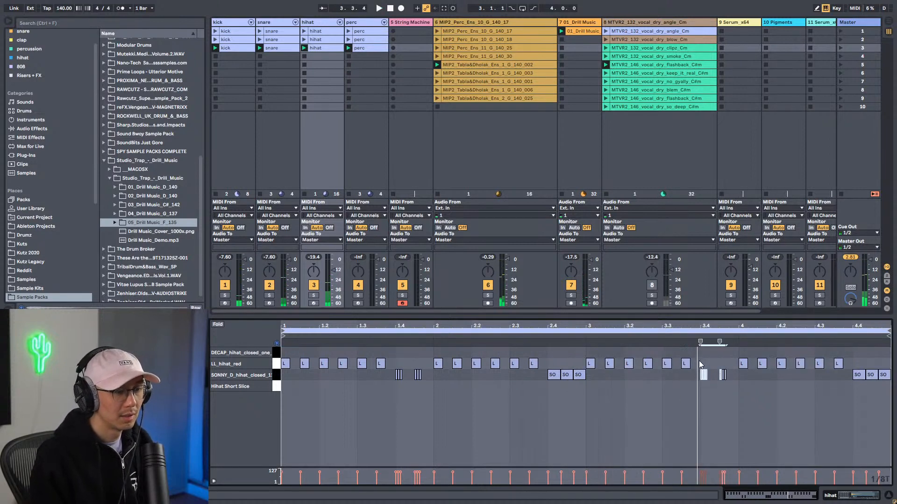
key(Delete)
click(688, 365)
key(ctrl+d)
key(space)
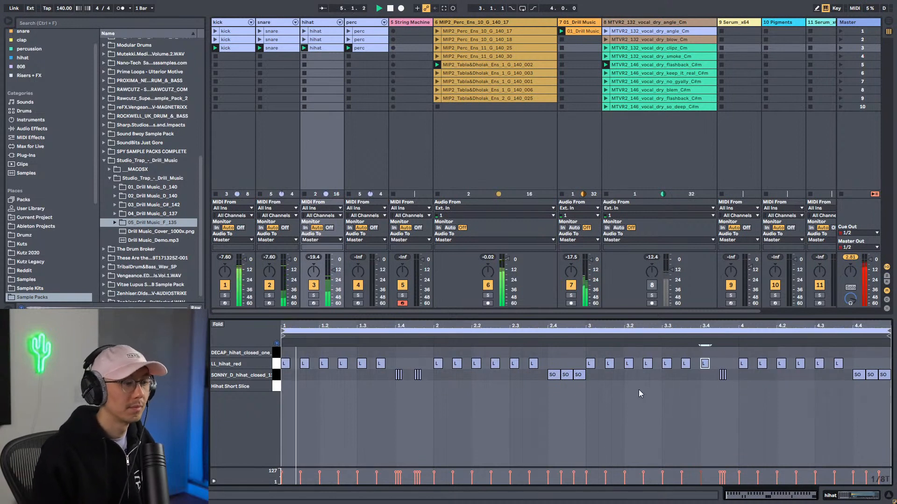
click(629, 416)
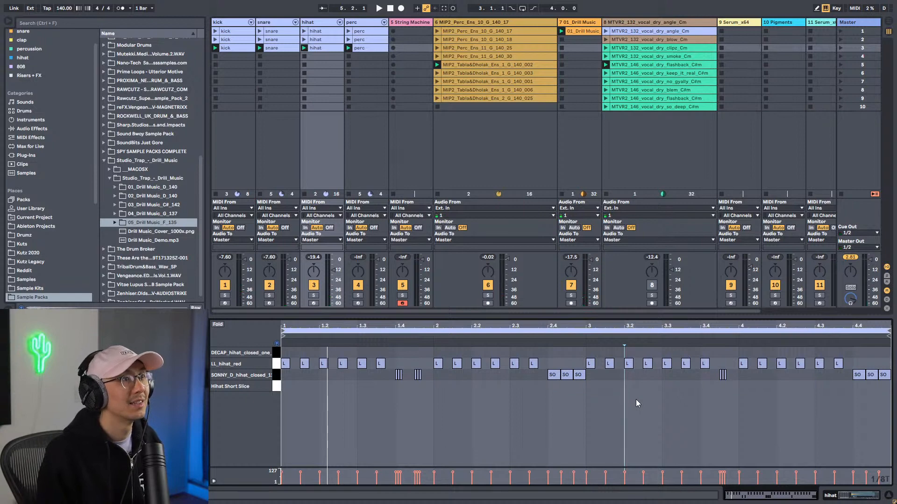
Step: Show the hihat track's devices while the beat plays, and view the String Machine track's plugin window
key(shift+Tab)
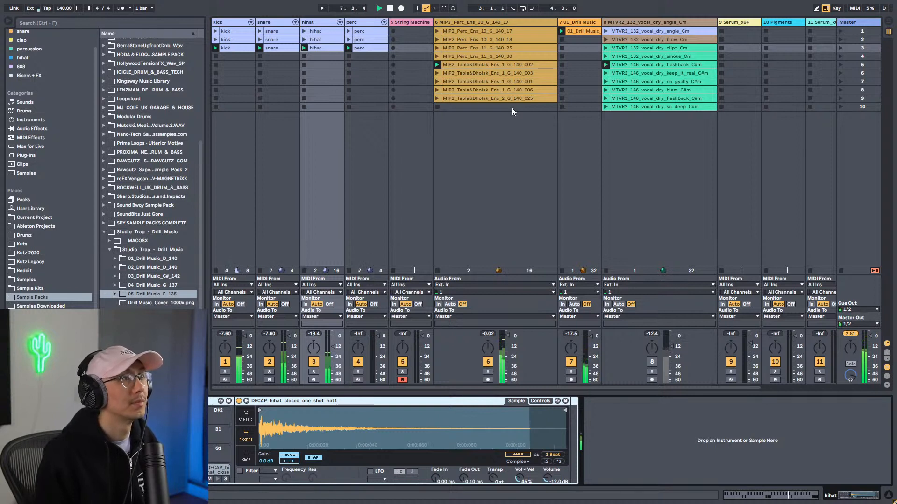
key(space)
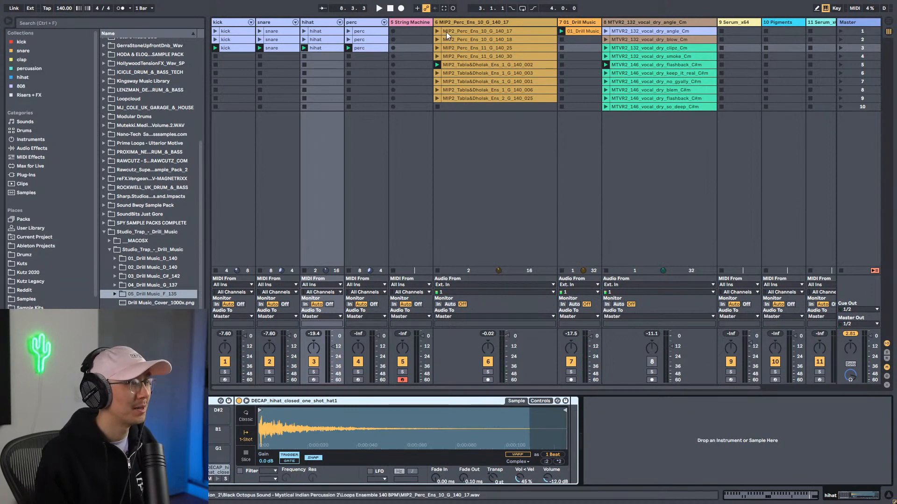
click(413, 22)
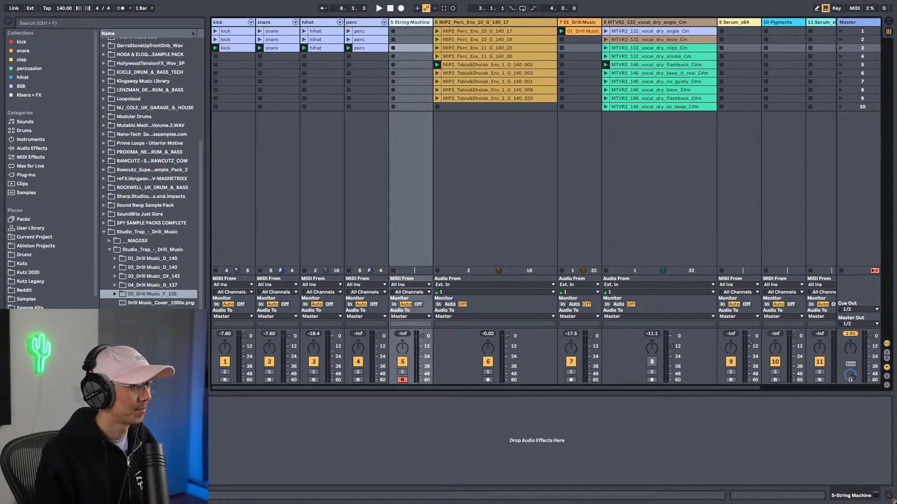
click(21, 402)
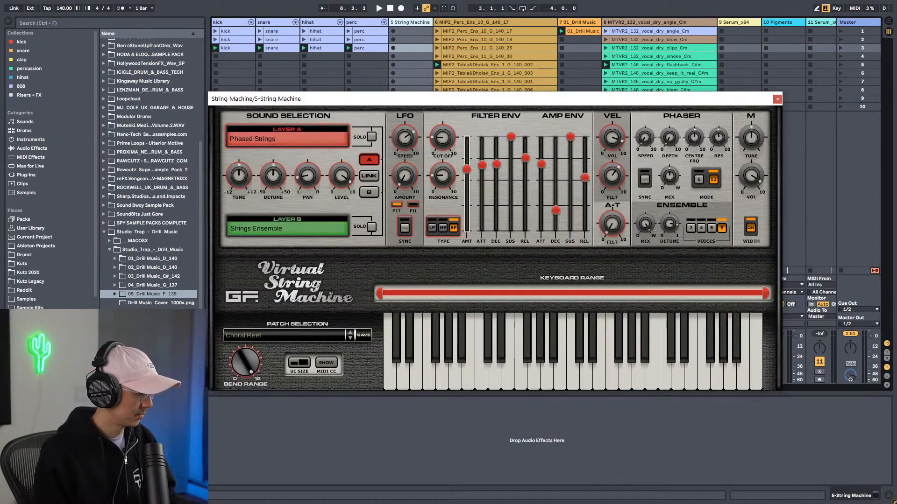
click(777, 100)
Step: Widen the Drill Music guitar track to read its full name, narrow it again, and select the MIP2 percussion track
drag(601, 22, 705, 18)
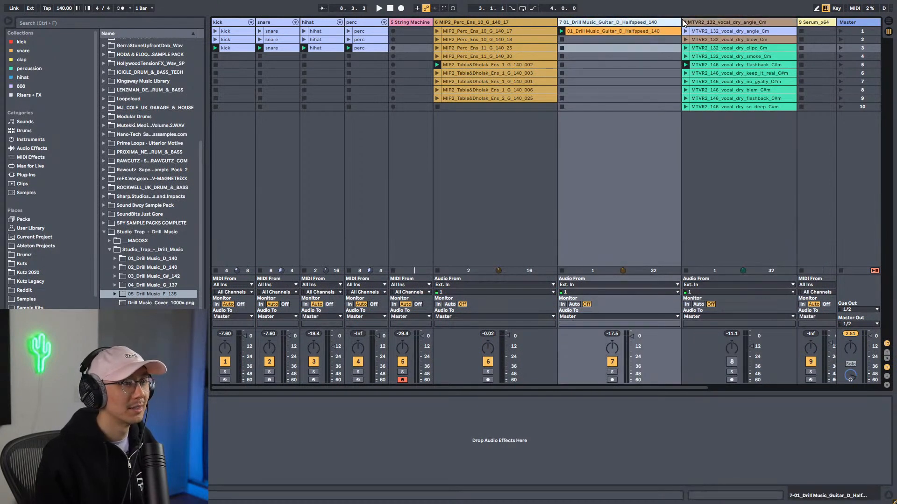
drag(680, 21, 616, 23)
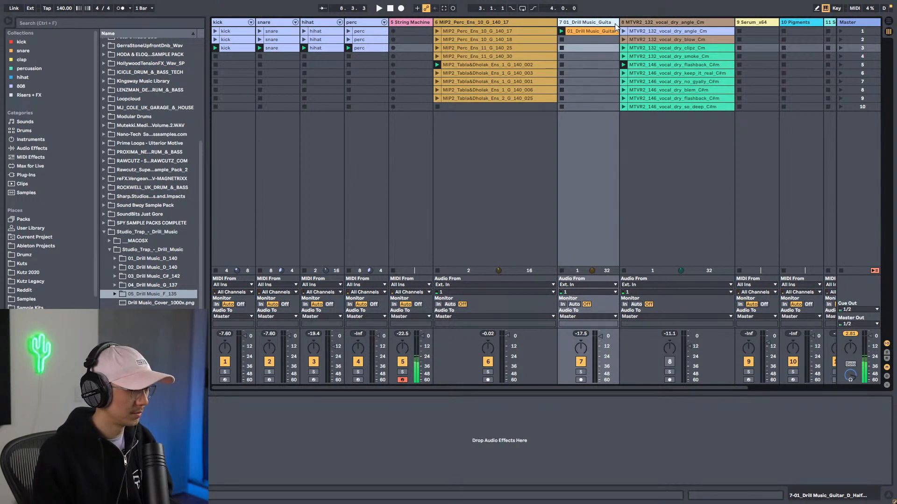
click(481, 24)
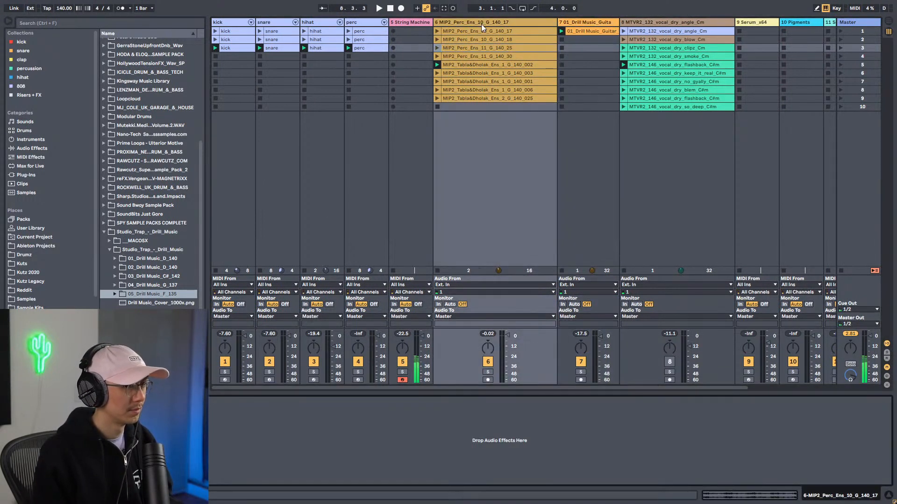
Step: Bring up the Virtual String Machine window on track 5 again and close it
click(423, 23)
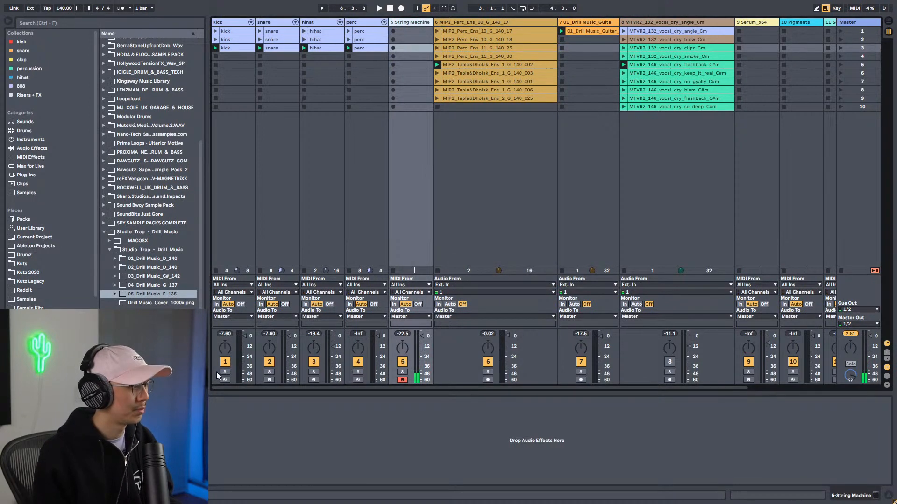
key(ctrl+alt+p)
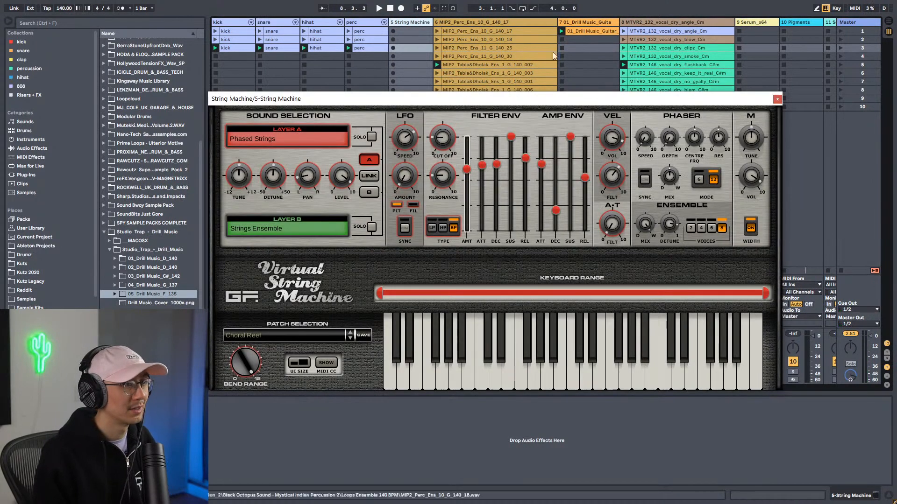
click(777, 99)
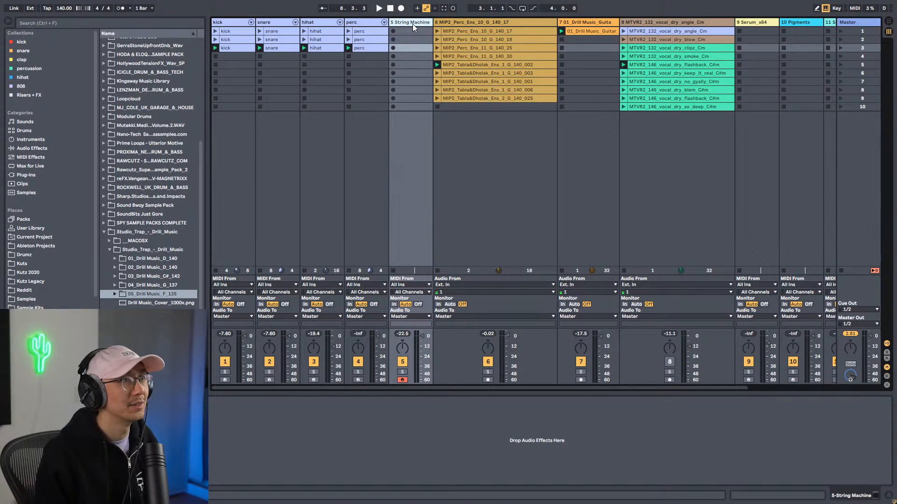
Step: Duplicate the String Machine track and arm the copy for recording
key(ctrl+d)
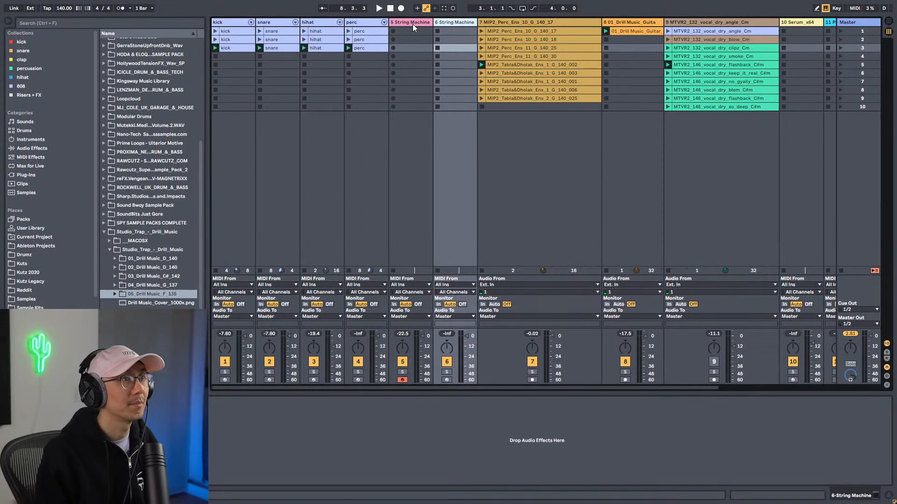
click(413, 24)
click(446, 23)
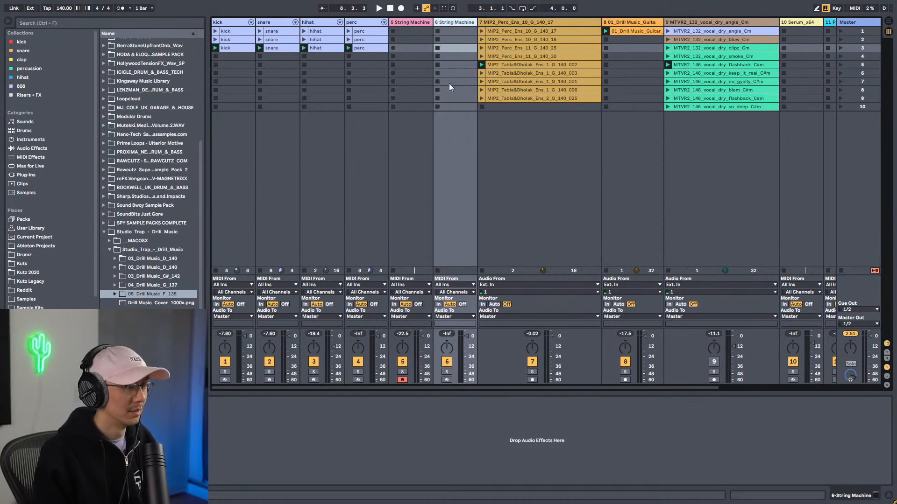
click(447, 379)
Step: Load the Creamcheese patch from the HJS Patches into String Machine on track 6, audition it, and close the plugin window
click(452, 23)
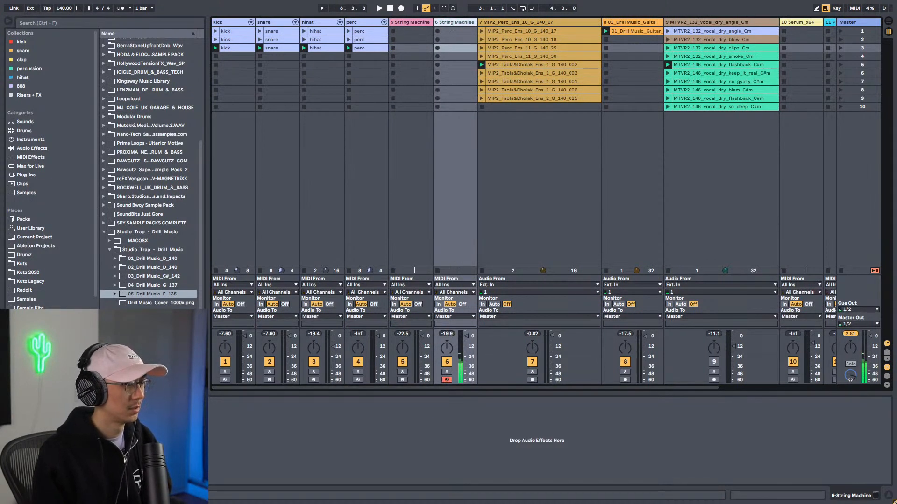
key(ctrl+alt+p)
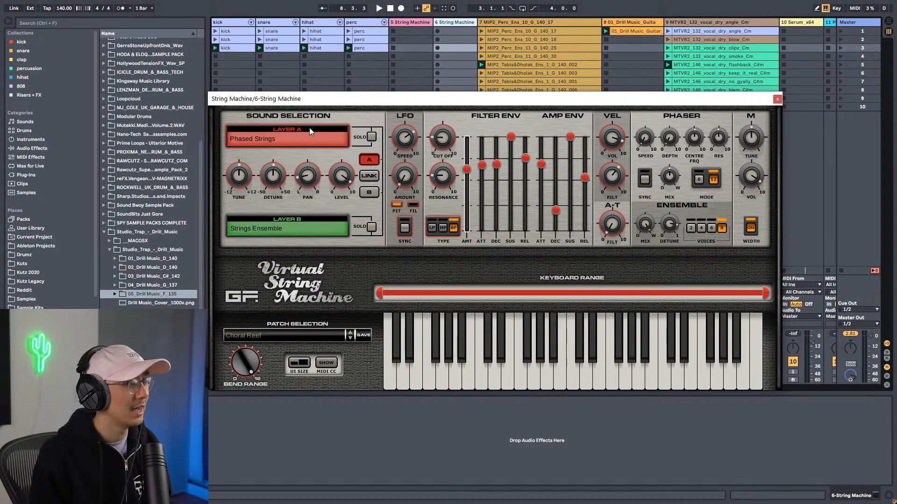
click(315, 335)
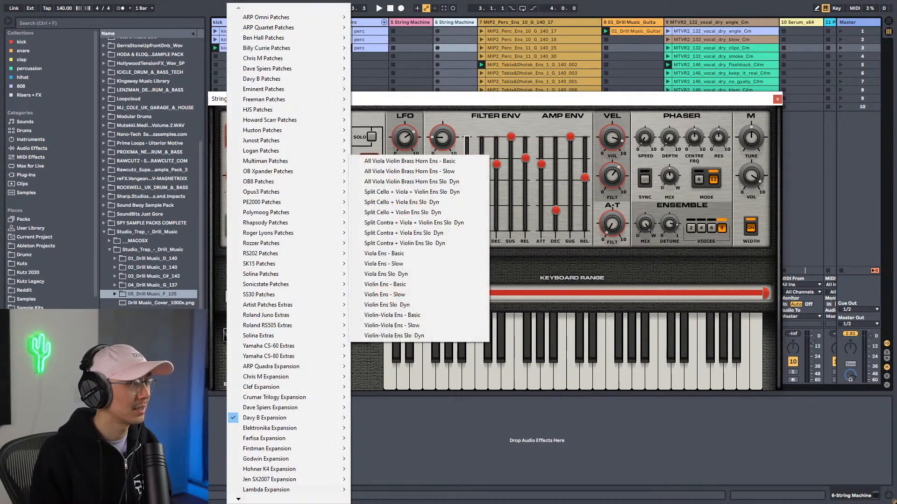
mouse_move(306, 52)
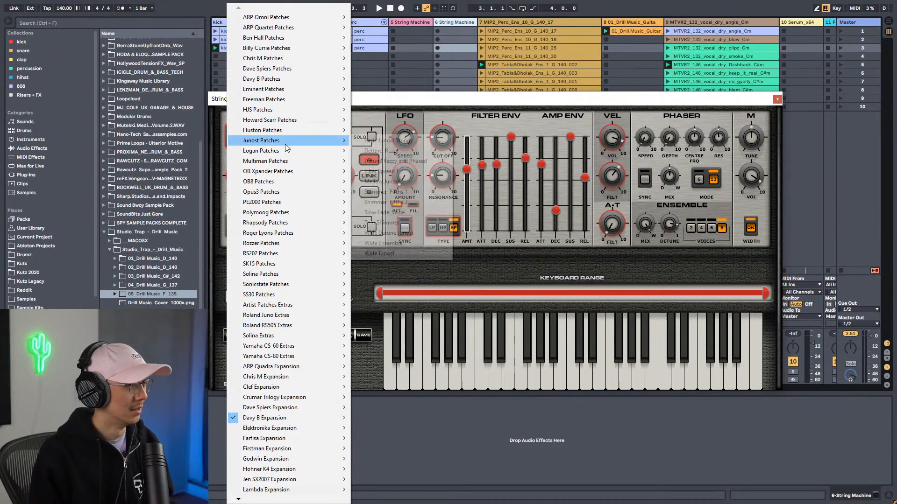
mouse_move(304, 109)
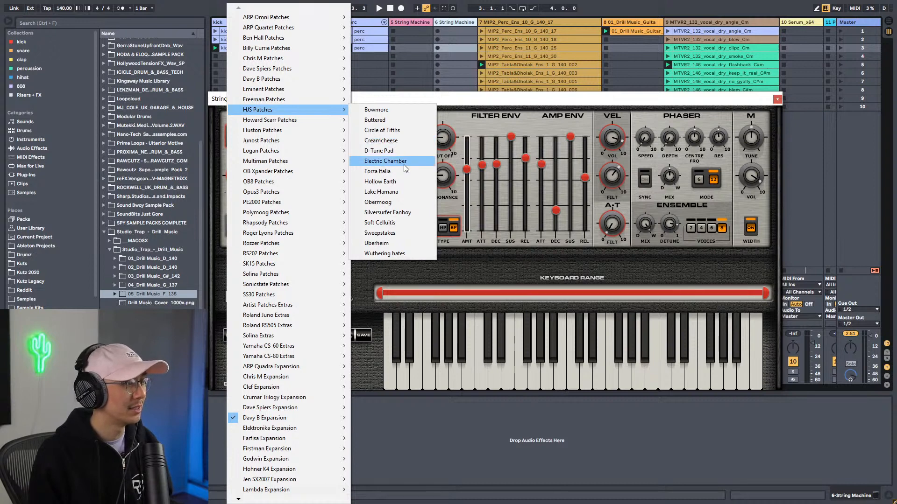
click(403, 140)
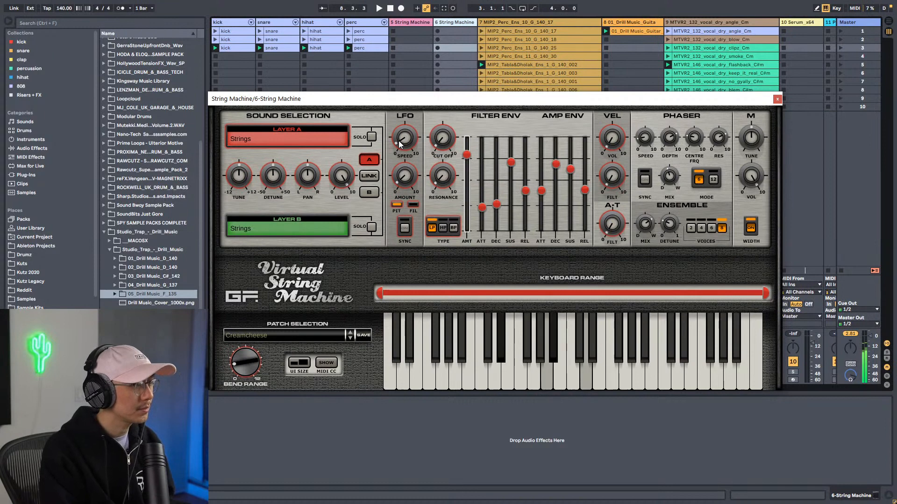
click(777, 99)
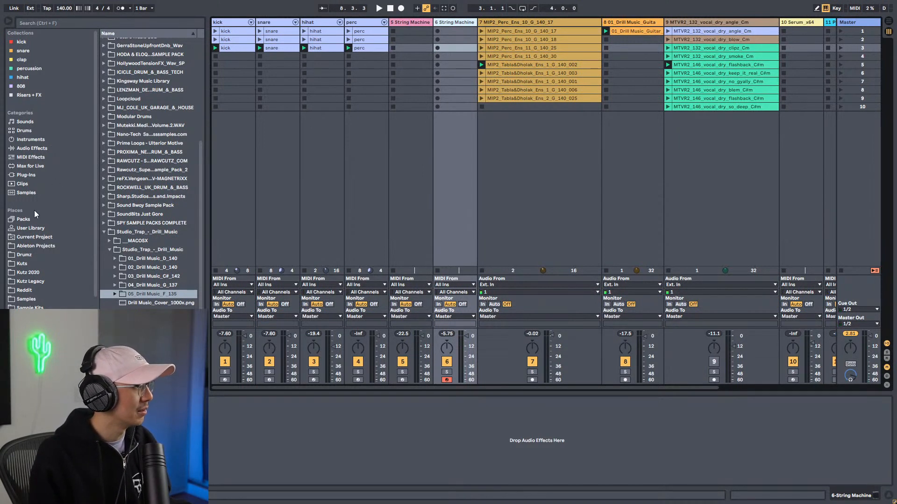
Step: Find Arturia's Rev INTENSITY among the plug-ins, add it to the track 6 String Machine chain, and adjust its dry/wet mix
click(33, 175)
click(71, 25)
text(rev)
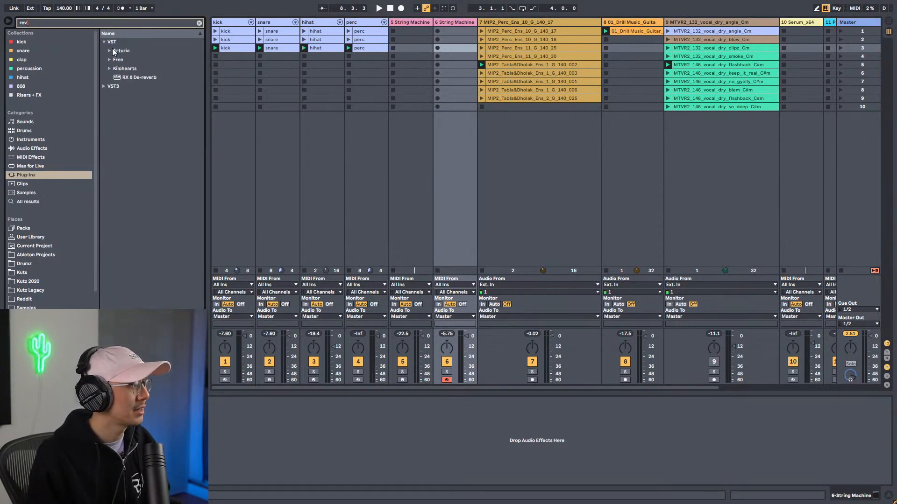
click(110, 51)
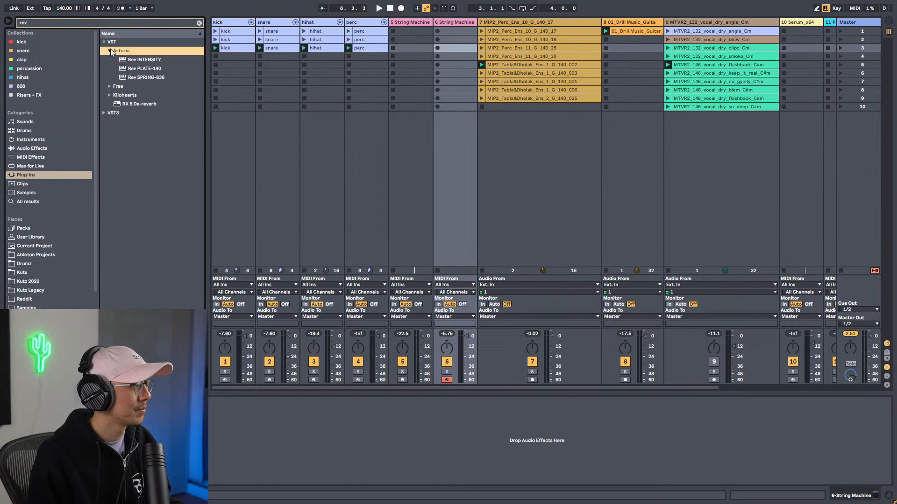
drag(148, 61, 366, 412)
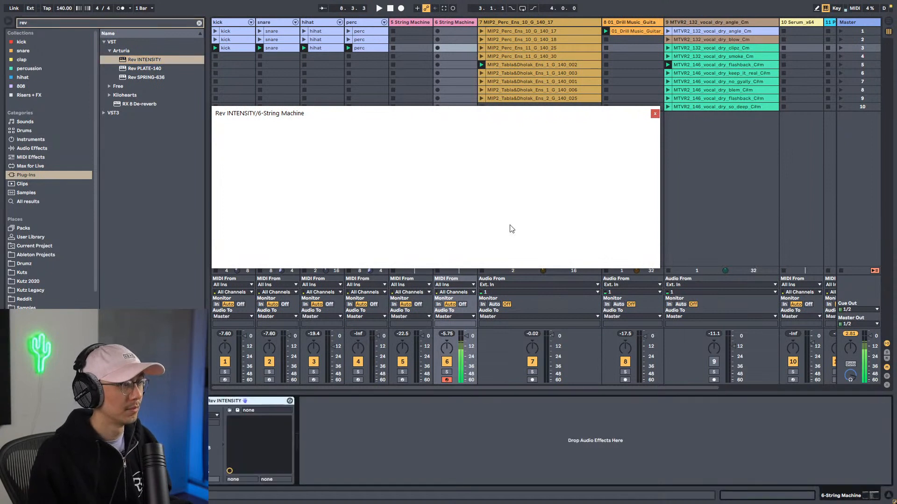
drag(624, 181, 621, 181)
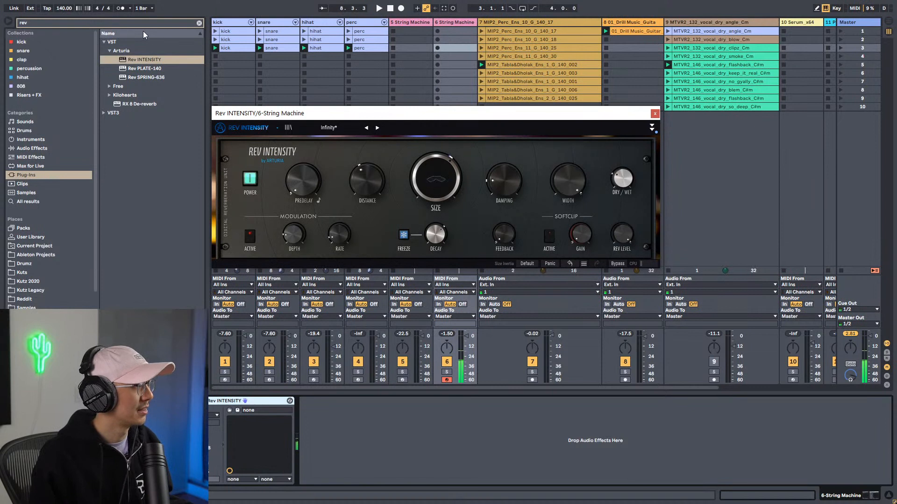
Step: Search the plug-ins for "rc" and add RC-20 Retro Color after the reverb on track 6
click(199, 22)
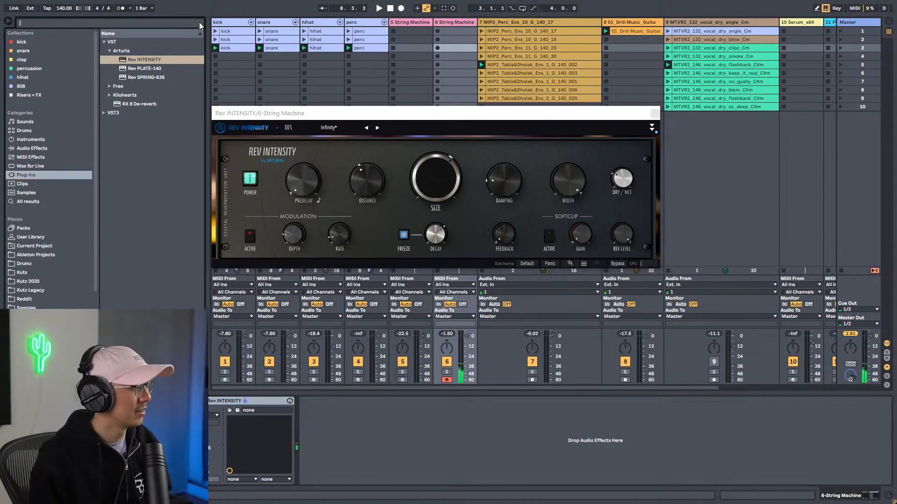
scroll(138, 199, down, 5)
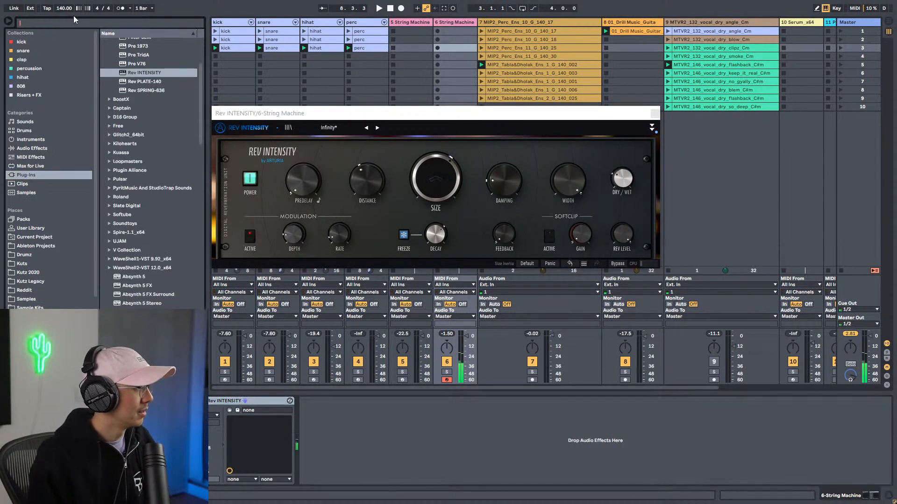
text(rc)
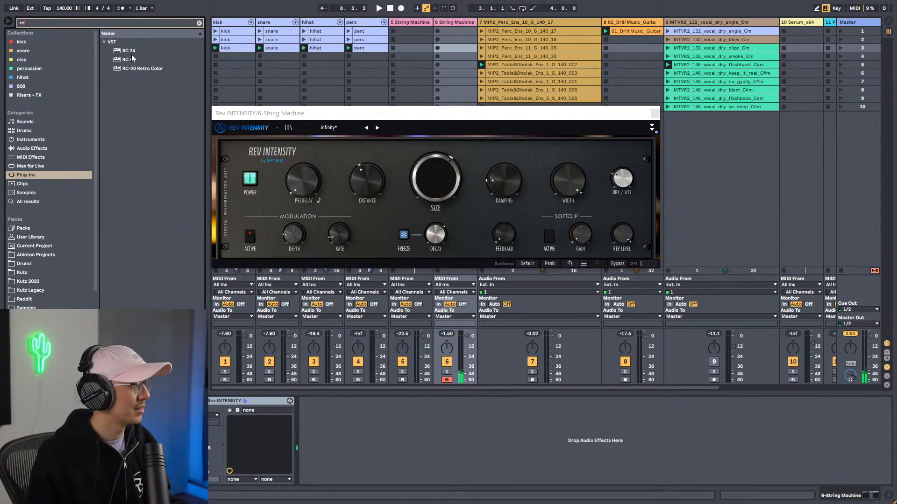
drag(132, 70, 422, 415)
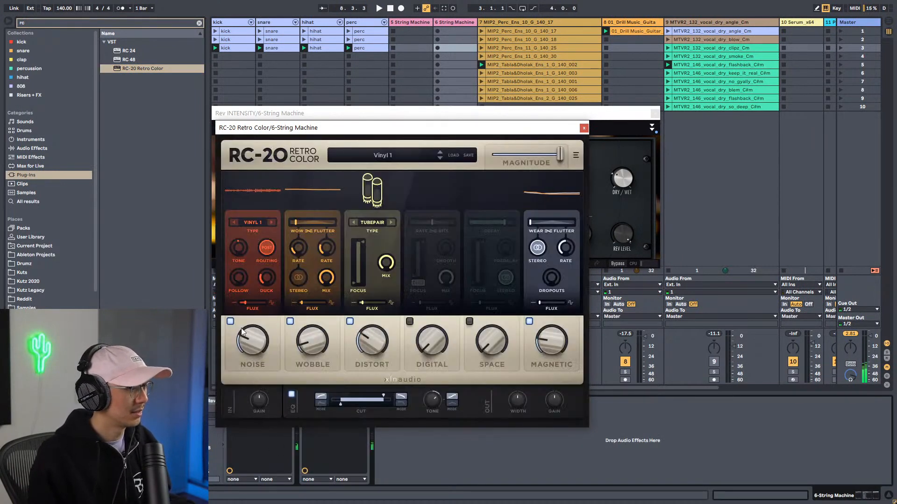
Step: Disable the Noise module and enable the Space module in RC-20 Retro Color, and close its window
click(230, 321)
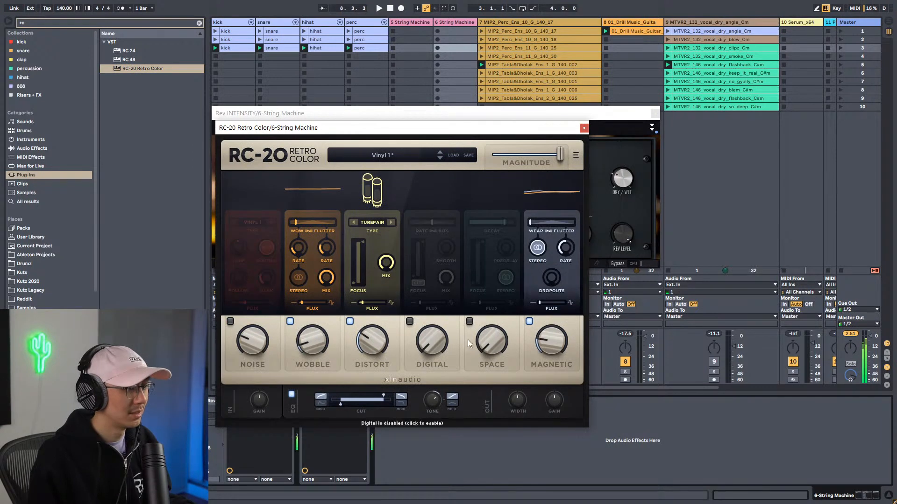
click(469, 321)
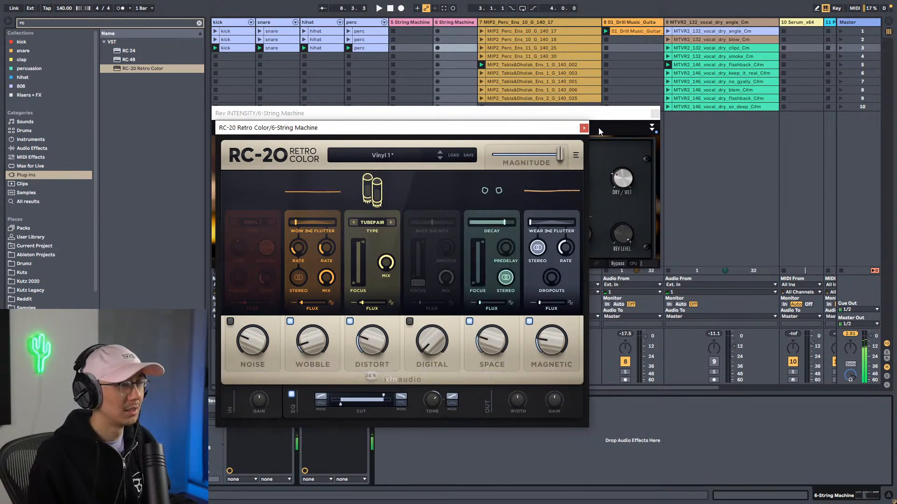
click(584, 128)
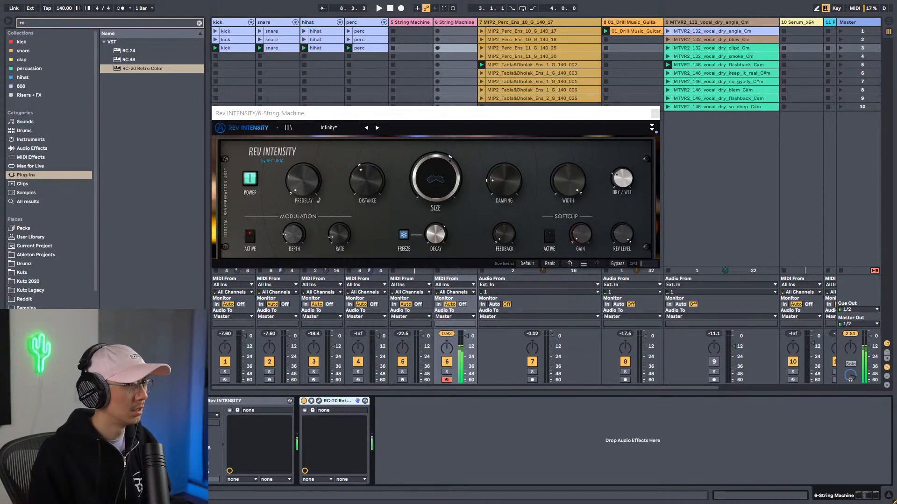
Step: Load the Cello Violin & Viola Mod Epicness 1 patch from the Solina Patches into String Machine on track 6
click(465, 22)
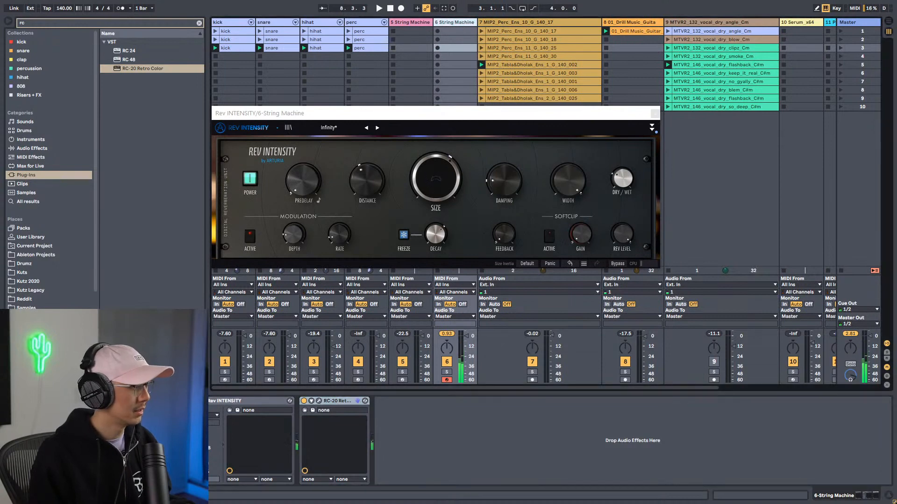
click(127, 400)
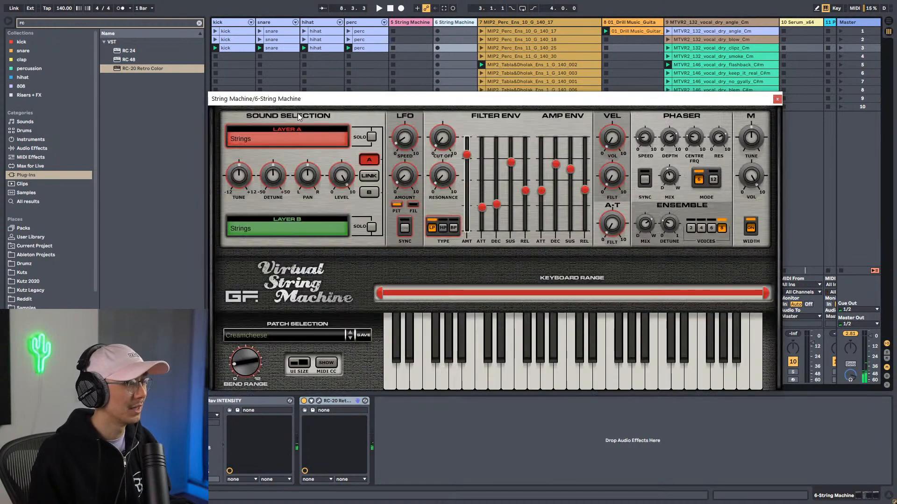
click(283, 338)
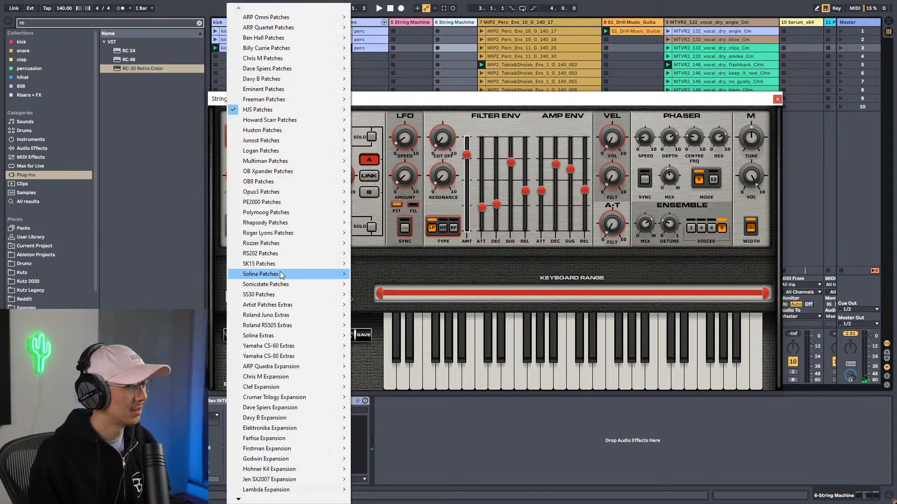
mouse_move(279, 274)
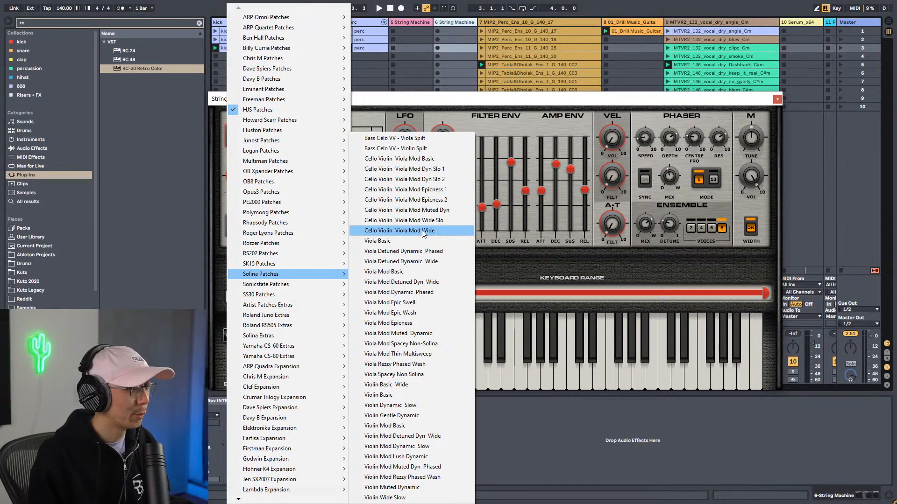
click(435, 190)
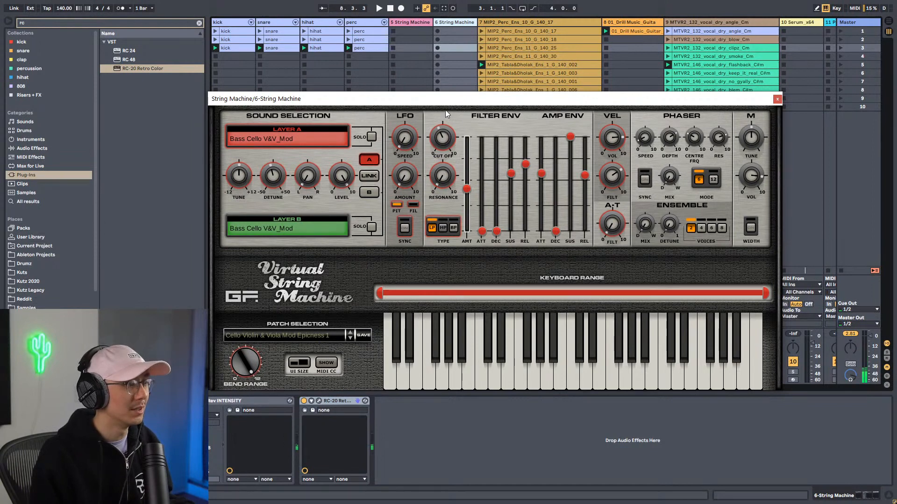
Step: Lower the filter cutoff of layer A in String Machine while auditioning the sound
drag(452, 103, 447, 106)
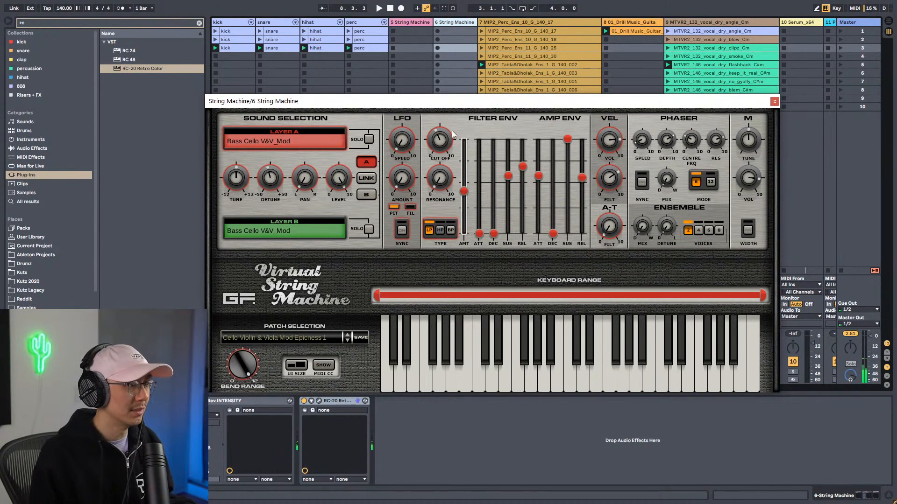
drag(443, 139, 443, 135)
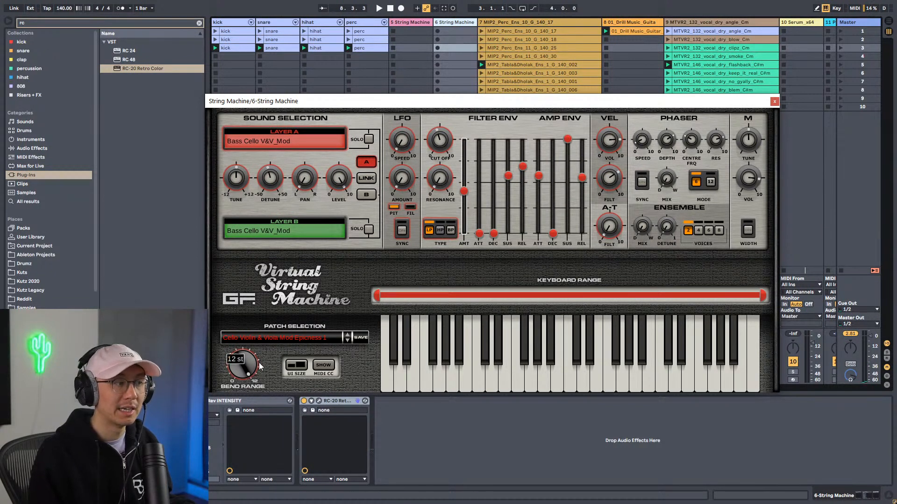
drag(441, 144, 441, 123)
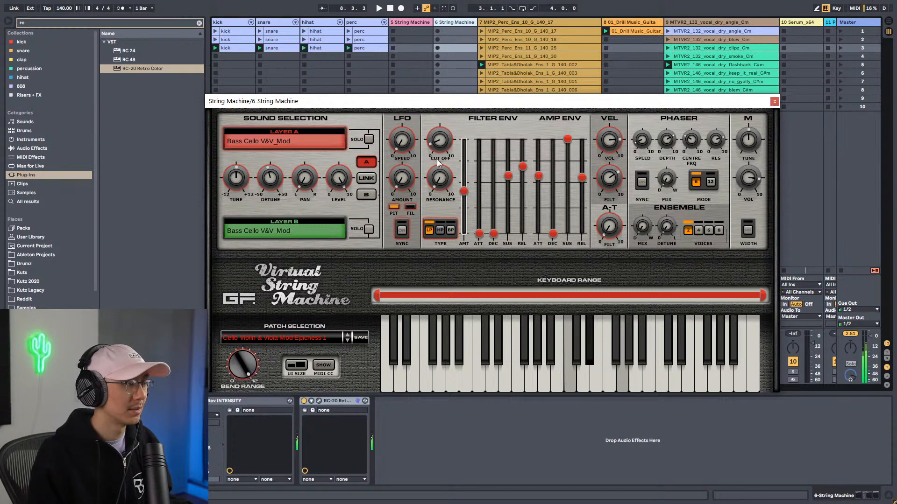
drag(438, 161, 440, 145)
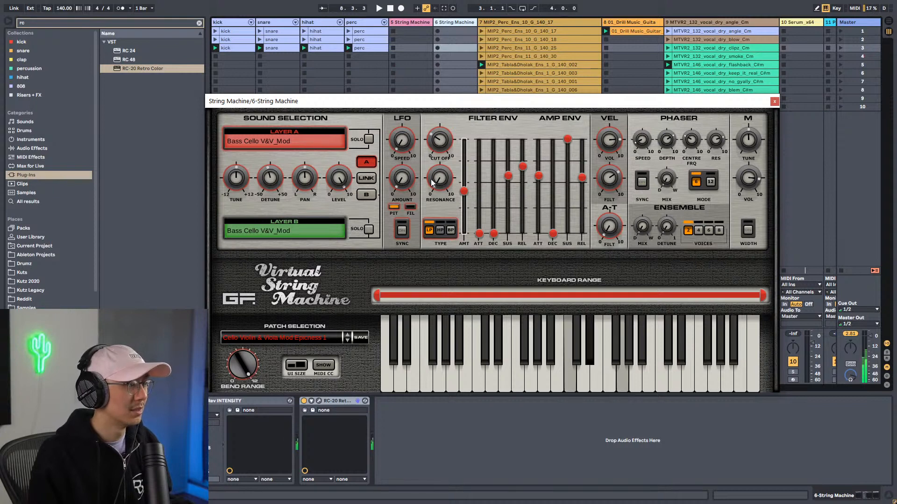
Step: Browse the layer B sounds and set layer B to Strings 1 Stereo Hi from OB-12 Expansion2
click(274, 231)
mouse_move(273, 233)
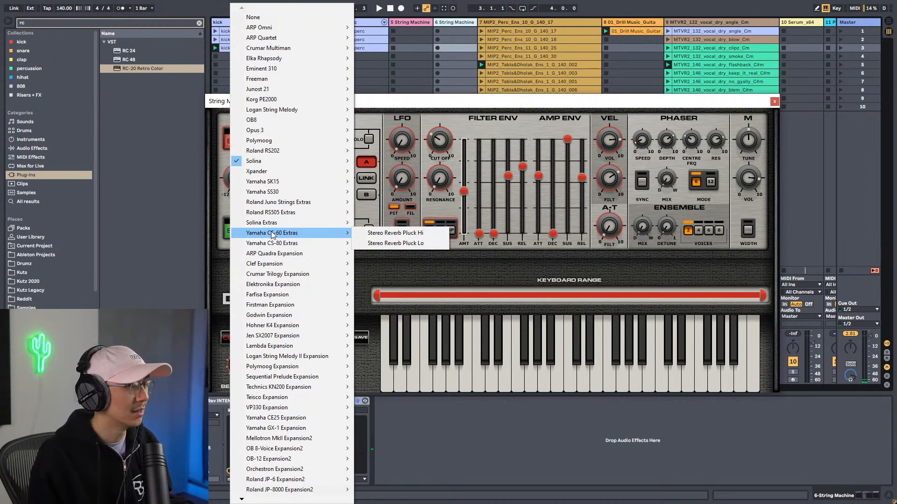
mouse_move(274, 145)
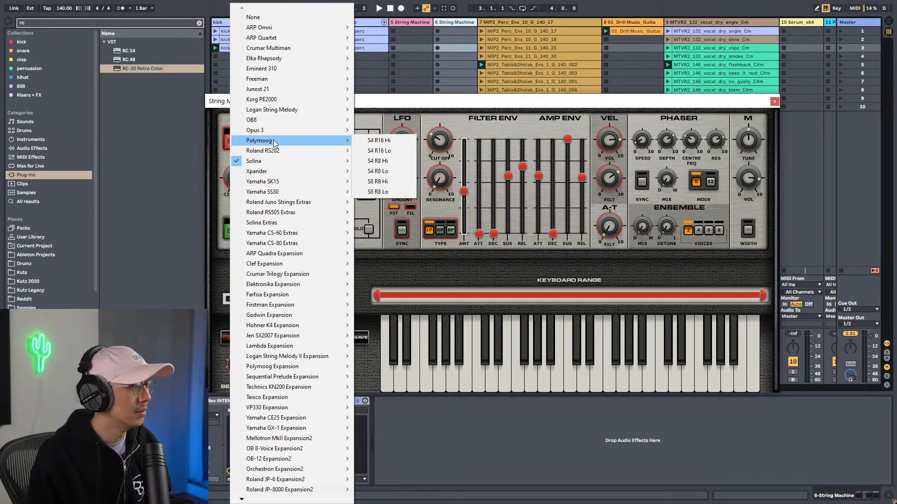
mouse_move(280, 306)
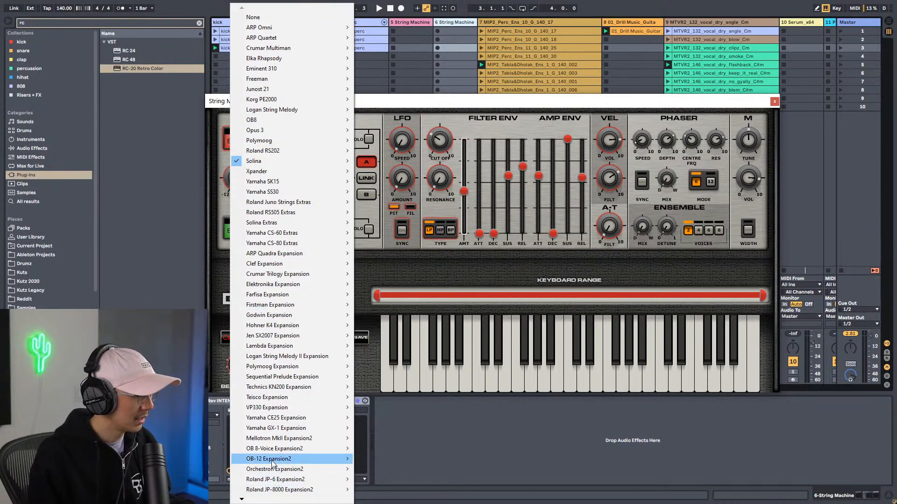
mouse_move(279, 451)
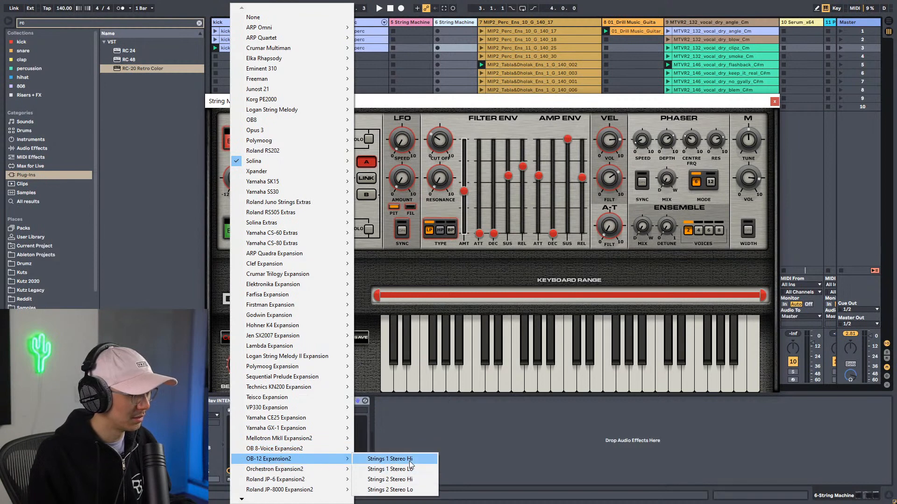
click(414, 469)
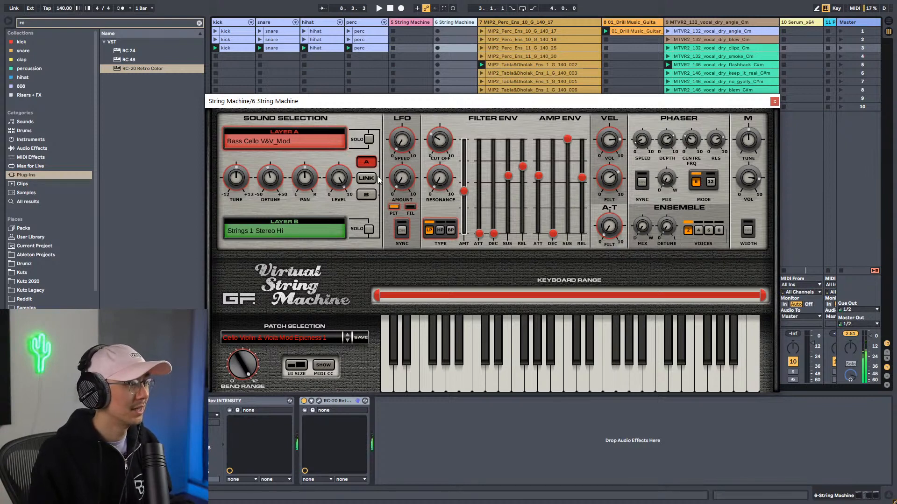
Step: Adjust the pan of layer B and link layers A and B so they are edited together
click(367, 195)
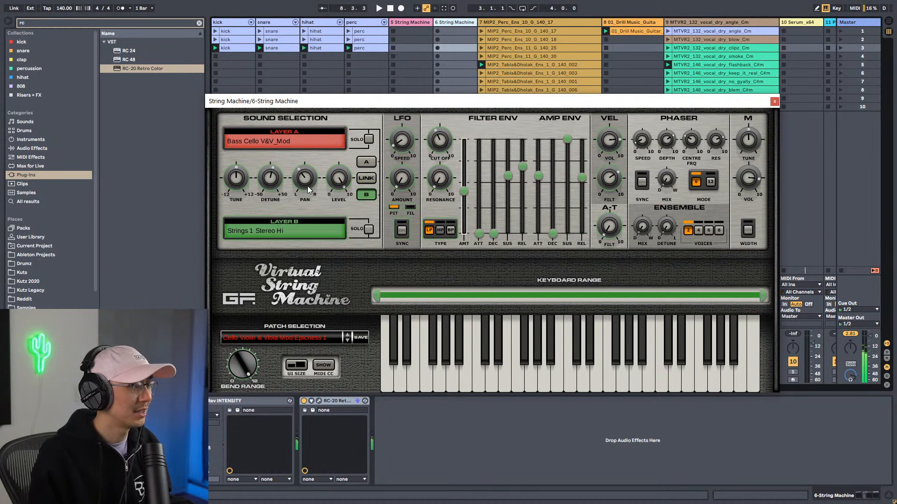
drag(308, 182, 308, 179)
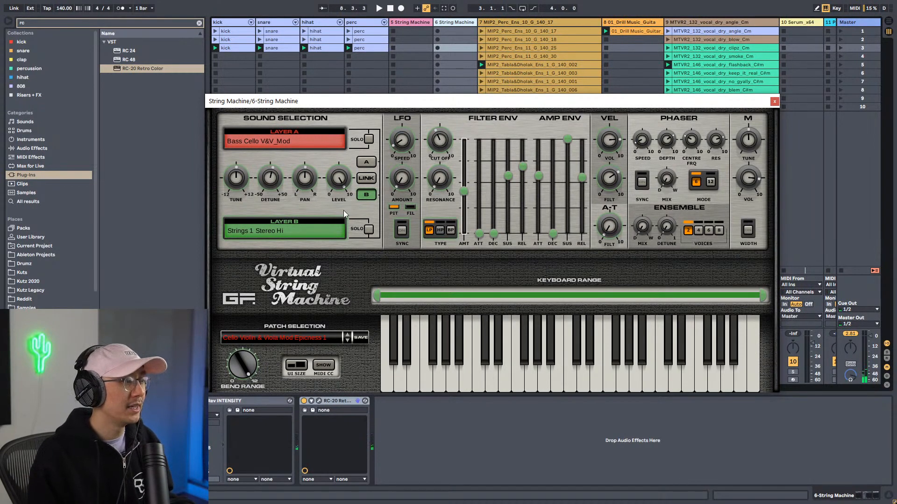
click(374, 178)
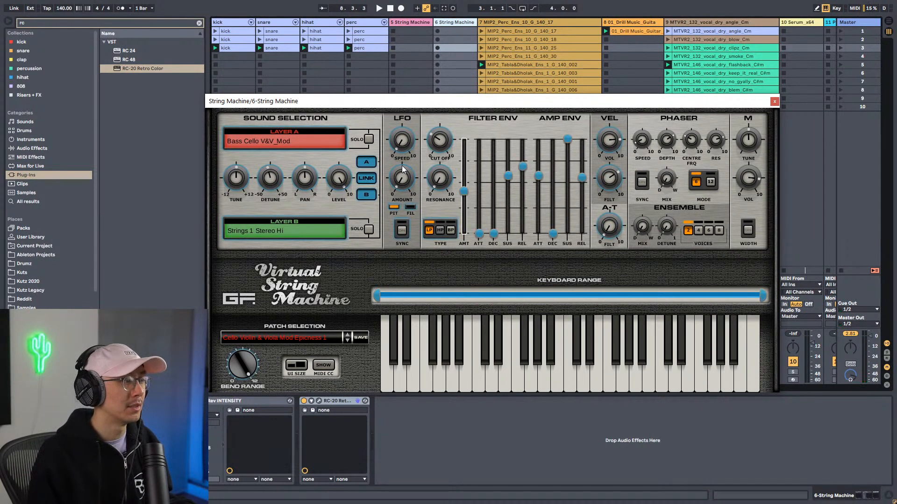
Step: Nudge the linked filter cutoff and set layer B to MkII Violins Mono from Mellotron MkII Expansion2
mouse_move(439, 141)
mouse_down()
mouse_move(440, 128)
mouse_move(435, 165)
mouse_move(437, 135)
mouse_move(435, 144)
mouse_up()
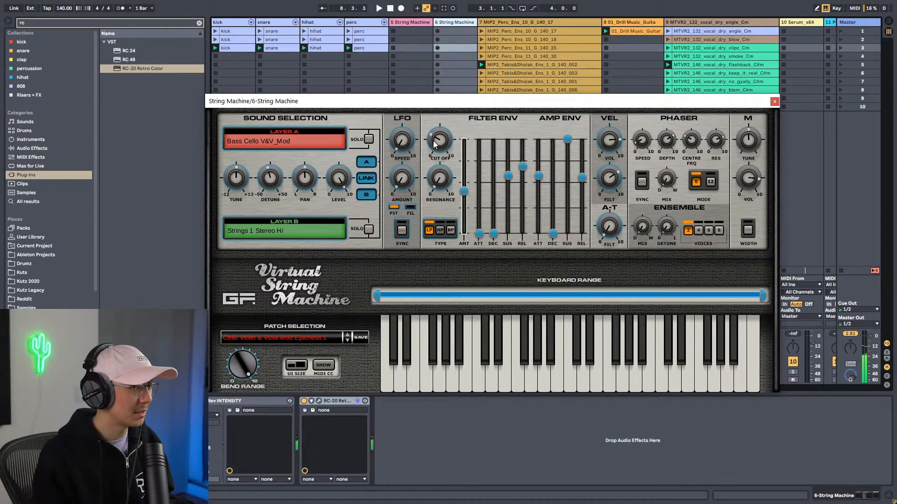
click(286, 228)
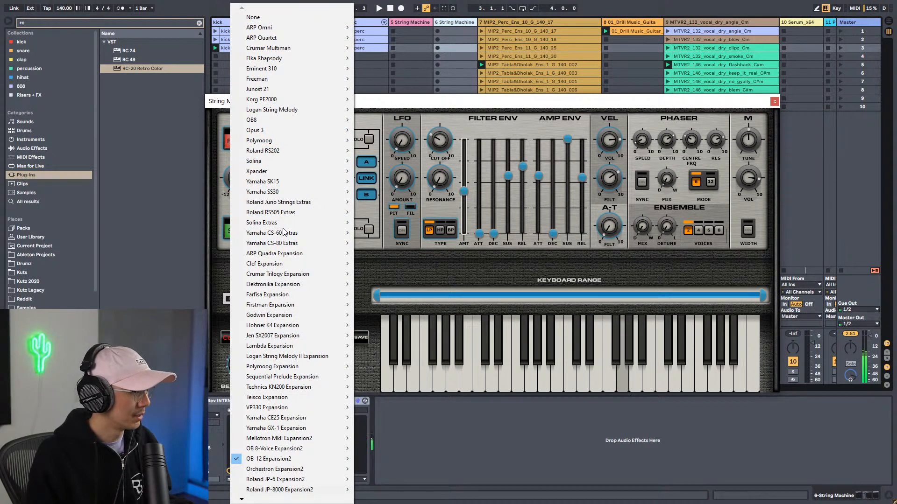
mouse_move(283, 225)
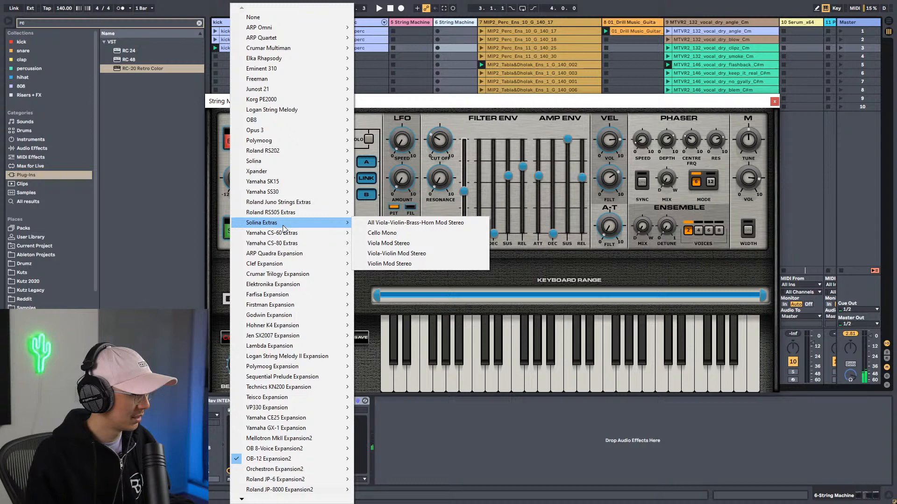
mouse_move(279, 443)
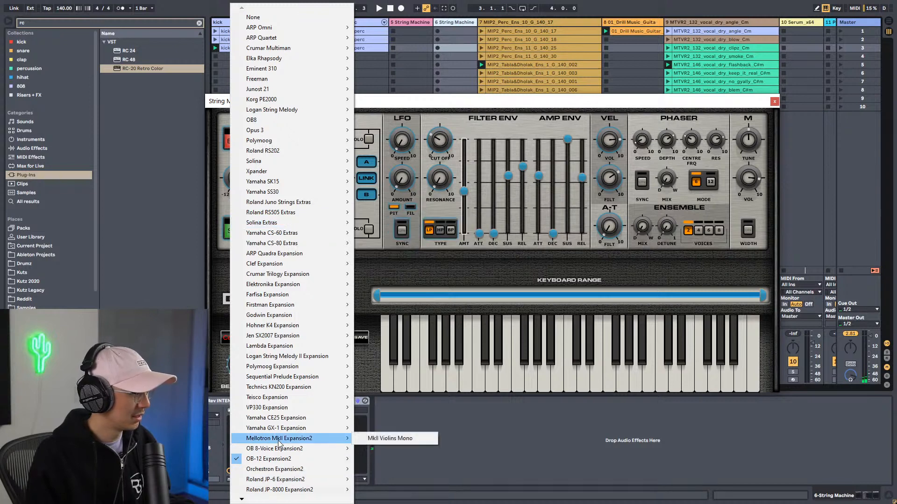
click(381, 439)
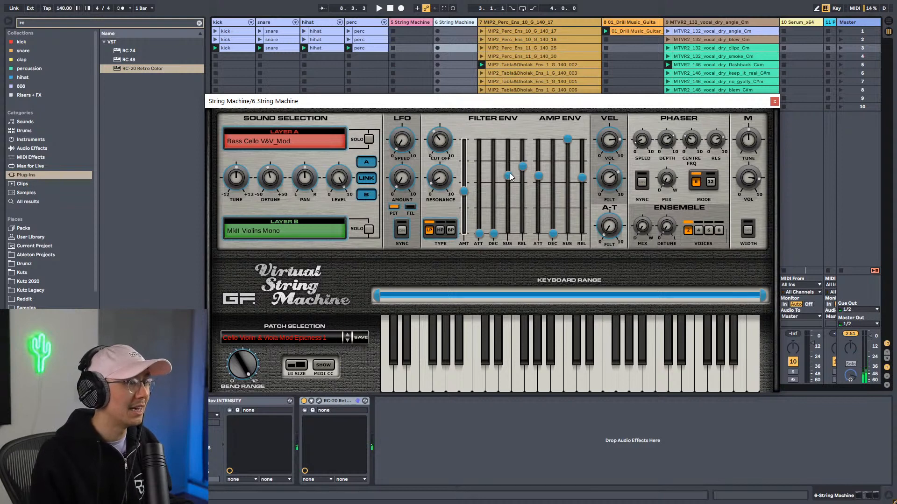
Step: Shape a plucky sound with maximum filter envelope amount, medium filter decay, zero filter sustain and release, and zero amp attack
drag(508, 176, 508, 234)
drag(523, 167, 493, 200)
double_click(463, 191)
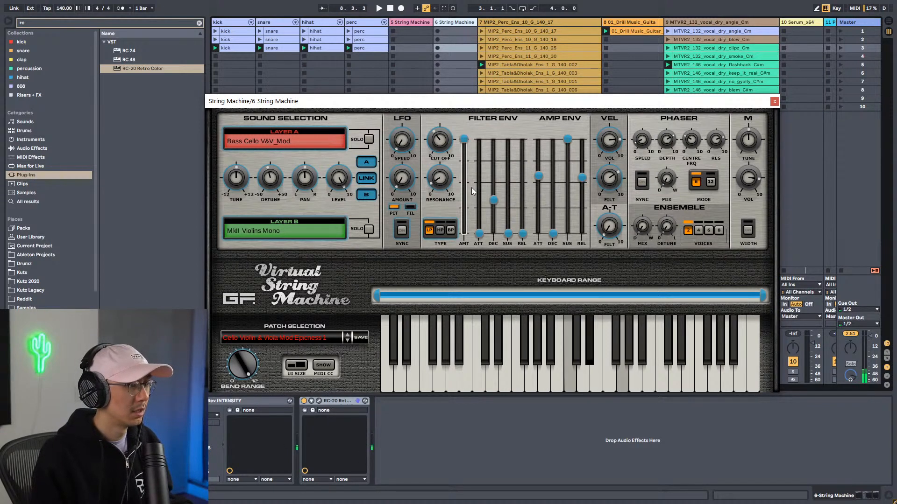
drag(494, 202, 495, 175)
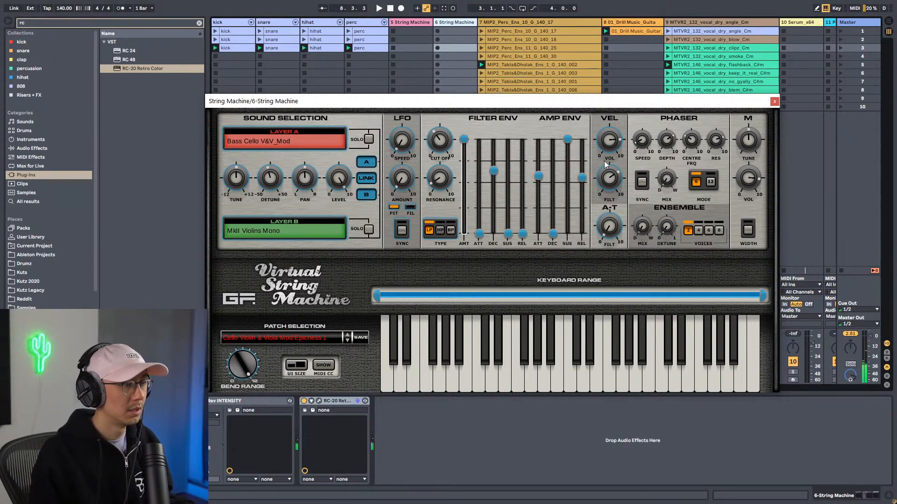
drag(539, 178, 537, 301)
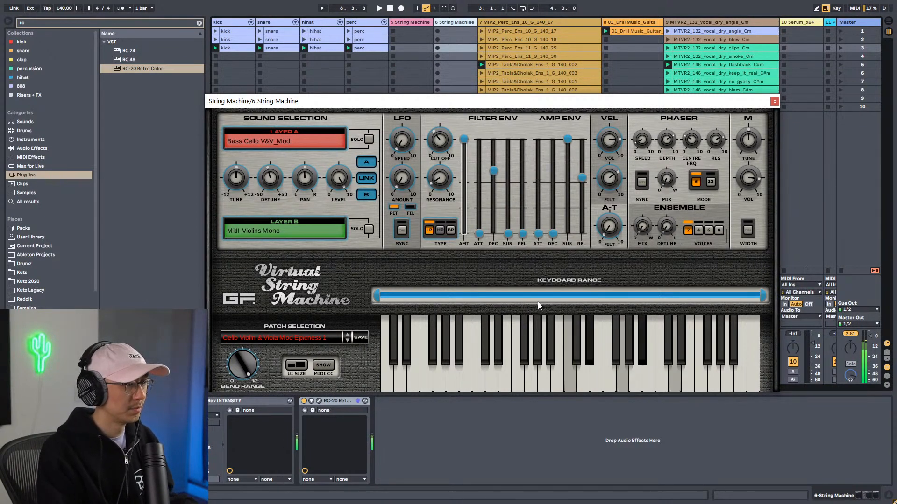
drag(500, 179, 498, 213)
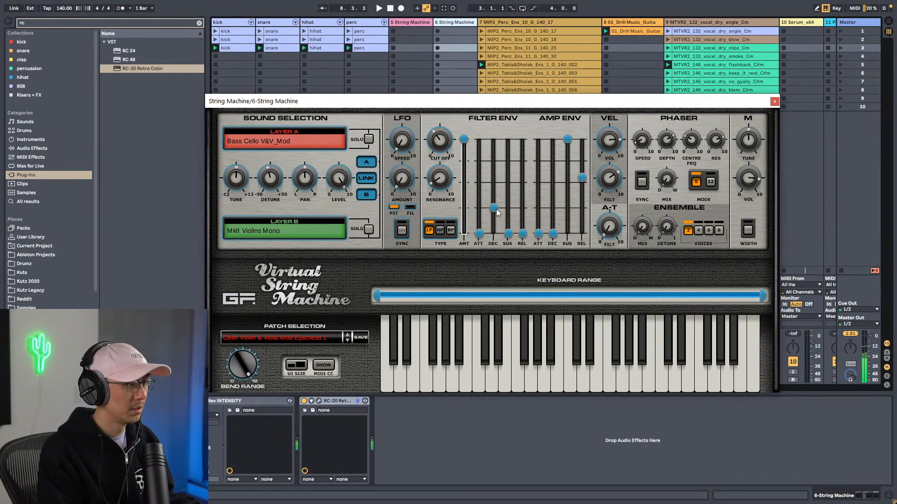
drag(492, 211, 495, 196)
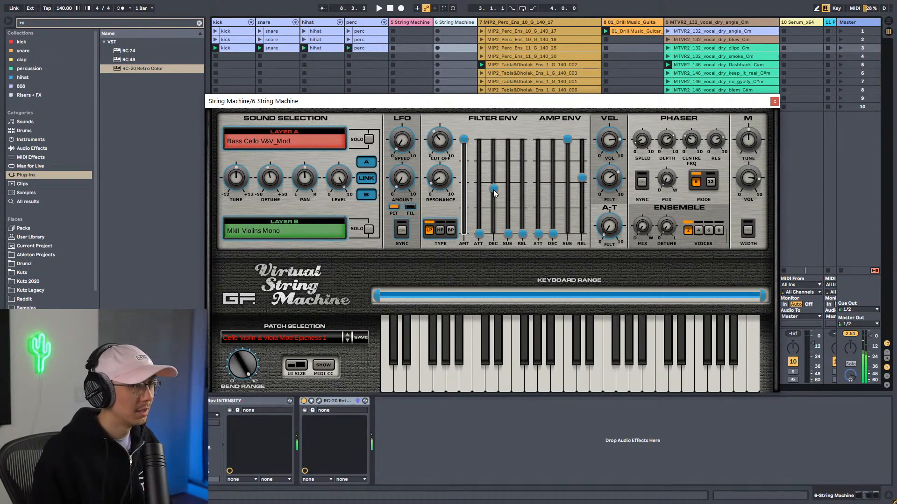
Step: Close the plug-in windows, solo track 6, start playback and create an empty MIDI clip in the track's first slot
click(772, 104)
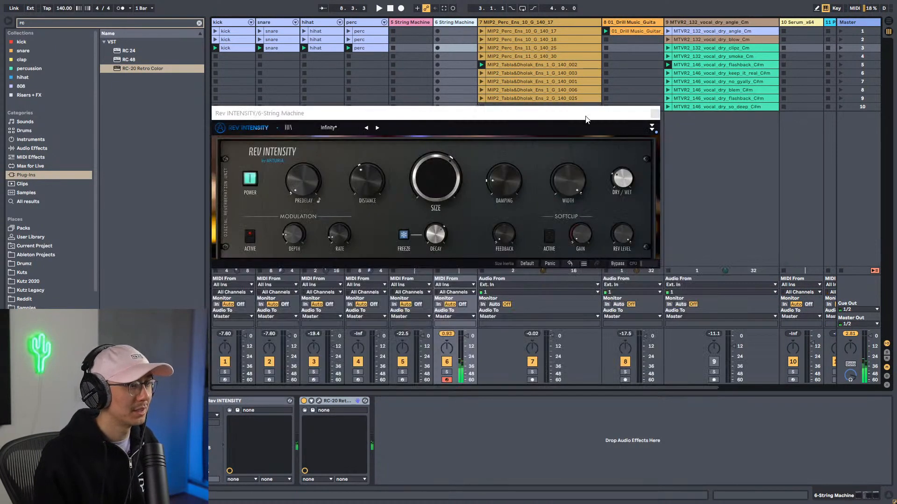
click(656, 114)
click(447, 372)
click(379, 8)
double_click(455, 31)
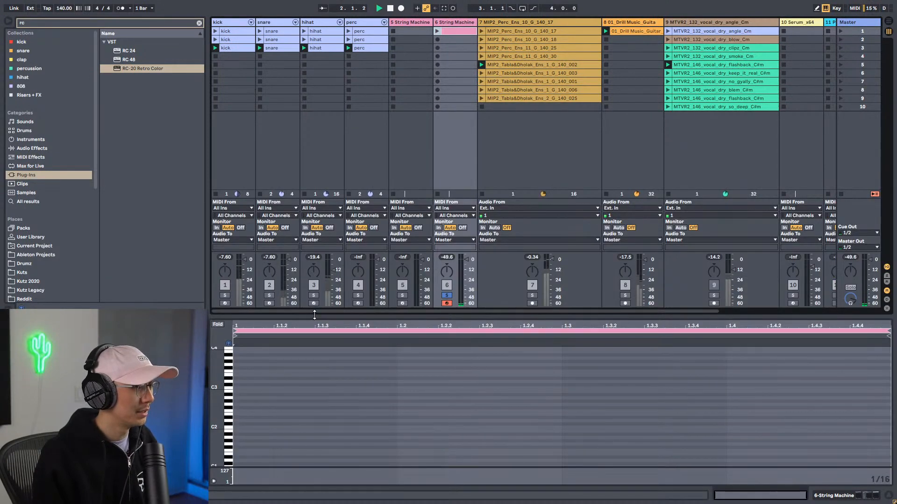
Step: Draw a 1/16-note chord of D3, F3, A3, C4 and E4 at the start of the clip and launch it
drag(311, 311, 310, 148)
scroll(220, 280, up, 5)
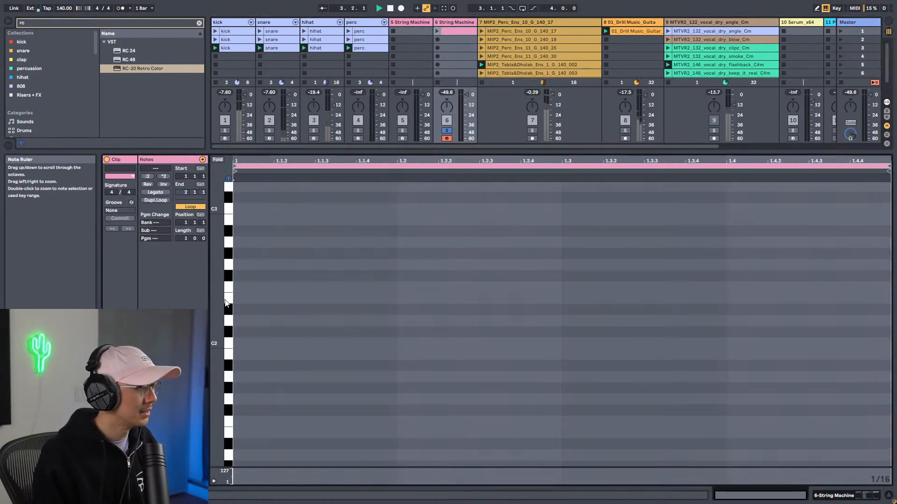
scroll(251, 298, up, 7)
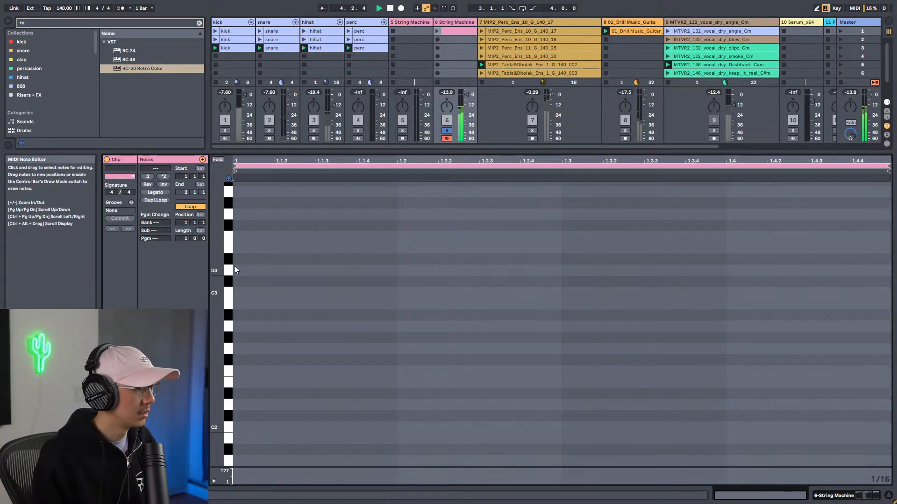
key(b)
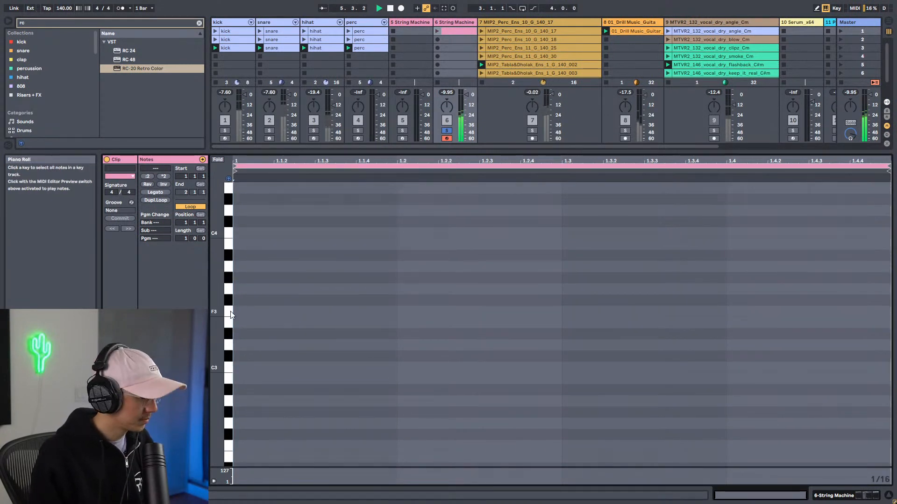
click(244, 345)
click(245, 311)
click(245, 266)
click(245, 221)
drag(246, 230, 246, 233)
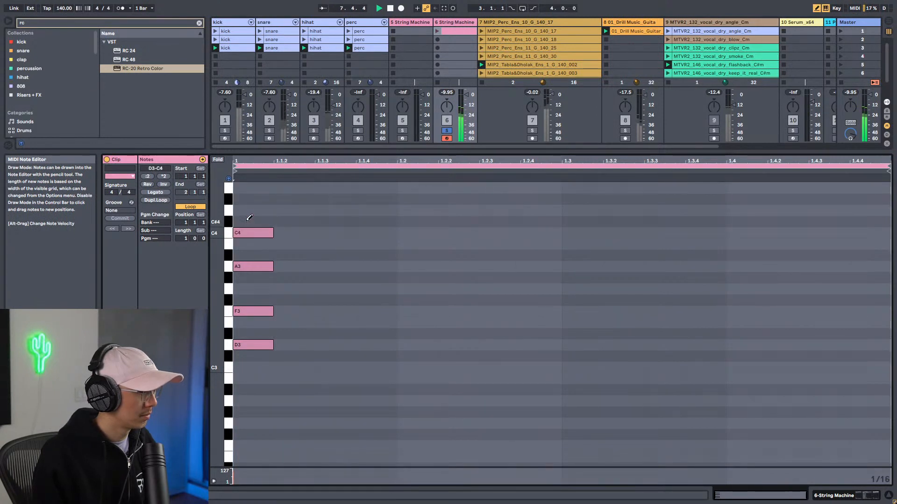
scroll(246, 231, up, 1)
click(246, 216)
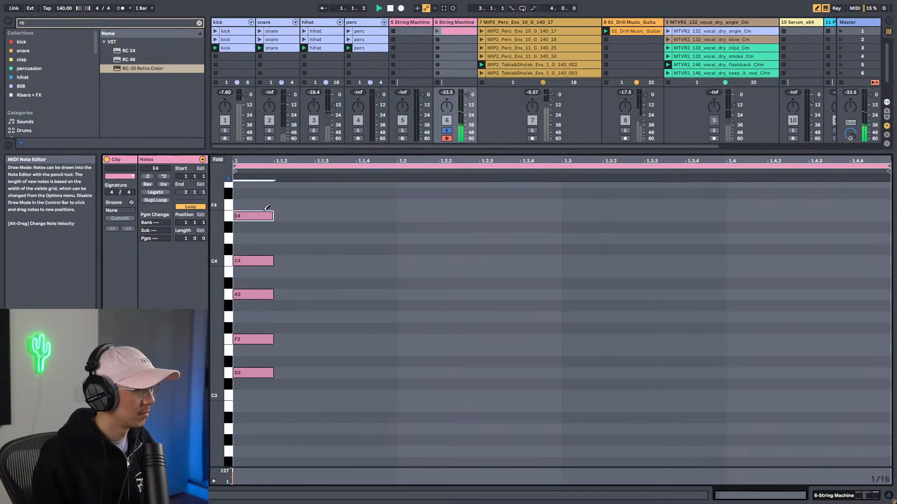
click(438, 31)
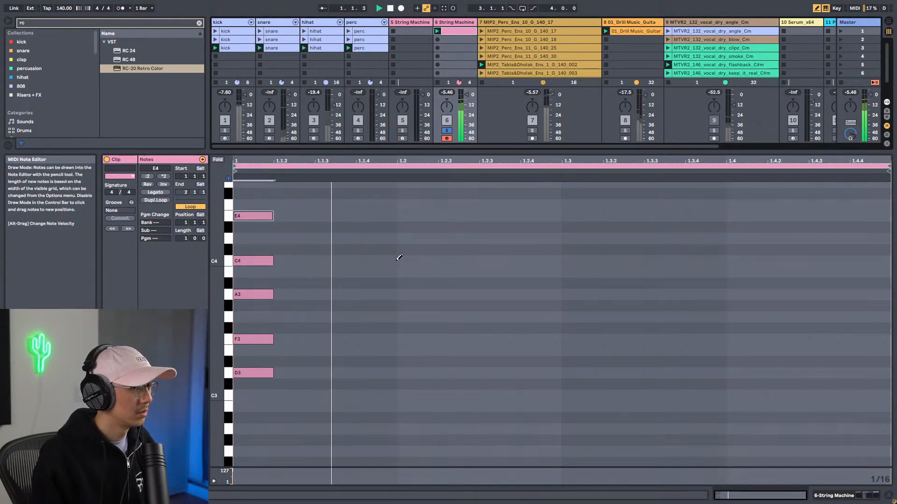
Step: Copy the chord to 1.1.4 and 1.2.2, and duplicate the three-chord pattern from beat 1.3
key(b)
drag(328, 189, 234, 441)
drag(256, 372, 449, 373)
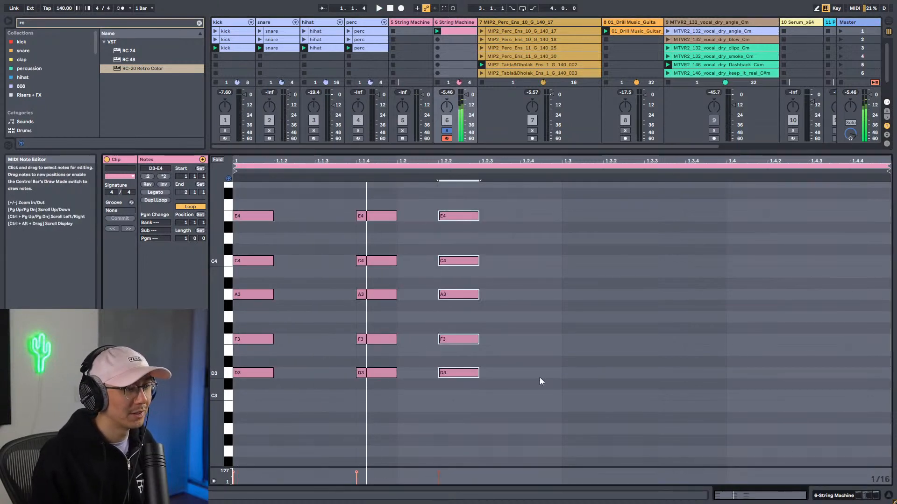
drag(548, 397, 255, 214)
key(ctrl+d)
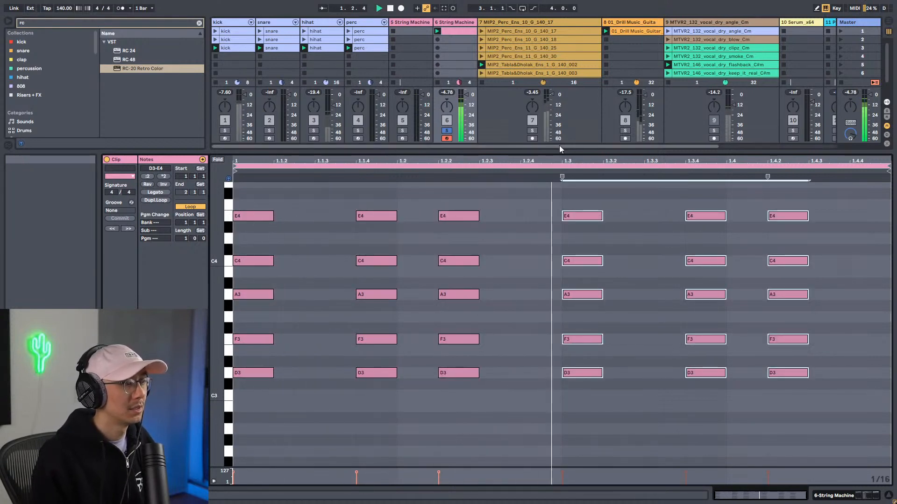
Step: Copy the chord at 1.2.2 to 1.2.3 and play the pattern
key(space)
drag(474, 193, 460, 452)
drag(468, 373, 516, 381)
key(space)
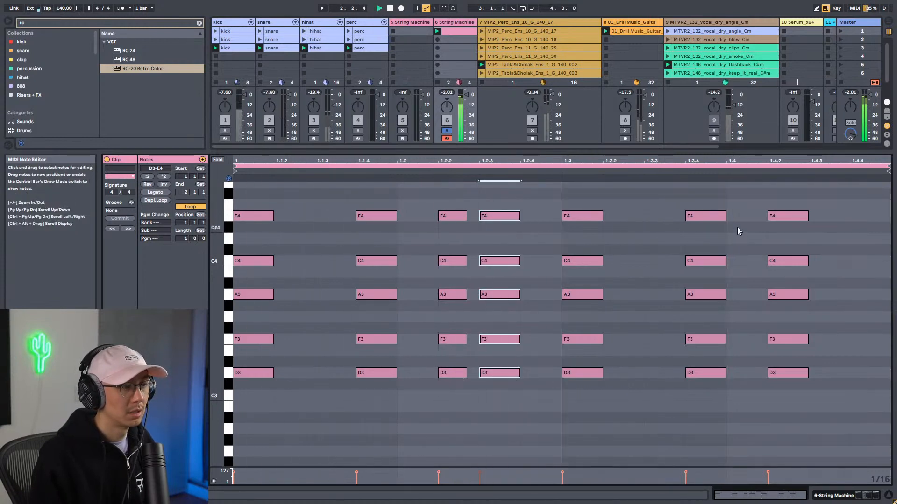
Step: Reopen track 6's String Machine and lower the filter cutoff and envelope amount, raise the resonance, and shorten the amp release and filter decay
key(shift+Tab)
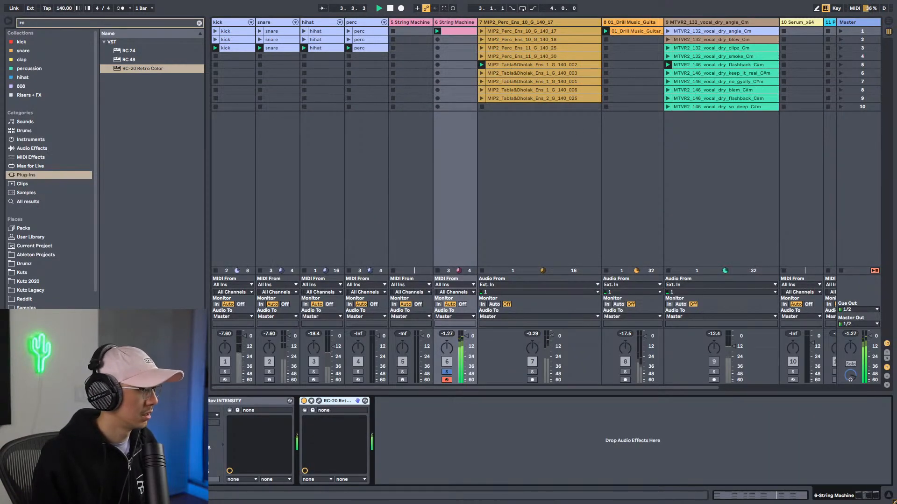
key(ctrl+alt+p)
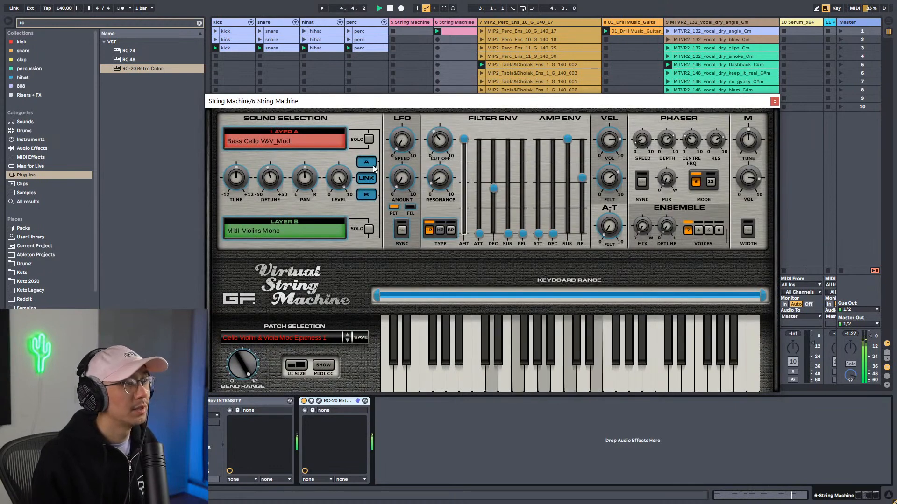
click(651, 7)
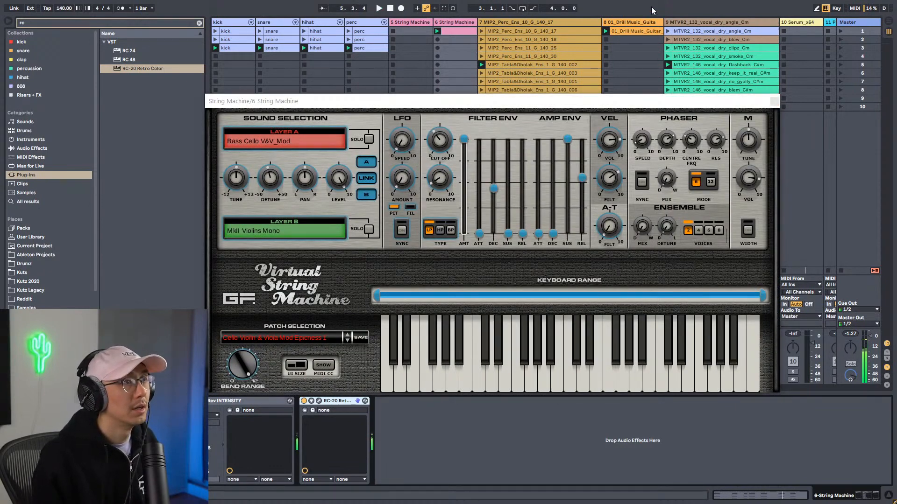
key(space)
key(space)
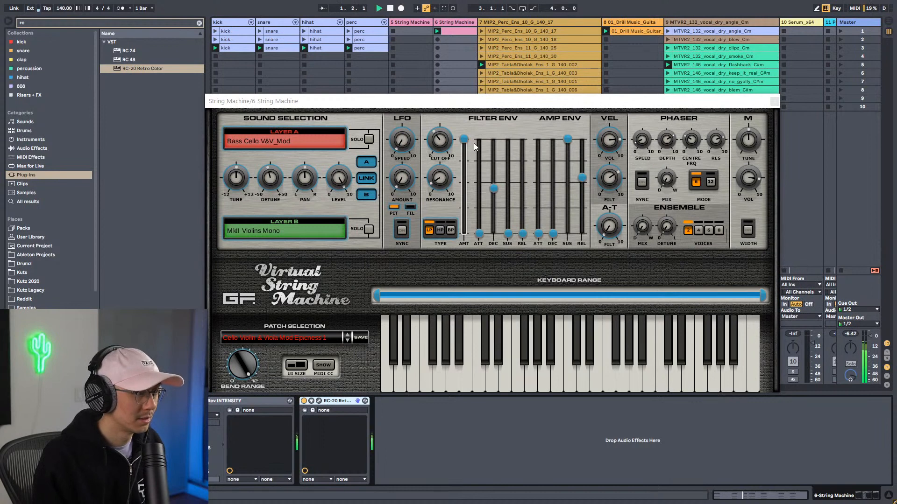
click(463, 136)
drag(445, 140, 463, 151)
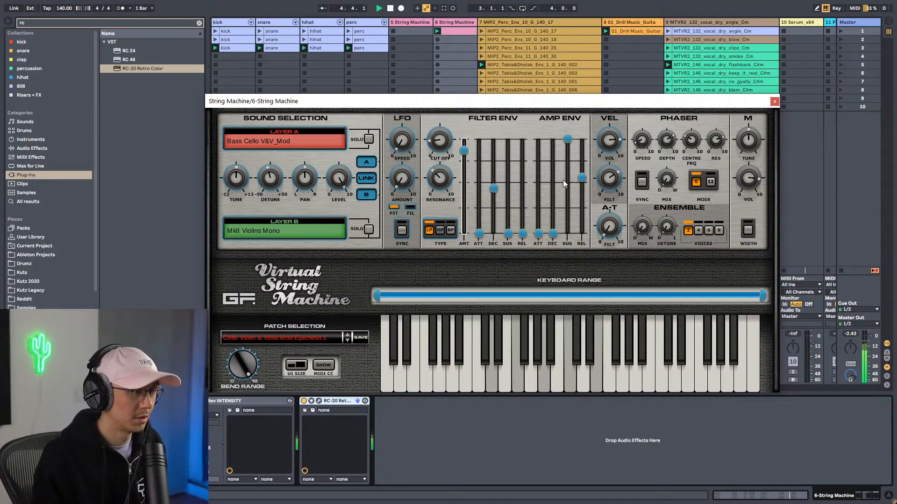
drag(582, 178, 582, 202)
drag(493, 189, 497, 196)
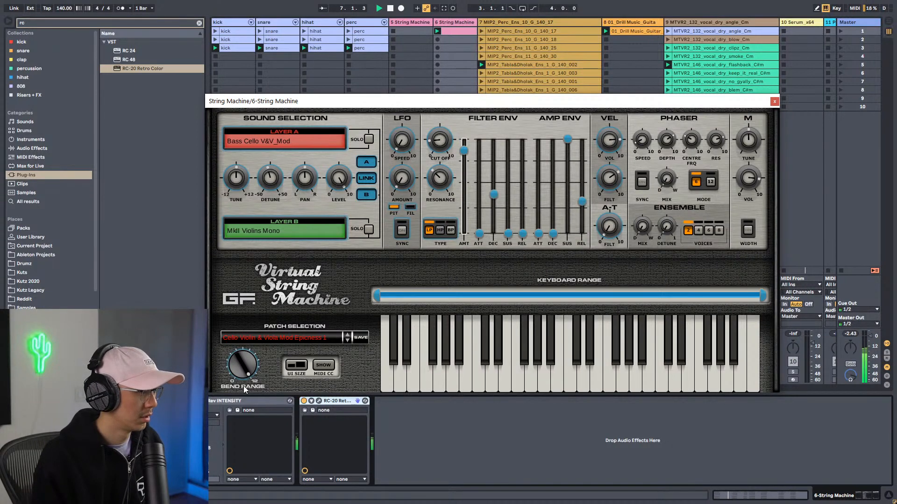
Step: Reduce the size of track 6's Rev INTENSITY reverb, check the RC-20 Retro Color settings and close both effect windows
click(201, 402)
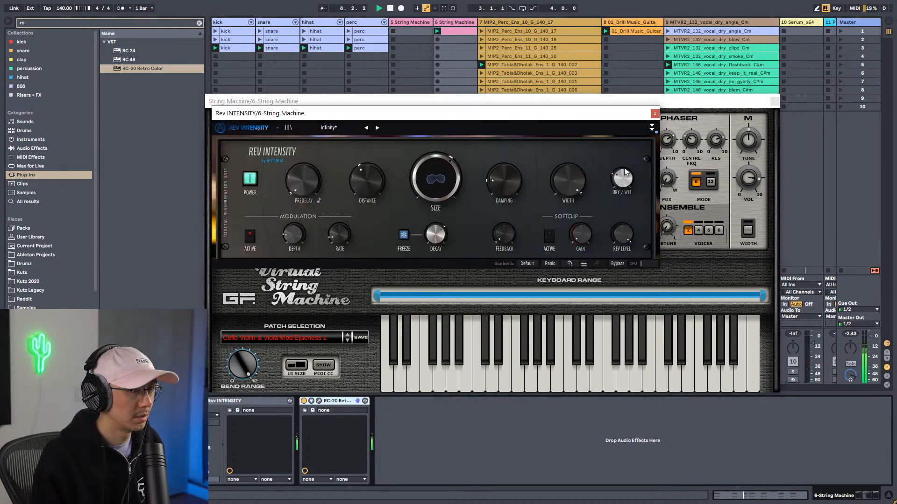
drag(622, 184, 622, 182)
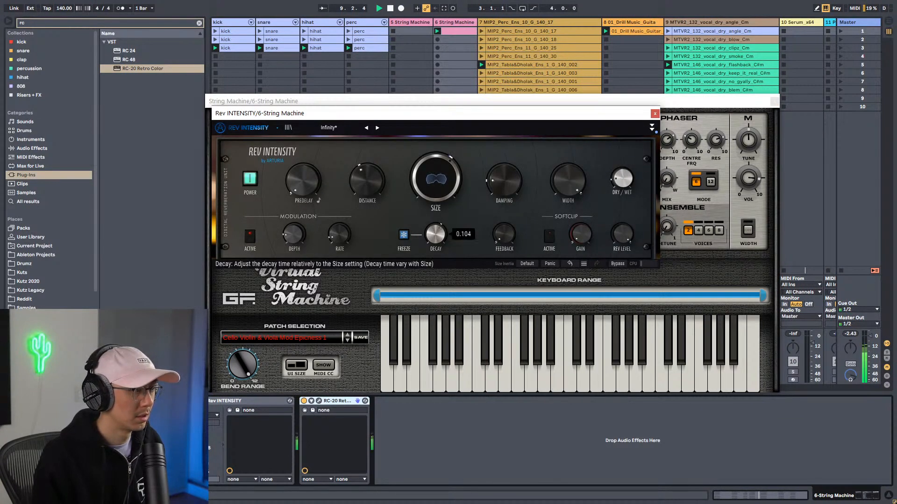
drag(433, 210, 433, 219)
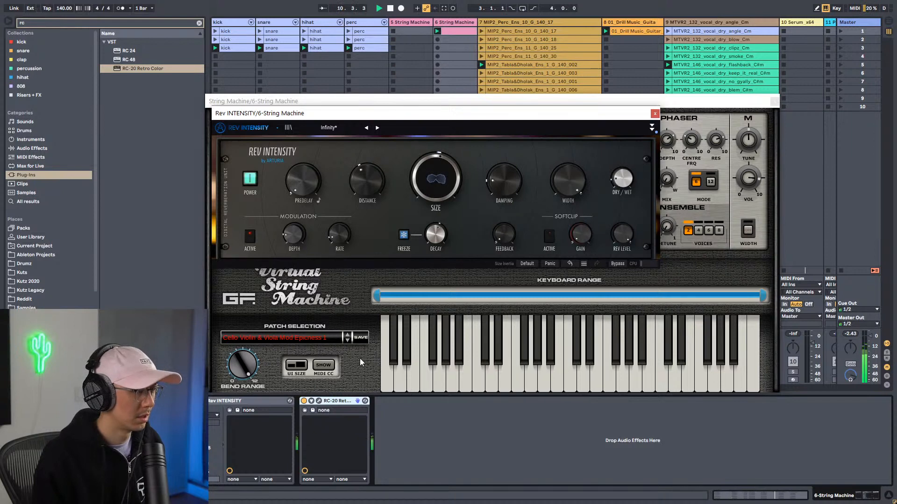
click(318, 401)
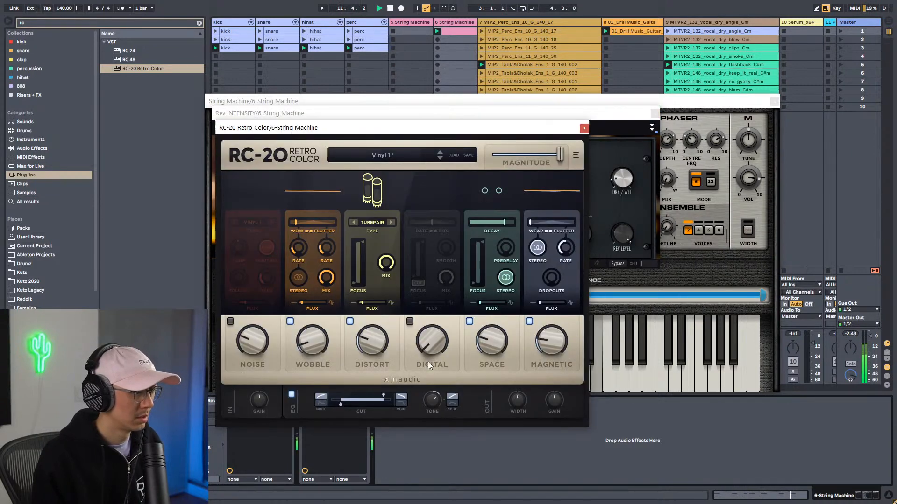
click(584, 127)
click(655, 113)
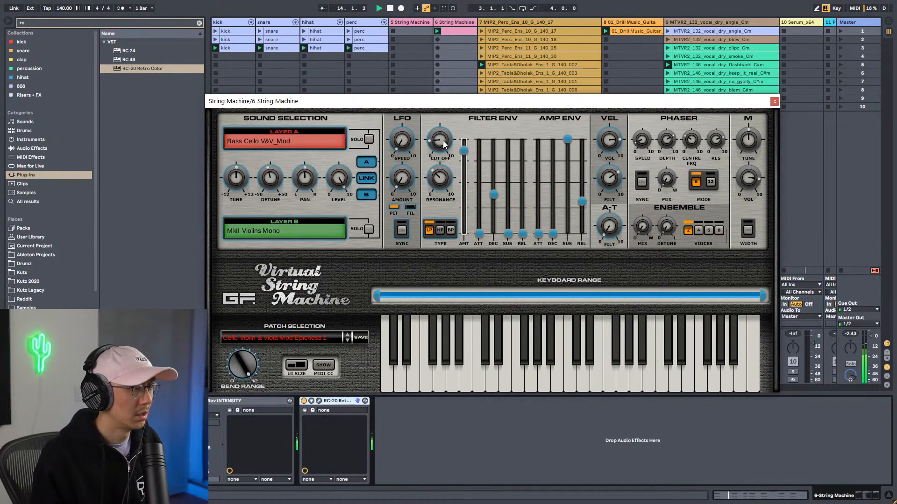
Step: Sweep String Machine's filter cutoff up and back down to a moderate level, and raise the phaser mix
drag(443, 139, 441, 124)
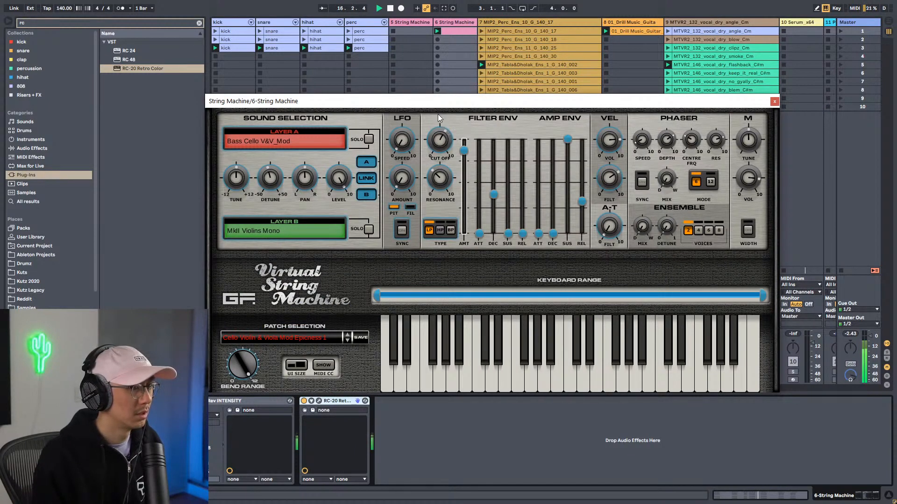
mouse_move(436, 123)
mouse_down()
mouse_move(430, 144)
mouse_move(432, 136)
mouse_up()
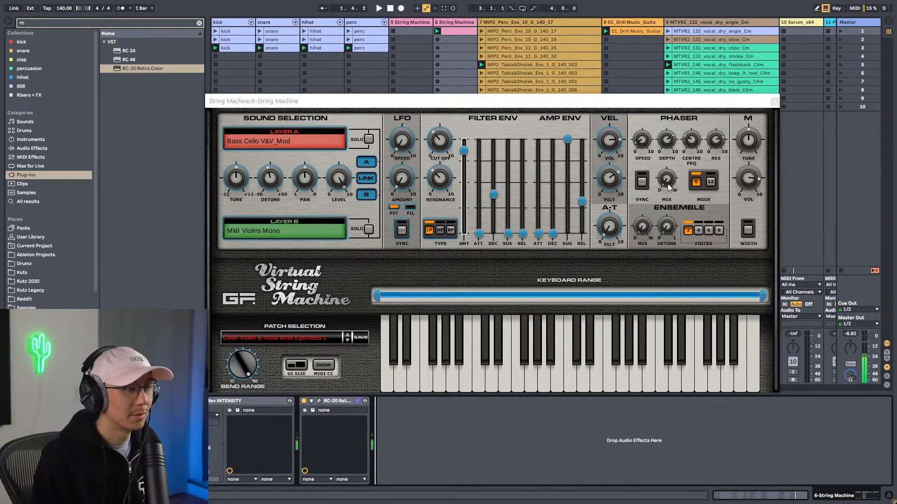
drag(667, 181, 667, 167)
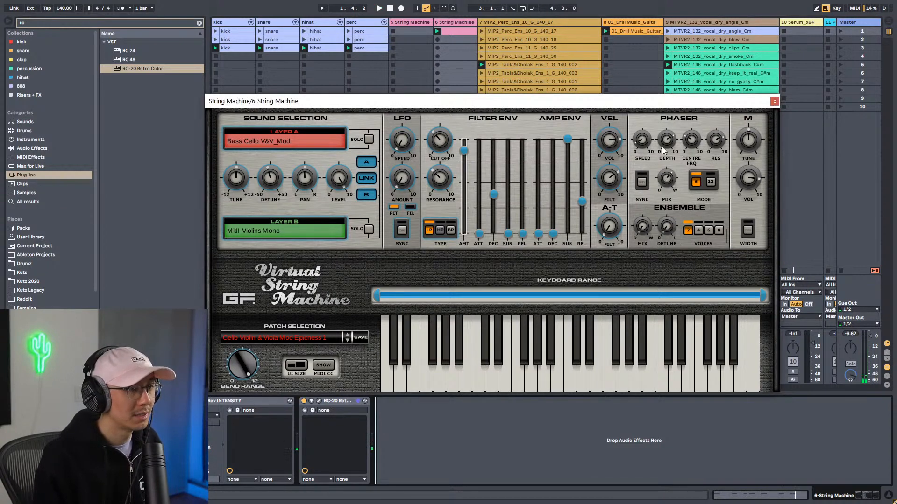
Step: Play the chord pattern and review the phaser's mix, mode and speed controls in track 6's String Machine
click(622, 413)
key(space)
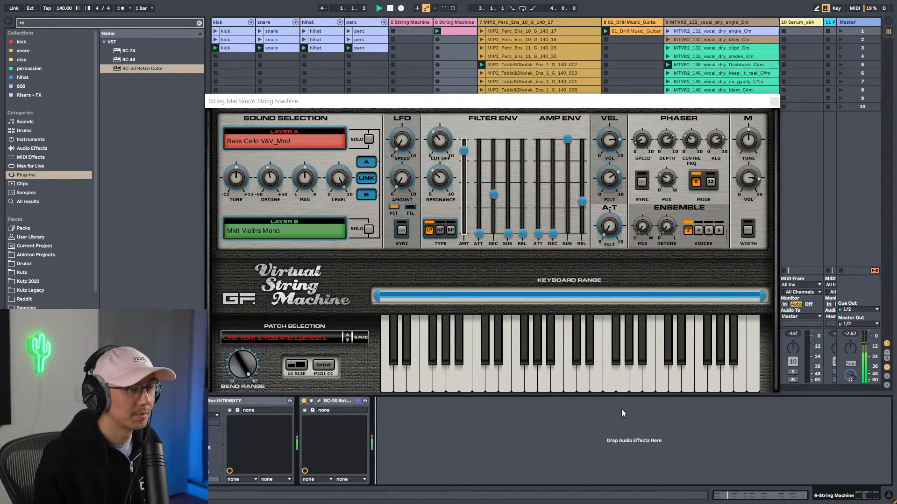
click(667, 181)
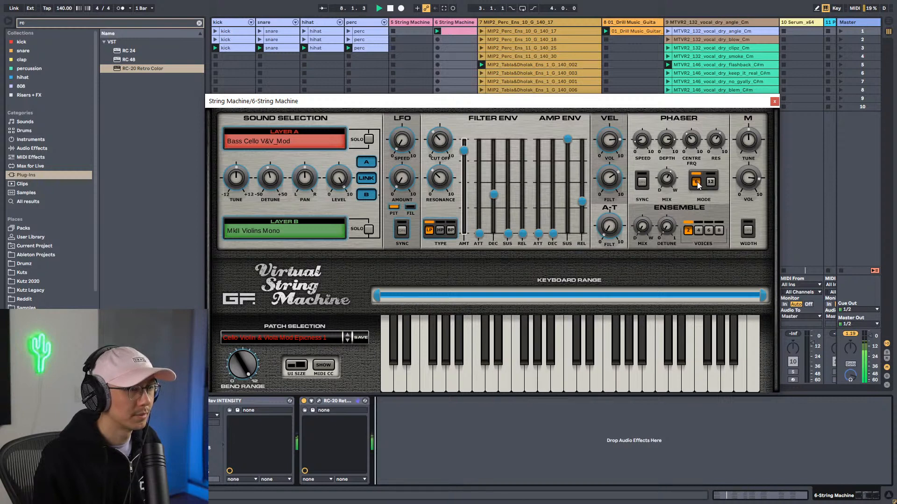
click(630, 439)
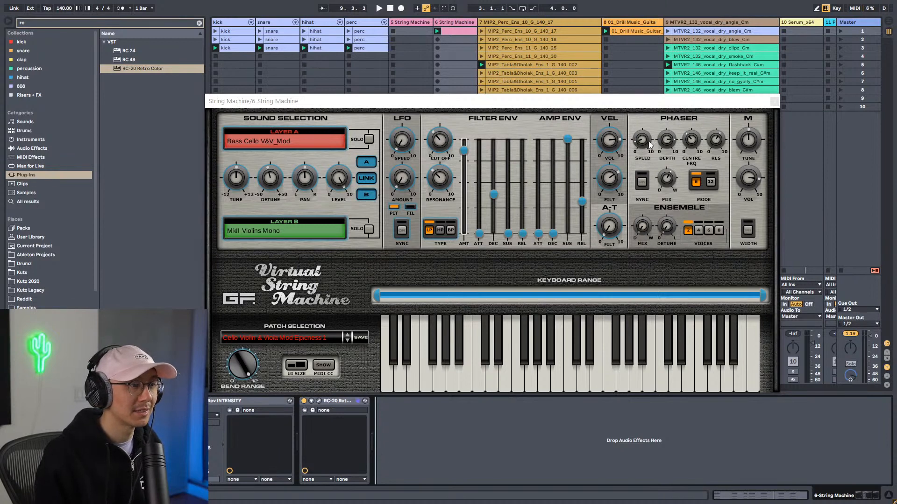
drag(648, 142, 647, 122)
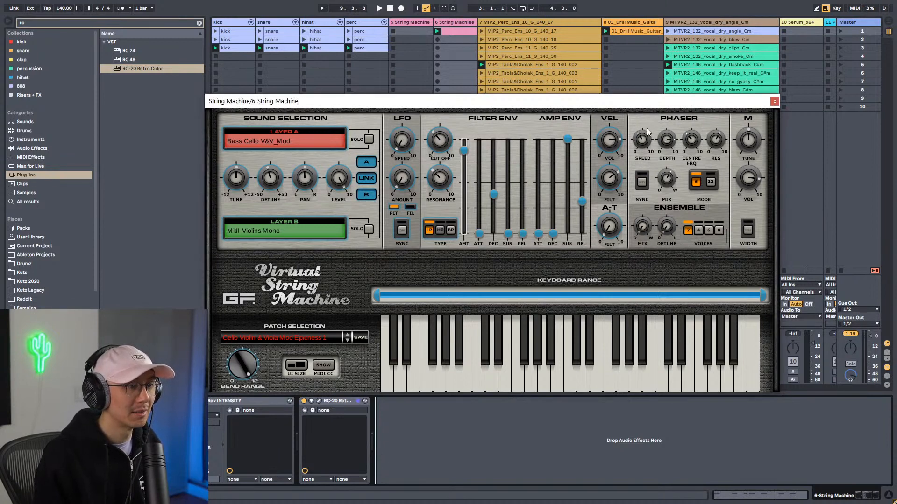
click(610, 422)
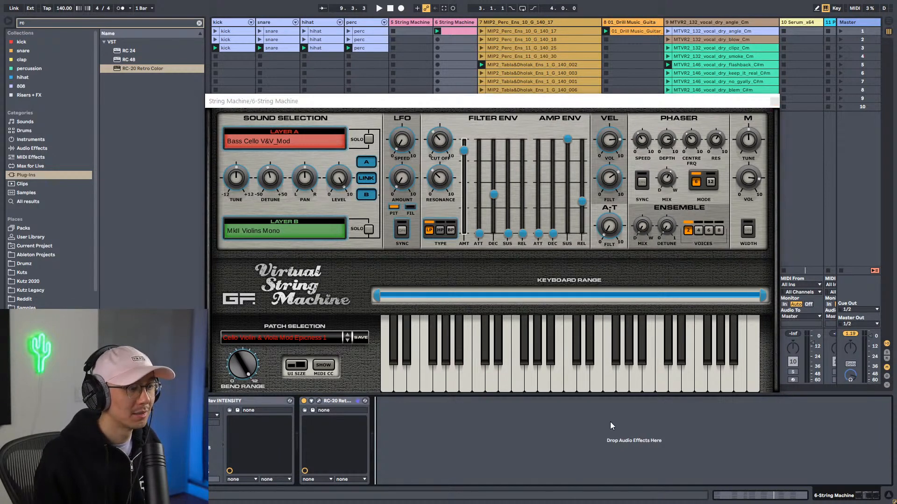
key(space)
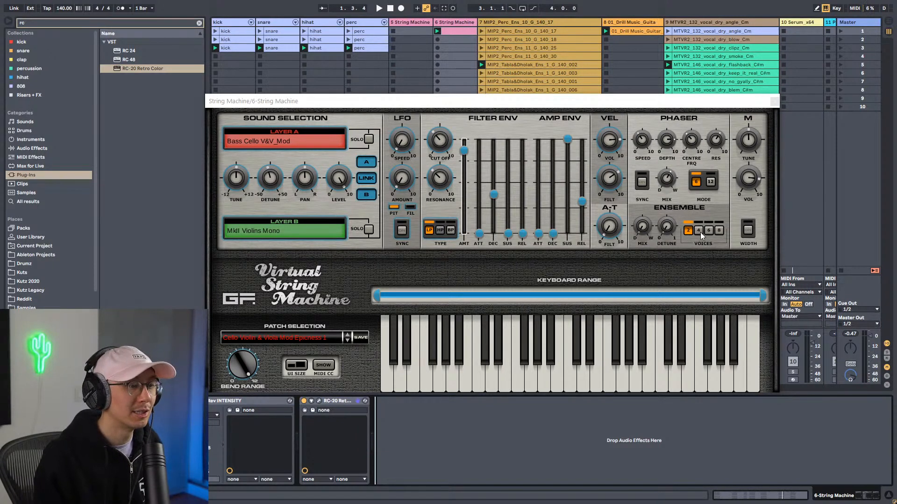
Step: Compare ensemble voice counts in track 6's String Machine during playback, including 8 and 4, settle on 6 voices and stop playback
click(697, 231)
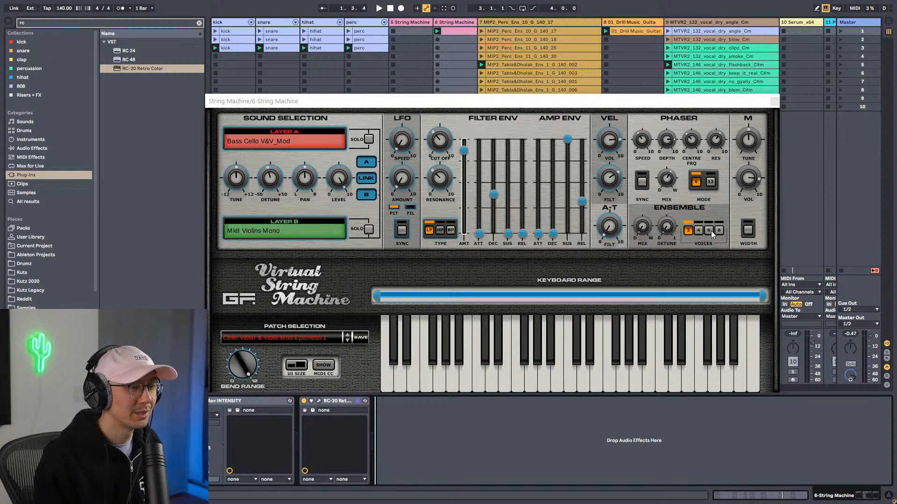
click(719, 230)
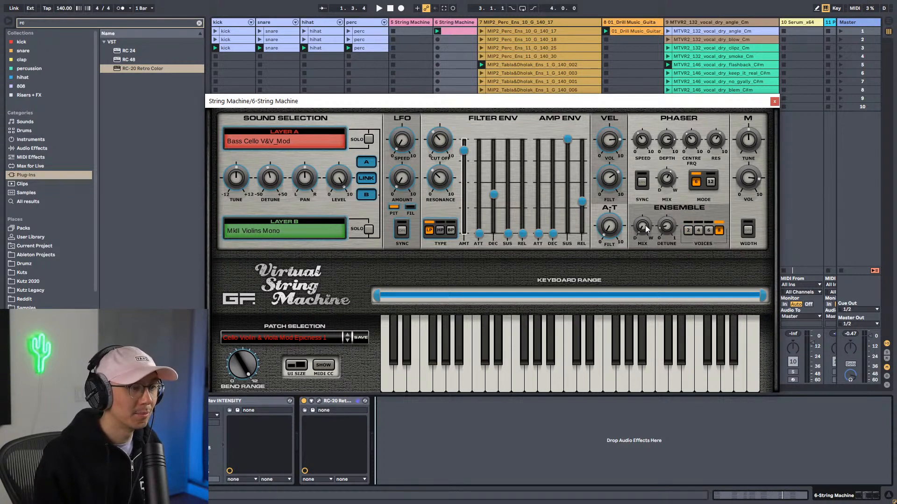
key(space)
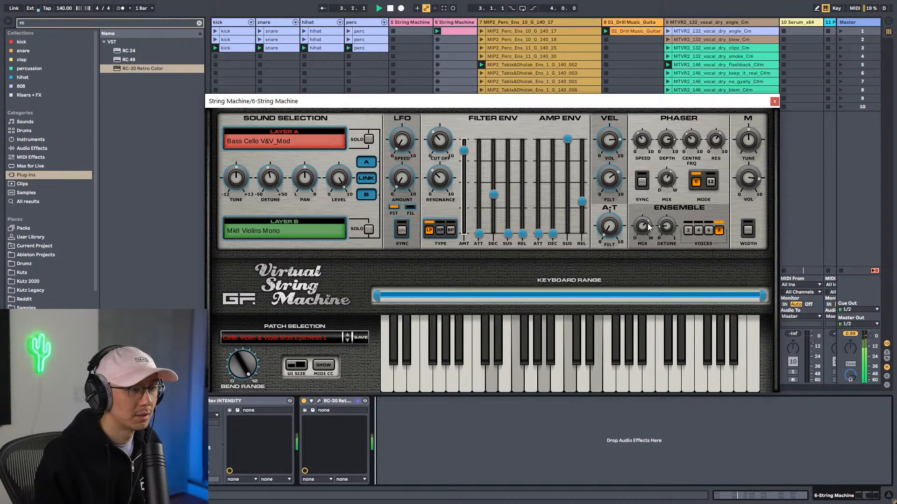
click(688, 231)
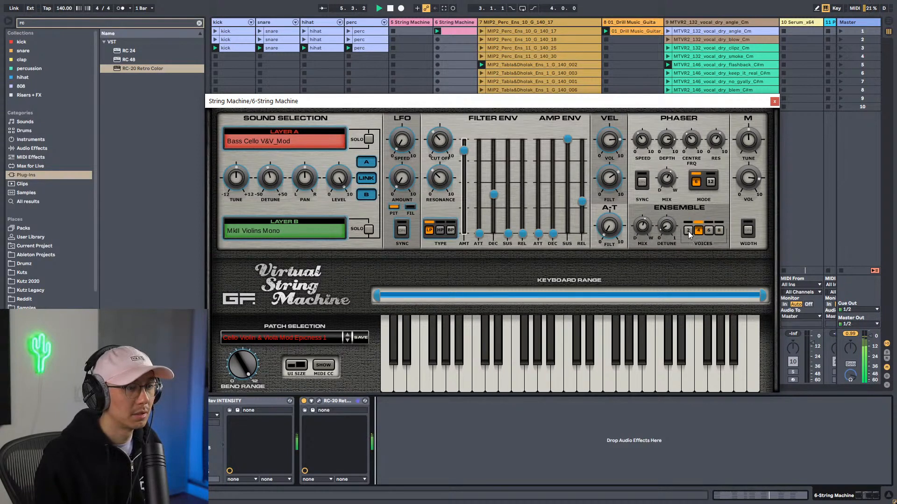
click(709, 231)
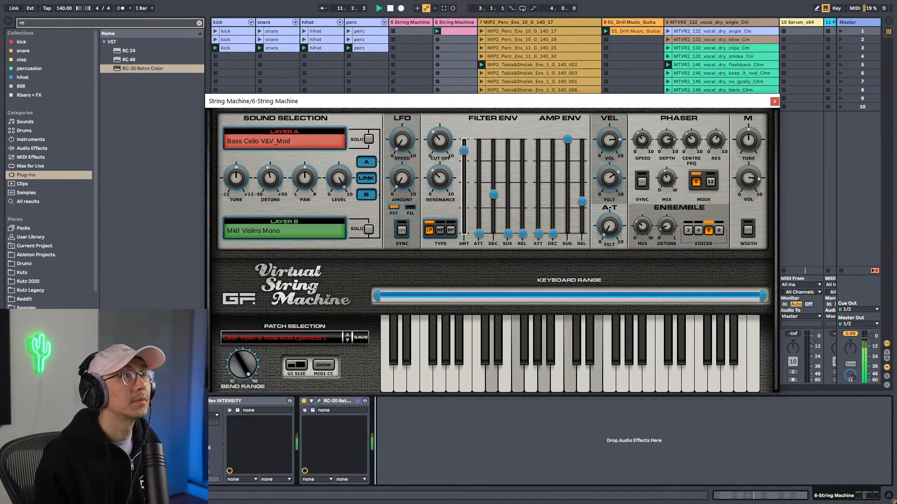
click(653, 451)
key(space)
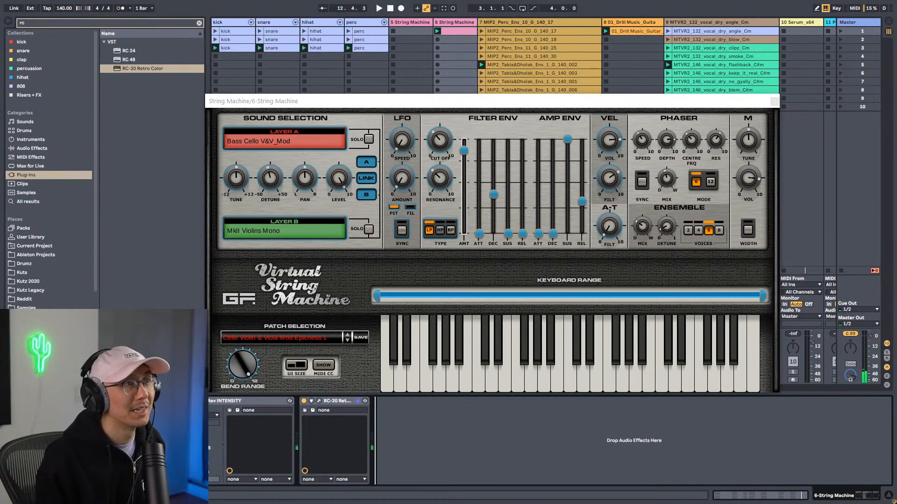
Step: While the pattern plays, lower track 6's filter cutoff, shorten the filter decay and lengthen the filter attack
key(space)
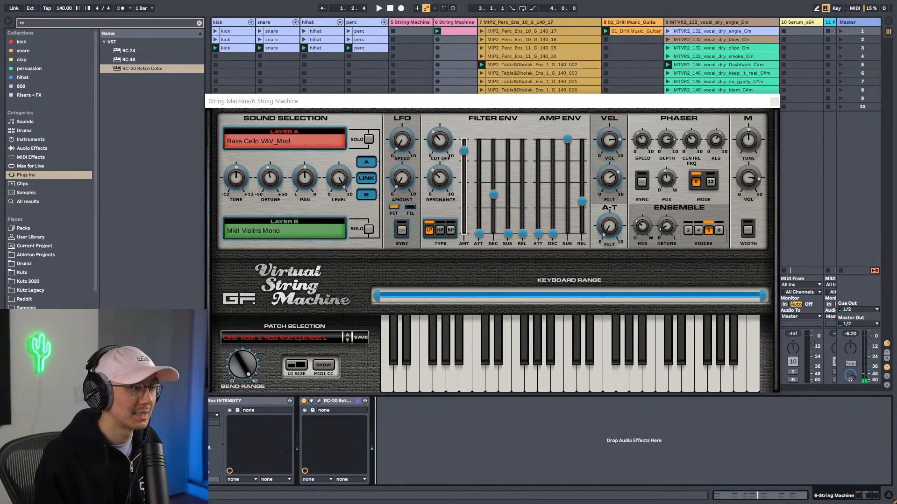
drag(441, 141, 443, 148)
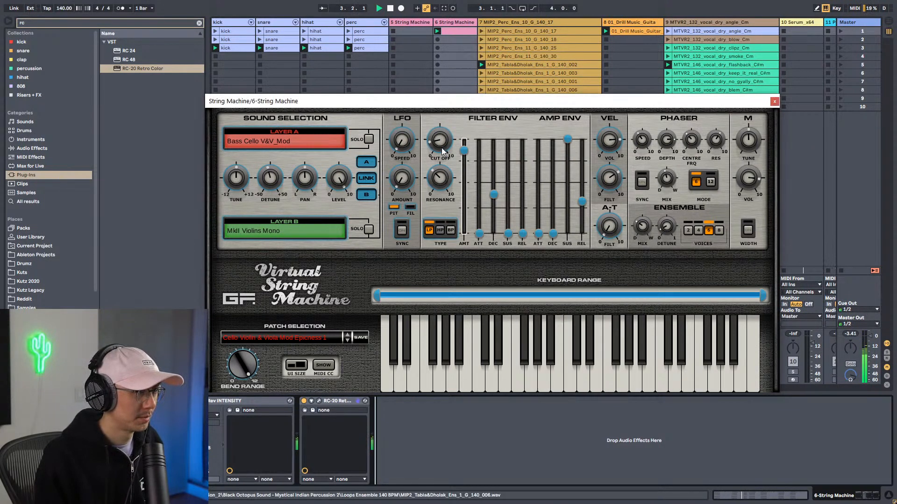
mouse_move(494, 195)
mouse_down()
mouse_move(495, 205)
mouse_move(496, 191)
mouse_up()
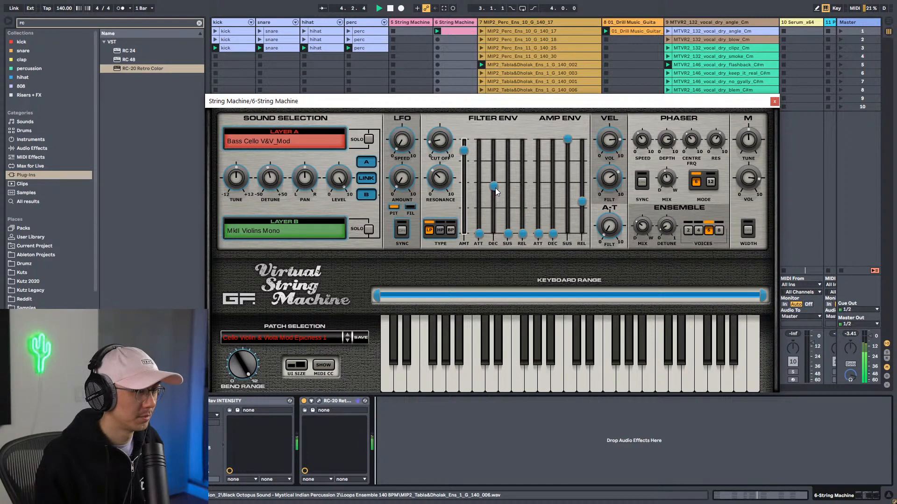
drag(483, 242, 483, 219)
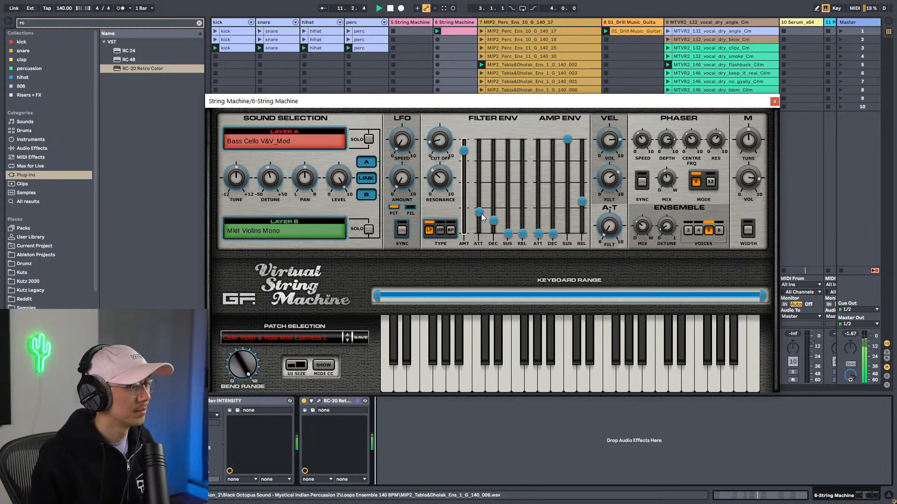
click(628, 452)
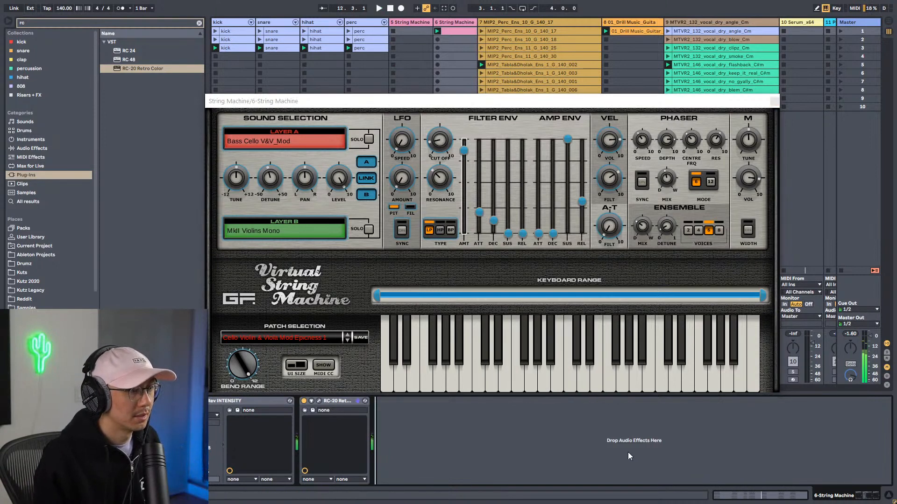
Step: Audition the softened patch once more, close track 6's String Machine, and unsolo and mute the track
drag(554, 103, 556, 99)
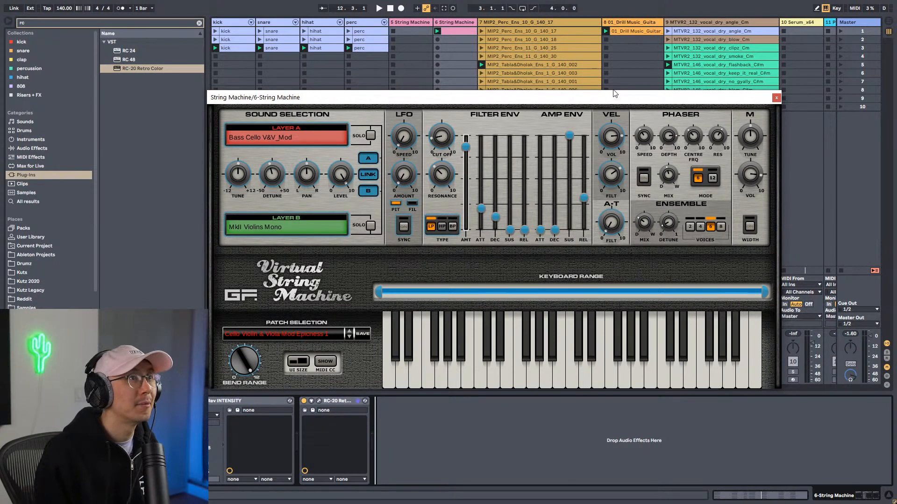
click(599, 9)
key(space)
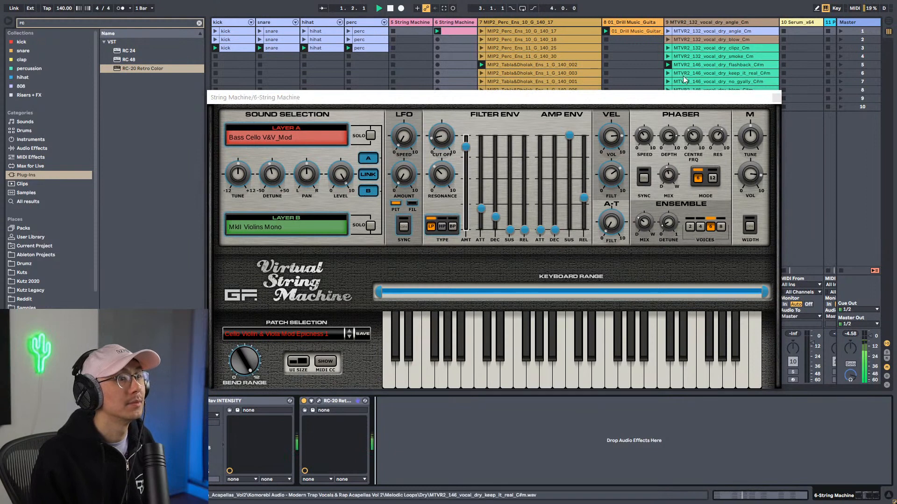
click(774, 98)
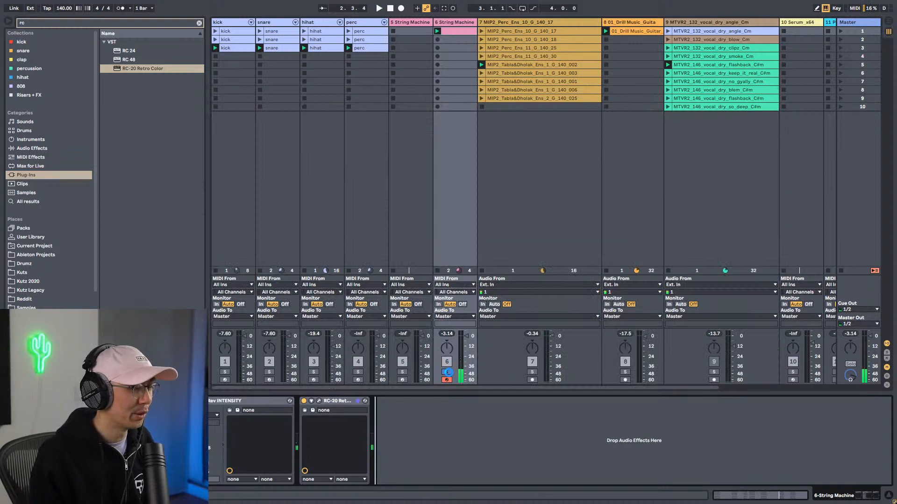
click(446, 373)
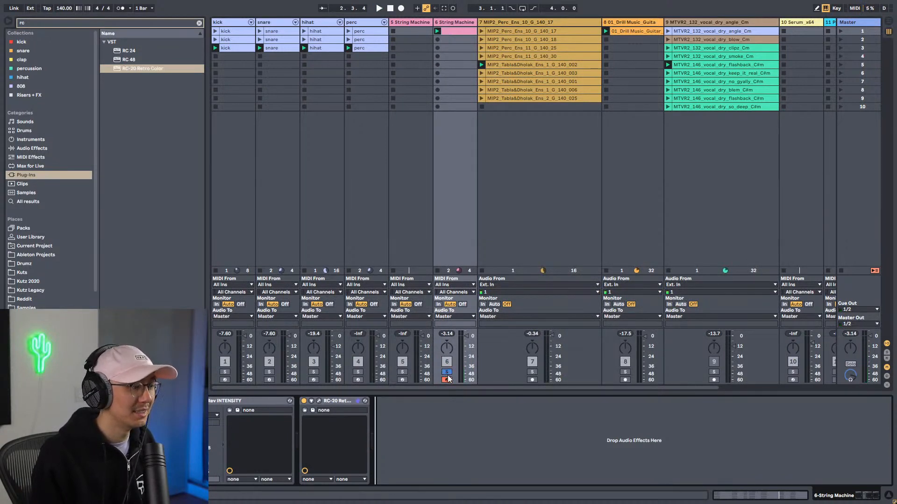
click(447, 372)
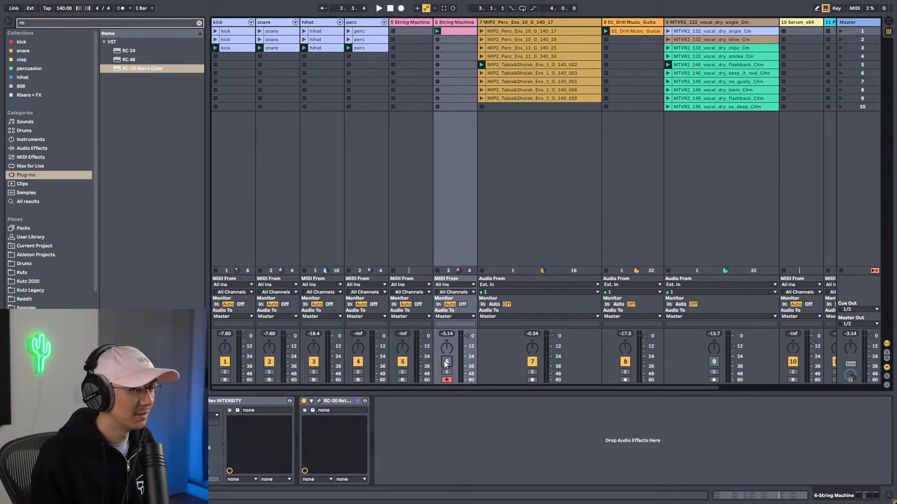
Step: Arm track 5, open its String Machine and load Strings 2 Stereo Hi from OB-12 Expansion2 into layer A
click(402, 380)
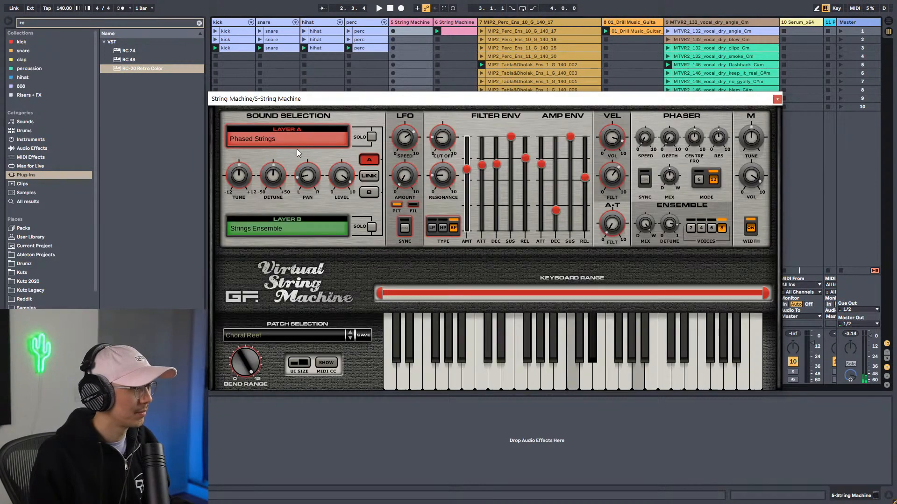
click(281, 136)
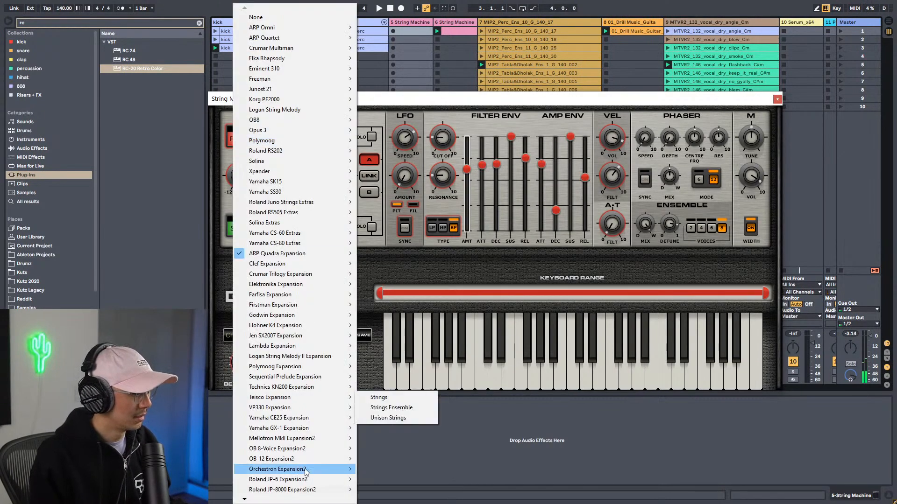
mouse_move(341, 459)
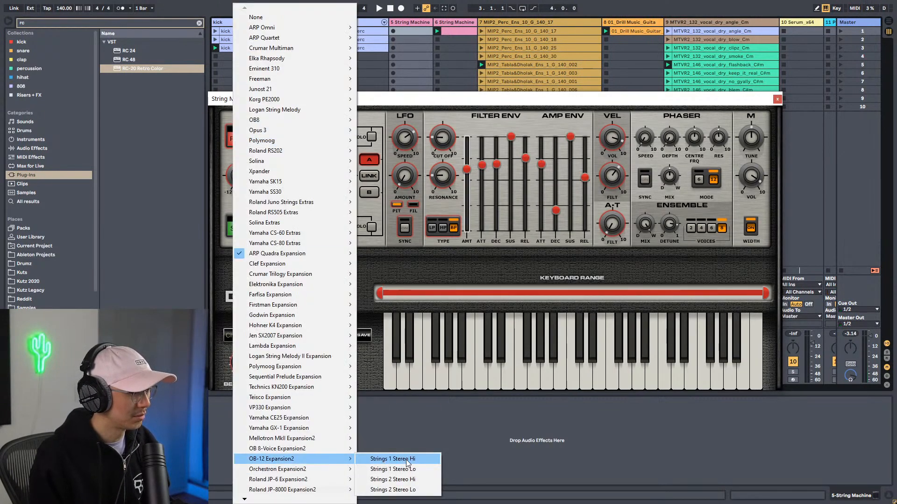
click(405, 479)
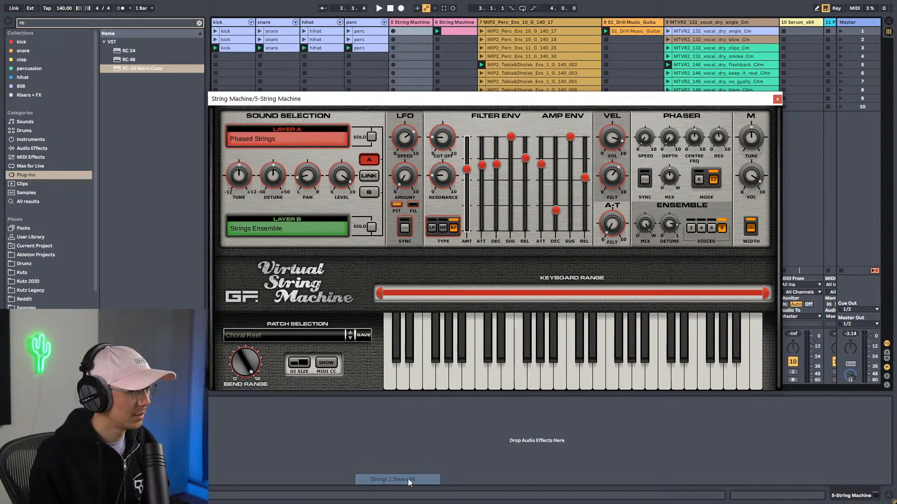
Step: Browse the sources for layer B, load Solina's Violin into it, and raise layer A's filter cutoff fully
click(273, 228)
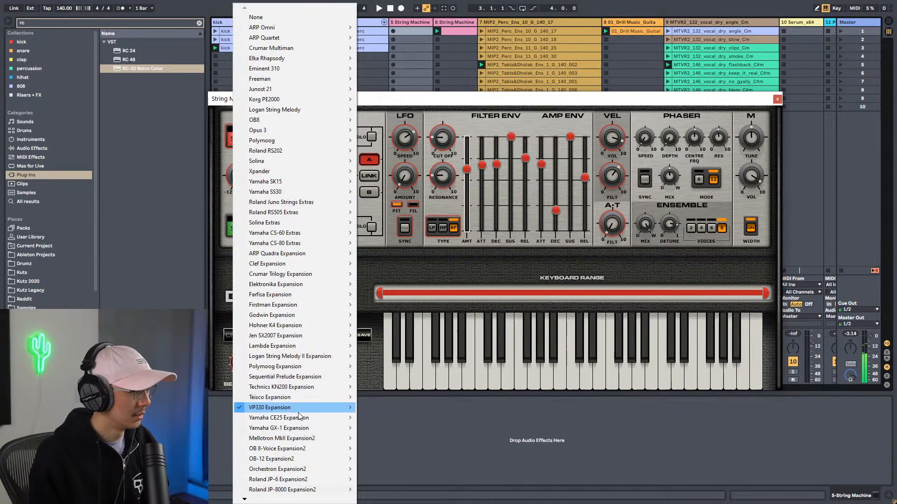
mouse_move(301, 409)
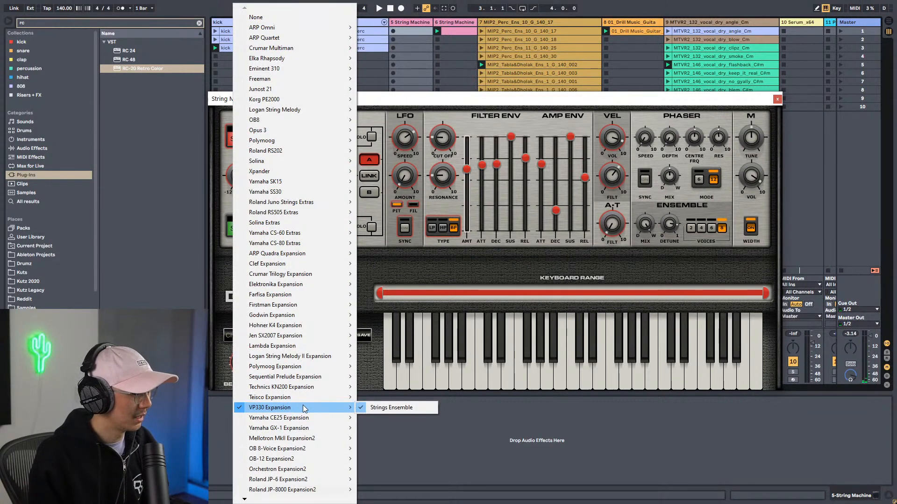
mouse_move(306, 439)
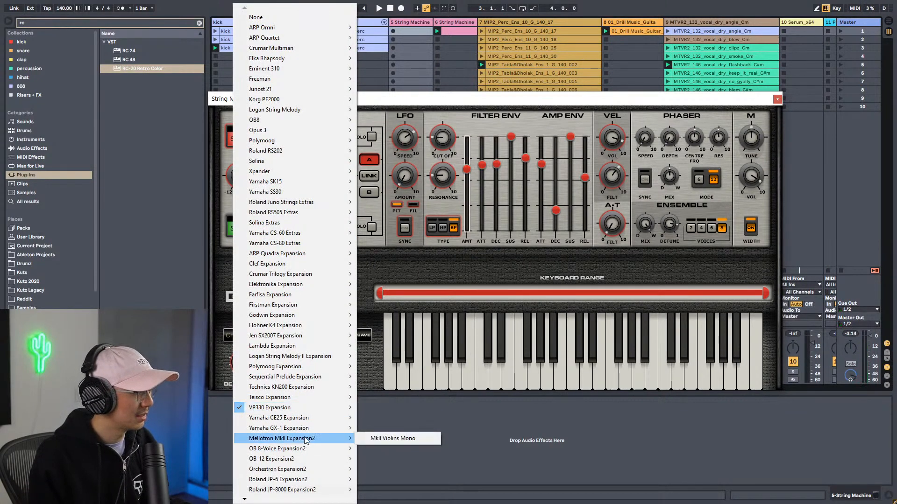
mouse_move(299, 223)
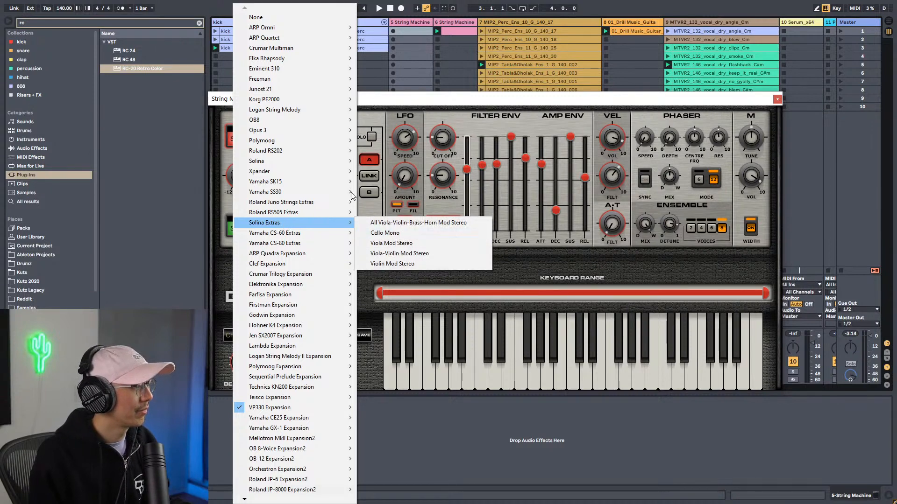
mouse_move(307, 163)
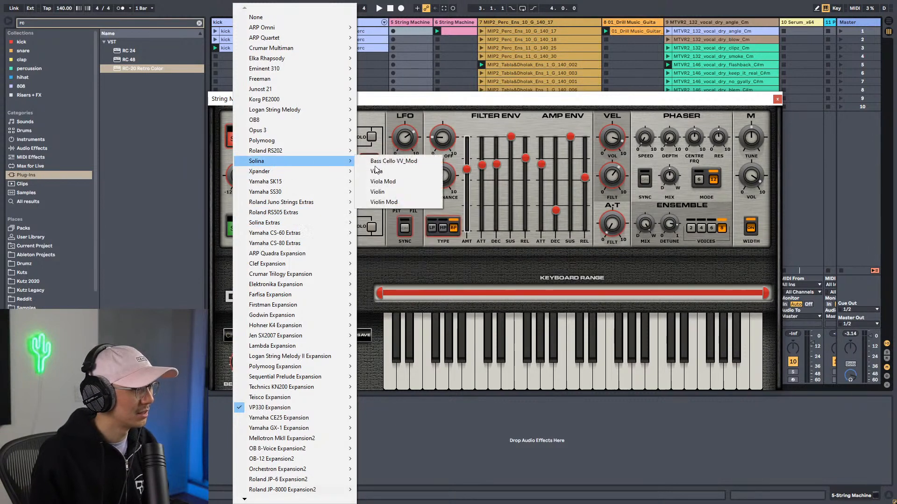
click(399, 190)
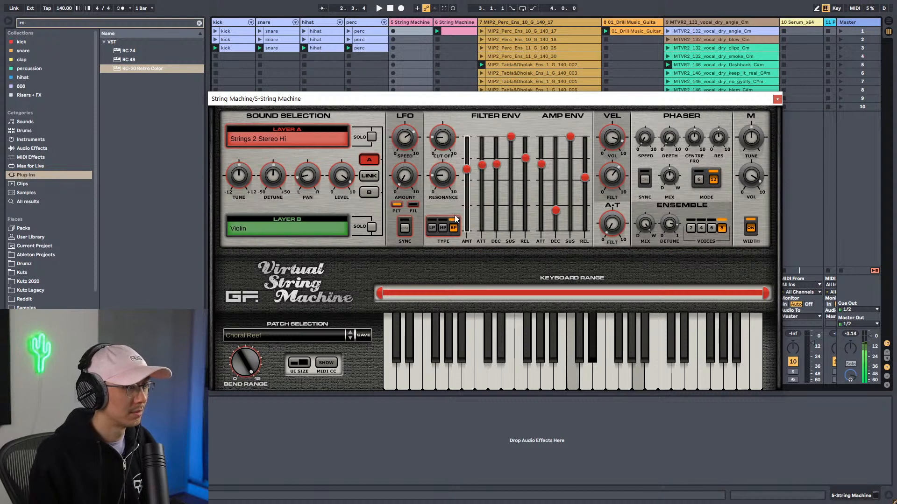
drag(442, 146, 445, 77)
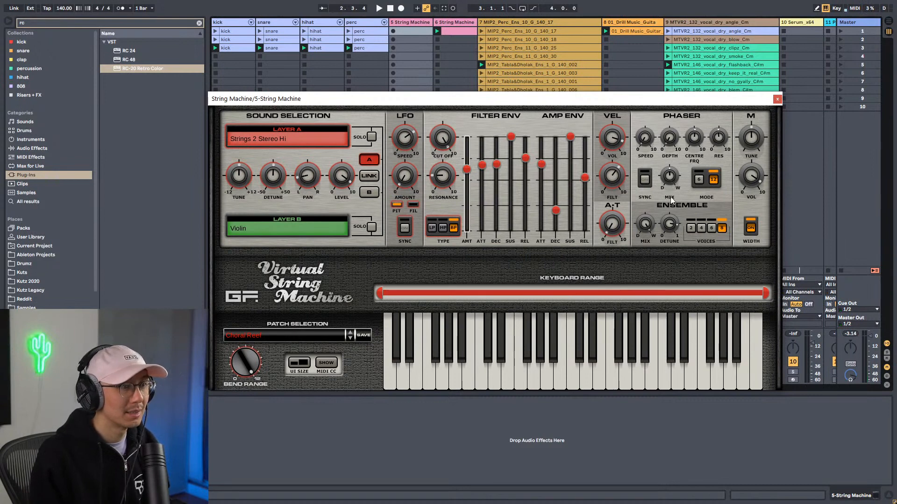
Step: Close track 5's String Machine and duplicate track 6 with its clip and effects
click(777, 99)
click(451, 24)
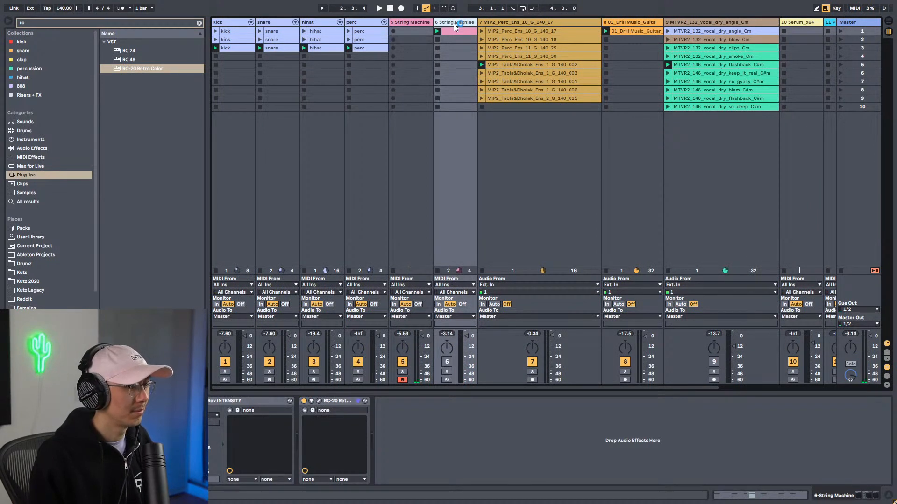
key(ctrl+d)
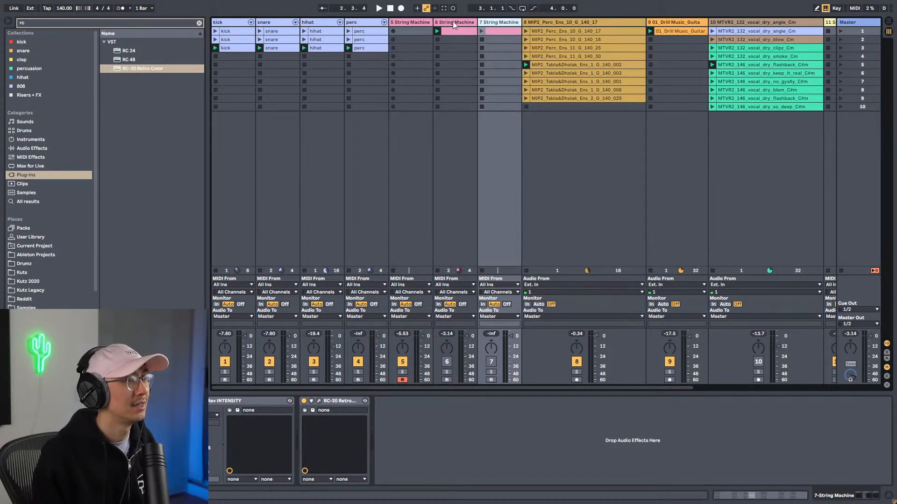
Step: Arm track 7 for recording and open its String Machine instrument
click(491, 380)
click(490, 23)
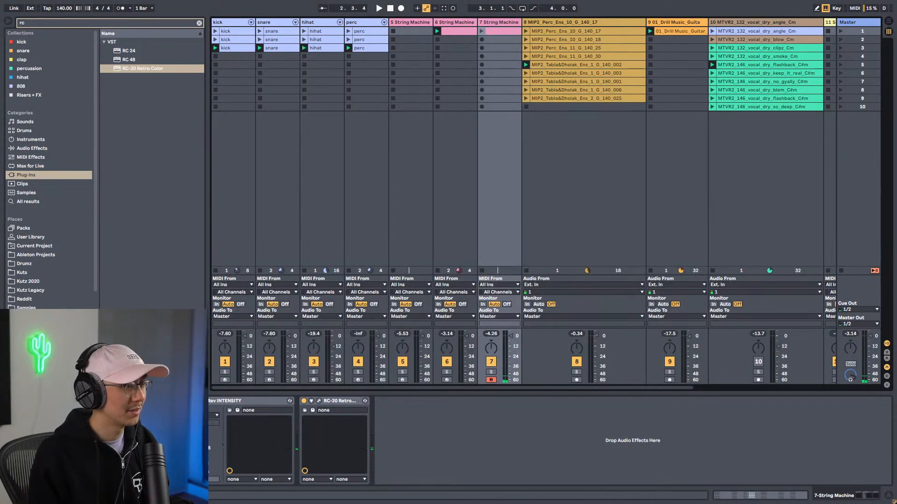
click(120, 400)
Step: Raise the filter cutoff and filter envelope sustain fully, lower the filter envelope amount to minimum, and set the ensemble to 2 voices
drag(444, 144, 444, 79)
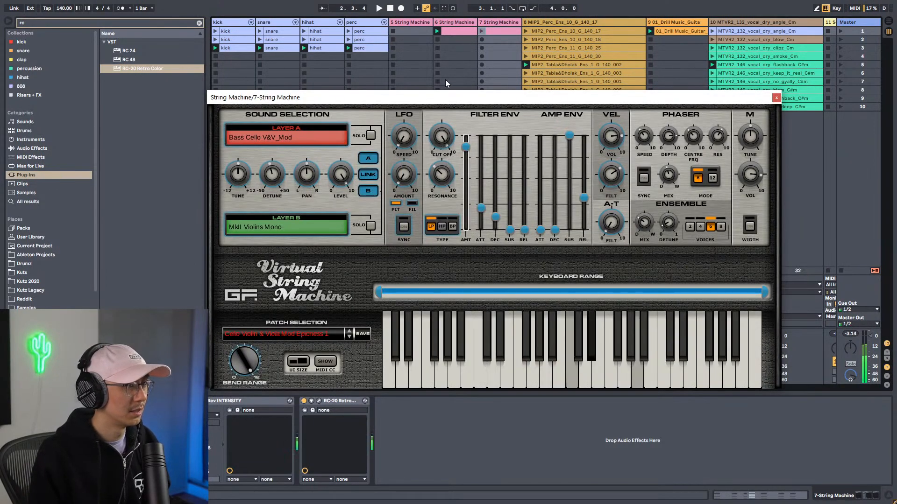
drag(462, 153, 513, 77)
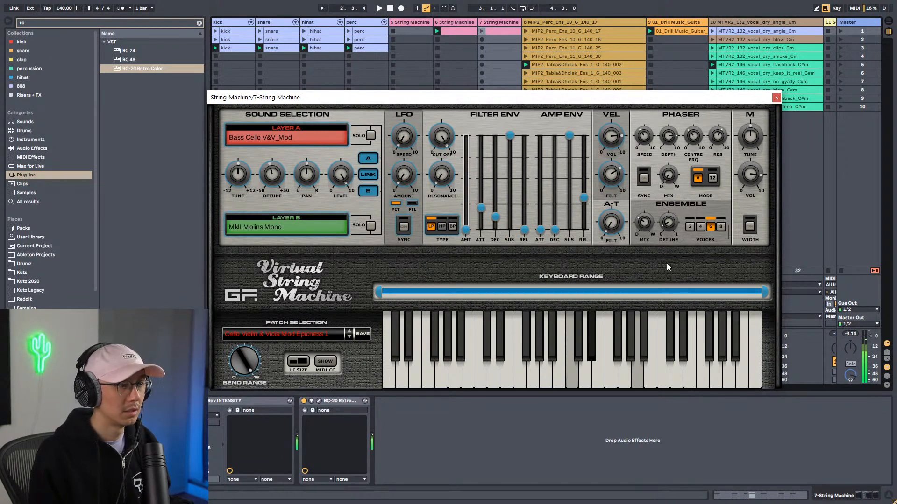
click(691, 227)
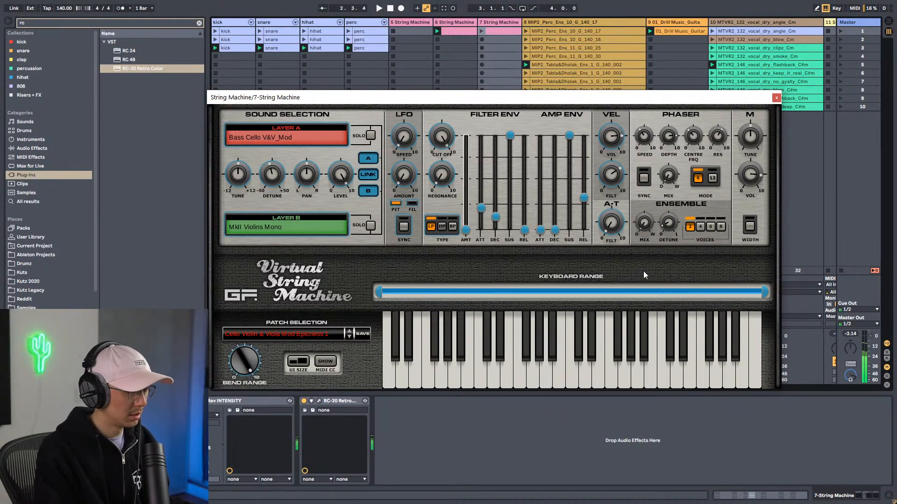
Step: Browse the sources for layer B and load All Viola-Violin-Brass-Horn Mod Stereo from Solina Extras
click(284, 334)
mouse_move(265, 225)
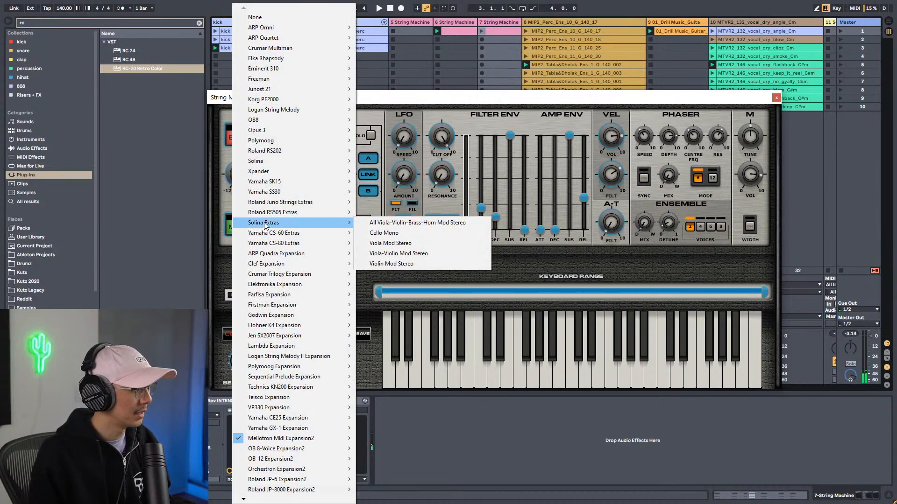
mouse_move(276, 31)
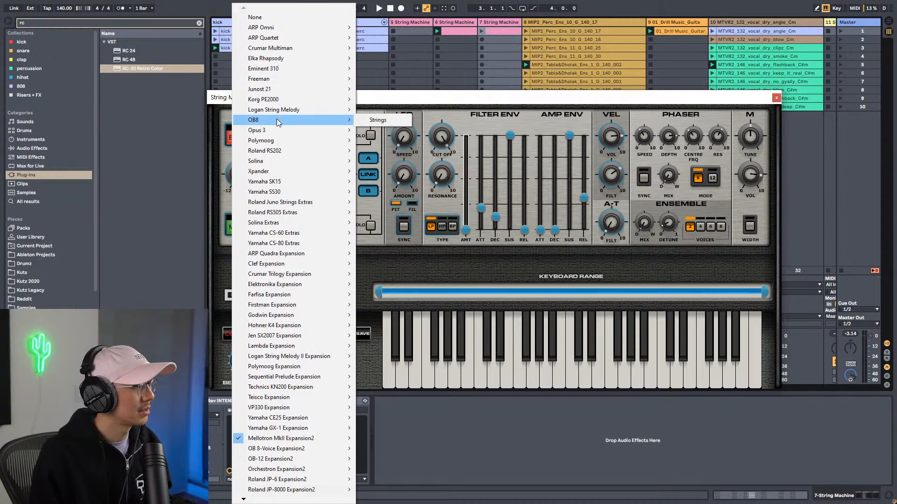
mouse_move(285, 162)
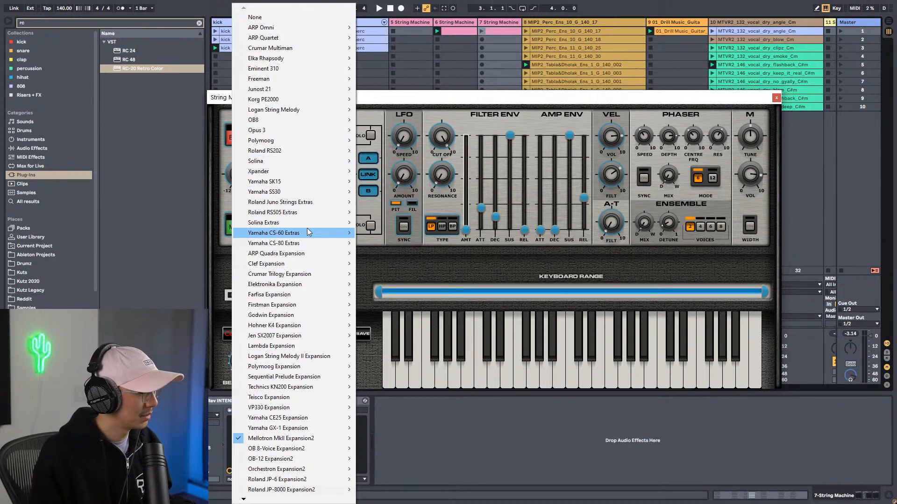
mouse_move(305, 232)
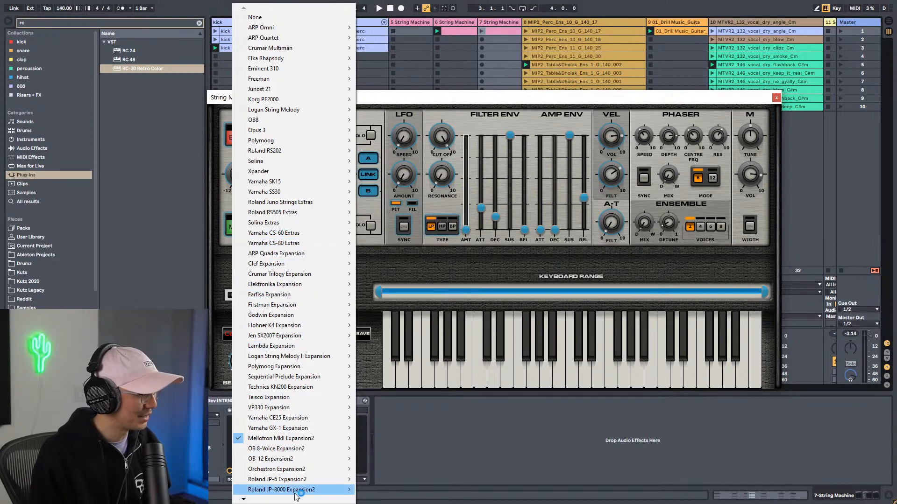
mouse_move(293, 500)
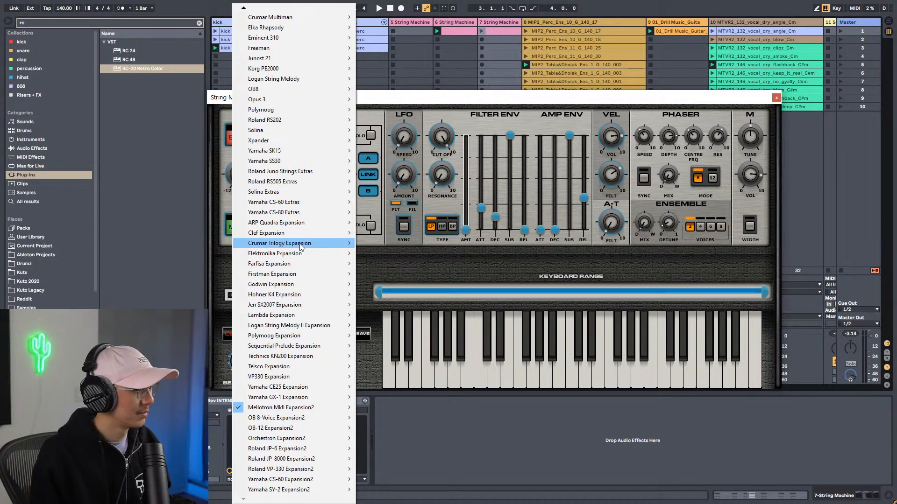
mouse_move(289, 192)
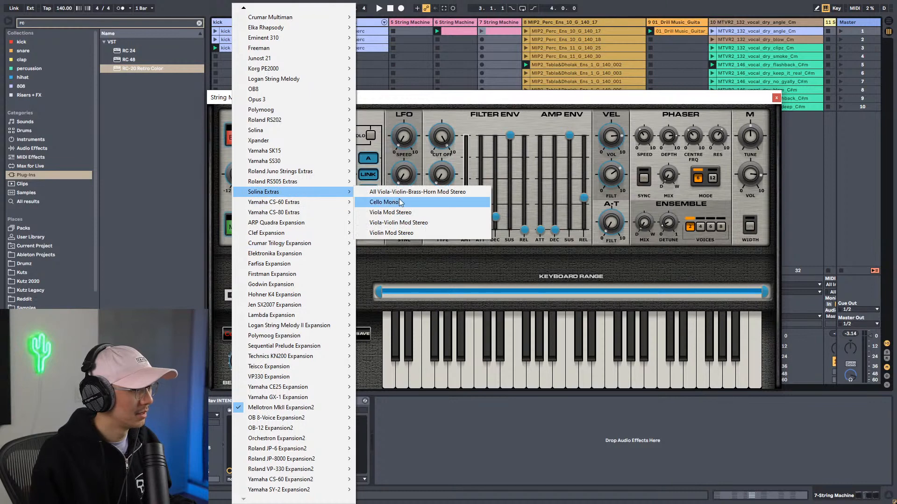
click(404, 192)
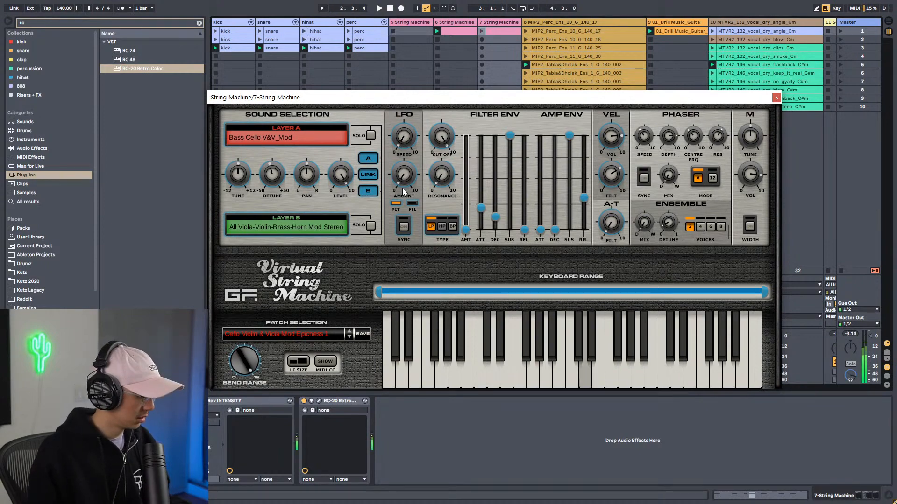
click(295, 227)
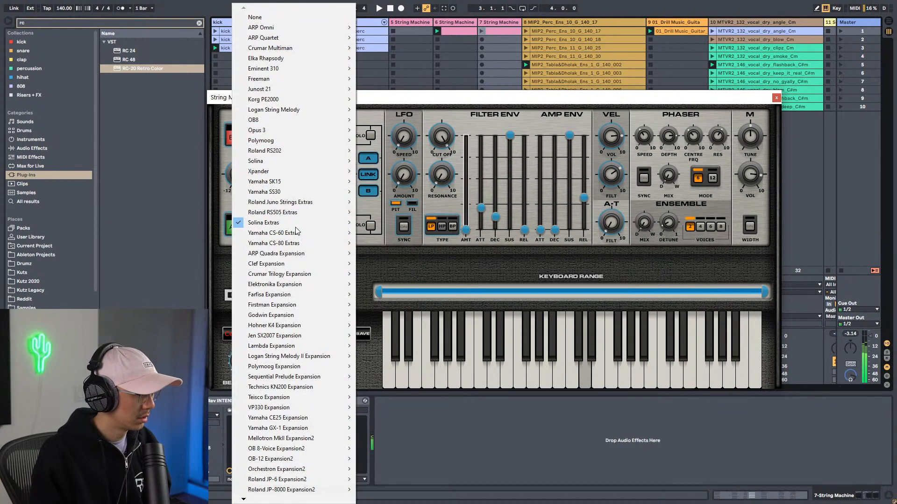
mouse_move(294, 186)
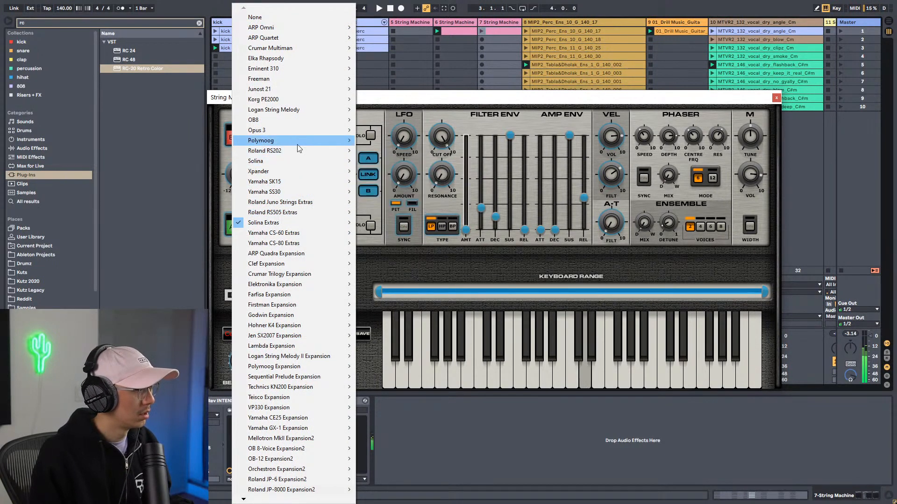
click(224, 197)
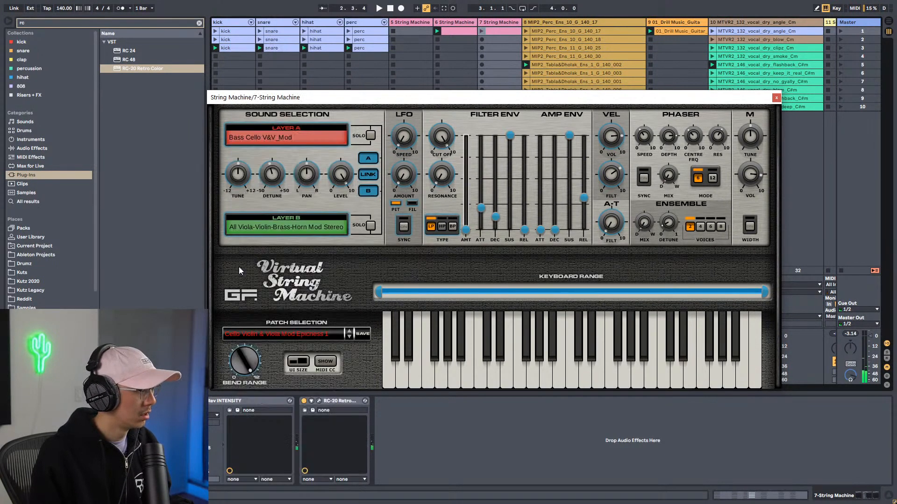
Step: Load the Solina patch Cello Violin & Viola Mod Epicness 2 into track 7's String Machine and mute track 6 for playback
click(261, 341)
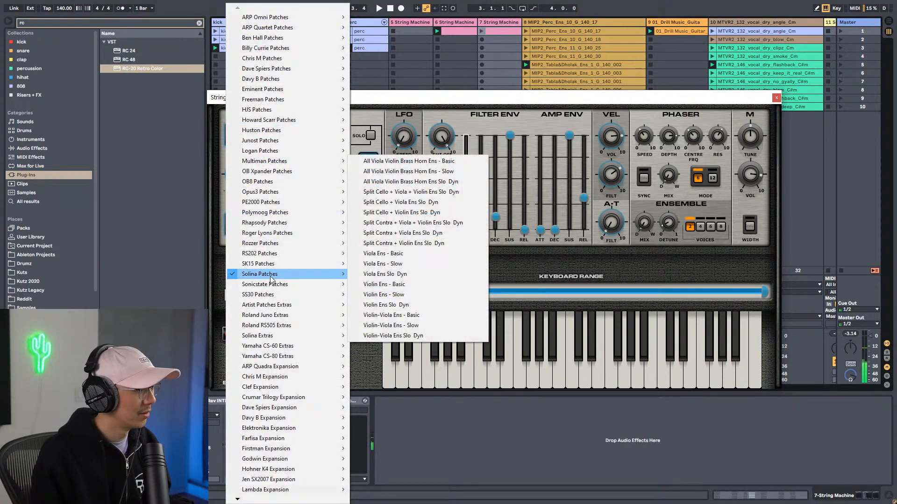
mouse_move(271, 278)
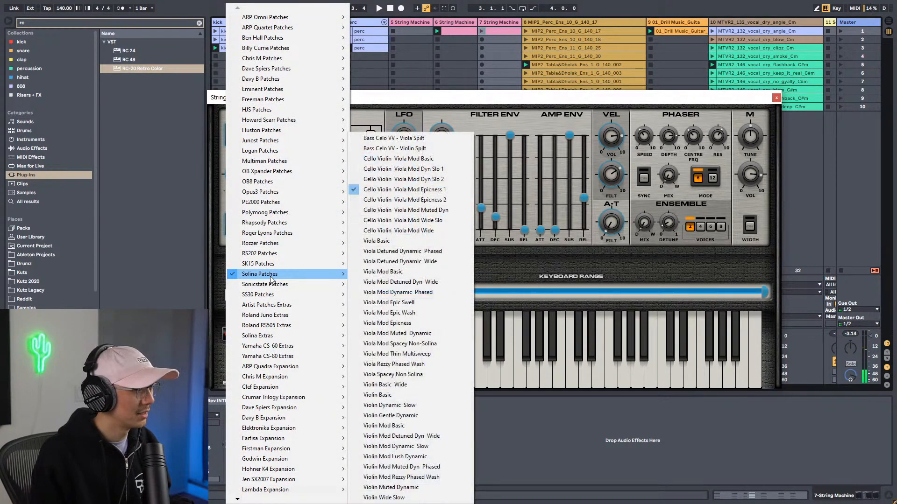
click(389, 200)
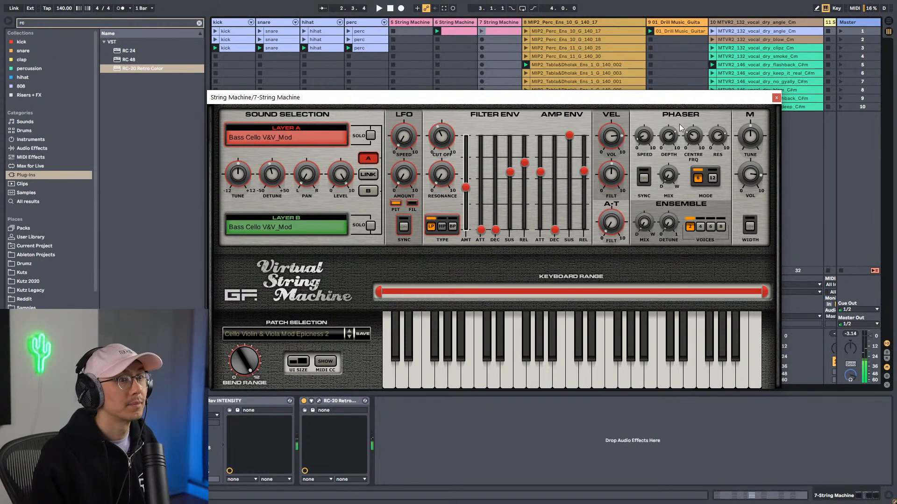
click(776, 98)
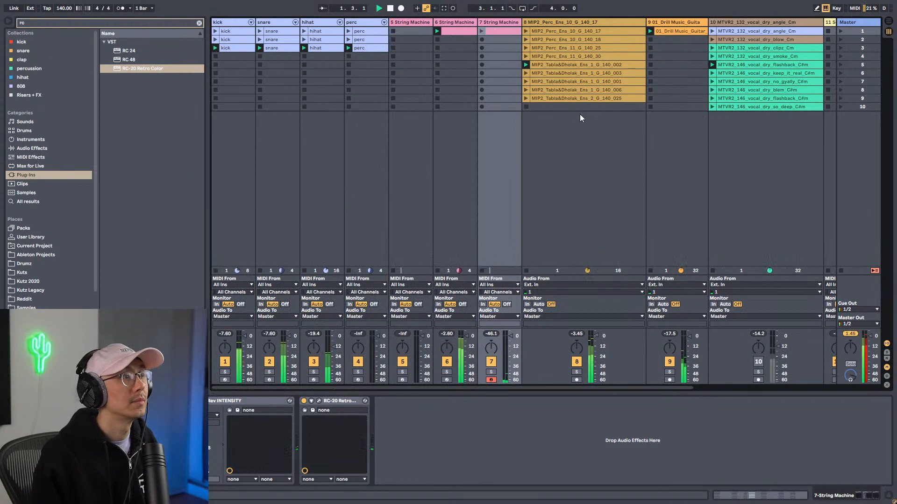
click(449, 361)
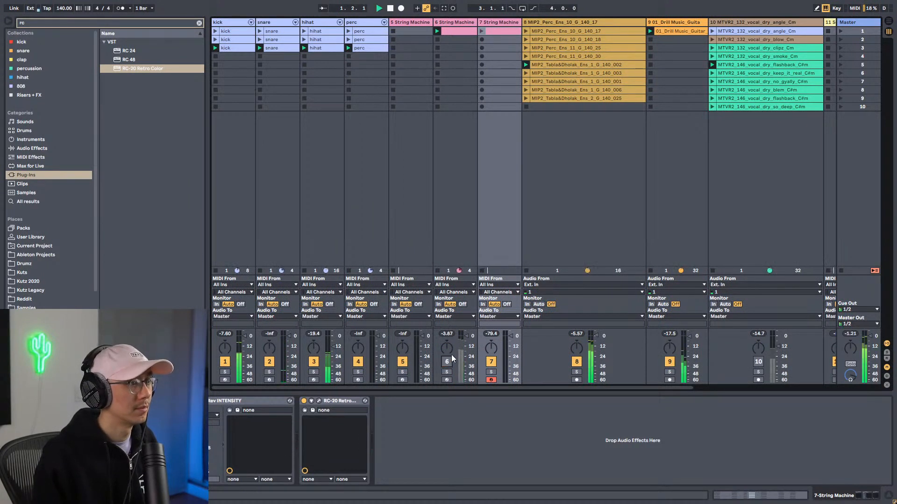
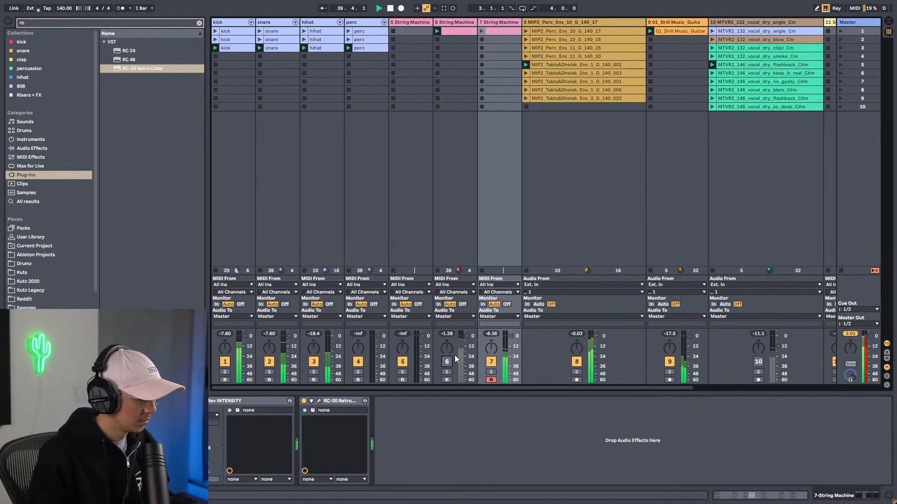
Step: Reopen track 7's String Machine and try the patches Basic Junost Strings and Solina & CS Beauty
click(486, 22)
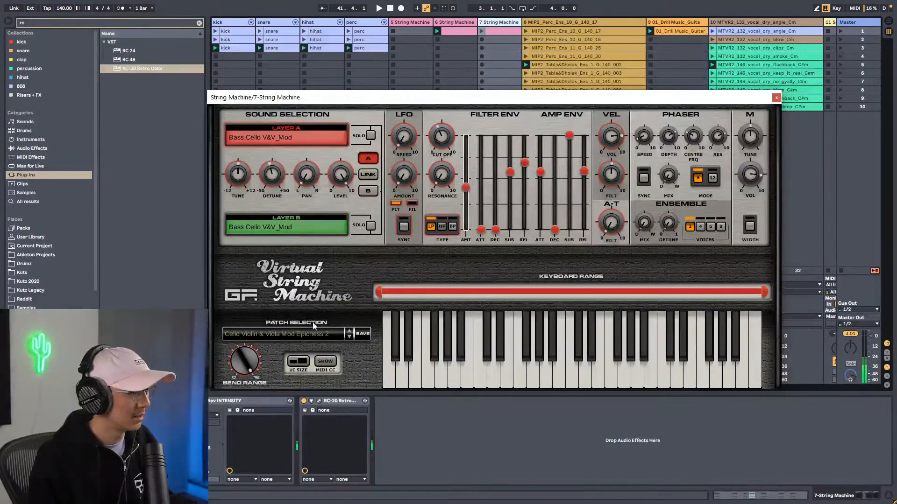
click(303, 335)
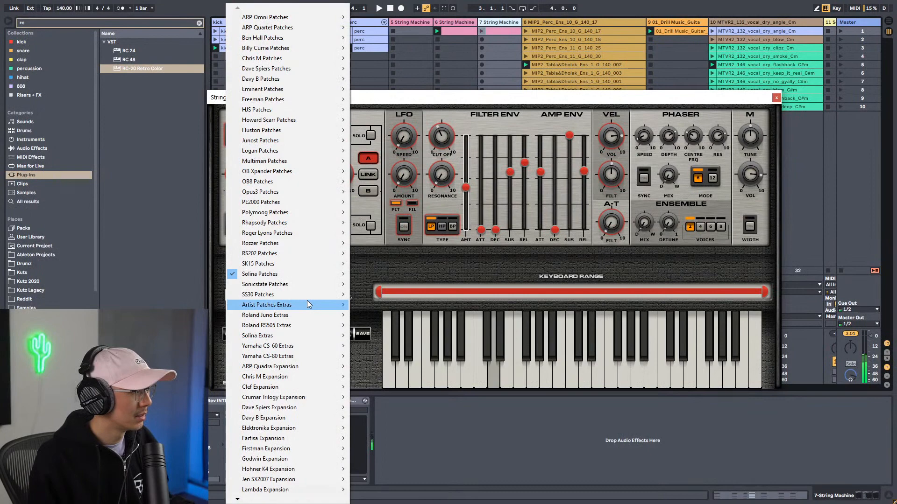
mouse_move(307, 303)
mouse_move(306, 141)
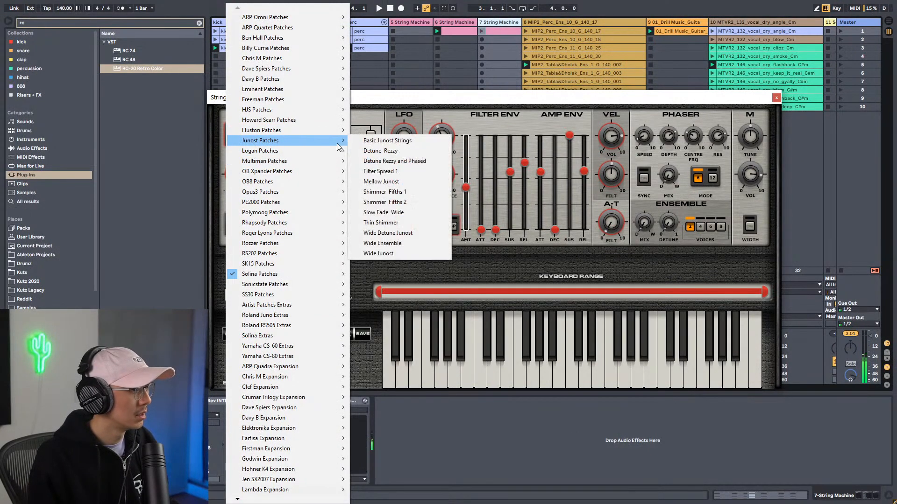
click(405, 141)
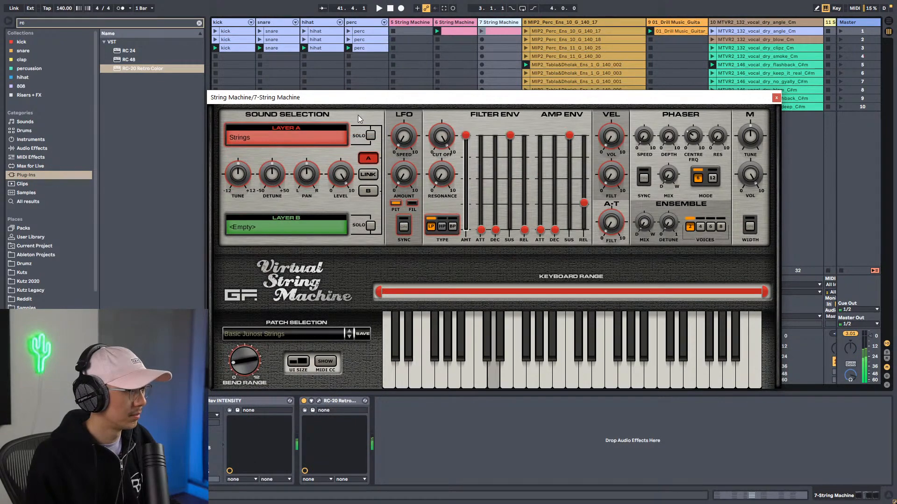
click(293, 331)
mouse_move(292, 304)
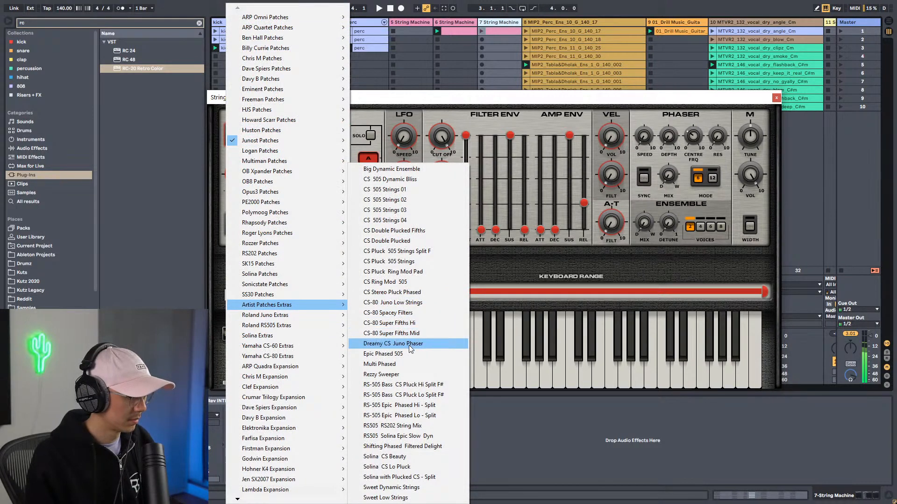
click(403, 457)
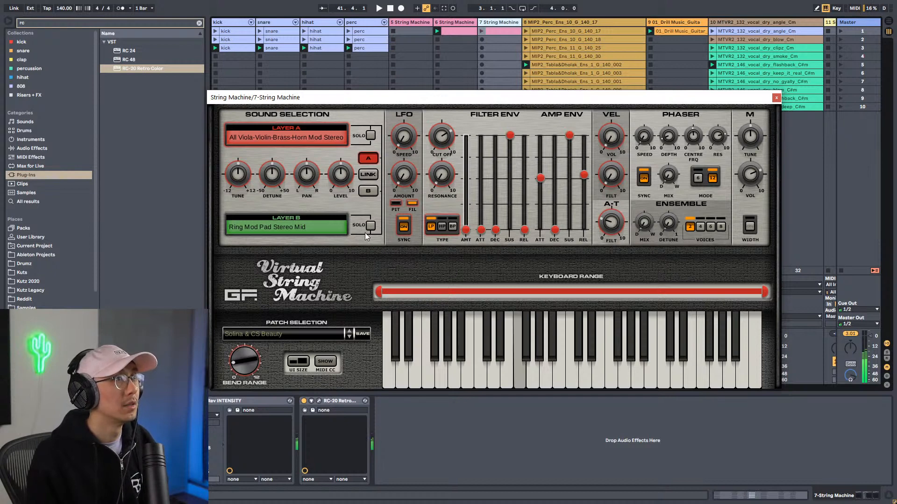
Step: Load the patch Daves Mellow Blisspad I from the Dave Spiers Expansion into track 7's String Machine
click(294, 335)
mouse_move(297, 418)
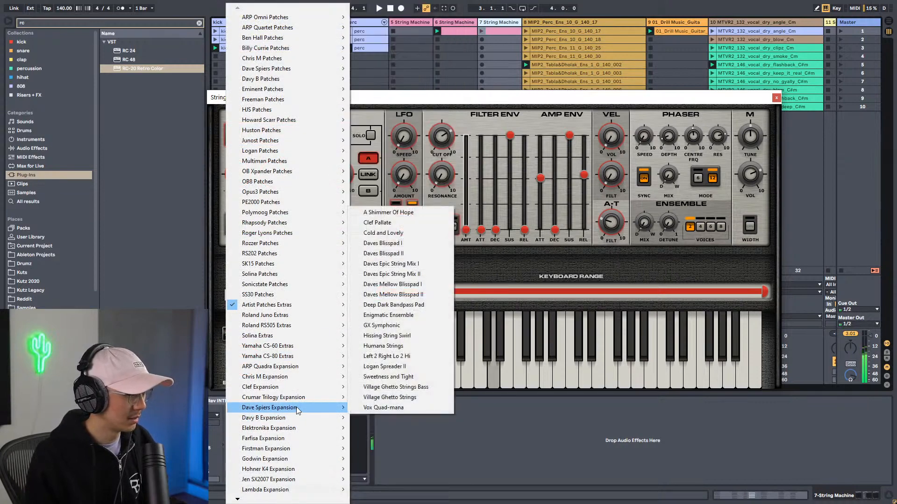
click(413, 286)
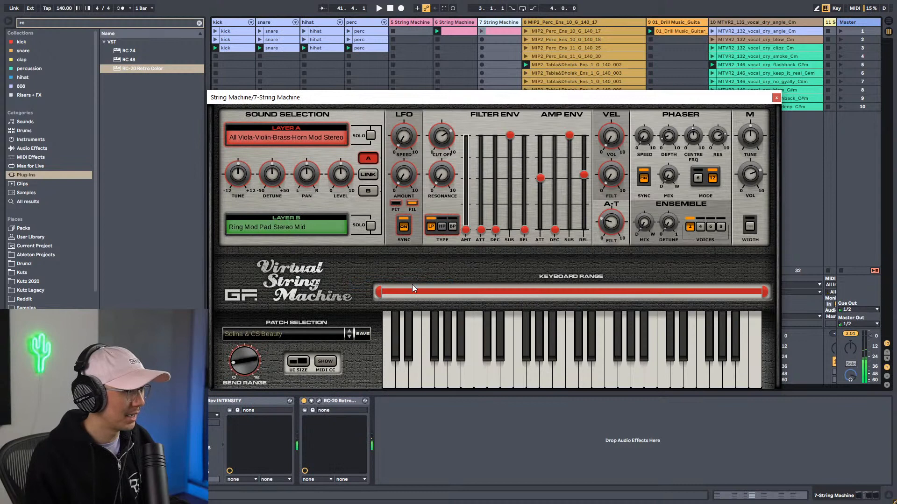
click(349, 334)
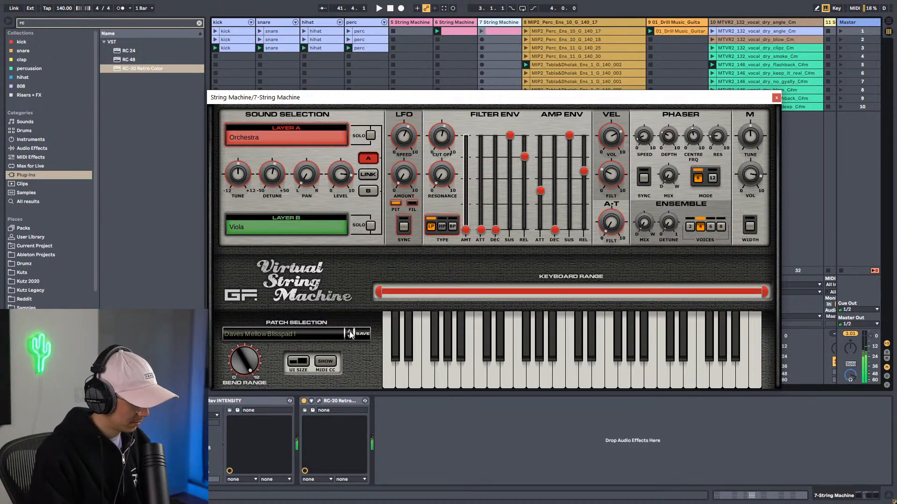
Step: Play the session to audition the new patch with the beat, and close track 7's String Machine
click(428, 420)
key(space)
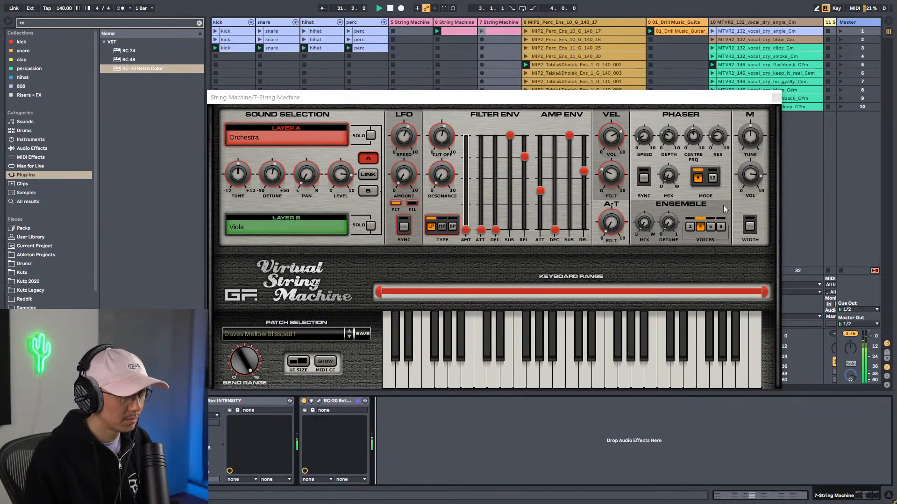
click(776, 98)
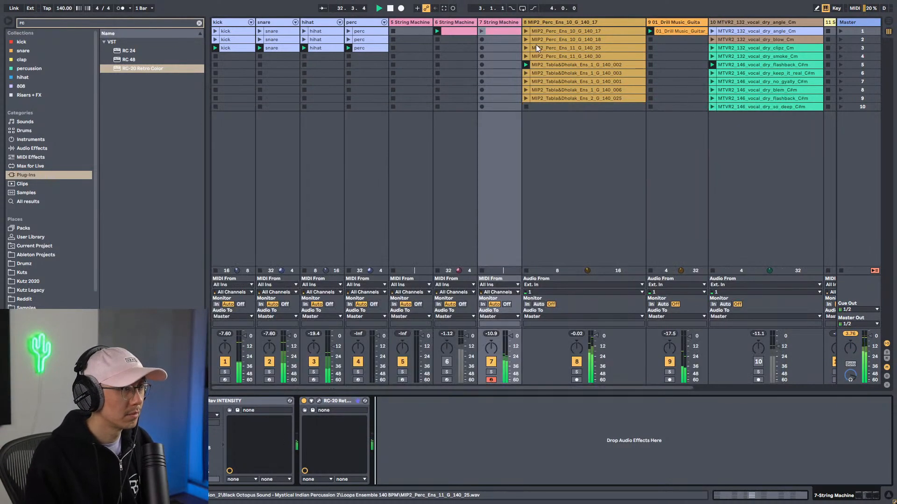
Step: Create a MIDI clip in track 7's second slot with D4, F4, A4 and A#4 an eighth note apart, and launch it
click(495, 41)
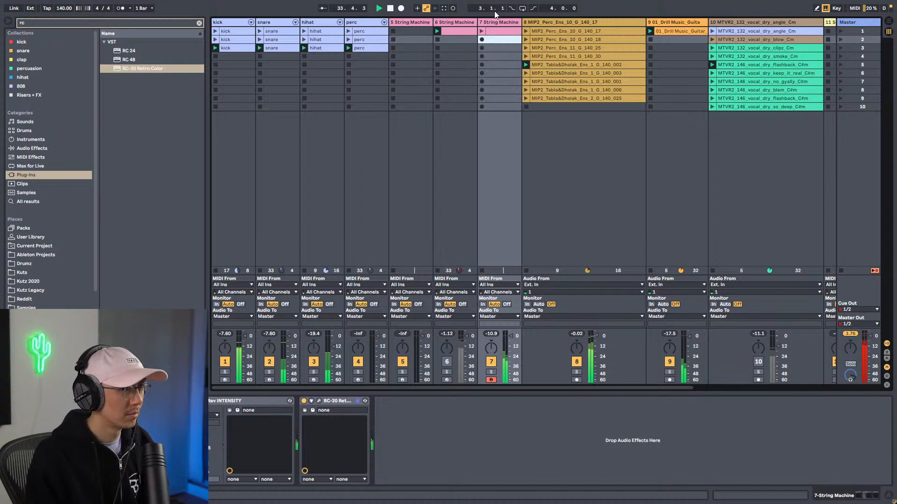
double_click(496, 39)
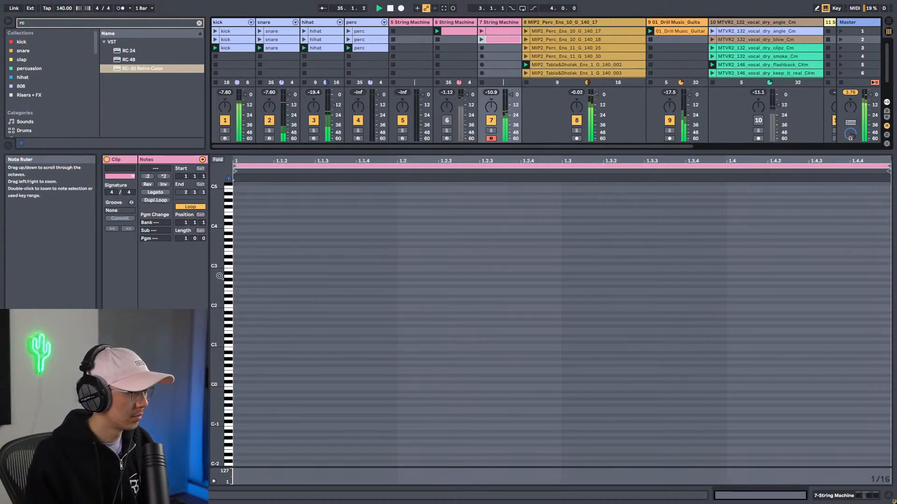
double_click(247, 317)
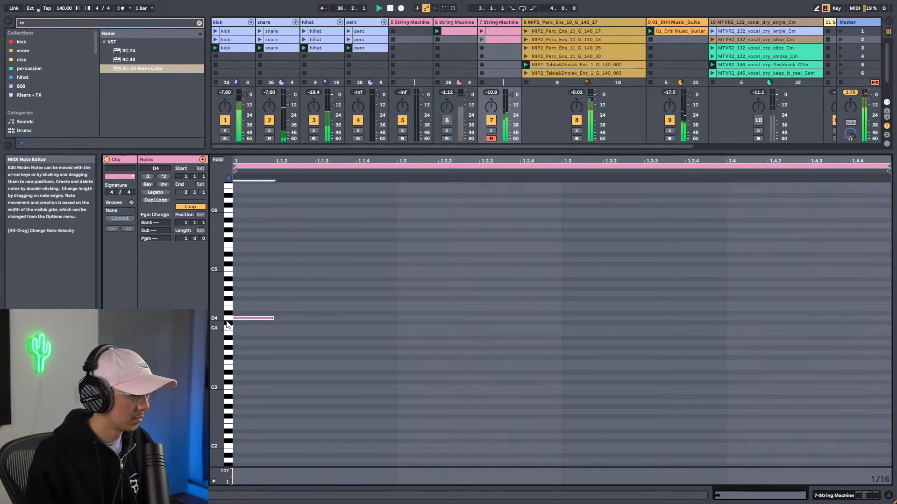
double_click(328, 282)
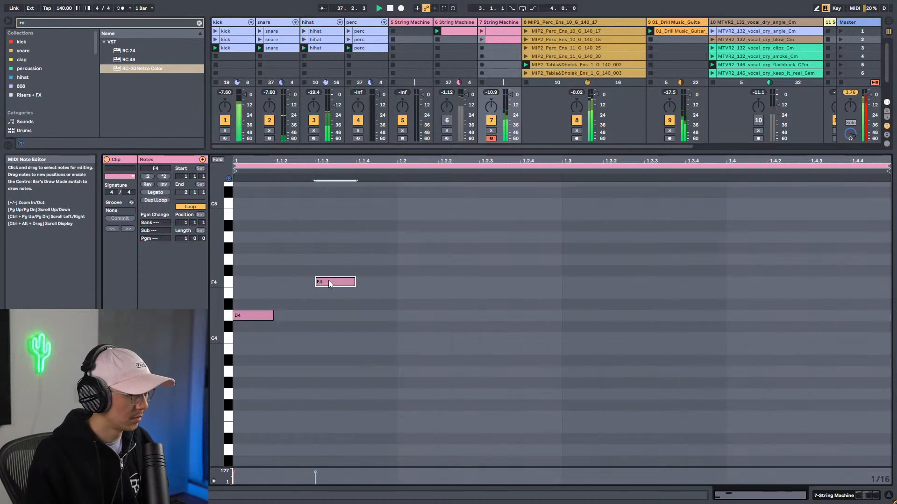
double_click(421, 237)
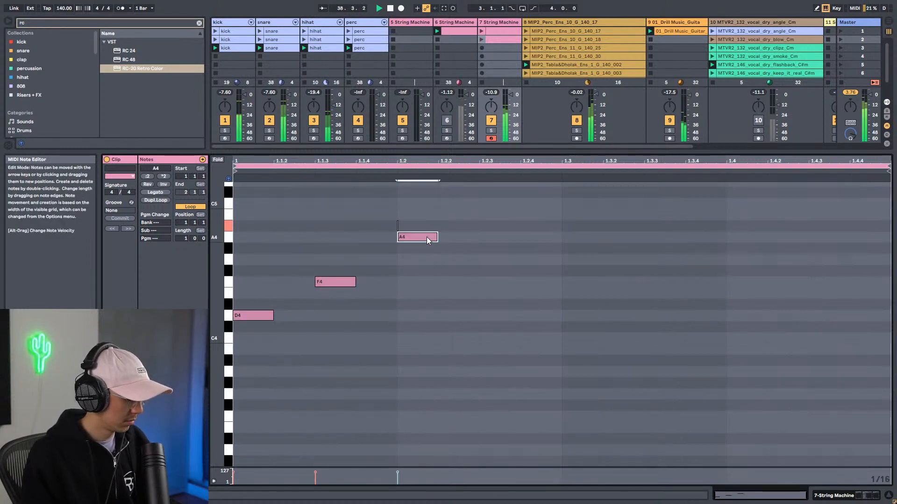
double_click(501, 226)
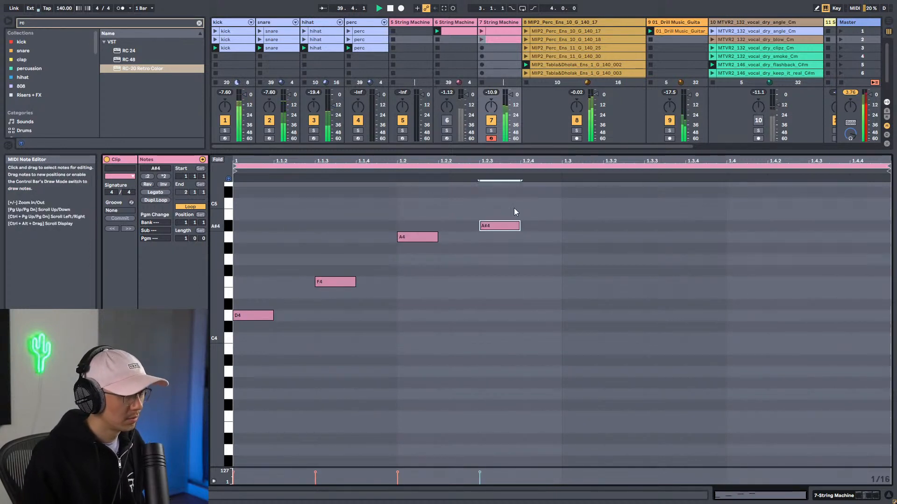
click(481, 40)
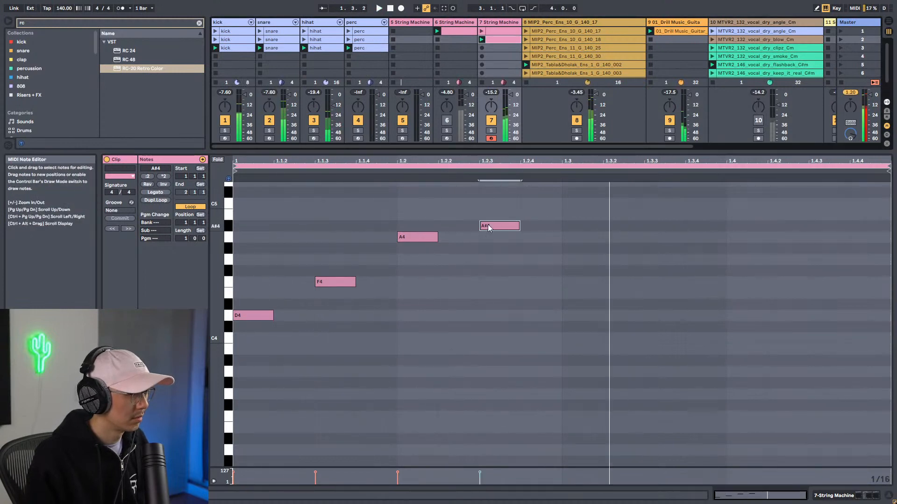
Step: Duplicate the clip's loop to two bars and raise the last note of the second bar to D5
click(155, 200)
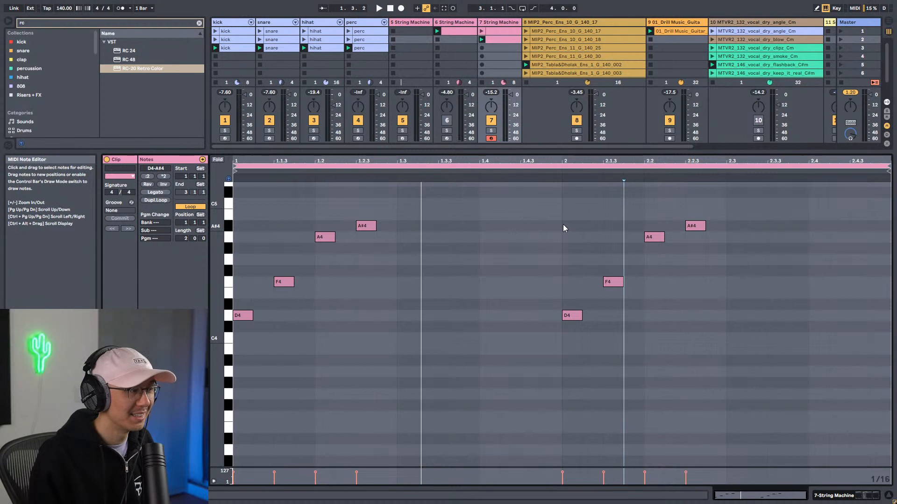
key(space)
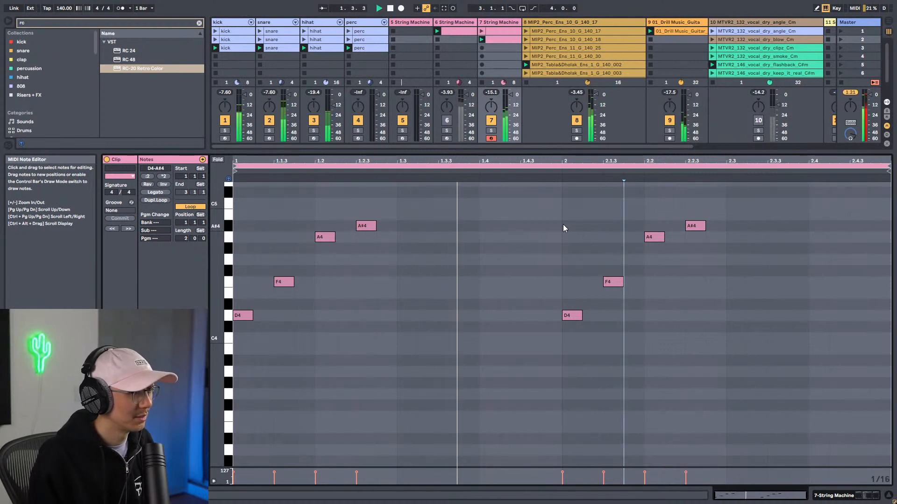
click(700, 226)
drag(700, 225, 700, 202)
scroll(693, 296, up, 2)
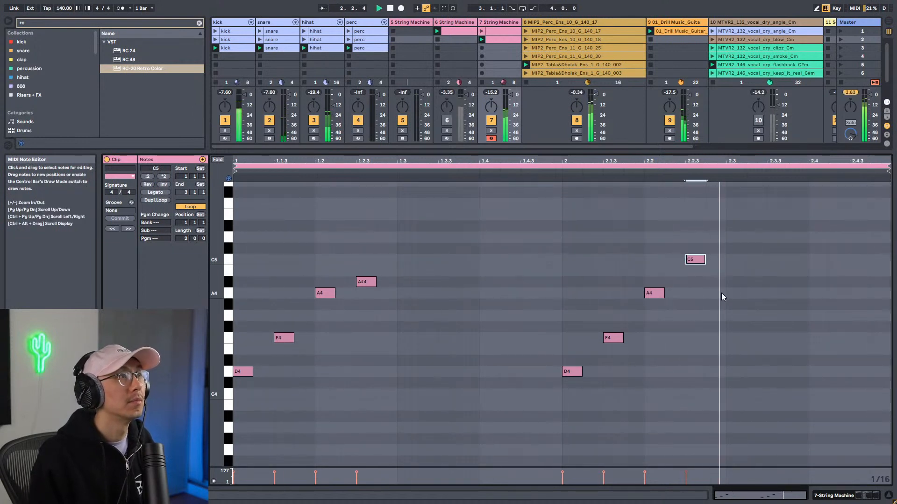
drag(699, 262, 698, 241)
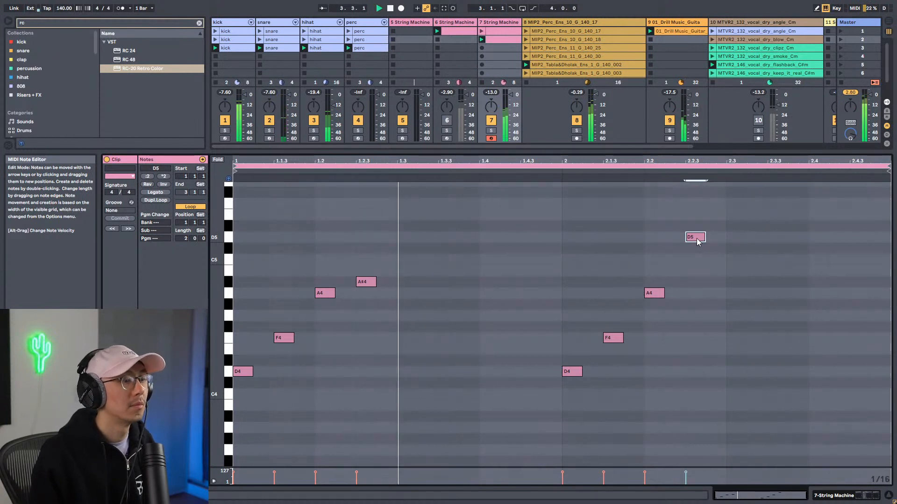
Step: Arrange D5, A#4 and A4 as a descending phrase from the start of bar 2, and deactivate that bar's original D4 and F4
click(655, 292)
drag(654, 286, 700, 291)
double_click(735, 293)
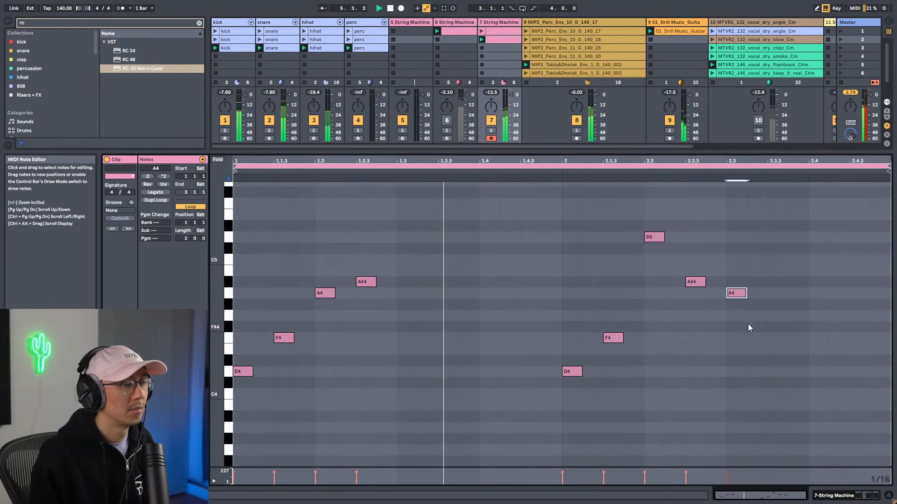
drag(749, 323, 561, 239)
drag(650, 329, 563, 410)
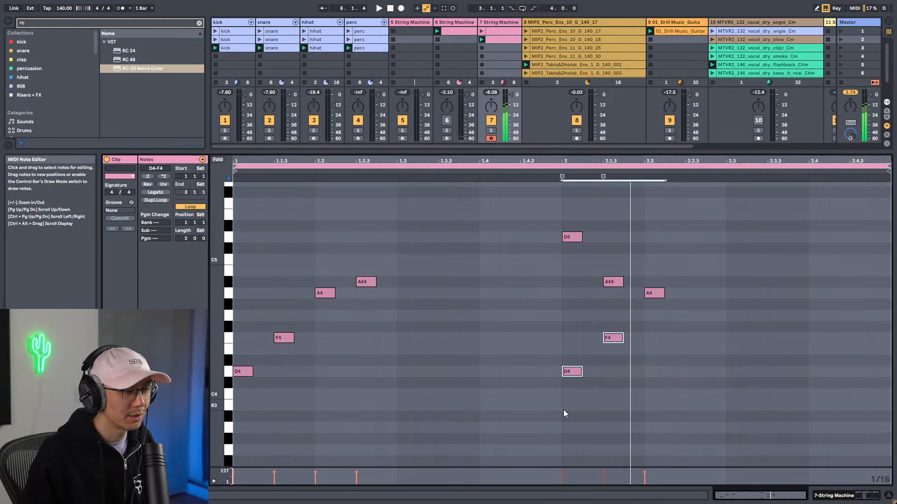
key(0)
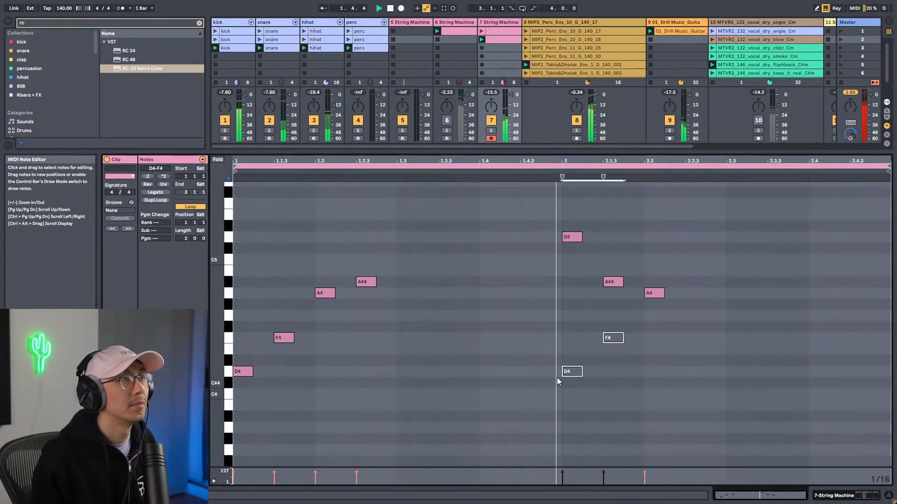
Step: Add a D4 note at 2.2.3 to end the second bar's phrase, leaving an added F4 at the same position deactivated
double_click(699, 316)
drag(700, 314, 699, 337)
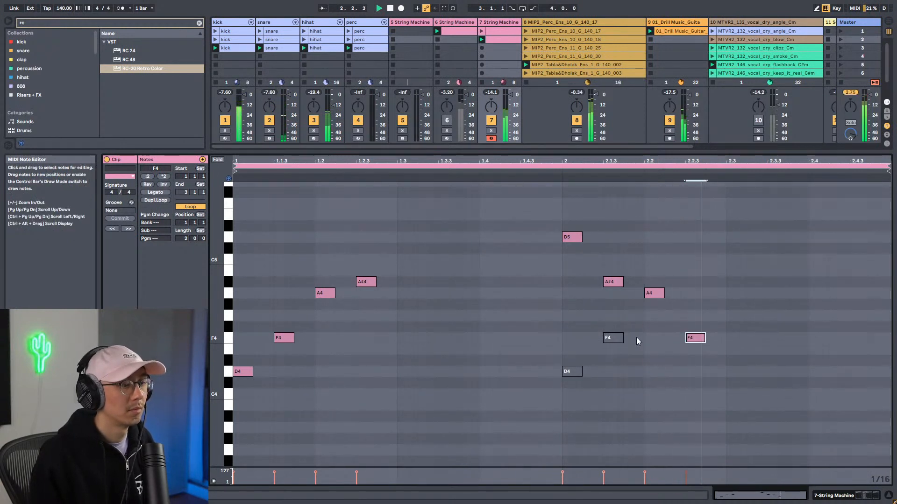
double_click(738, 361)
drag(739, 367, 739, 379)
click(650, 376)
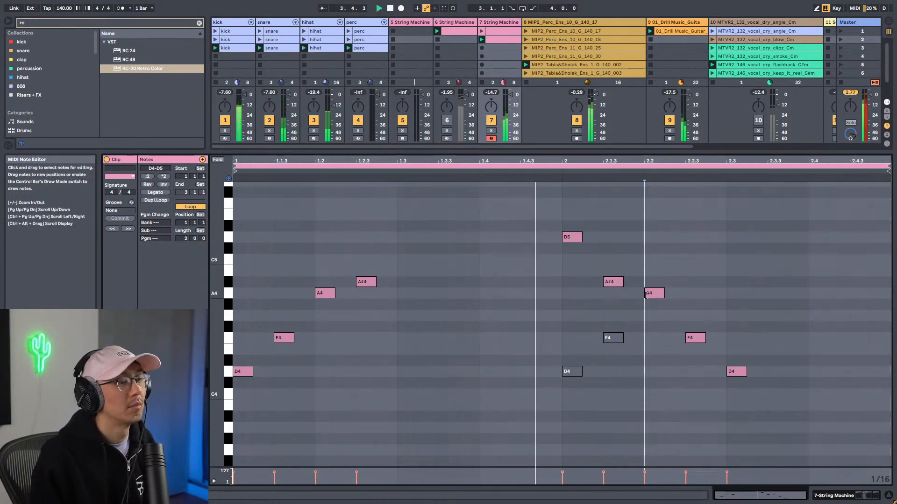
drag(736, 372, 695, 373)
click(694, 341)
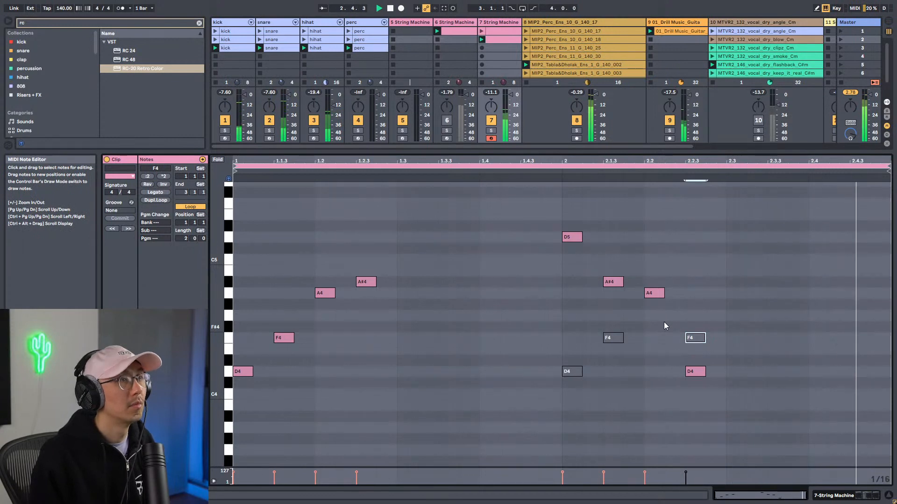
key(shift+Tab)
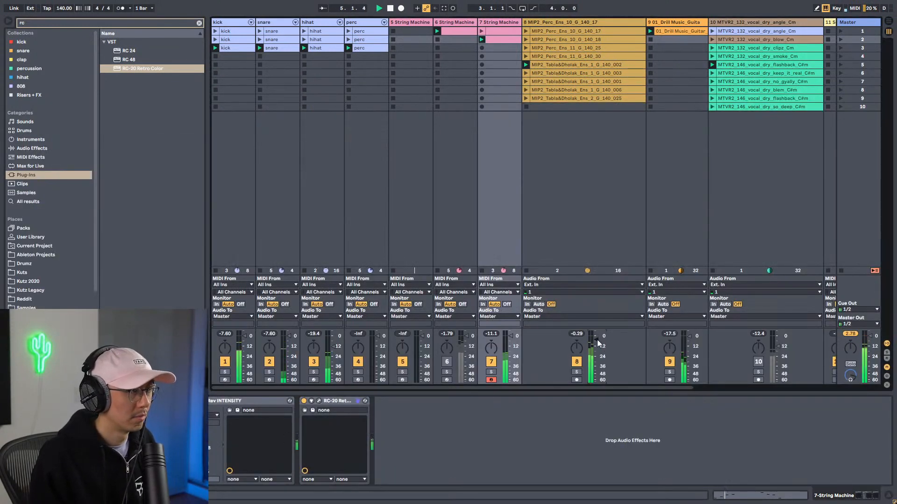
Step: Add a one-bar D2 bass note at the start of track 7's melody clip and play the session
double_click(501, 42)
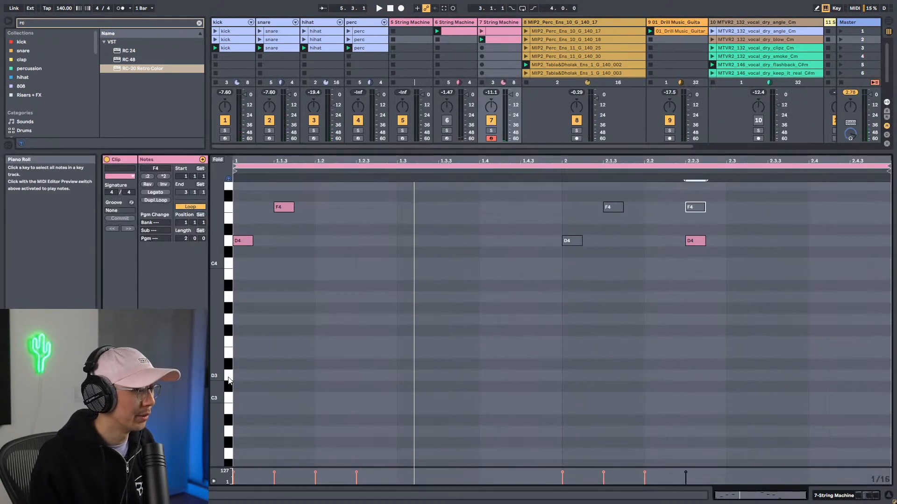
click(229, 378)
scroll(268, 379, down, 5)
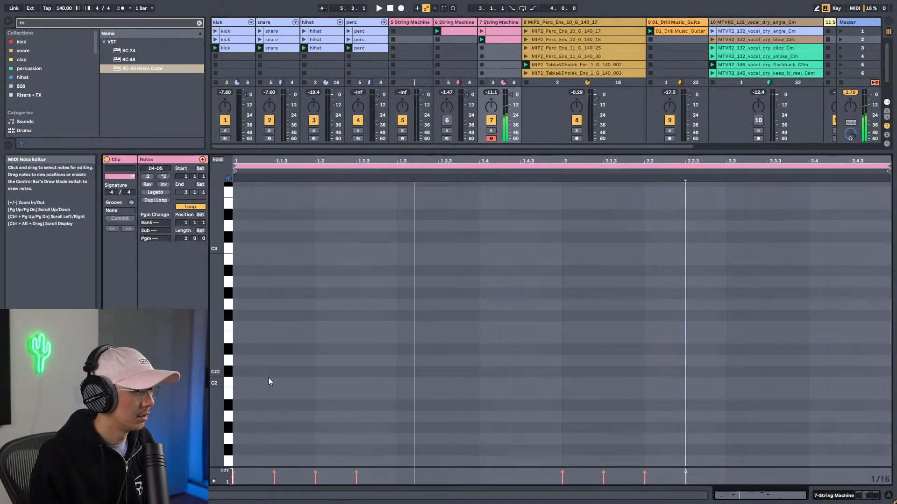
click(229, 361)
double_click(240, 361)
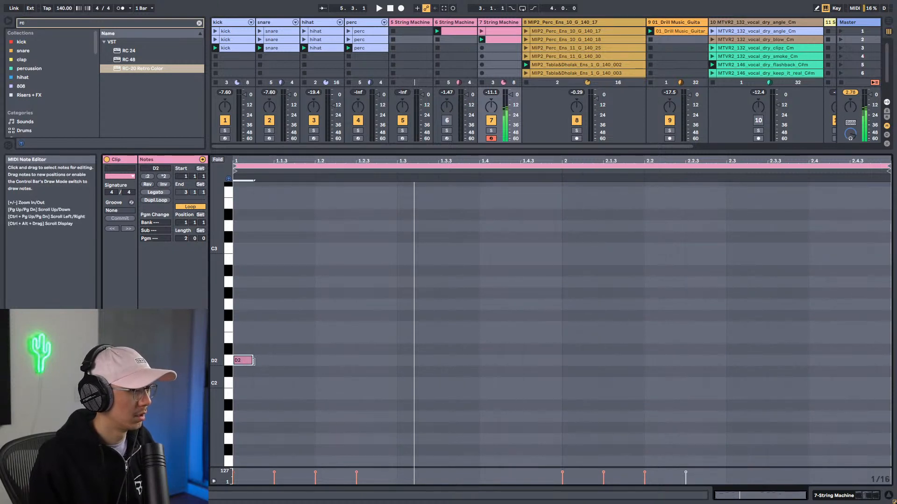
drag(253, 361, 561, 361)
key(space)
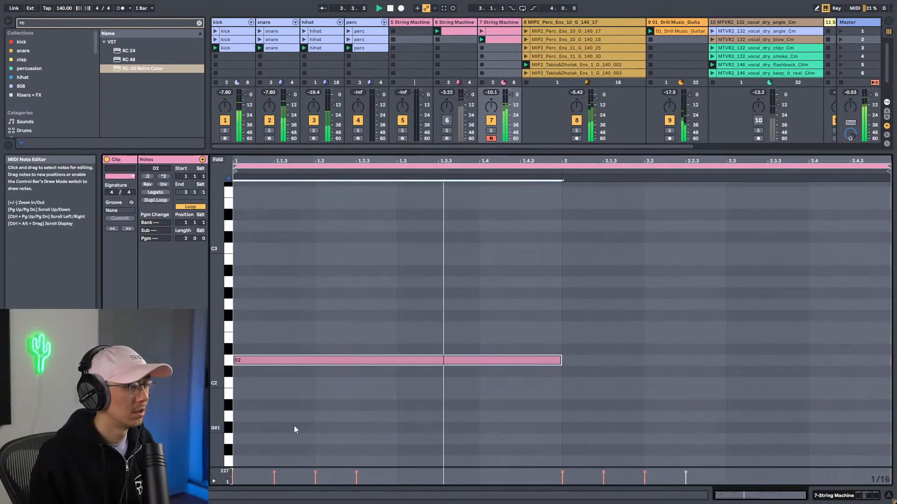
Step: Try the bass note an octave lower at D1, return it to D2 and reduce its velocity
key(shift+Down)
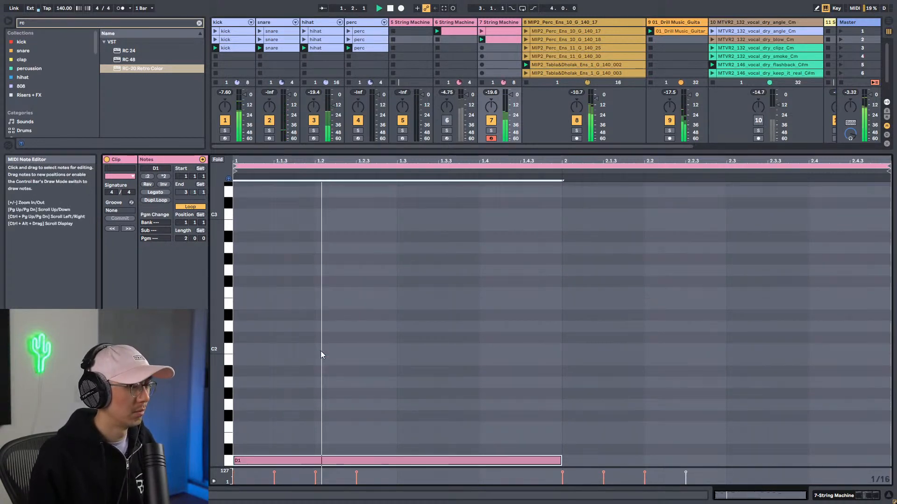
key(shift+Up)
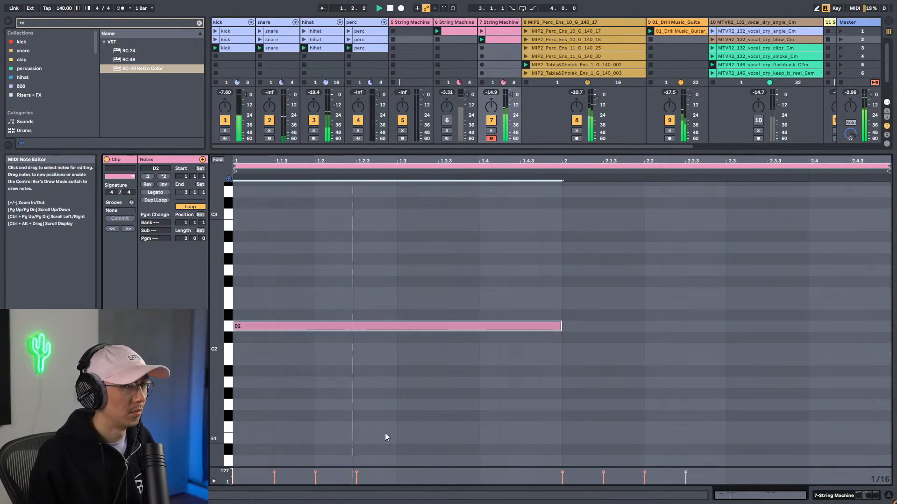
drag(348, 327, 349, 348)
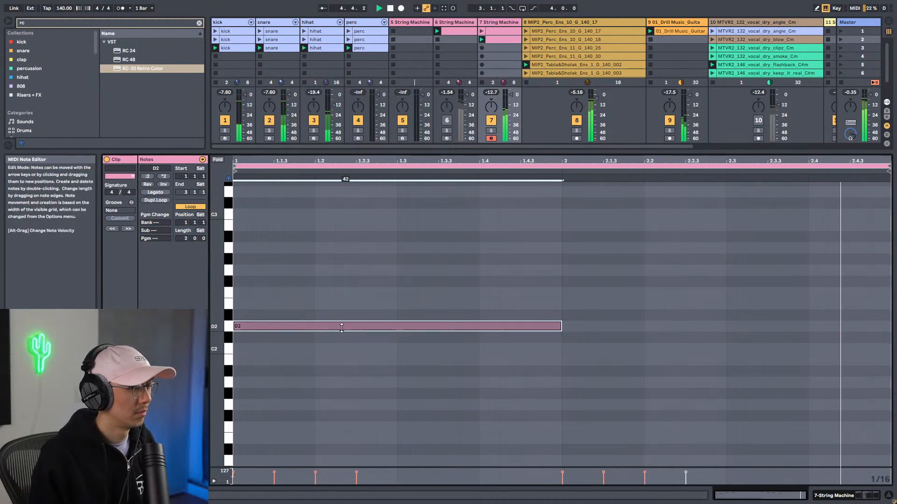
mouse_move(341, 328)
mouse_down()
mouse_move(341, 349)
mouse_move(344, 330)
mouse_up()
Step: Open RC-20 Retro Color on track 7 and solo the track to audition the effect
key(shift+Tab)
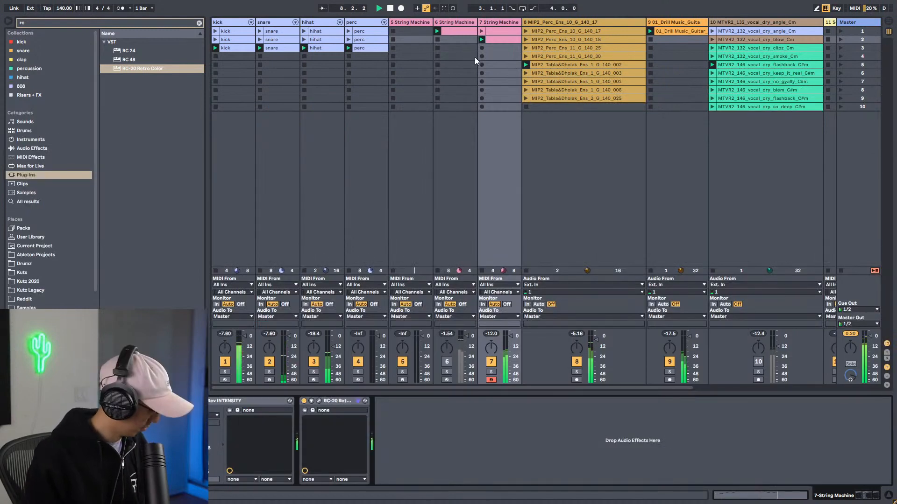
click(494, 25)
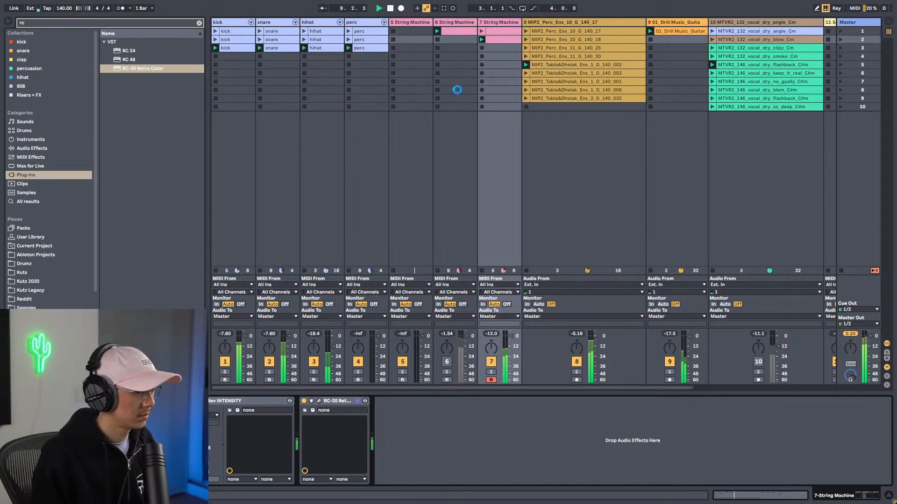
click(317, 402)
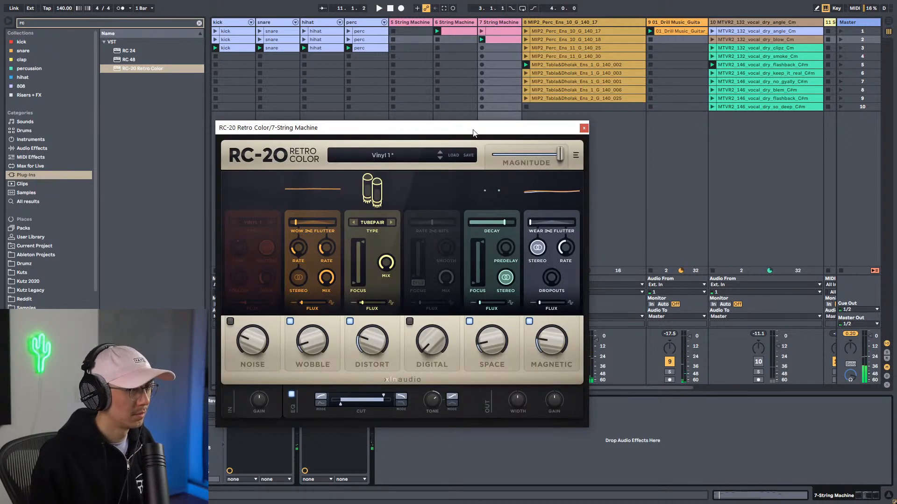
drag(473, 130, 522, 41)
key(space)
click(491, 372)
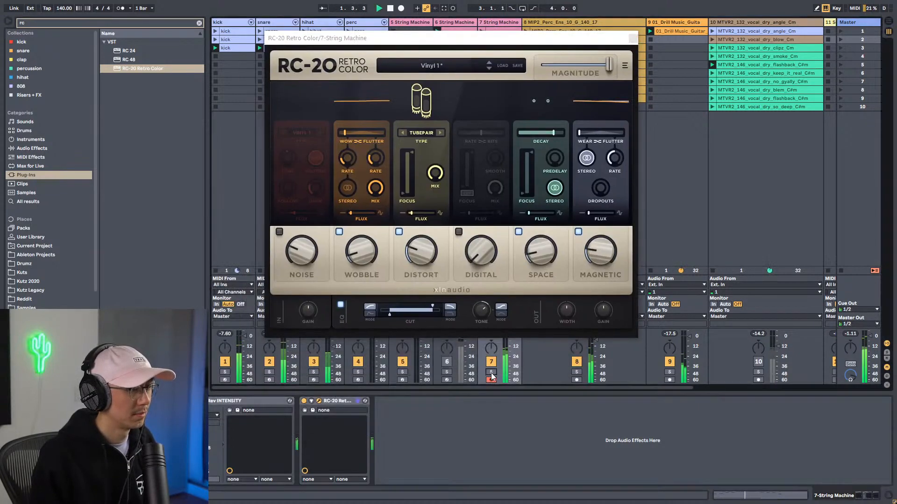
key(space)
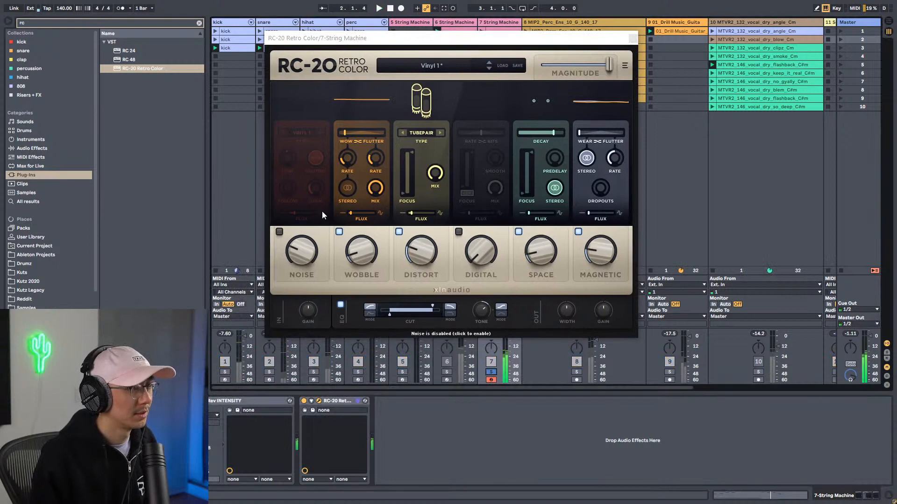
Step: Enable the Noise module in RC-20 and set Wobble to 20% during playback
click(279, 231)
drag(385, 43, 443, 97)
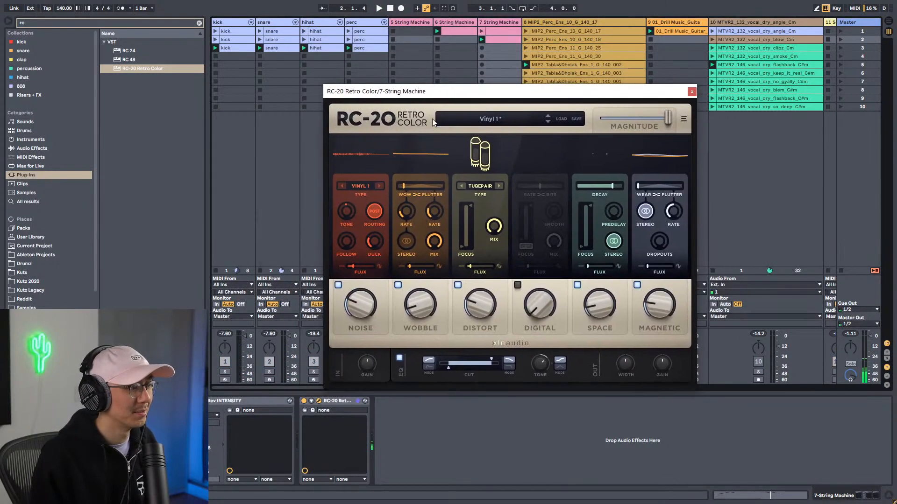
key(space)
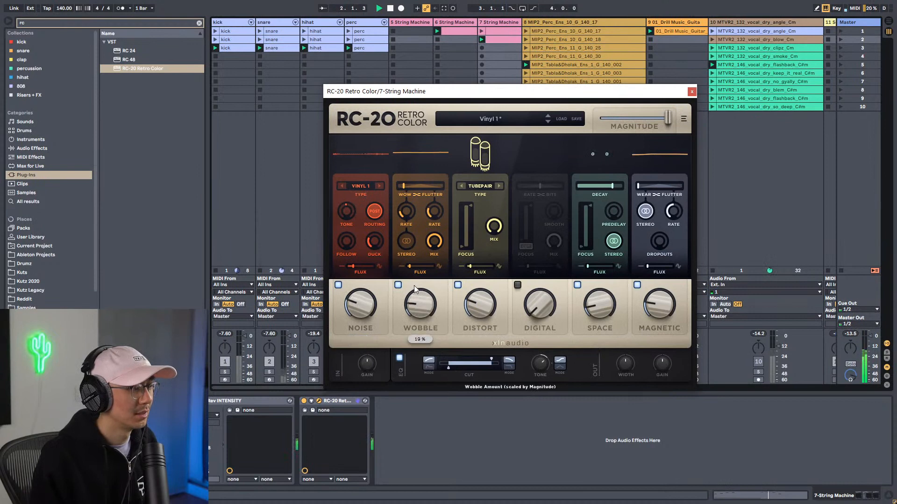
drag(412, 299, 420, 291)
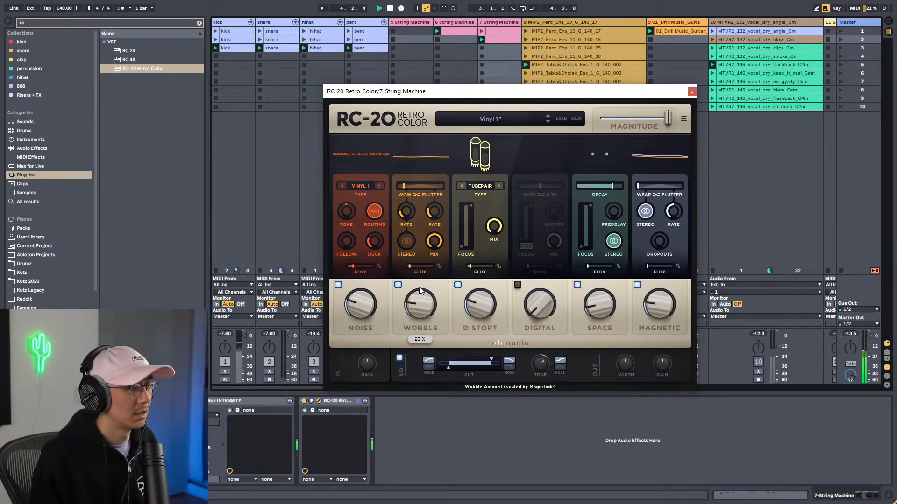
Step: Increase RC-20's Space and Magnetic amounts, enable Digital at 7%, and close the plug-in window
drag(598, 300, 597, 275)
drag(661, 301, 665, 280)
click(517, 285)
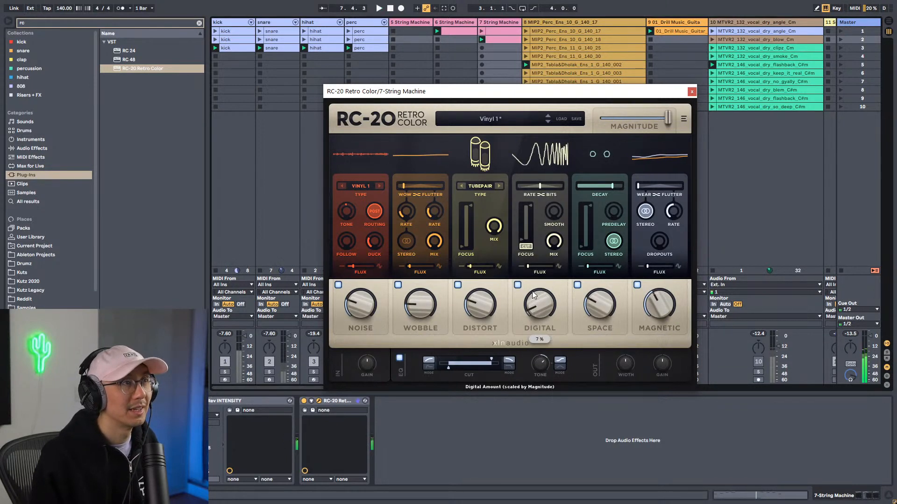
click(692, 91)
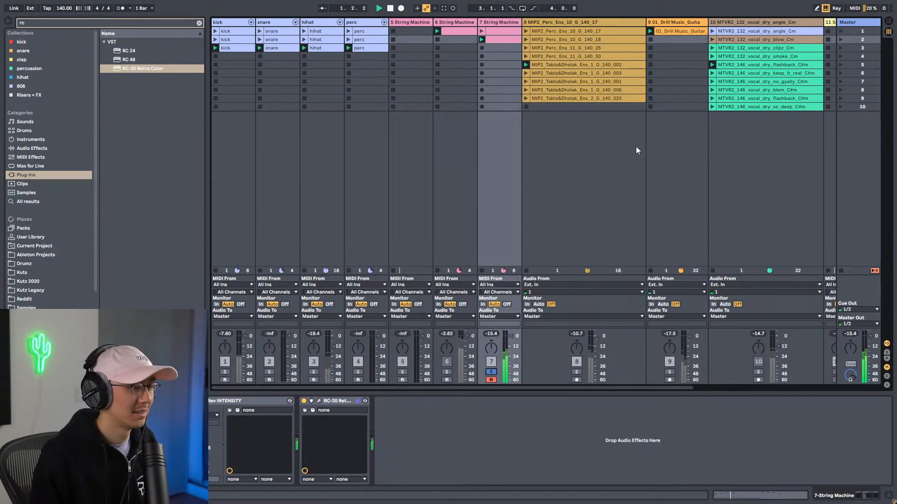
Step: Unsolo track 7 and record-arm tracks 14, 13 and 12 in turn to audition their synths, leaving Pigments armed
click(491, 372)
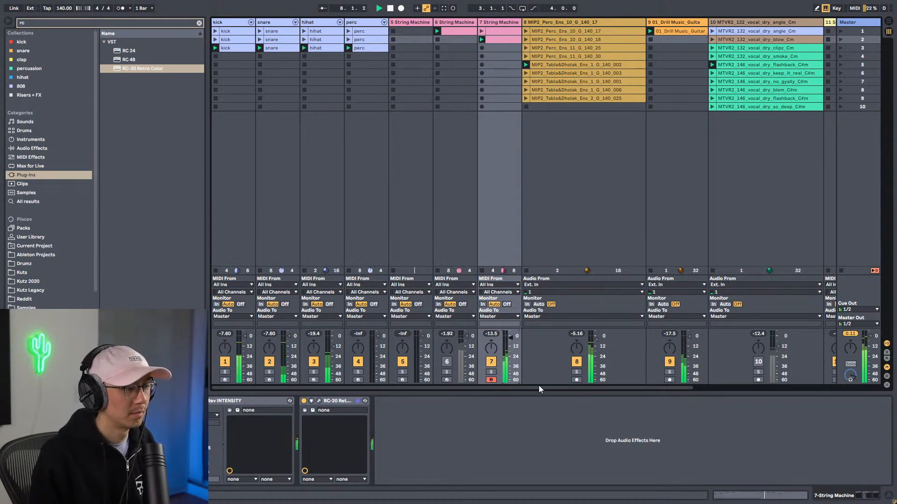
drag(539, 388, 790, 377)
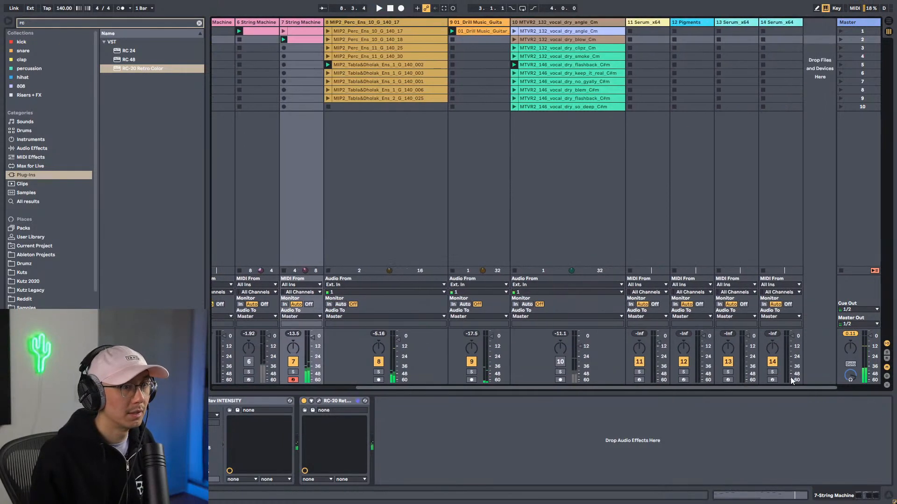
click(773, 380)
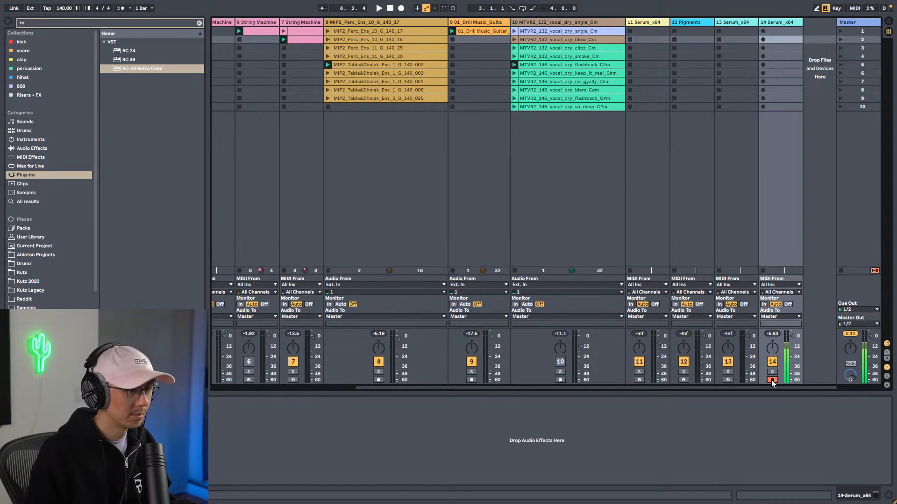
click(728, 382)
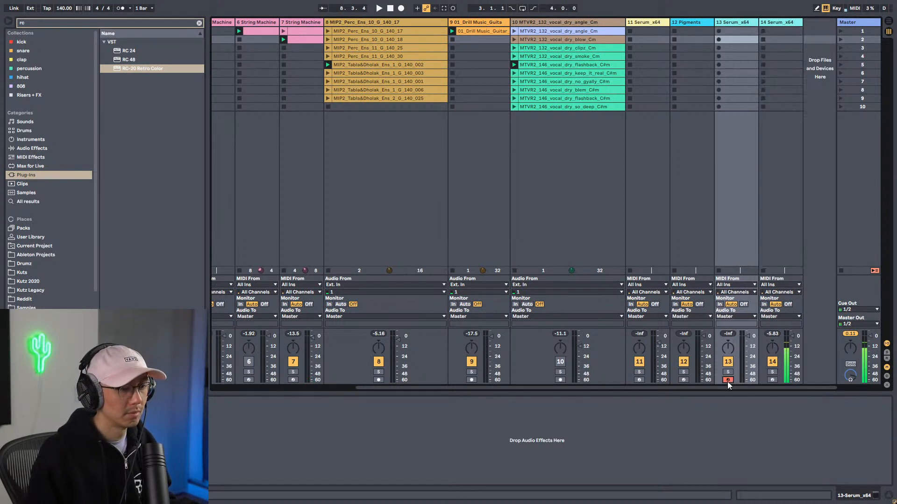
click(684, 379)
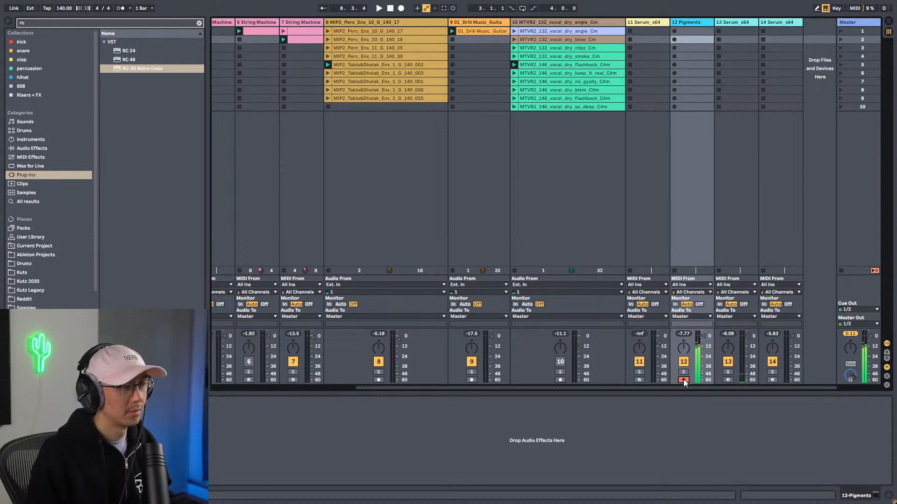
Step: Play a bass line on the Pigments track over the loops and capture it as a MIDI clip in scene 2
key(space)
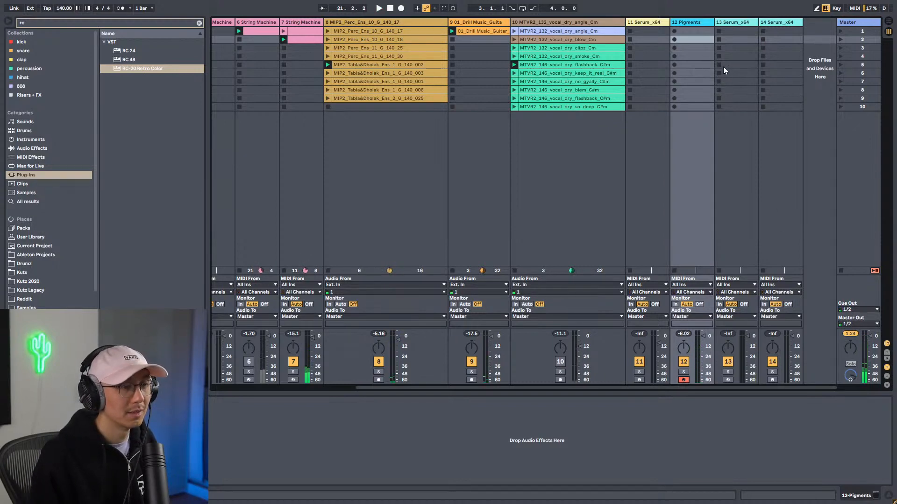
click(695, 41)
click(443, 8)
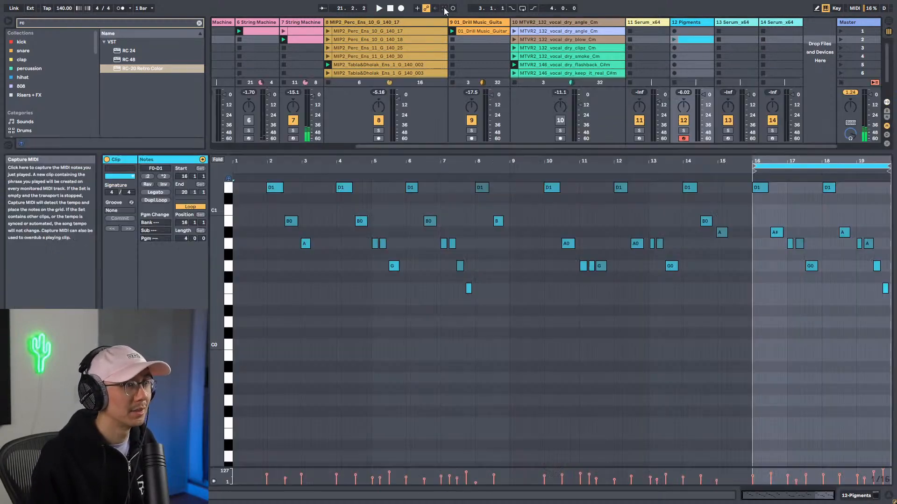
Step: Set the note grid to 1/8 and quantize all notes of the captured Pigments clip
drag(797, 162, 673, 187)
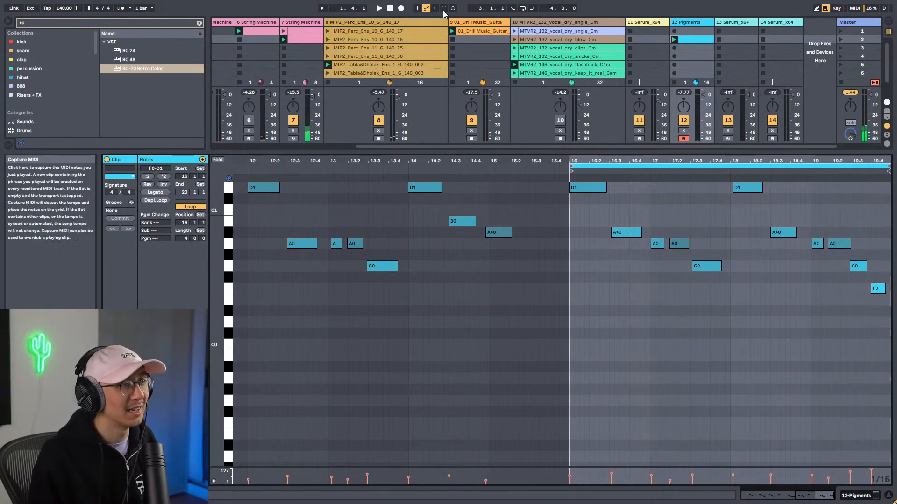
drag(773, 159, 726, 160)
right_click(672, 324)
click(546, 322)
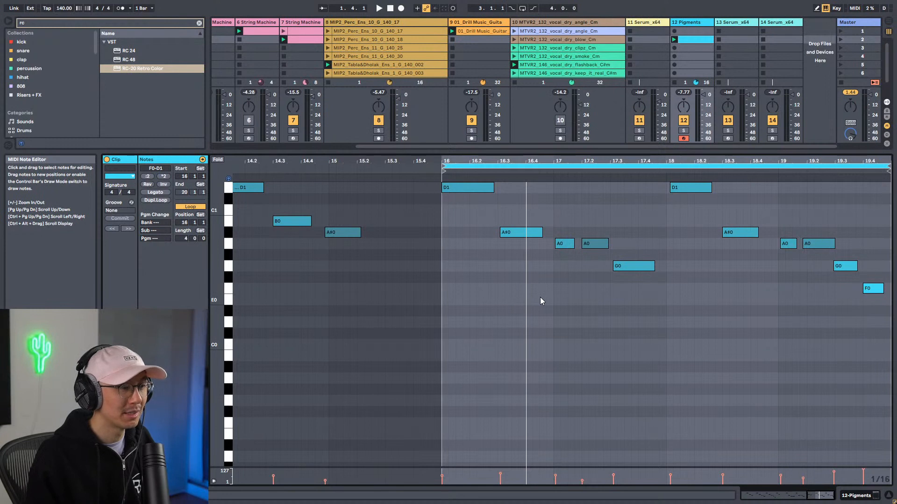
right_click(540, 302)
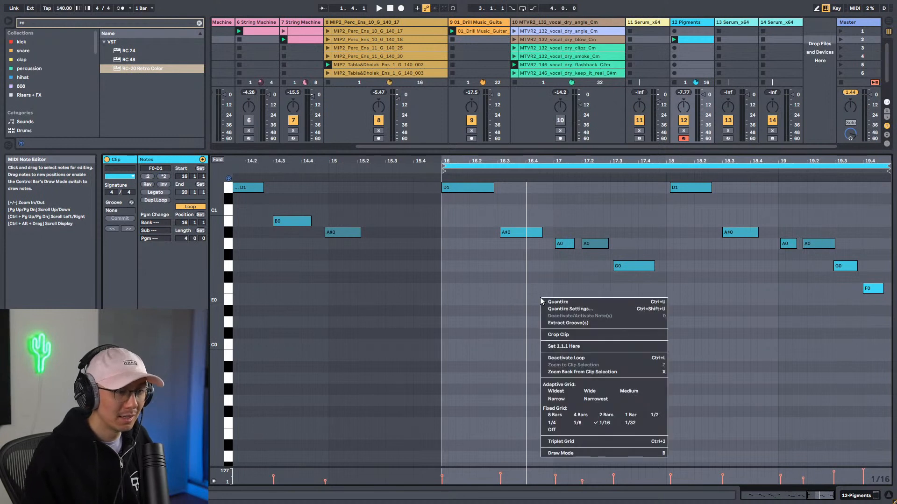
click(701, 317)
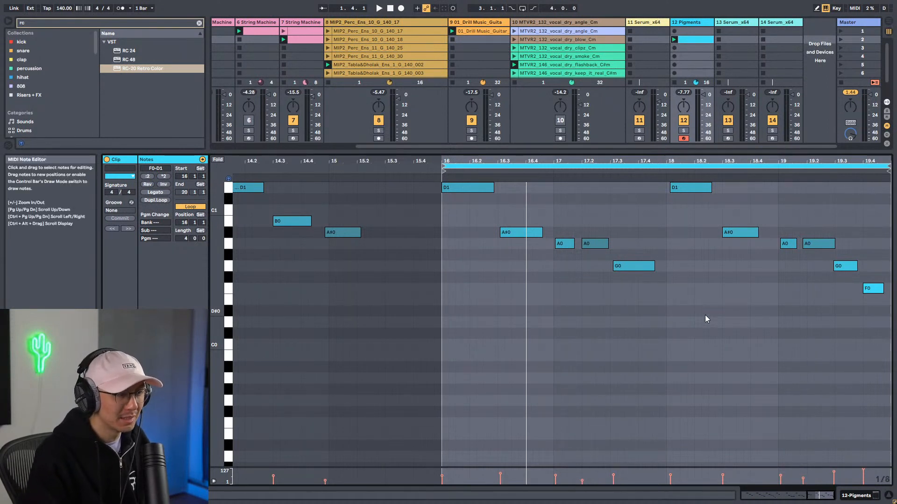
key(ctrl+a)
key(ctrl+u)
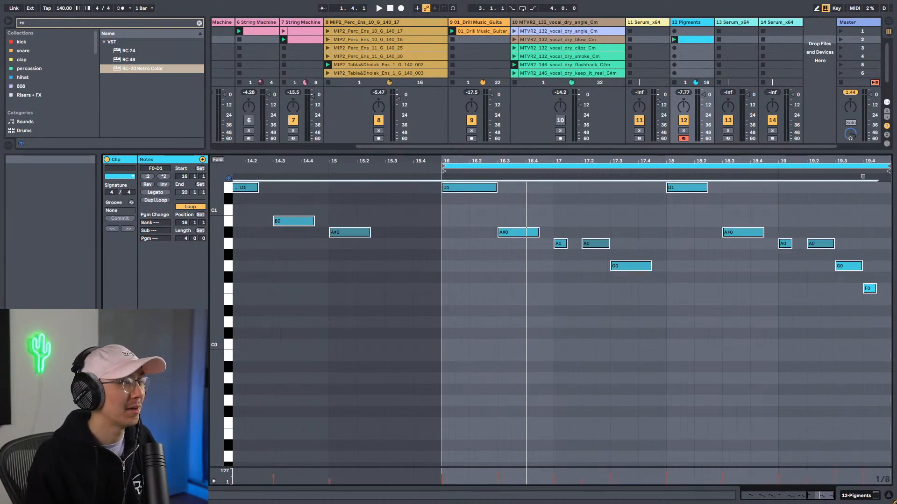
Step: Crop the Pigments clip to its four-bar loop
right_click(508, 299)
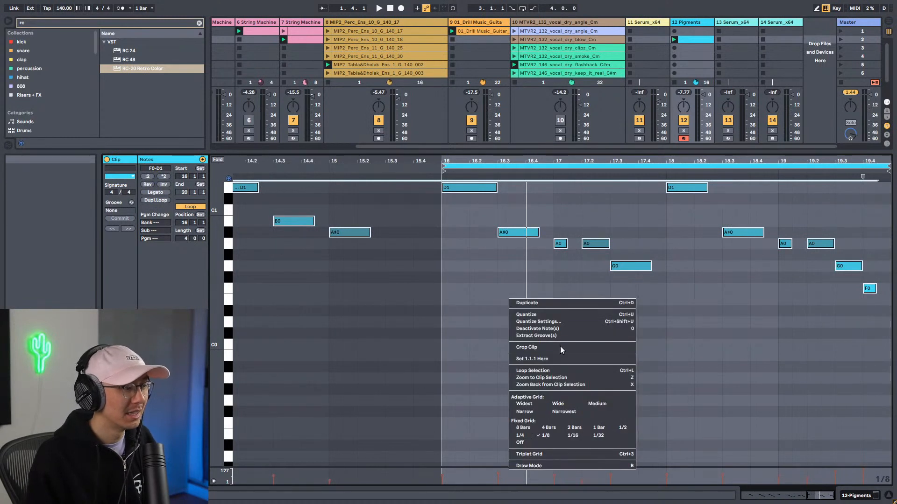
click(562, 348)
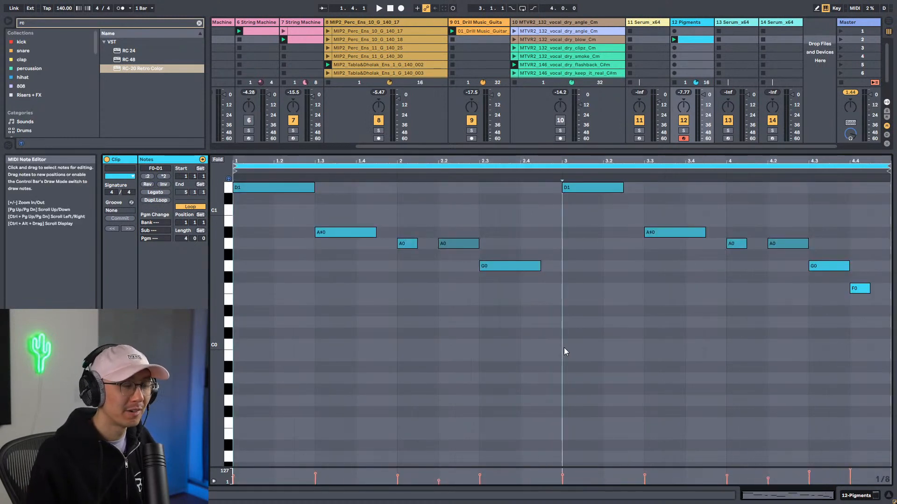
click(542, 332)
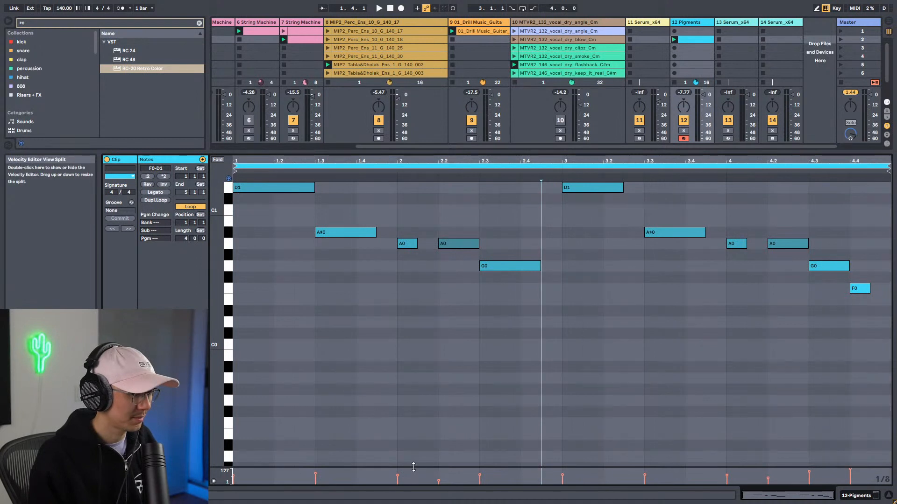
Step: Enlarge the velocity lane, level all bass notes to a velocity of about 96, and audition track 12 soloed
drag(411, 466, 412, 369)
click(427, 339)
click(508, 265)
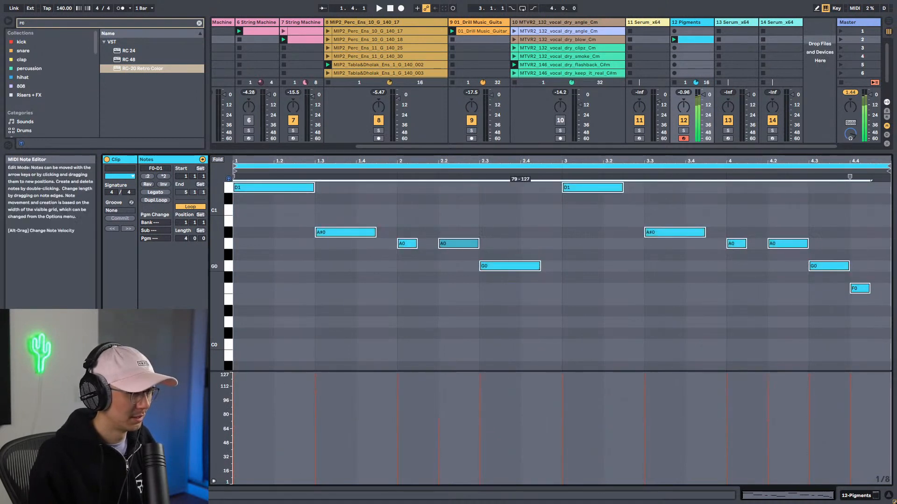
click(609, 211)
key(space)
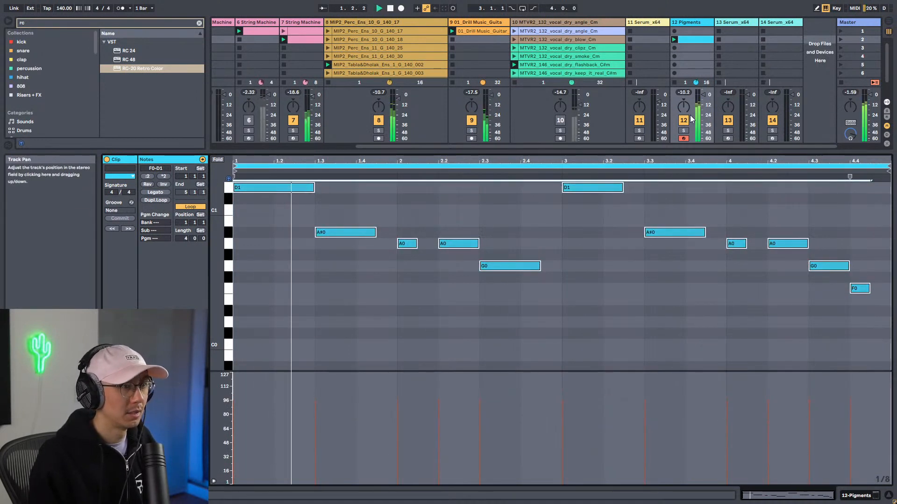
click(683, 131)
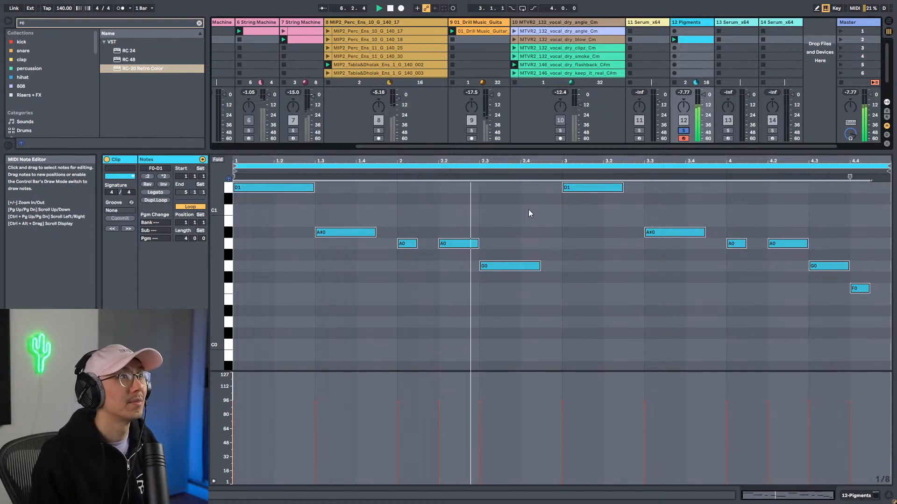
Step: Lengthen the first A0, both A#0 notes and the bar 3 D1 to narrow the gaps before their following notes
click(418, 312)
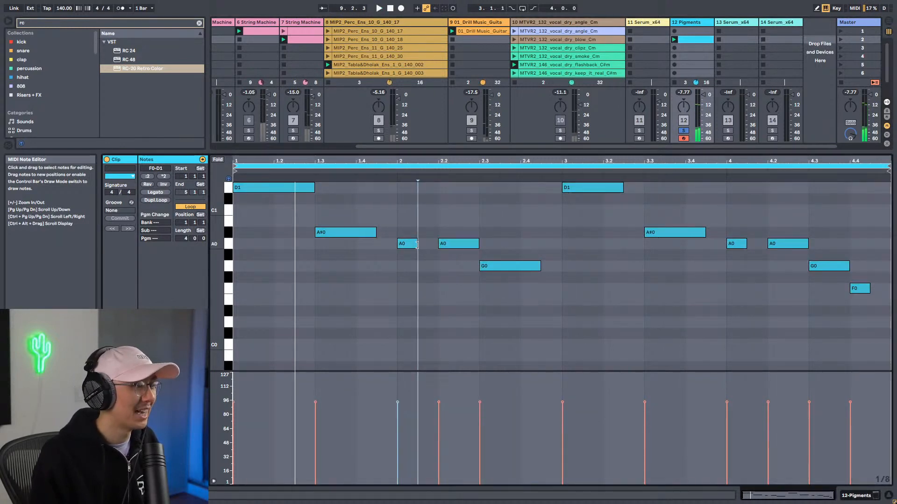
drag(416, 244, 430, 243)
click(442, 278)
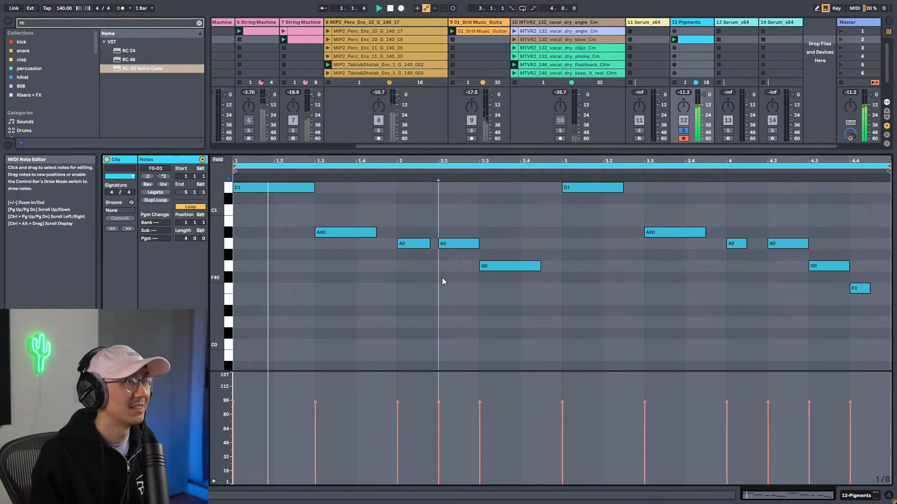
drag(375, 232, 387, 232)
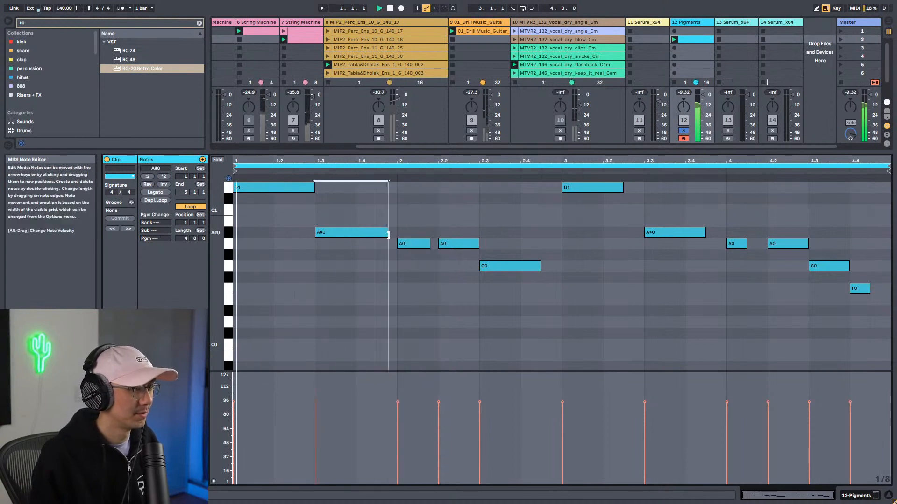
drag(622, 191, 643, 189)
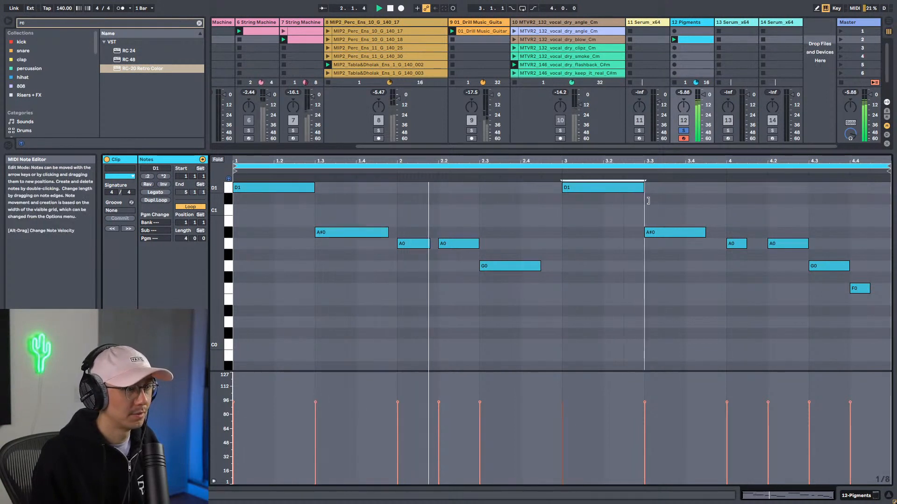
drag(704, 232, 718, 232)
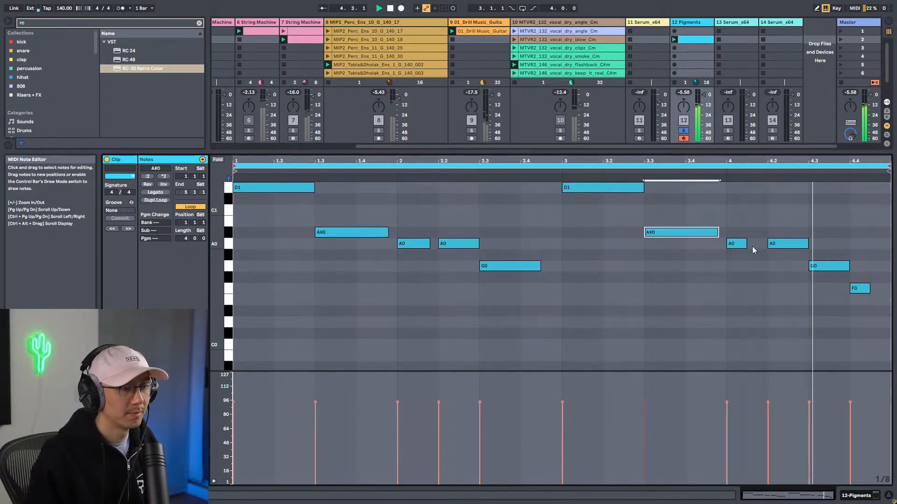
Step: Rework bar 4's A0 notes into two short hits and a longer one at 4.2, and lengthen the final F0
mouse_move(773, 244)
mouse_down()
mouse_move(763, 245)
mouse_move(786, 244)
mouse_move(778, 244)
mouse_up()
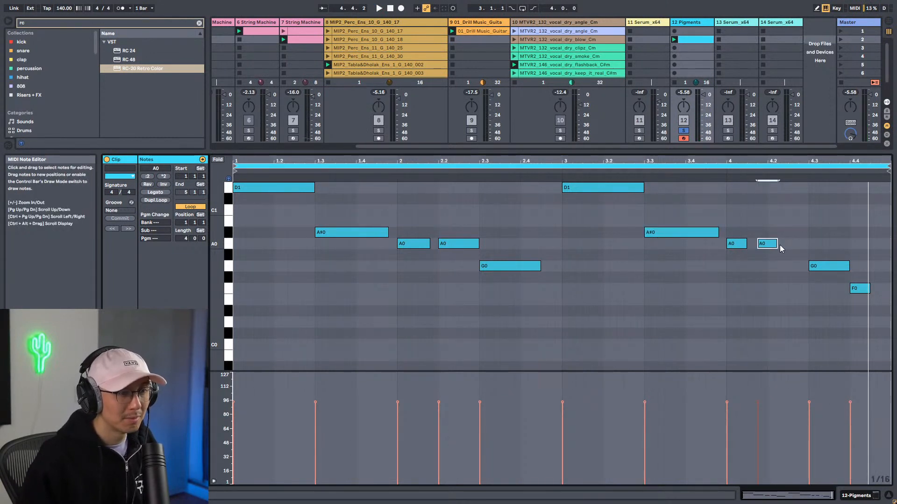
key(ctrl+d)
key(space)
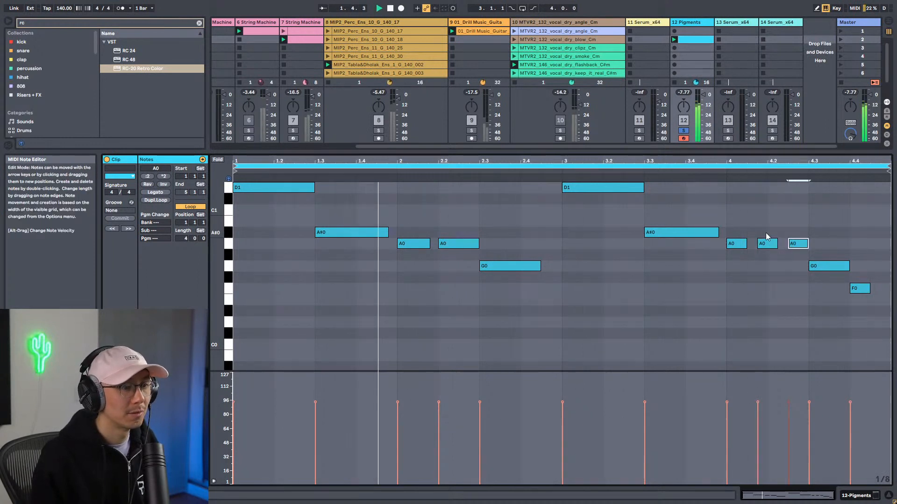
mouse_move(770, 245)
mouse_down()
mouse_move(760, 245)
mouse_move(774, 243)
mouse_move(755, 264)
mouse_move(742, 244)
mouse_move(799, 247)
mouse_up()
drag(869, 290, 885, 292)
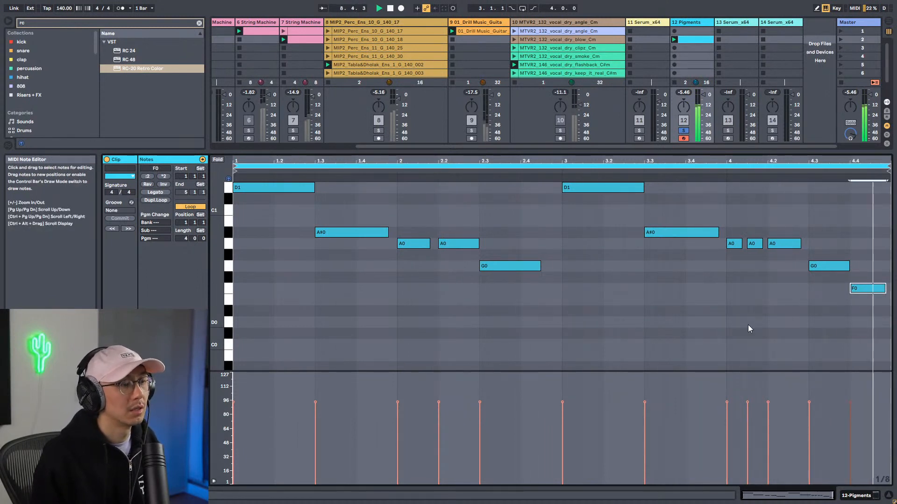
Step: Unsolo the Pigments track and enlarge the session mixer area above the clip's notes
click(643, 322)
click(683, 130)
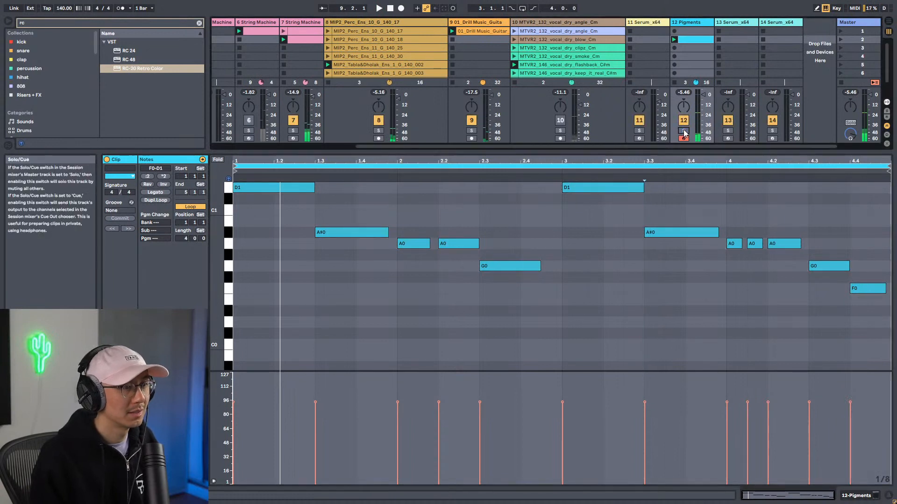
click(683, 131)
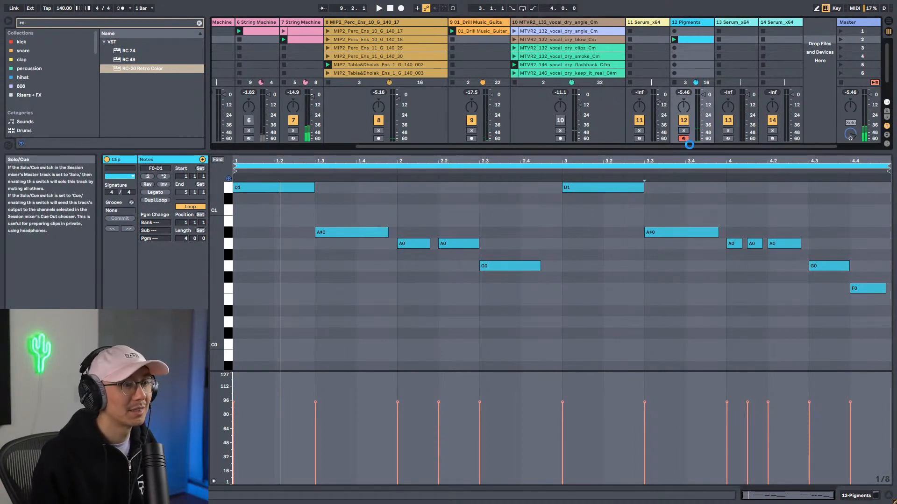
drag(692, 152, 706, 320)
Step: Mute the guitar loop on track 9, activate the vocal on track 10, and restart playback
click(473, 289)
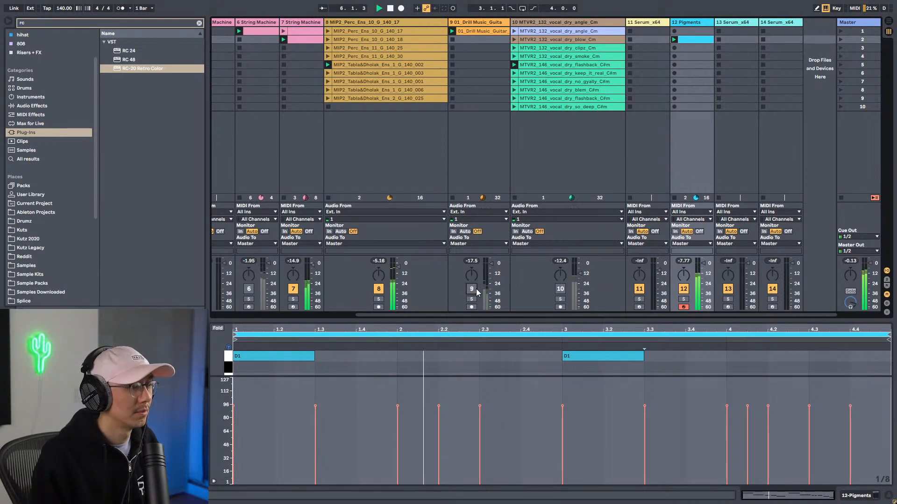
drag(526, 321, 532, 355)
key(space)
click(561, 323)
key(space)
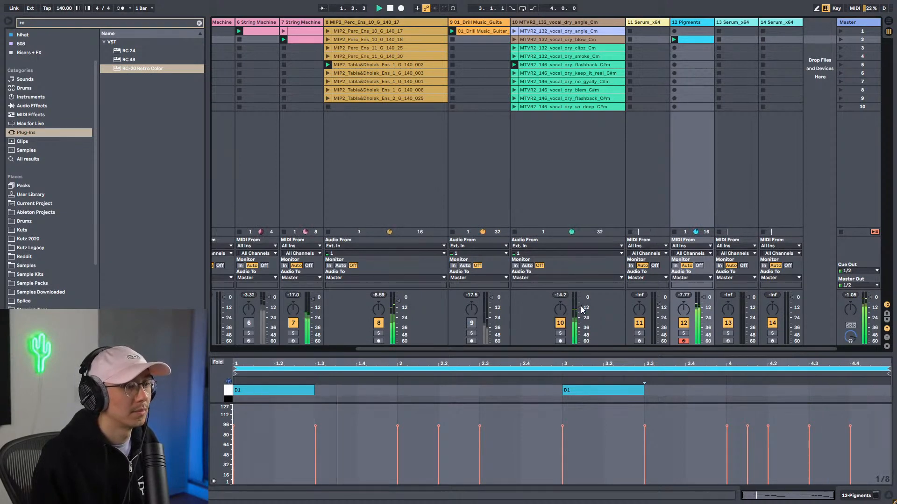
Step: Solo the vocal track (track 10) and bring up its device chain
key(space)
click(560, 333)
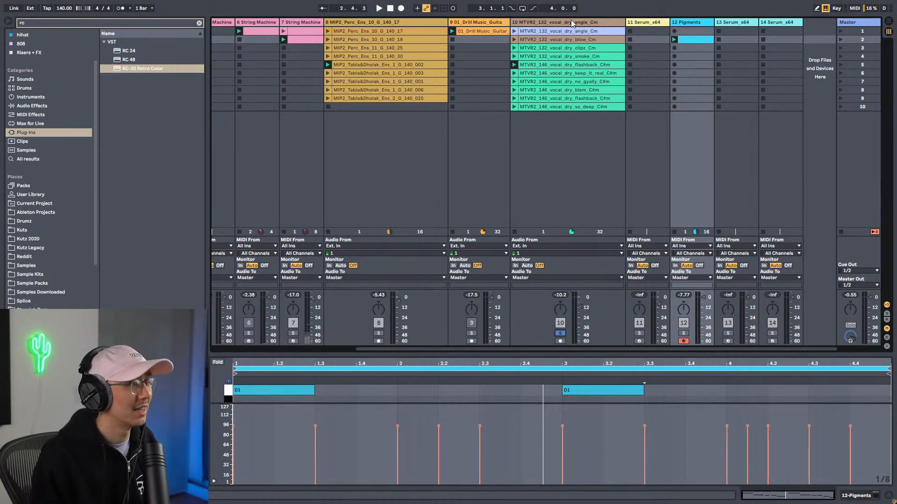
click(571, 23)
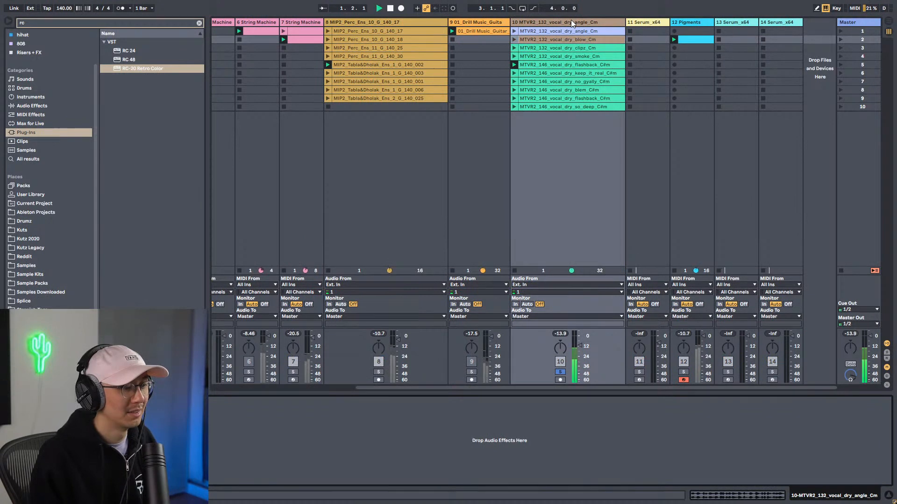
Step: Search the plug-ins for Nectar and add the VST version of Nectar 3 to the vocal track
click(199, 23)
click(531, 181)
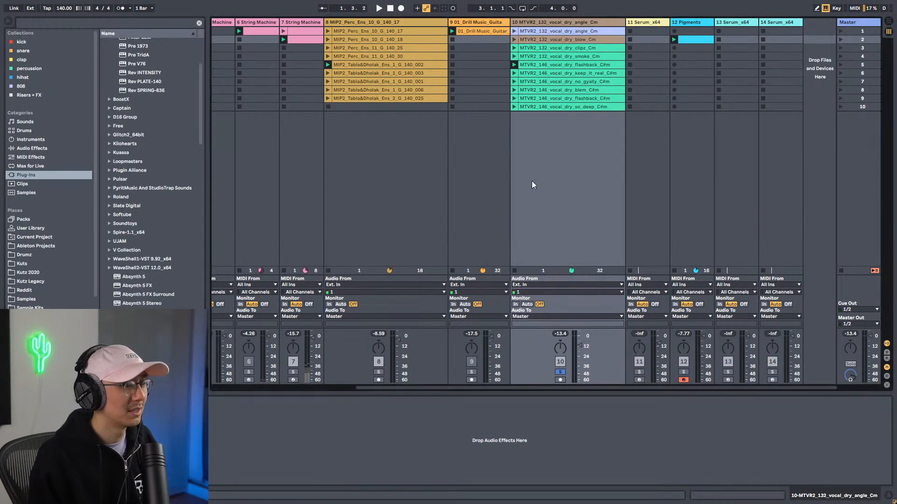
key(space)
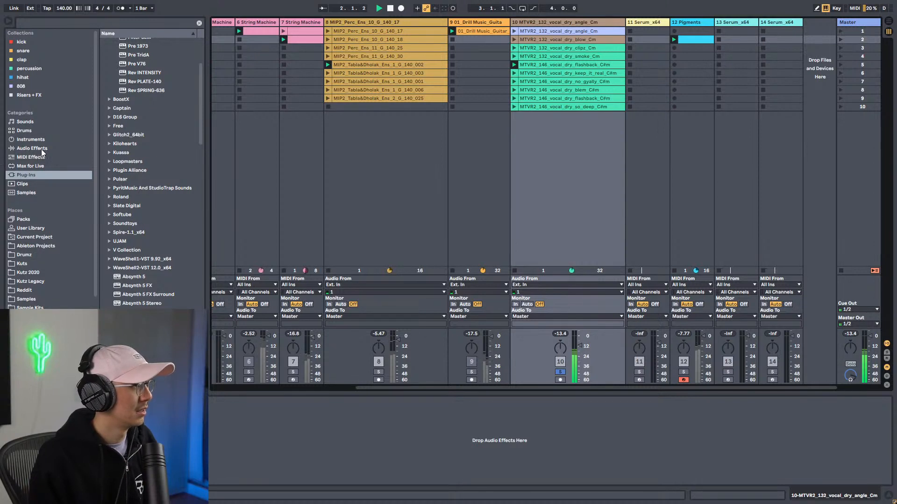
scroll(196, 103, up, 3)
scroll(196, 105, up, 1)
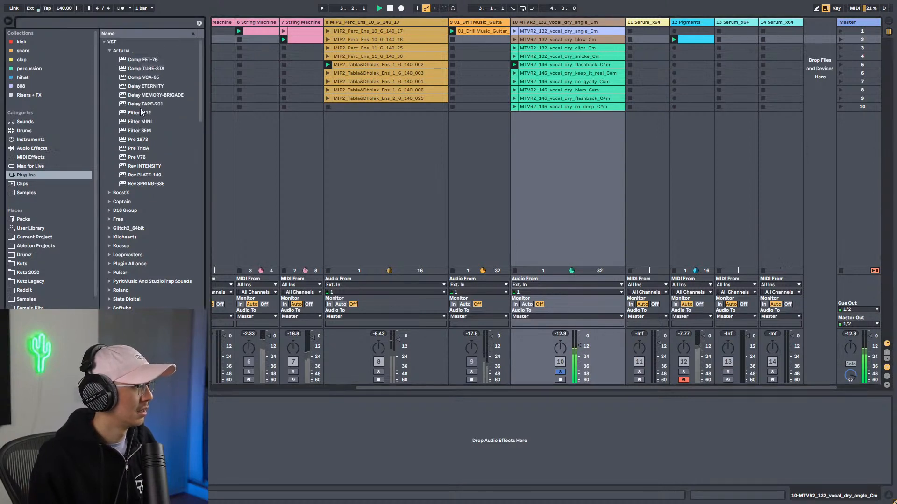
click(113, 25)
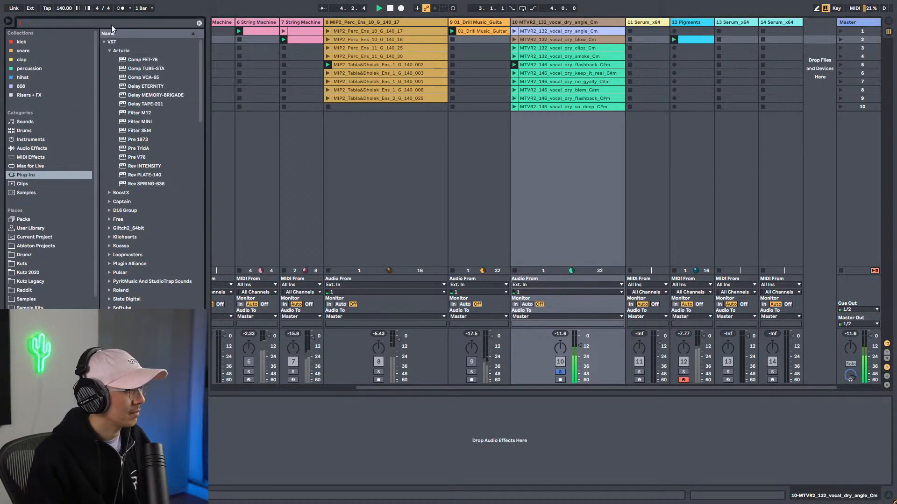
text(nect)
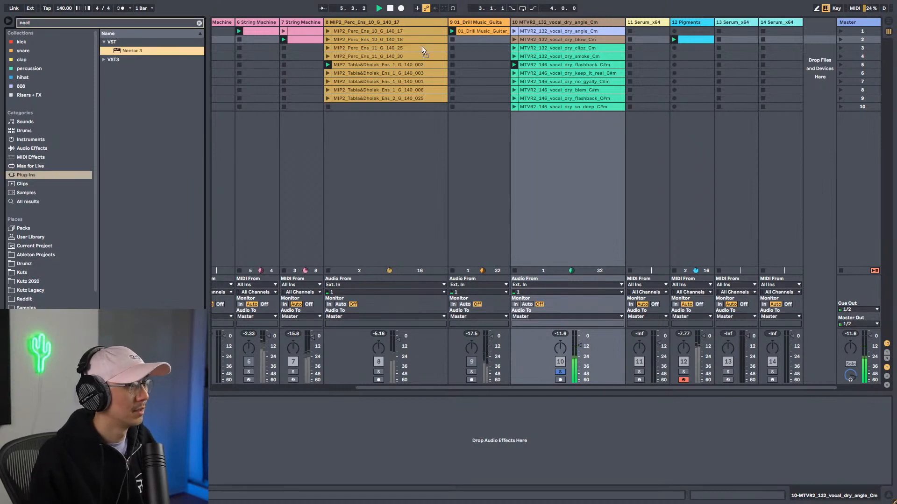
drag(579, 24, 579, 22)
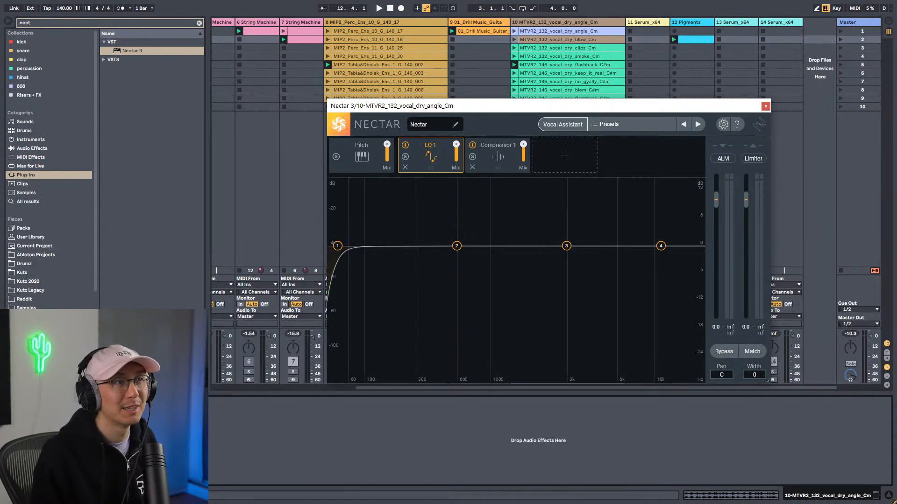
Step: Audition the soloed vocal, then load the Clean Rap preset from the Music category in Nectar 3
click(544, 456)
key(space)
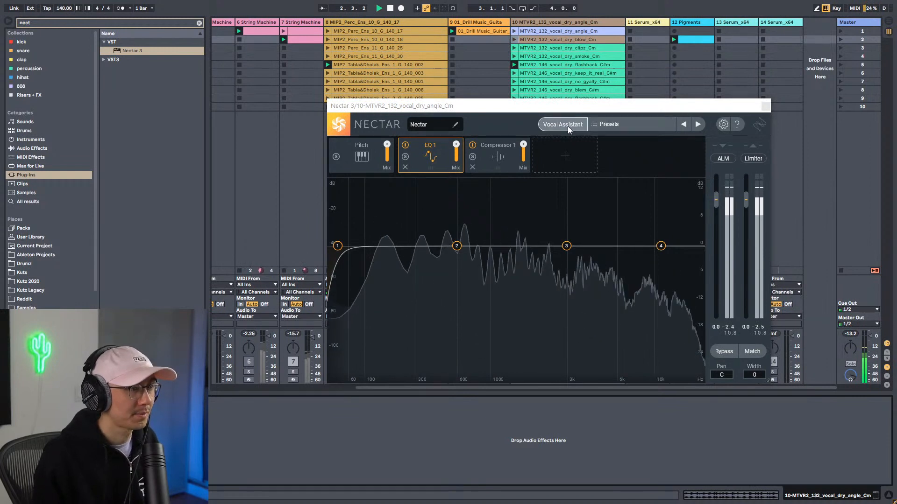
key(space)
click(617, 123)
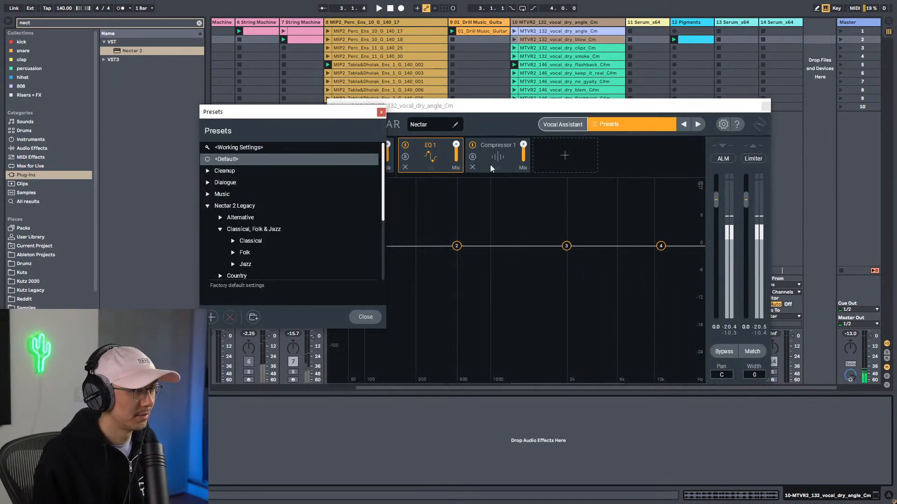
drag(343, 112, 476, 180)
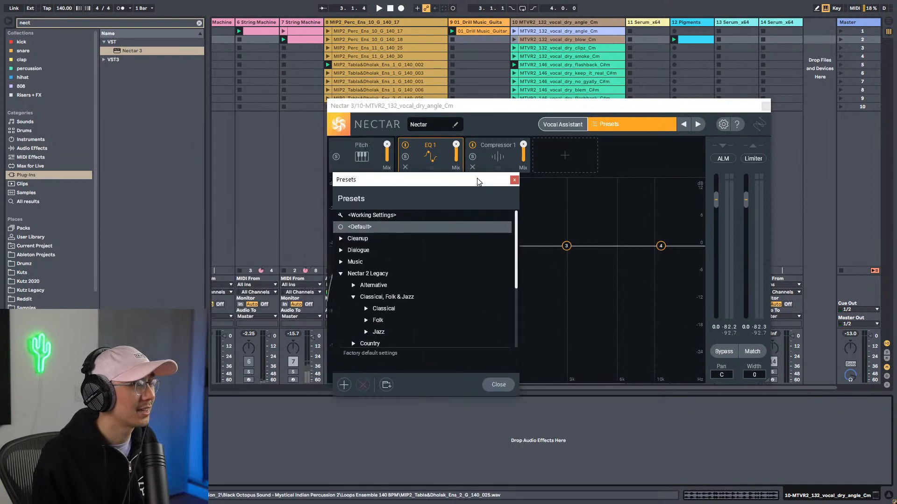
scroll(450, 286, down, 3)
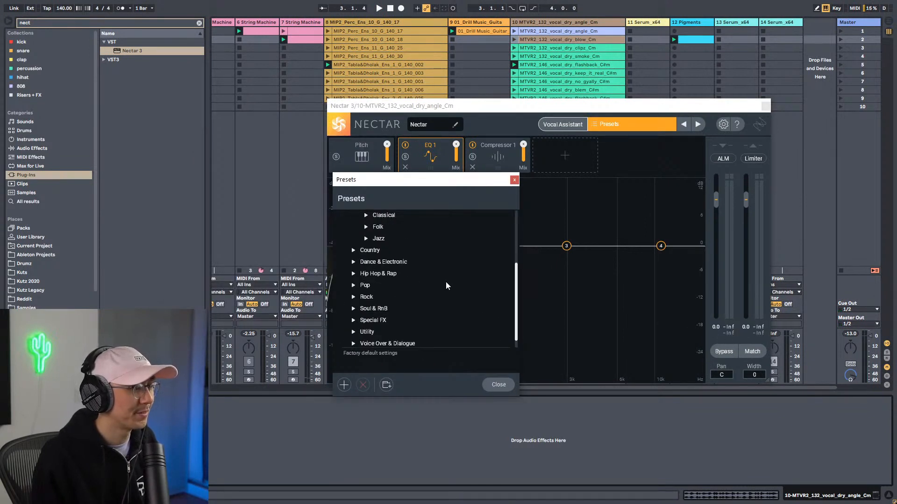
scroll(383, 290, up, 3)
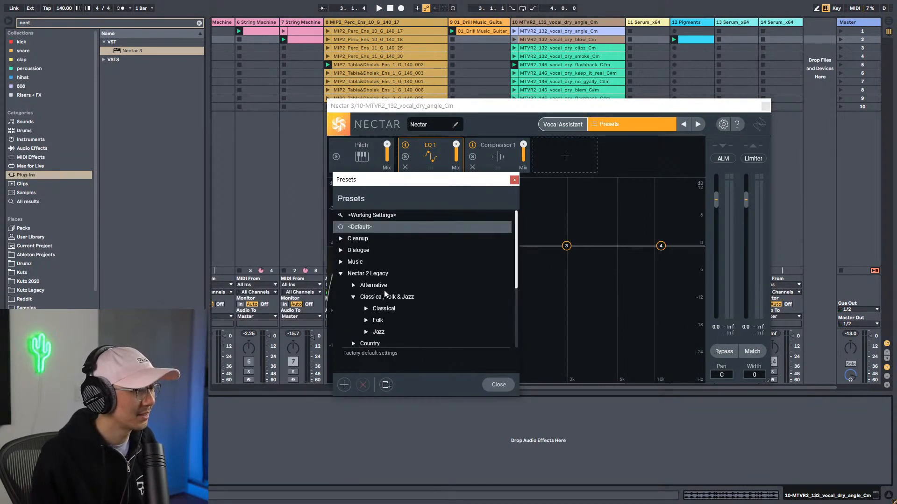
click(342, 262)
scroll(414, 299, down, 3)
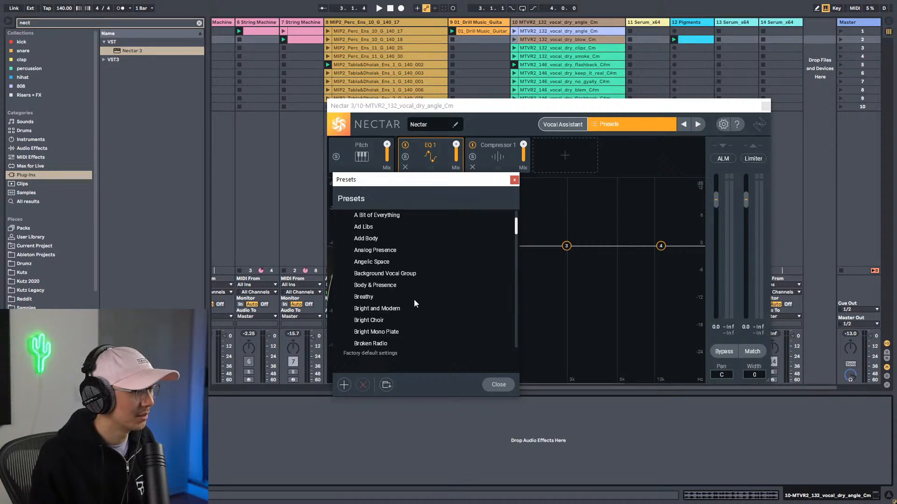
scroll(414, 304, down, 2)
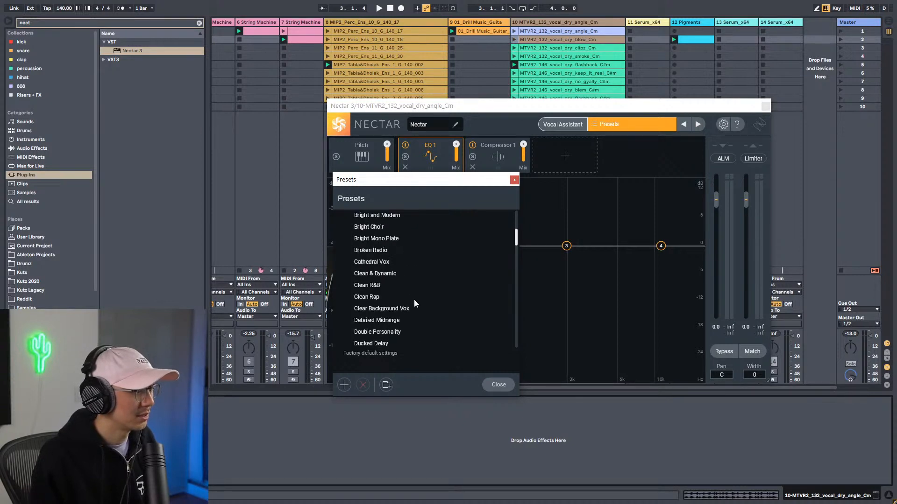
click(368, 297)
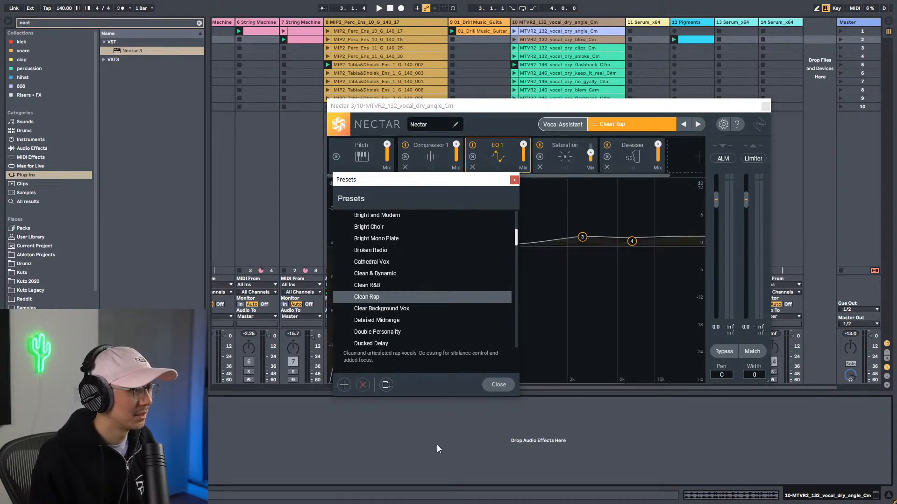
key(Escape)
Step: Add Arturia's Rev INTENSITY reverb to the vocal track and lower its dry/wet to about 0.116 during playback
key(space)
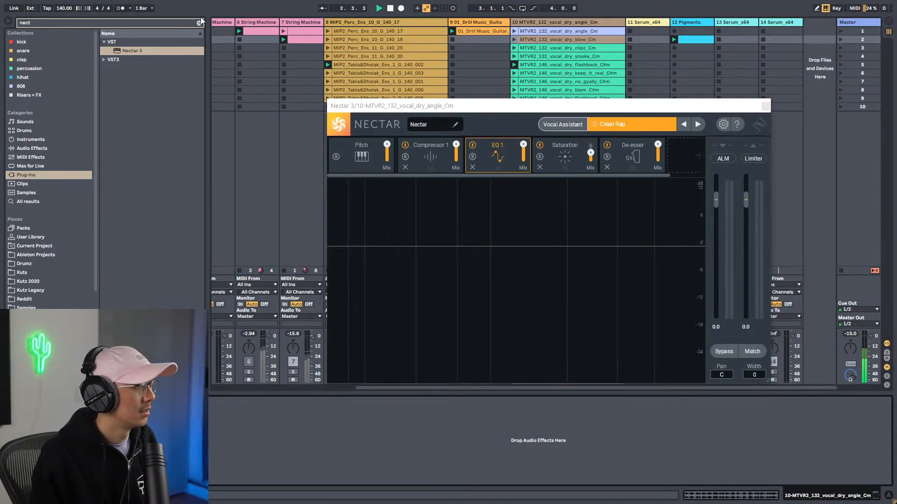
click(200, 22)
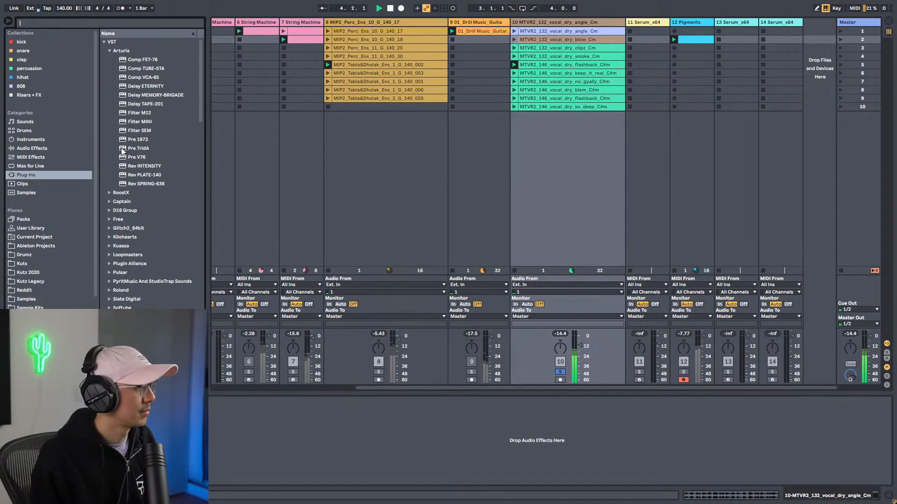
drag(143, 166, 311, 446)
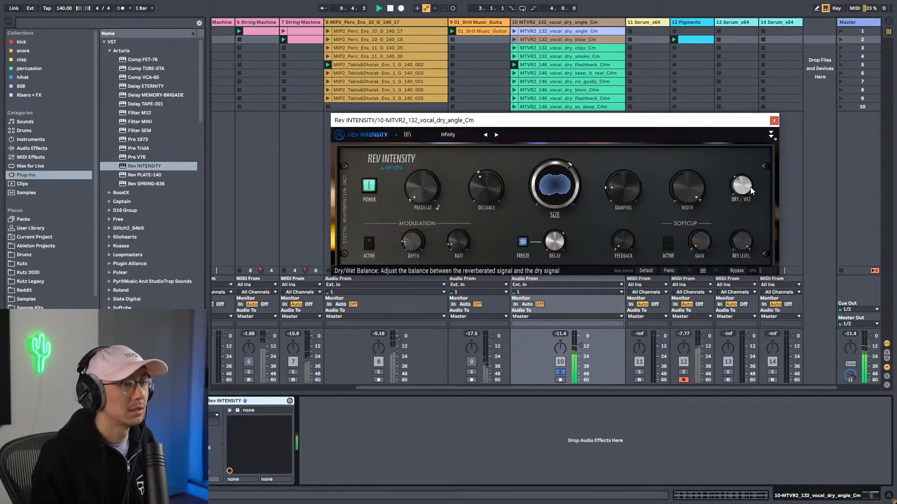
drag(742, 186, 742, 212)
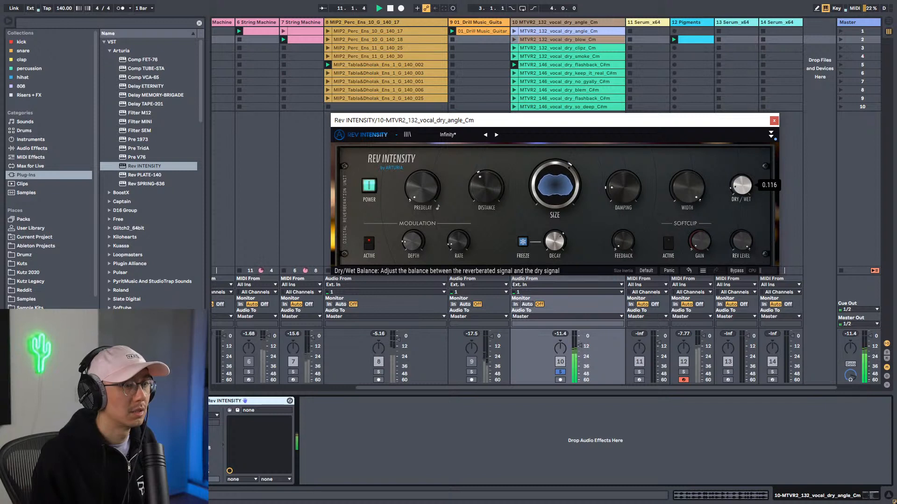
click(774, 120)
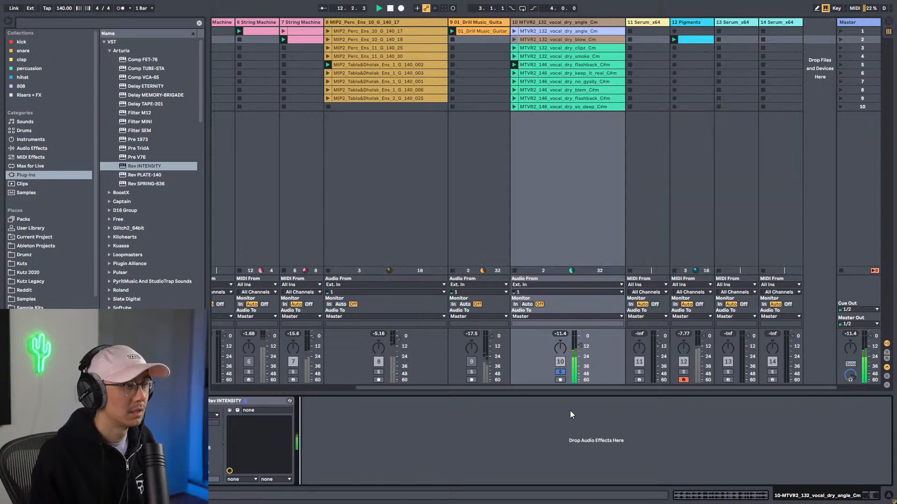
Step: Launch the vocal_dry_keep_it_real_C#m clip, unsolo the vocal track and reactivate the drill guitar track (track 9)
click(513, 73)
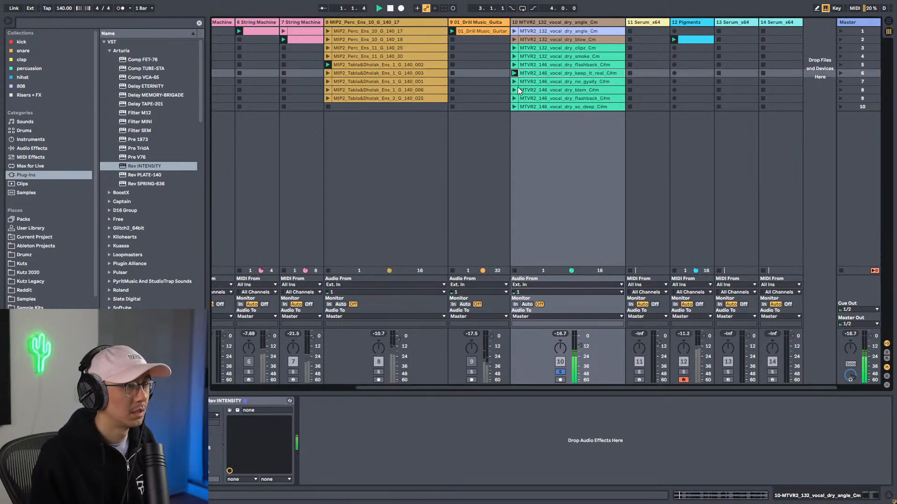
click(560, 372)
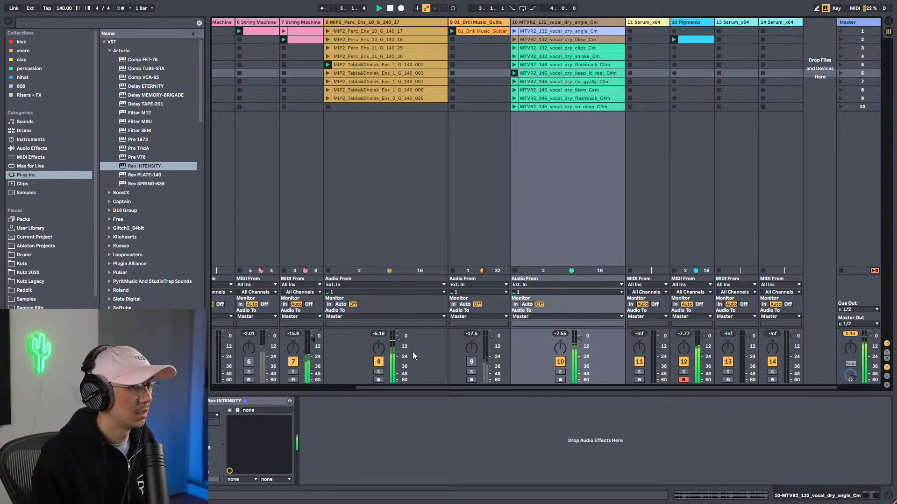
click(472, 364)
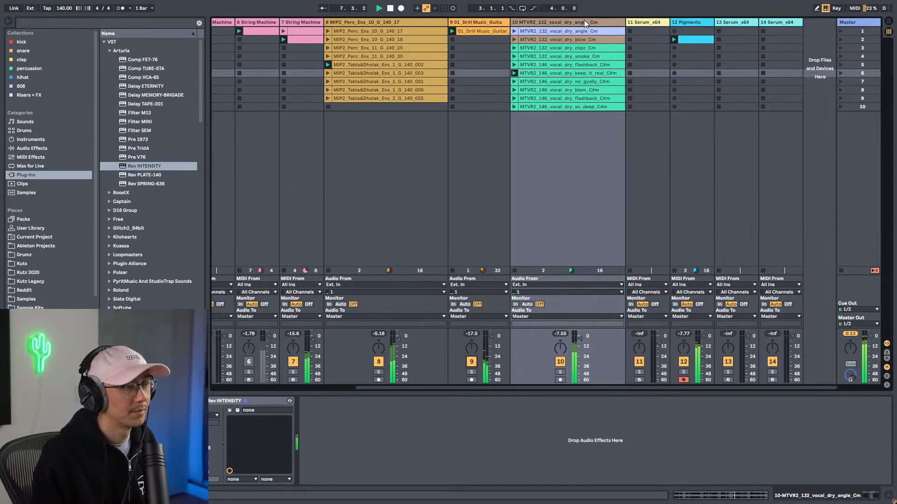
Step: Reduce Rev INTENSITY's dry/wet to about 0.080 and insert an EQ Eight before it with its low cut moved to a higher frequency
click(289, 401)
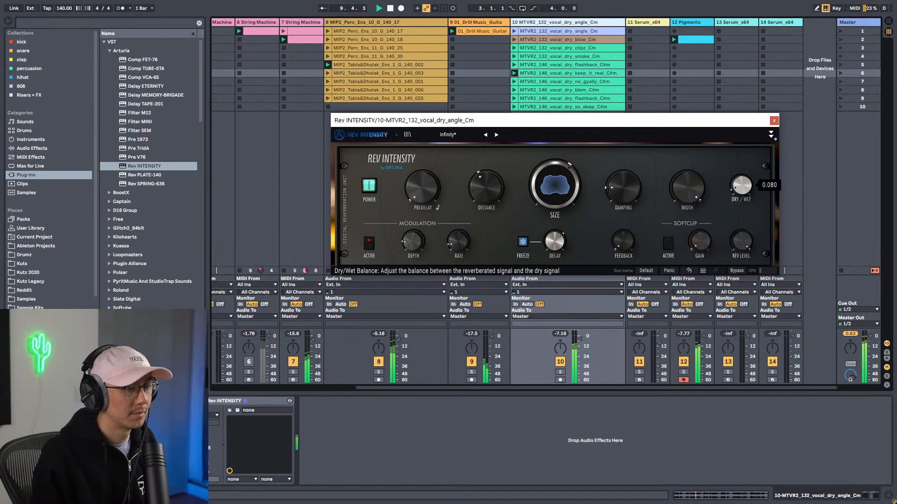
click(44, 147)
drag(126, 166, 203, 430)
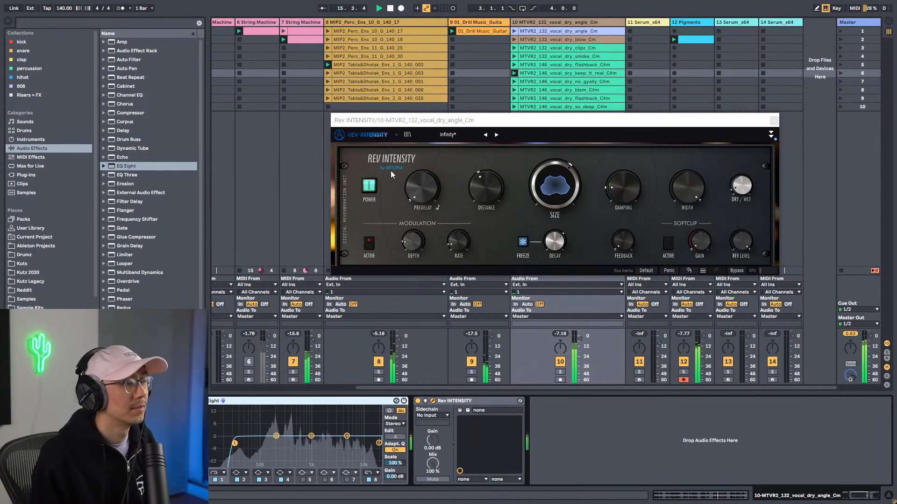
drag(235, 442, 274, 443)
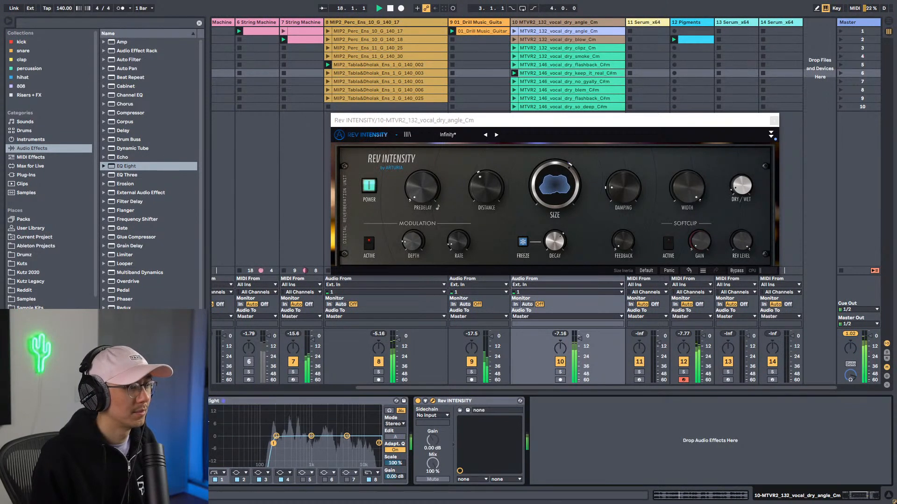
click(774, 120)
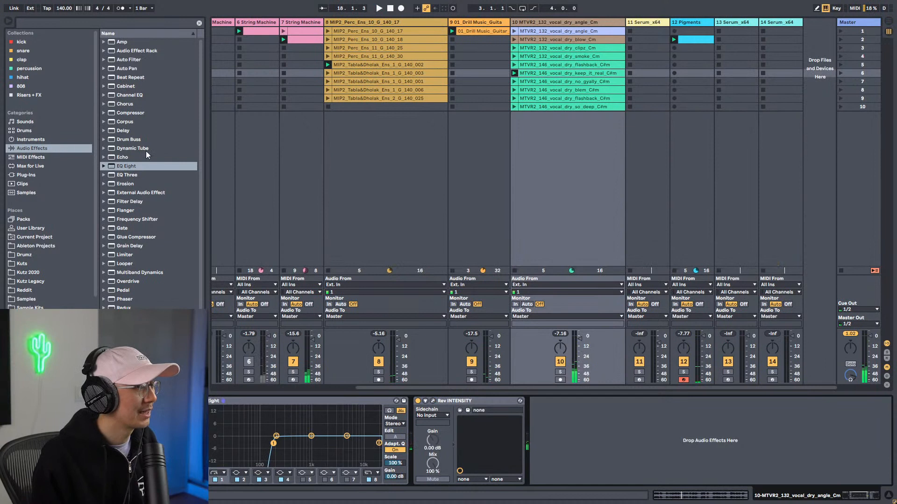
Step: Insert an Echo between EQ Eight and Rev INTENSITY and set its dry/wet to 11%, soloing the vocal only while adjusting
drag(123, 159, 428, 406)
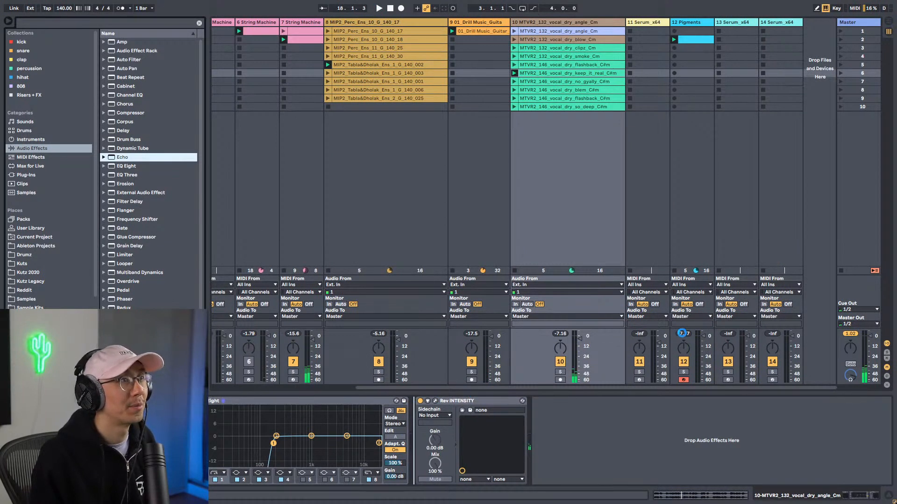
drag(415, 421, 415, 420)
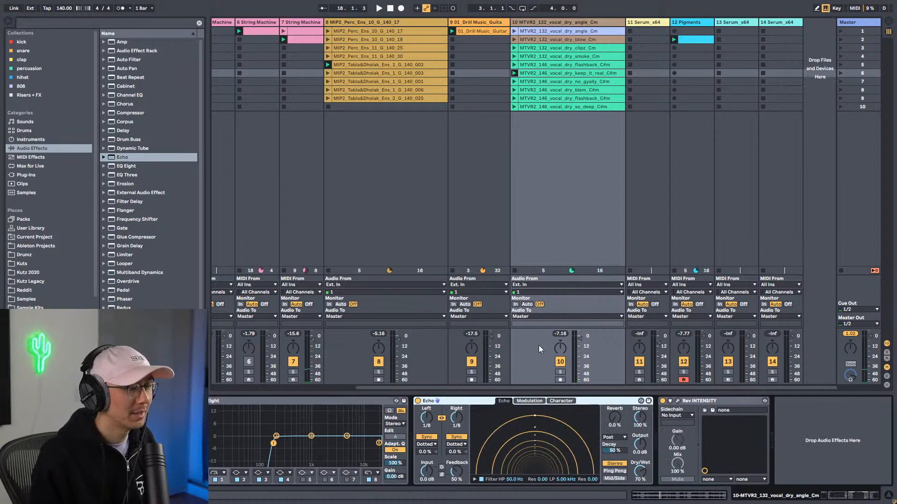
click(560, 372)
key(space)
drag(640, 471, 640, 485)
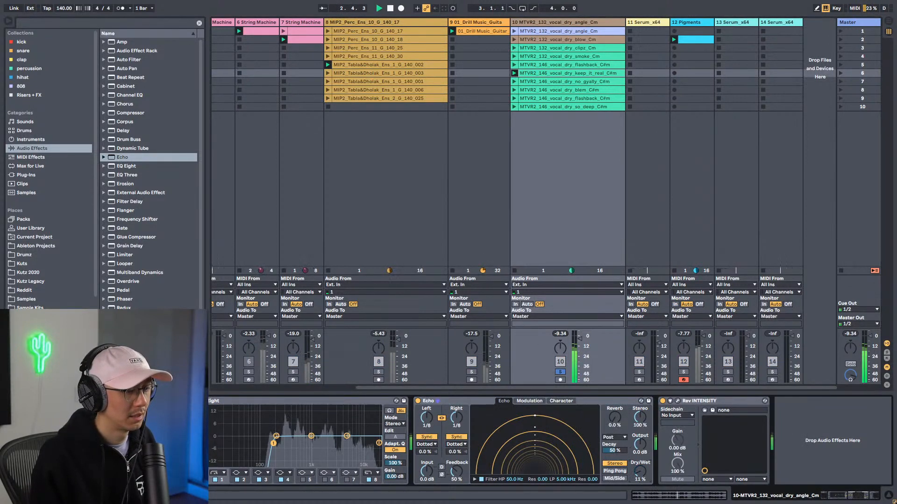
click(560, 372)
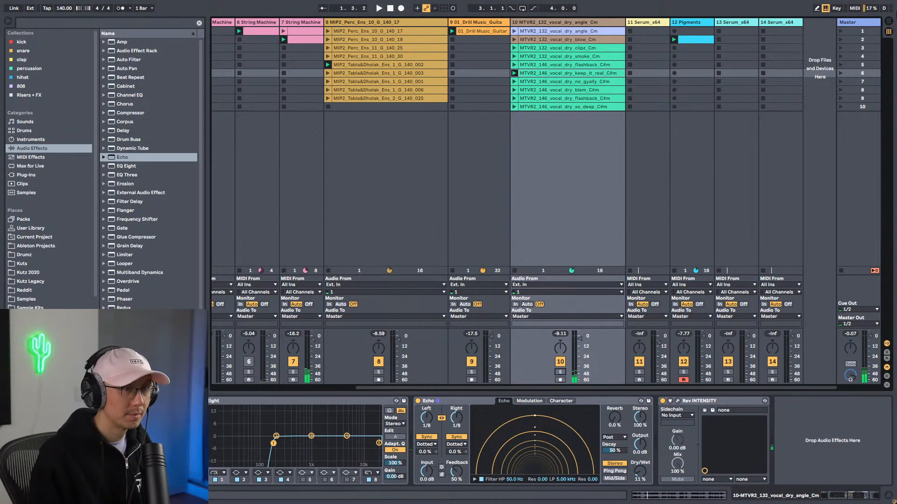
Step: Switch to the Arrangement View and collapse all the tracks
click(888, 22)
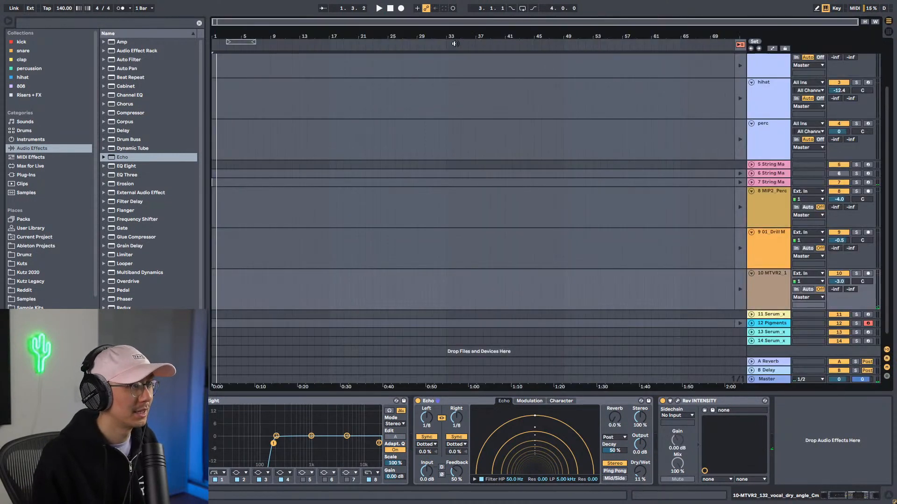
scroll(447, 72, up, 3)
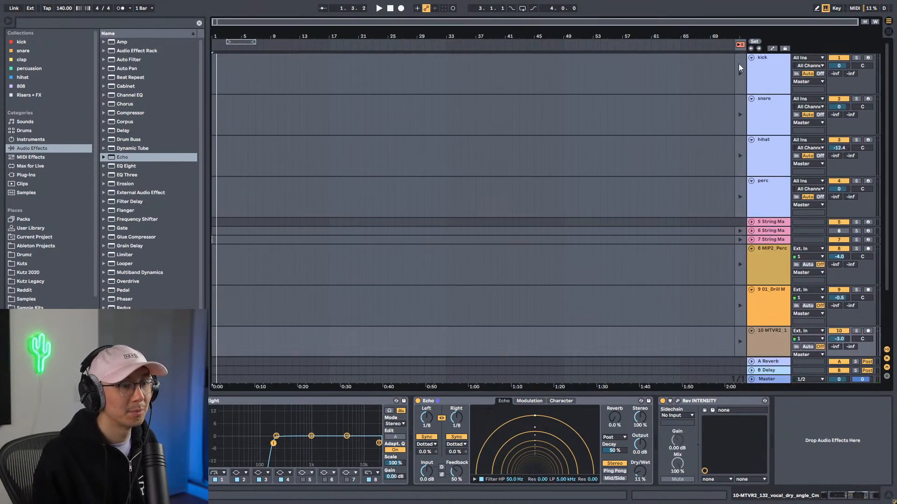
alt+click(752, 97)
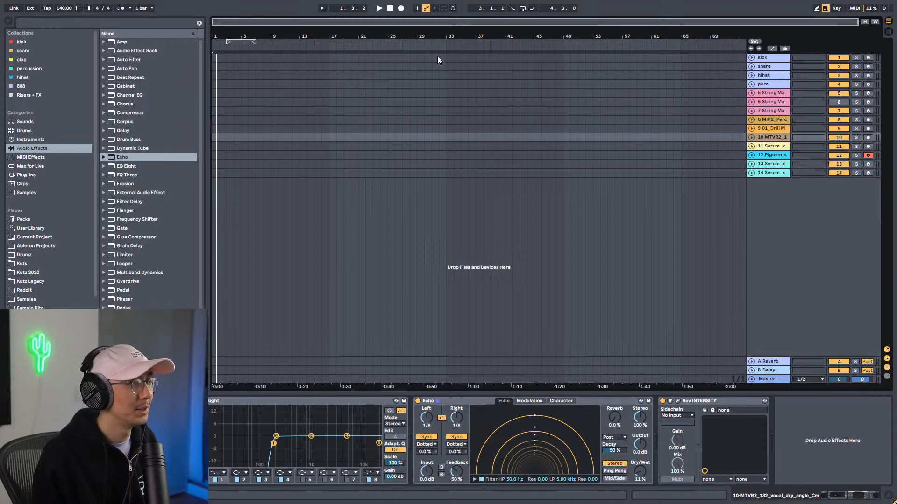
Step: Place the insert marker at bar 33 on the kick track, return to the Session View and start playback
click(446, 57)
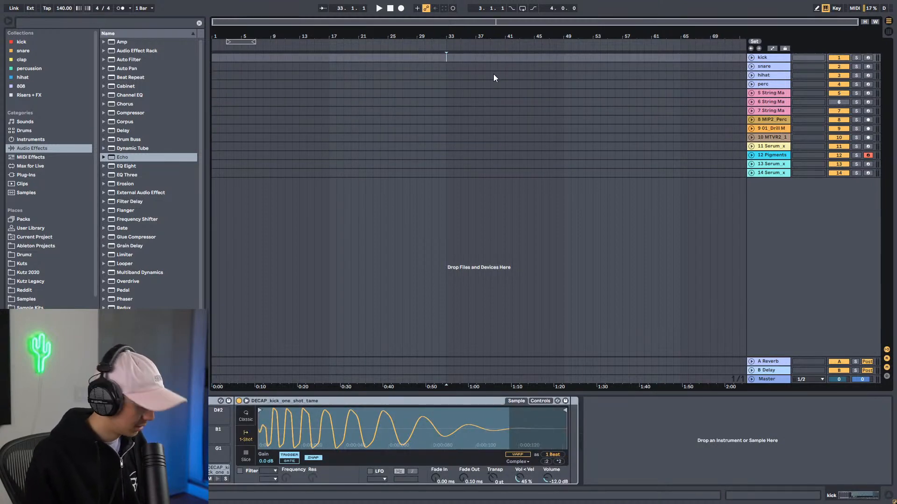
click(889, 32)
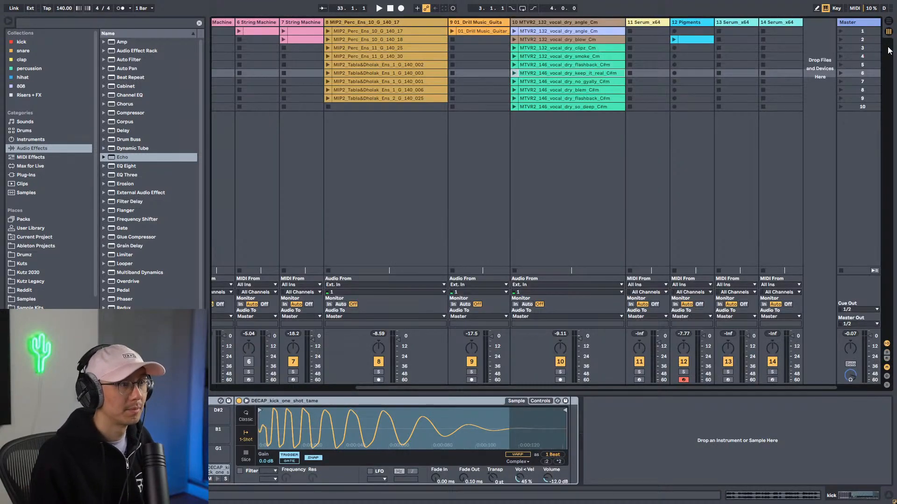
key(space)
click(508, 194)
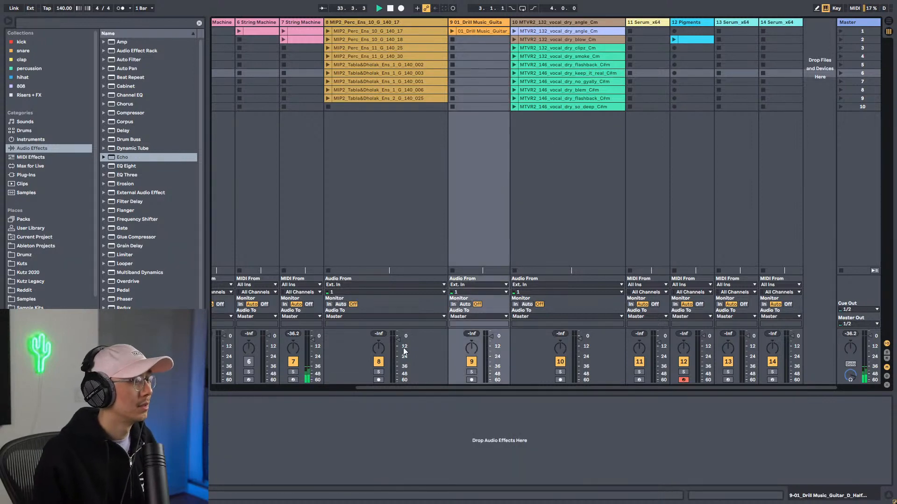
drag(379, 387, 224, 387)
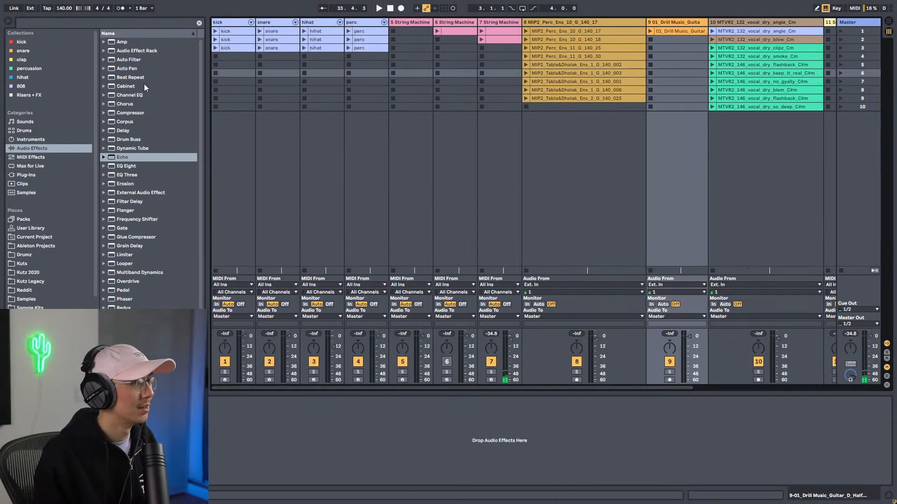
Step: Launch the third-row kick, snare, hihat and perc clips plus the second String Machine clip on track 7
click(216, 48)
click(259, 48)
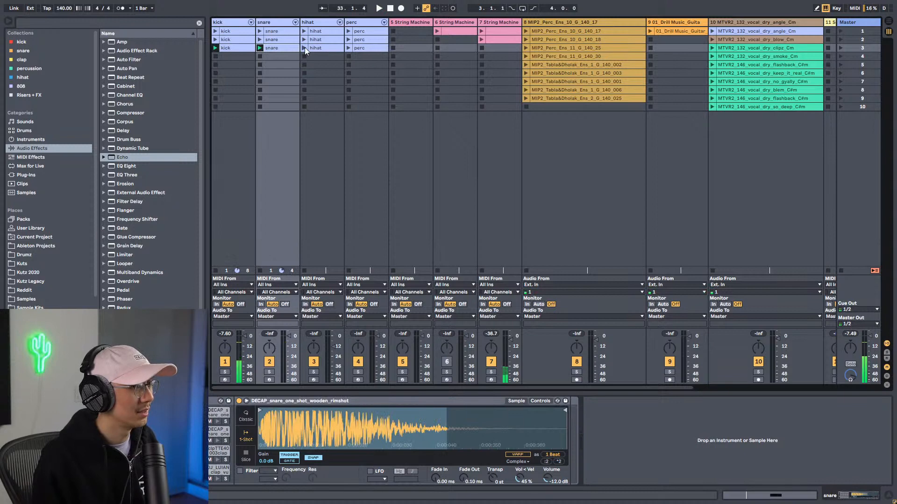
click(304, 48)
click(348, 48)
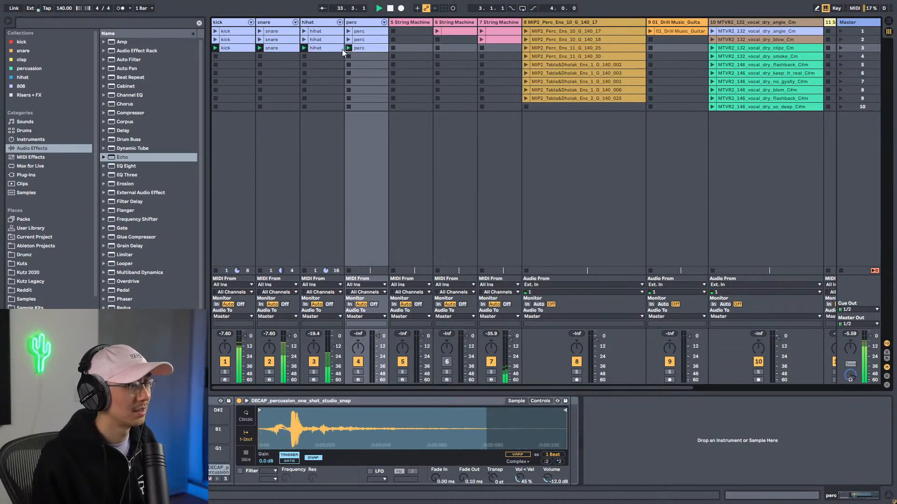
click(482, 39)
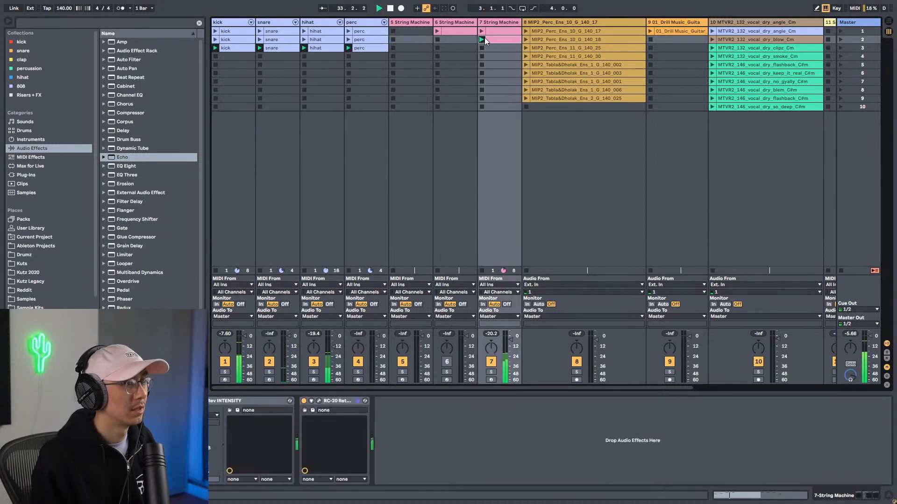
Step: Audition the percussion loops on track 8 and settle on MIP2_Tabla&Dholak_Ens_1_G_140_003
click(526, 98)
click(526, 65)
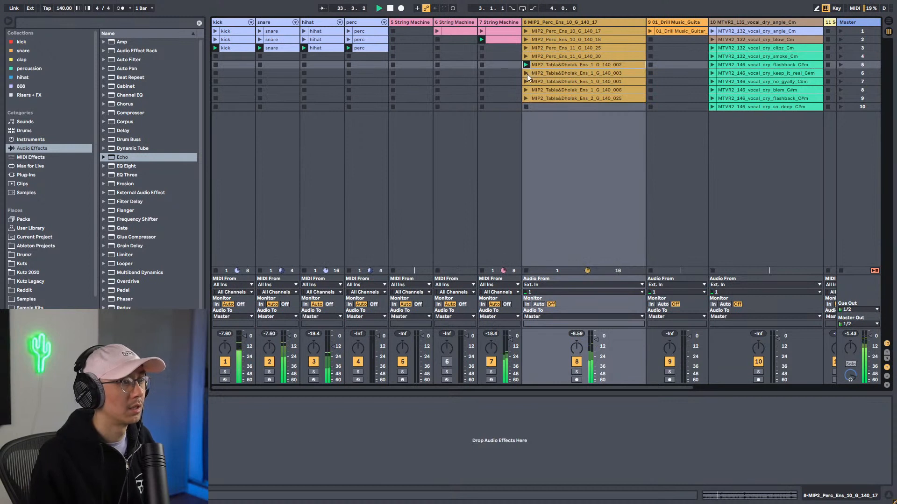
click(528, 49)
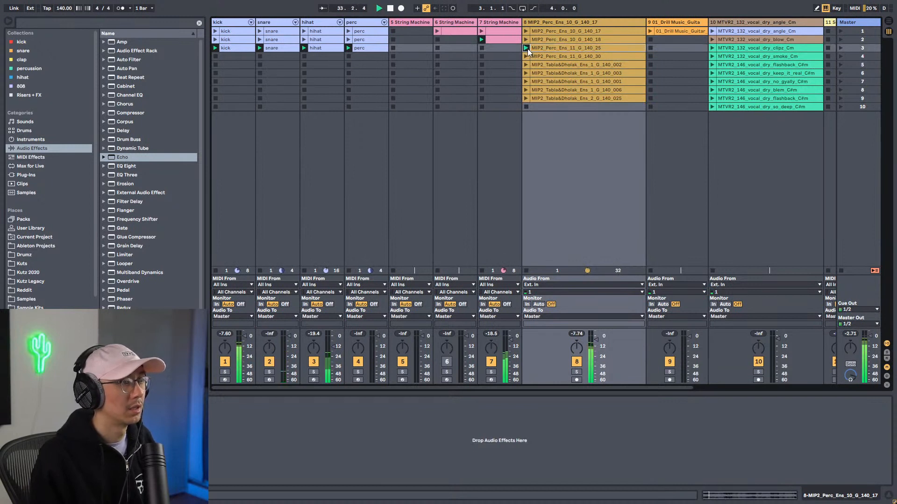
click(526, 81)
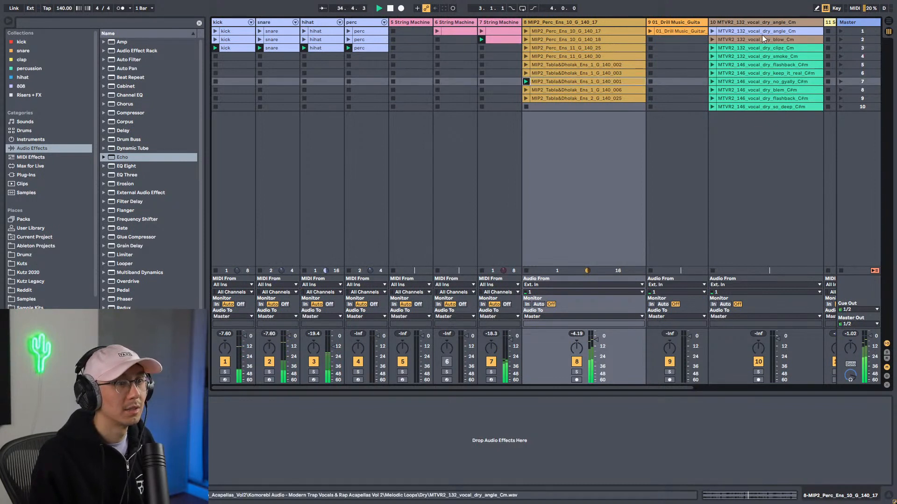
click(522, 71)
click(527, 74)
click(525, 65)
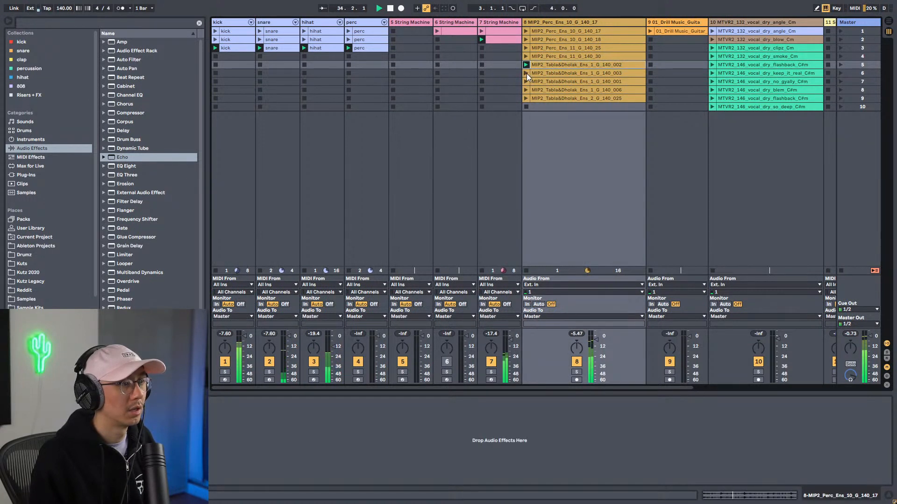
click(526, 73)
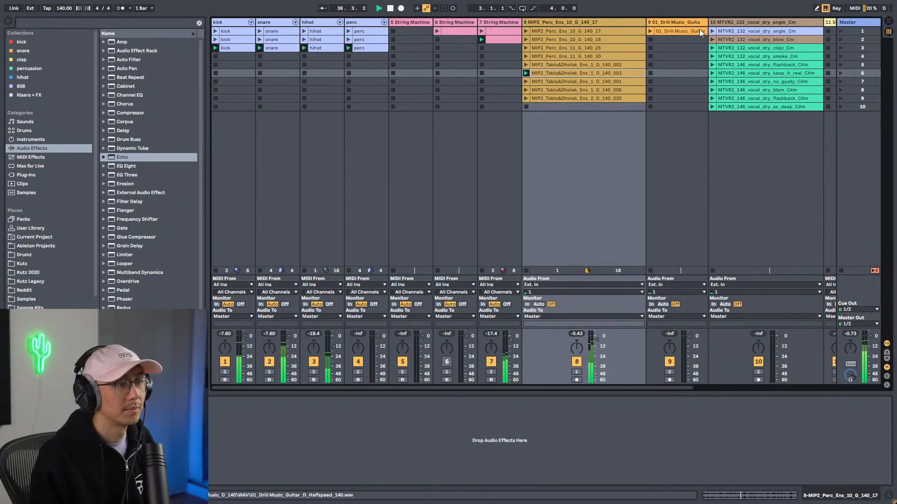
Step: Launch the drill guitar clip and the Pigments clip, and capture all the playing clips as a new scene
click(650, 31)
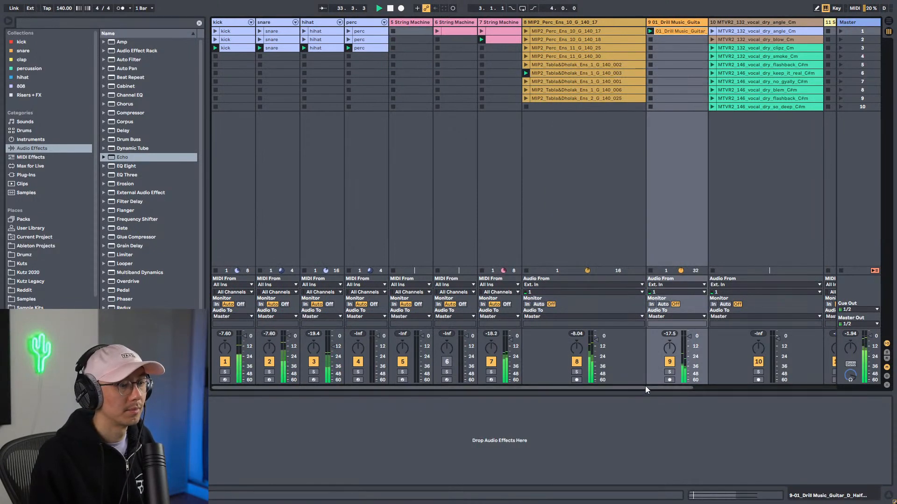
scroll(645, 385, right, 5)
click(675, 39)
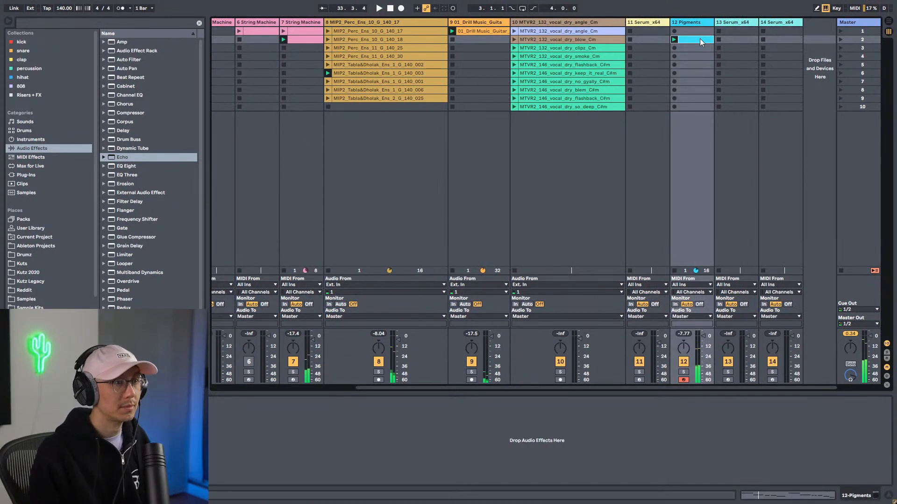
key(ctrl+shift+i)
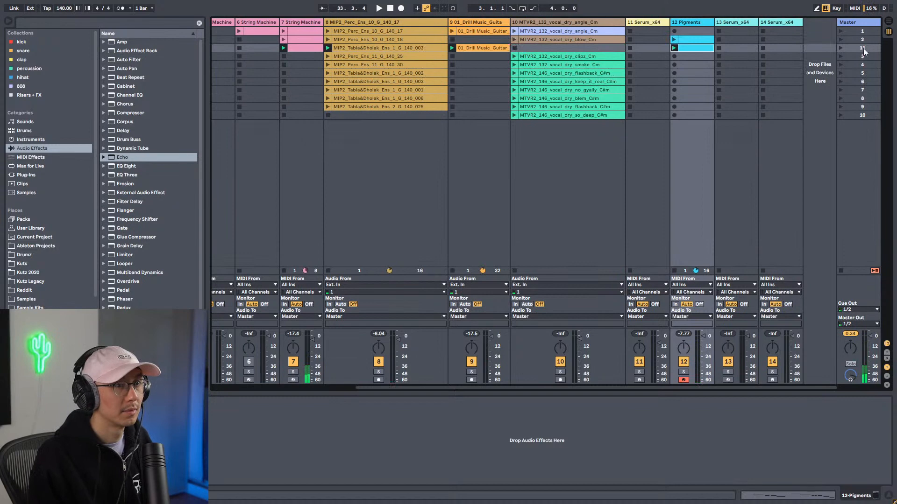
Step: Paste the captured scene's clips at bar 33 in the Arrangement View, switch playback back to the arrangement and play it
click(889, 22)
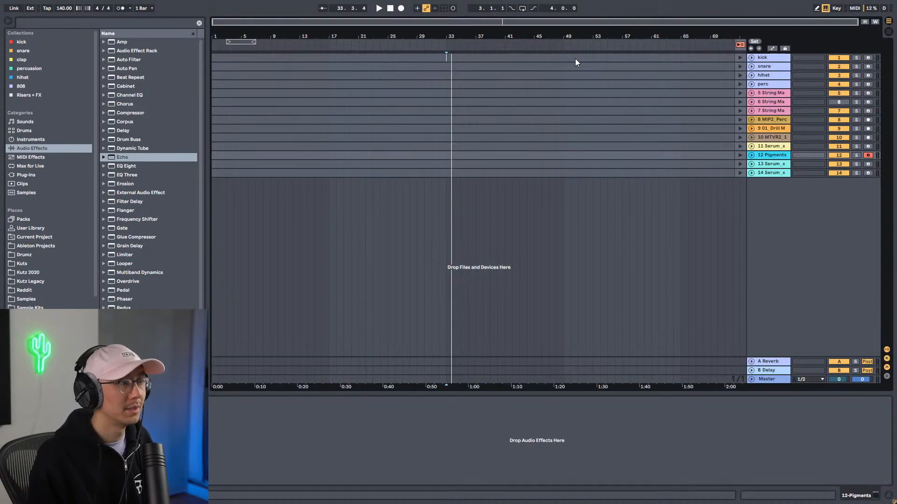
key(ctrl+v)
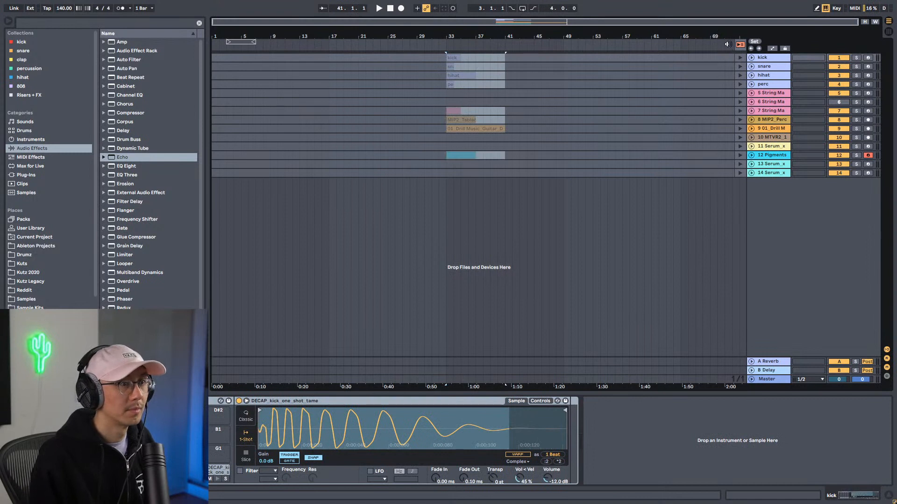
click(740, 45)
key(space)
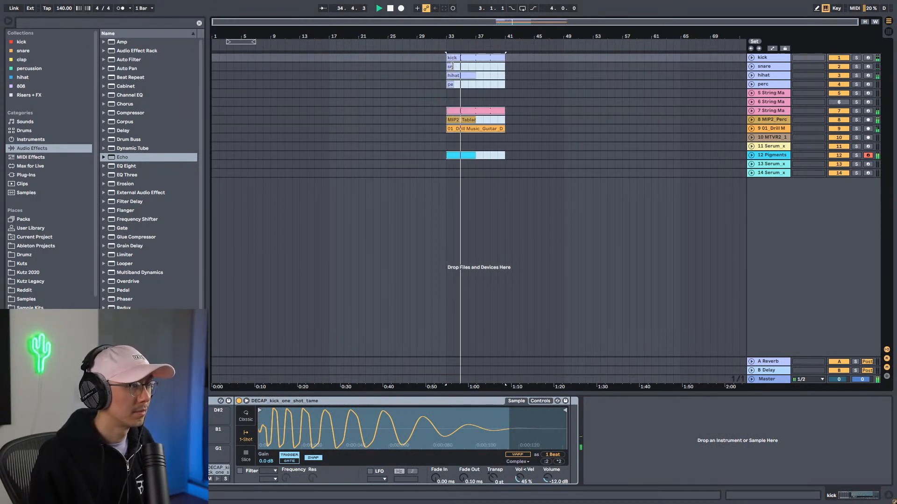
Step: Extend the shorter snare, hihat, perc, Tabla and Pigments clips to bar 41 and replay the section
click(455, 68)
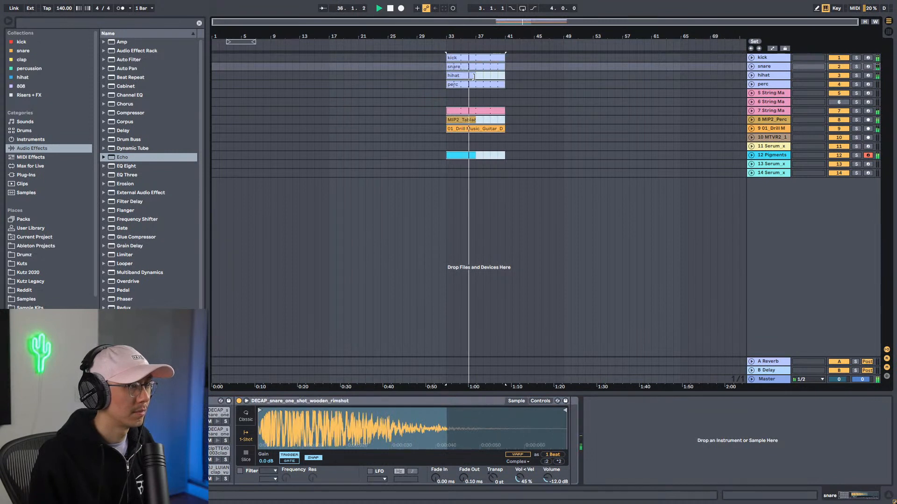
click(473, 76)
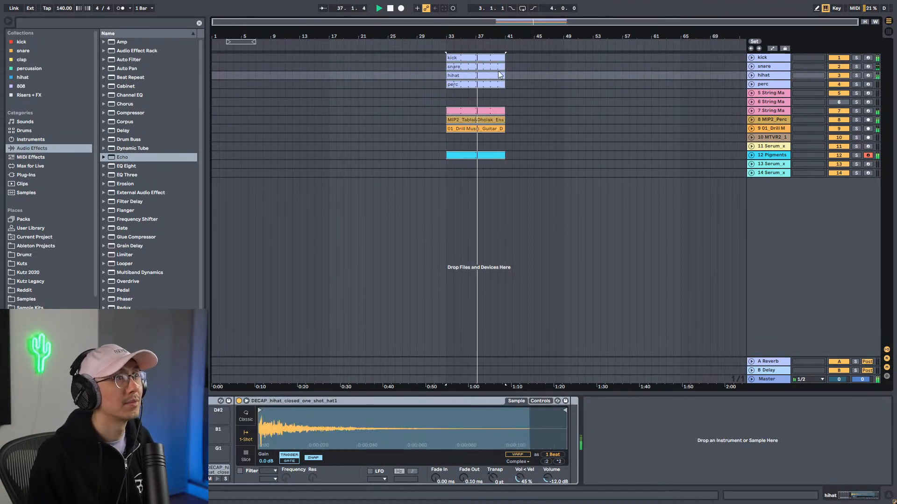
key(space)
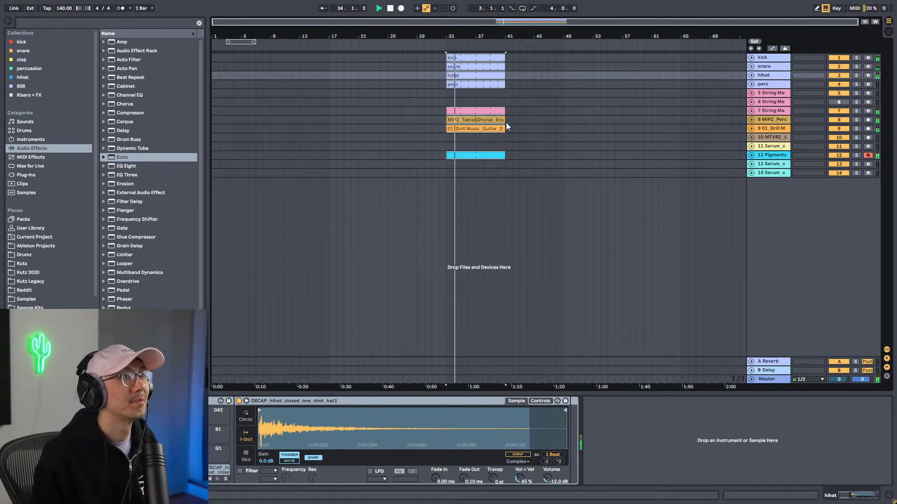
Step: Duplicate the clips of bars 33 to 41 on tracks 1 to 13 so they repeat from bar 41, and stop playback
click(446, 161)
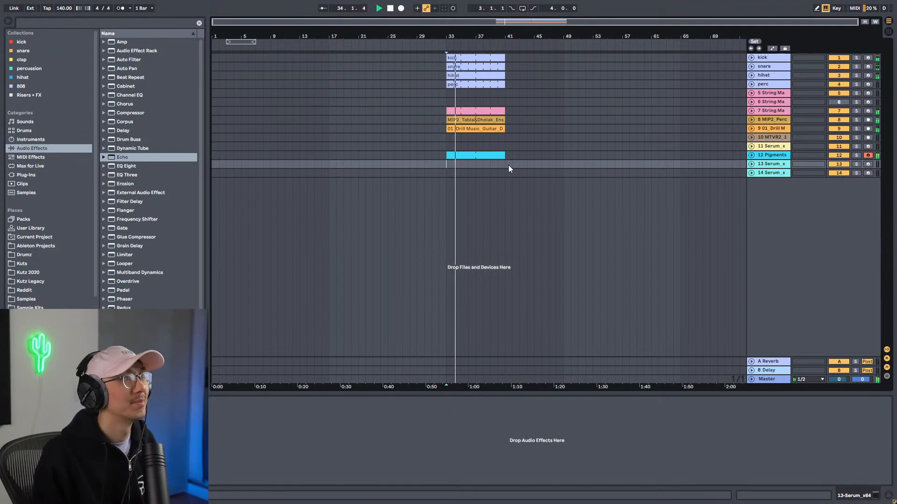
drag(508, 165, 449, 25)
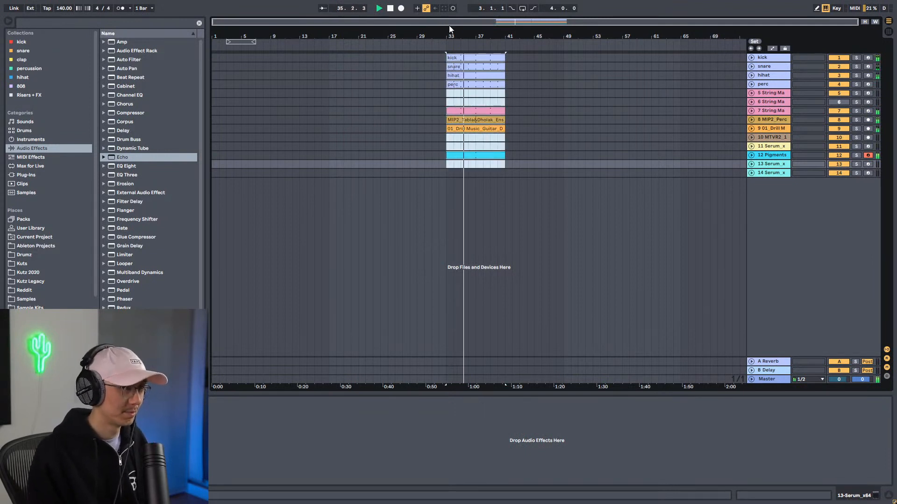
key(ctrl+d)
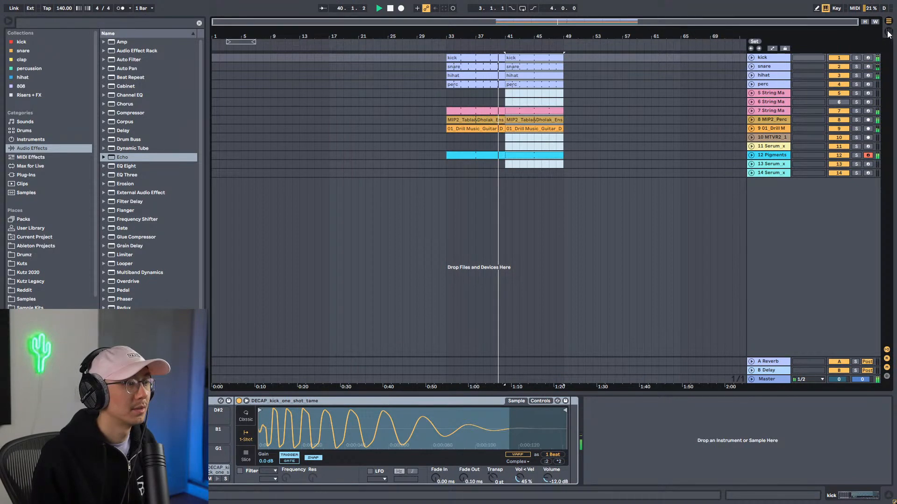
key(space)
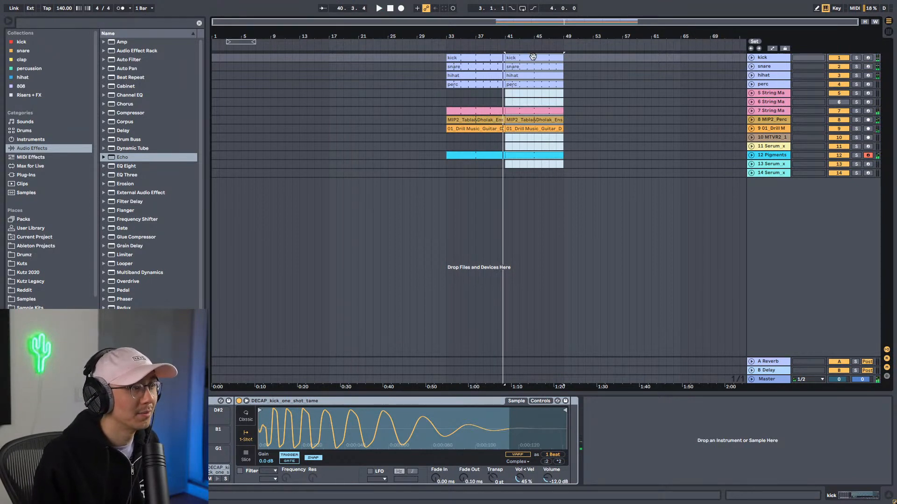
Step: Clear the kick, snare, hihat and perc clips from bars 41 to 49 and copy scene 11's four drum clips from the Session View
drag(532, 57, 534, 83)
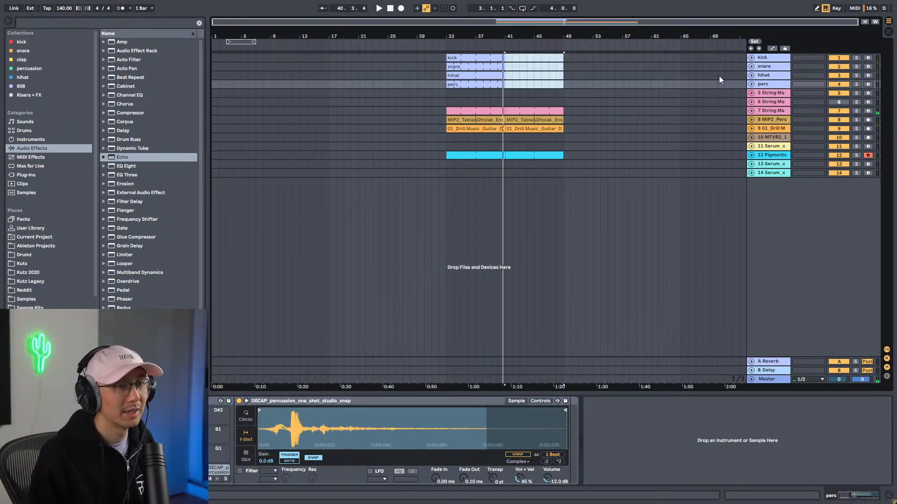
click(888, 32)
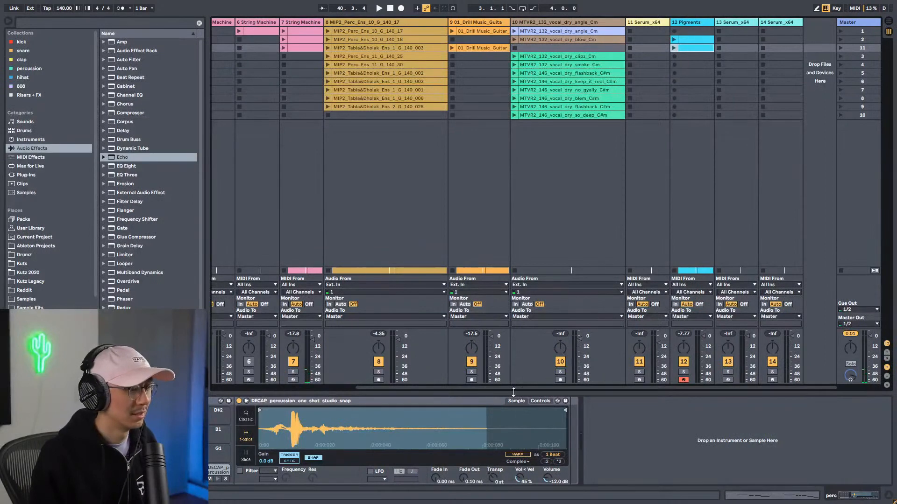
drag(509, 387, 175, 103)
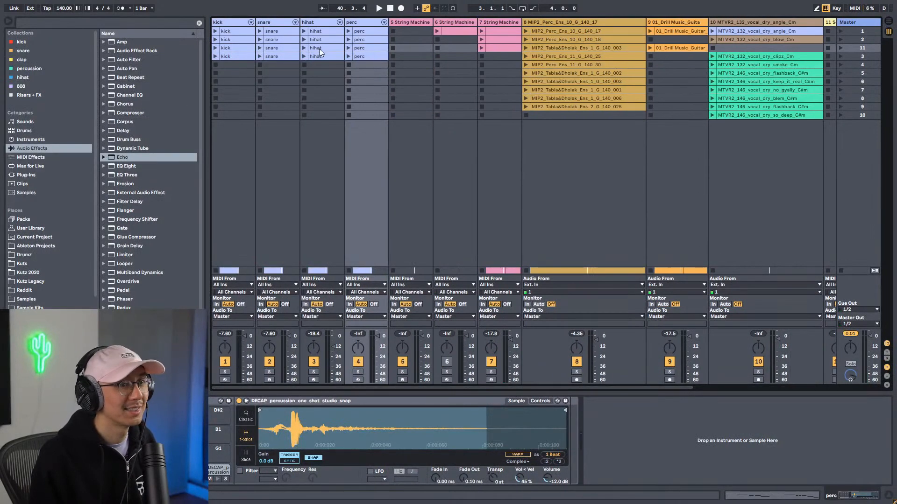
click(242, 51)
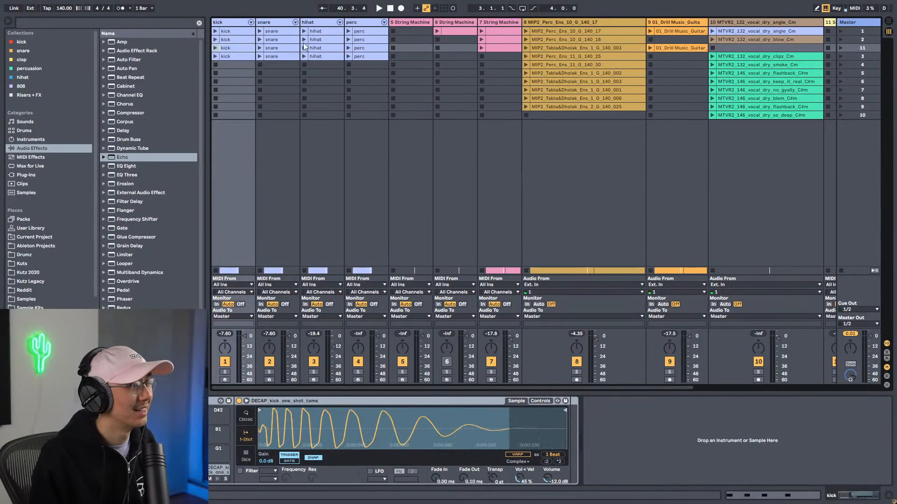
click(368, 49)
click(887, 23)
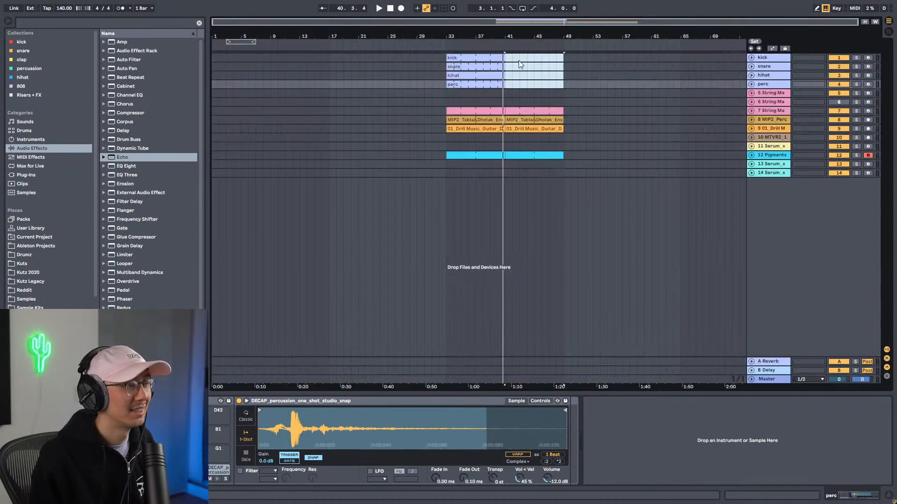
Step: Paste the copied drum clips at bar 41, extend them towards bar 49 and play the section back
click(506, 58)
key(ctrl+v)
drag(518, 59, 563, 66)
key(space)
key(space)
key(space)
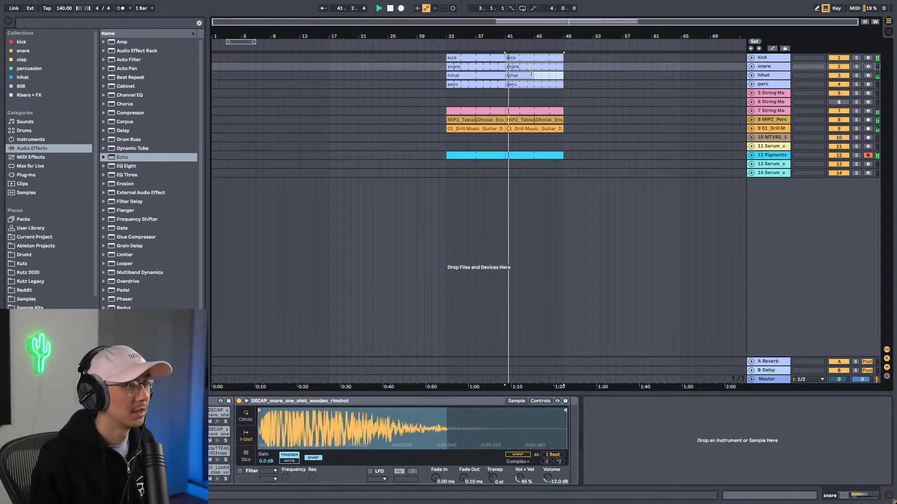
Step: Replace the drum clips from bar 41 with scene 2's kick, snare, hihat and perc clips copied from the Session View
click(581, 75)
click(888, 33)
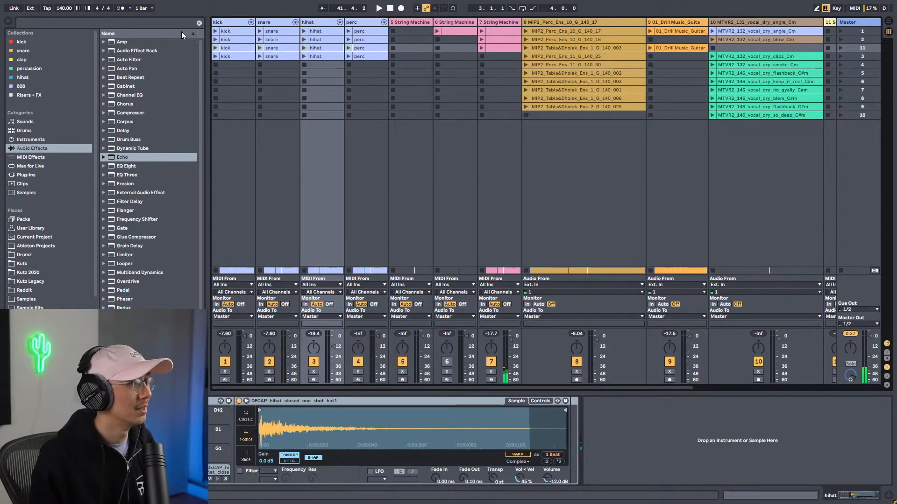
click(234, 37)
click(362, 38)
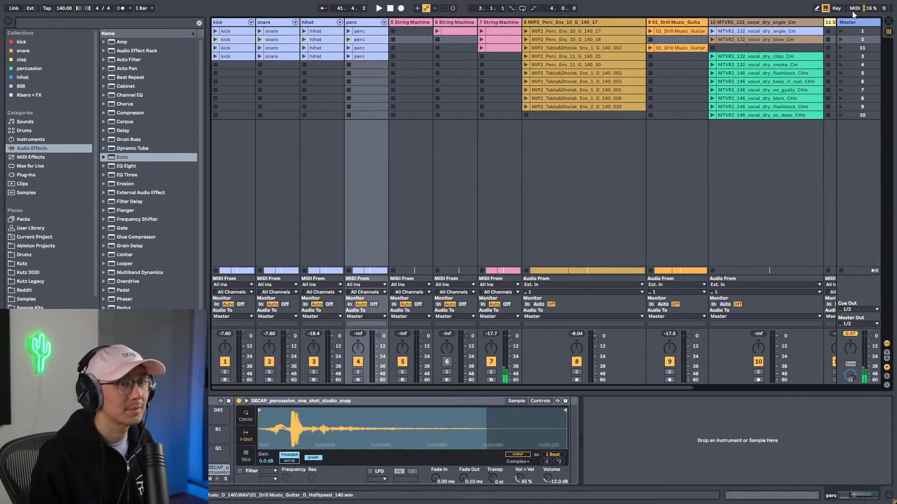
click(889, 21)
click(514, 56)
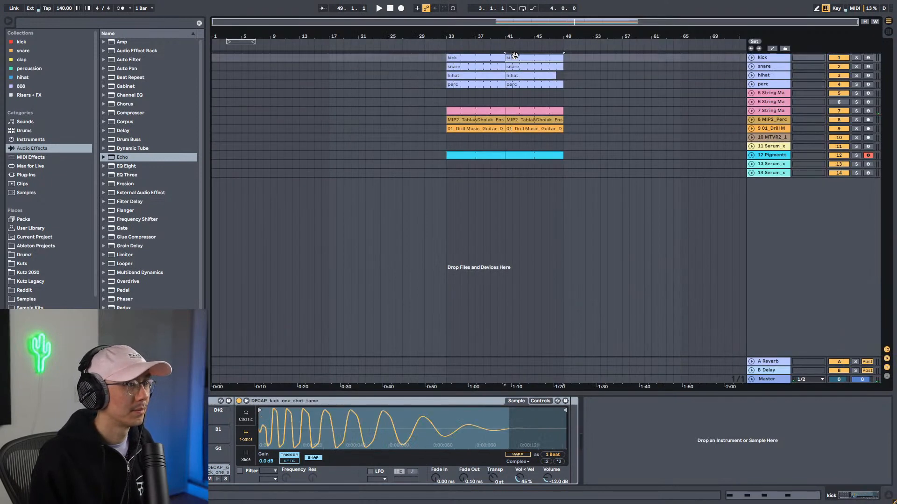
Step: Loop the newly pasted drum clips out to bar 49 and play back the second drum section
key(space)
drag(510, 59, 563, 59)
double_click(528, 66)
key(space)
key(shift+Tab)
click(536, 68)
key(space)
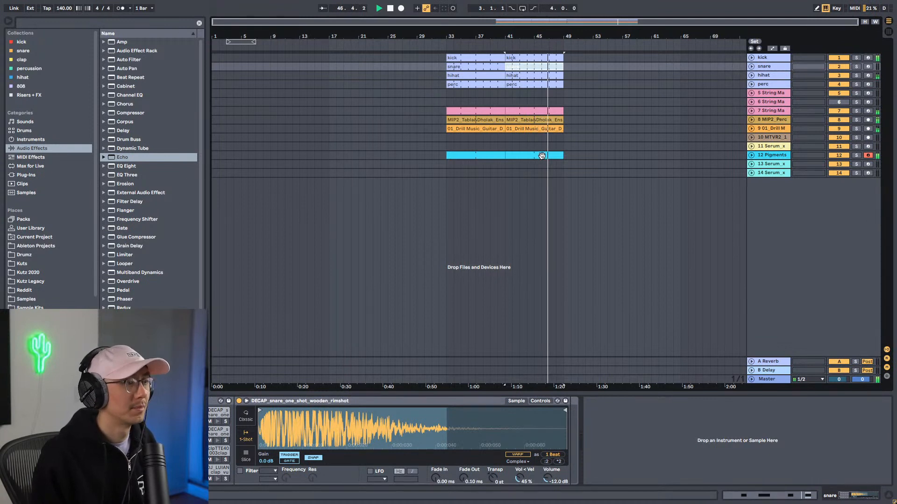
Step: Copy all the drum, string, percussion, guitar and Pigments clips of bars 33 to 41 back to bar 25
click(486, 155)
key(space)
shift+click(475, 62)
drag(475, 63, 415, 59)
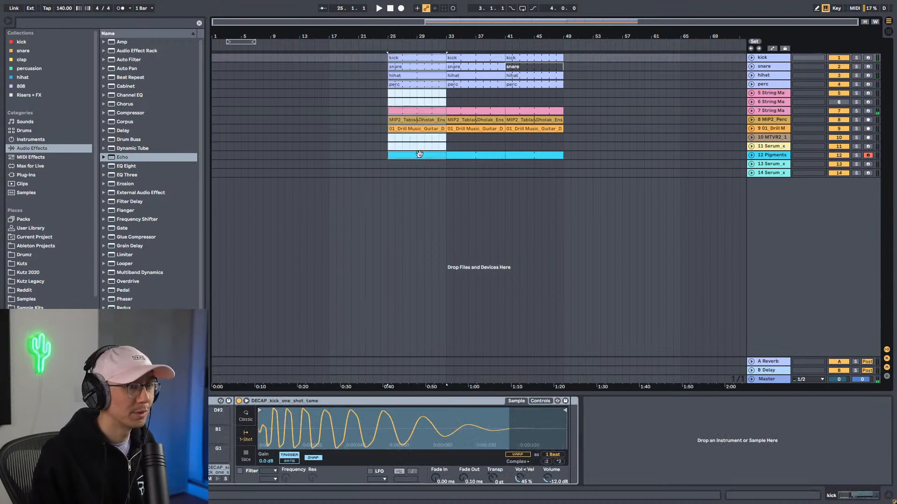
Step: Play the new section from bar 25 and delete its Pigments clip
click(419, 154)
key(space)
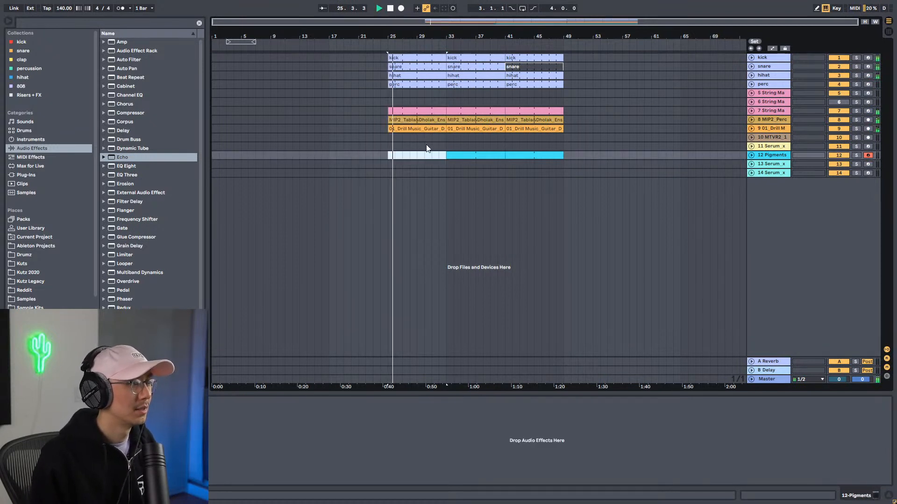
key(space)
key(Delete)
Step: Copy the clips of bars 25 to 33 back to bar 17 and play from there
click(419, 129)
drag(416, 61, 365, 61)
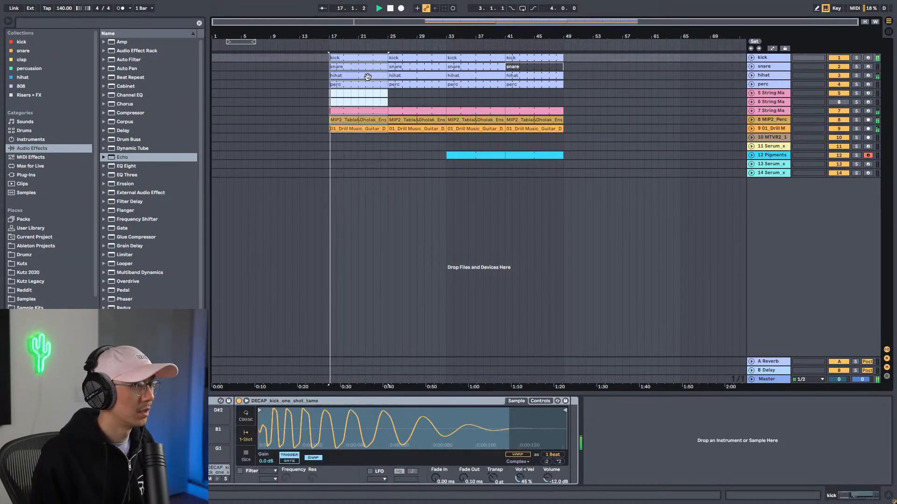
click(364, 129)
Step: Delete the String Machine clip at bar 17 and deactivate the tabla percussion clip below it while playing the section
click(374, 110)
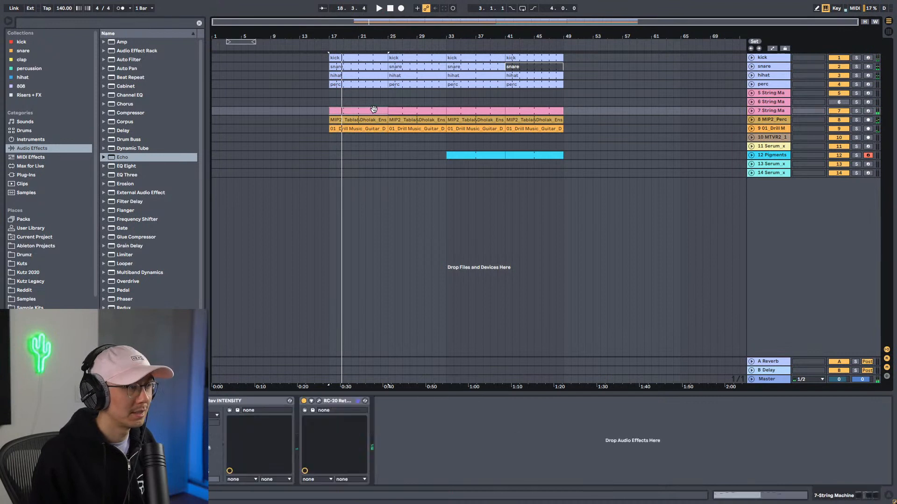
click(373, 109)
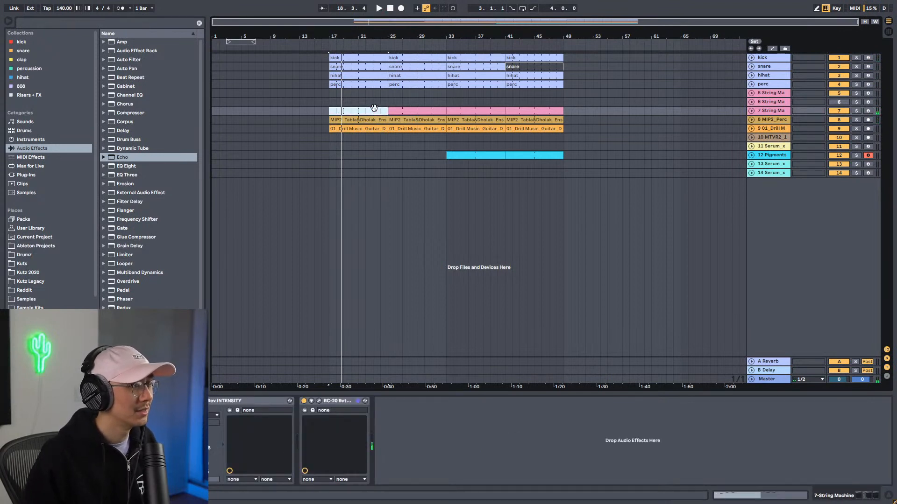
key(space)
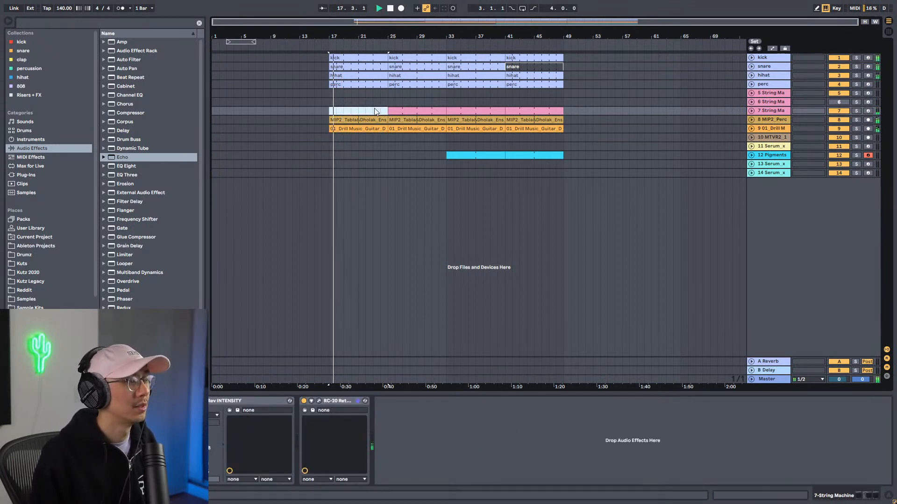
key(space)
key(Delete)
click(365, 120)
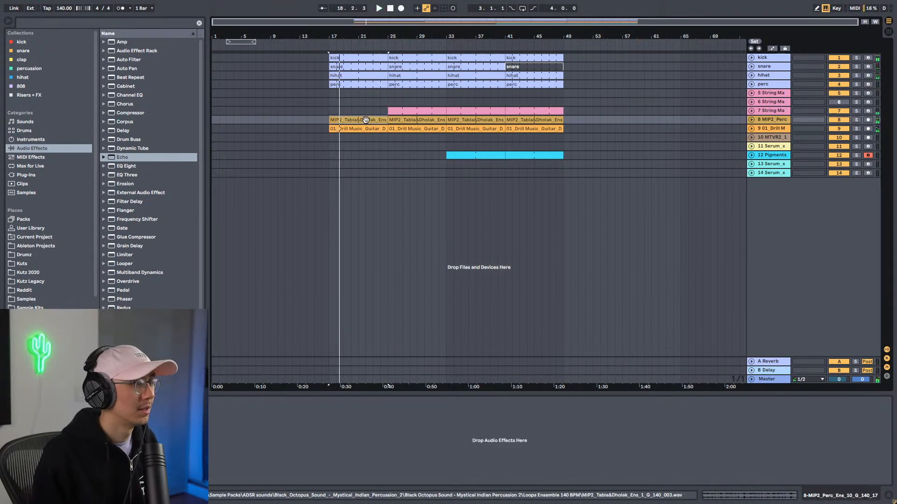
key(space)
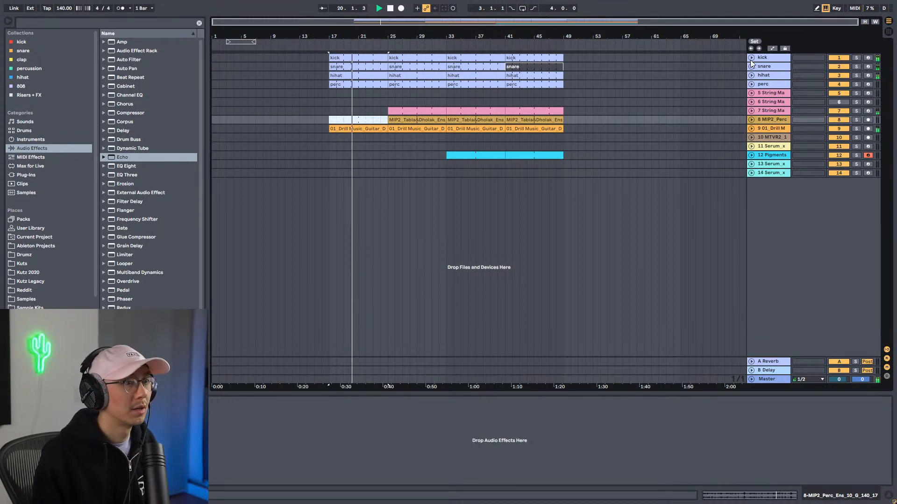
Step: Split off the last bar of the kick clip before bar 25 and add three 1/8-triplet chirp kick notes on beat 2.4
drag(786, 60, 786, 92)
click(385, 81)
key(ctrl+e)
double_click(384, 57)
key(ctrl+3)
key(ctrl+2)
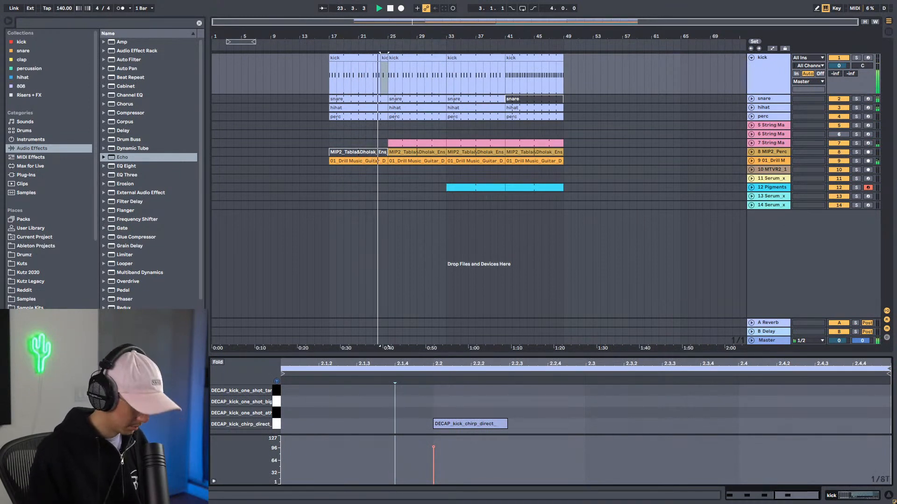
drag(763, 423, 869, 423)
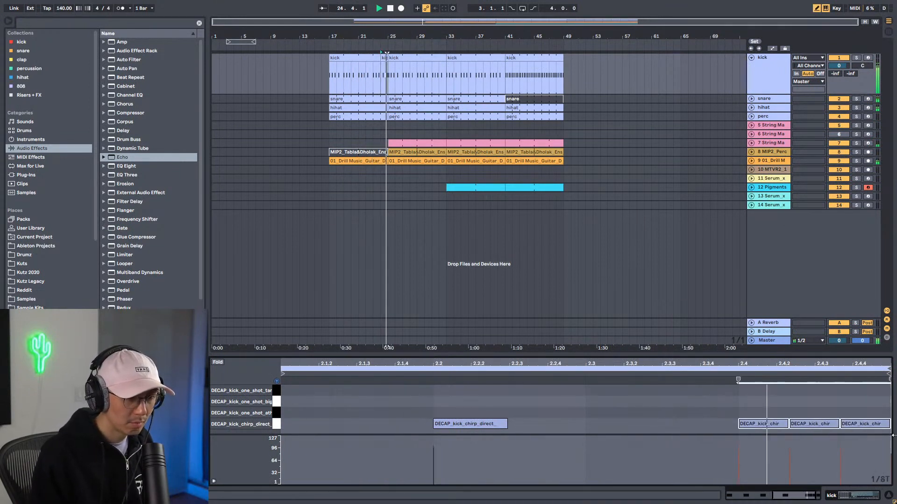
Step: Copy the triplet kick fill to bar 40, and split off the kick's bar 32 with extra chirp kick notes at 2.3.4 and 2.4.3
drag(438, 33, 438, 36)
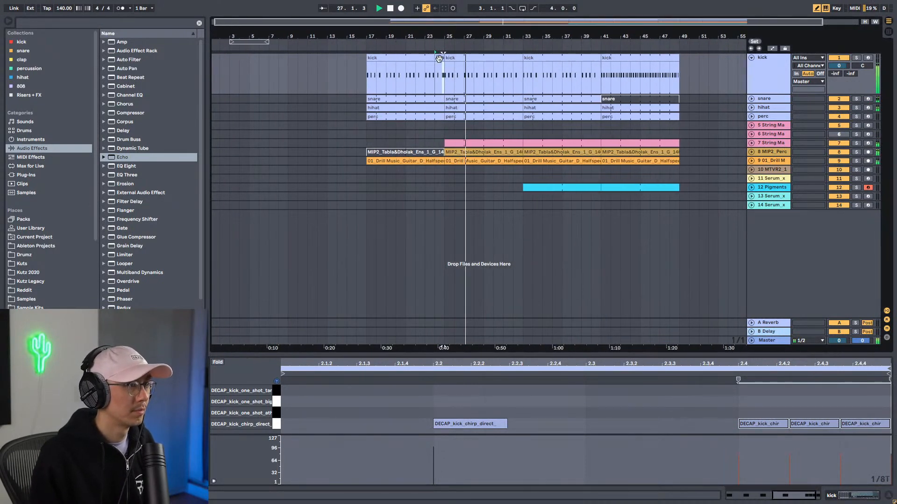
drag(439, 58, 592, 67)
drag(517, 86, 530, 87)
key(ctrl+e)
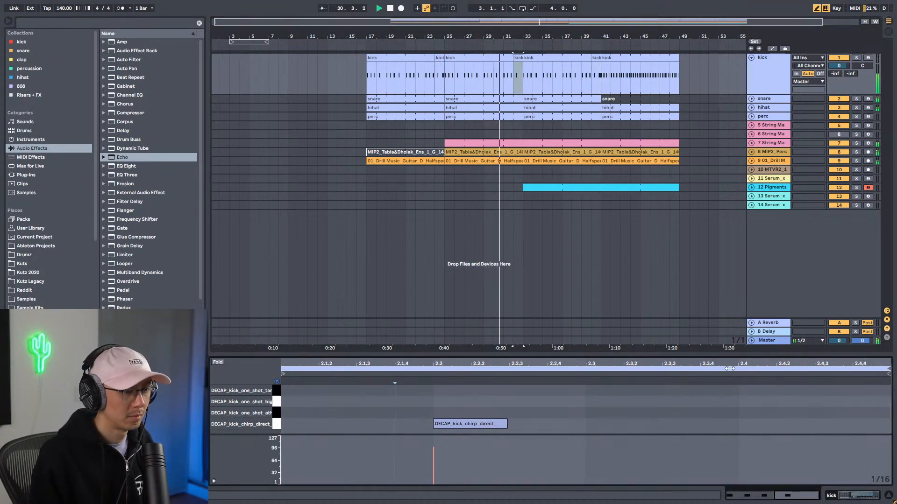
click(719, 424)
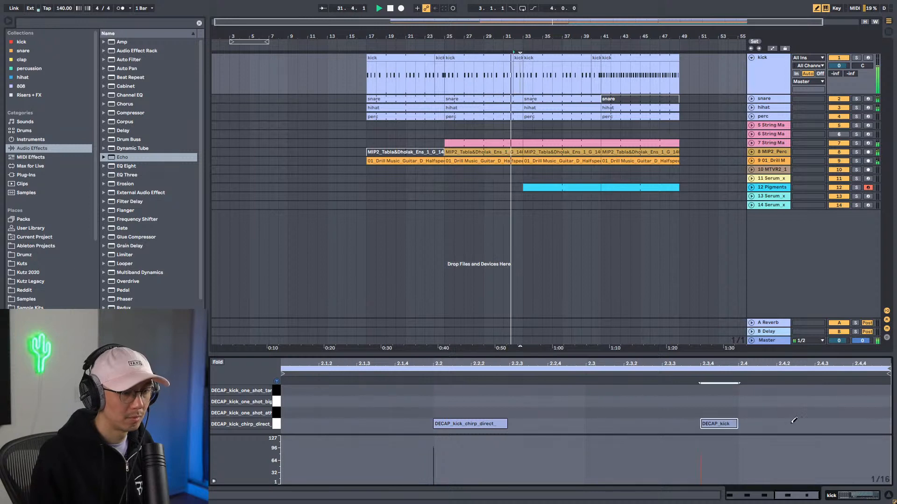
click(836, 423)
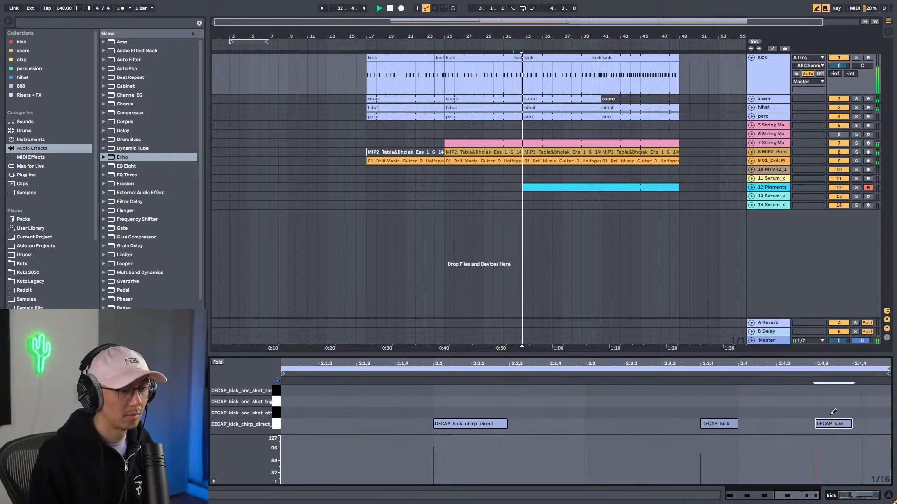
Step: Color the three kick fill clips at bars 24, 32 and 40 cyan
drag(437, 57, 518, 57)
click(519, 57)
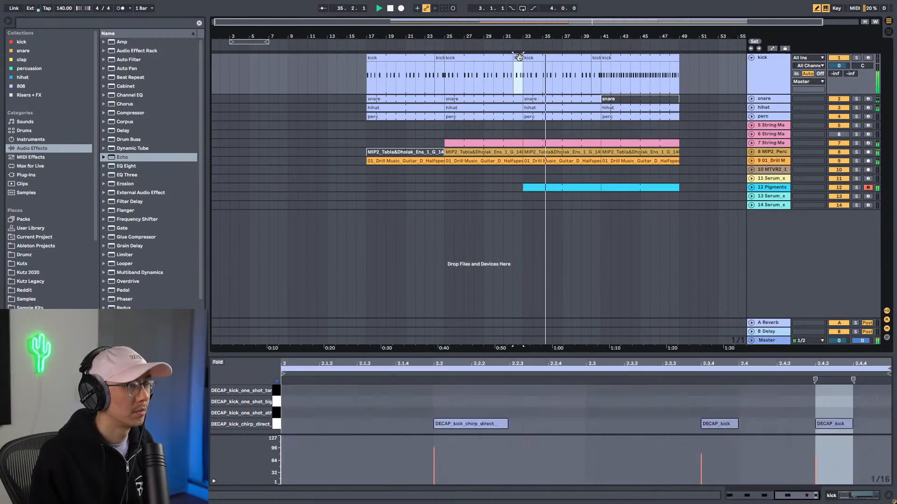
right_click(519, 59)
click(584, 211)
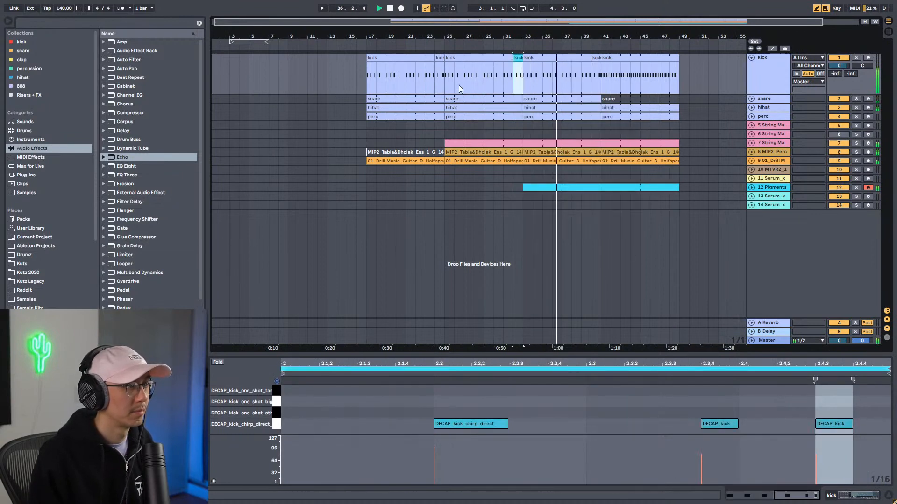
right_click(439, 57)
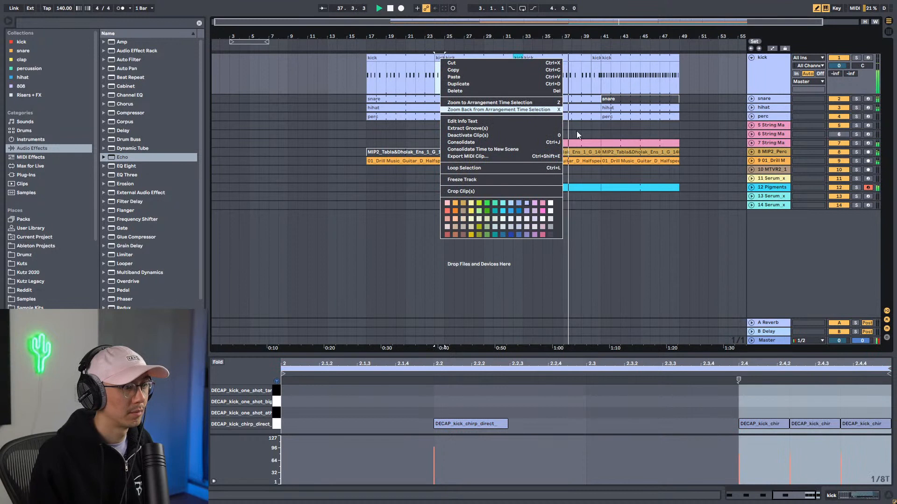
click(507, 211)
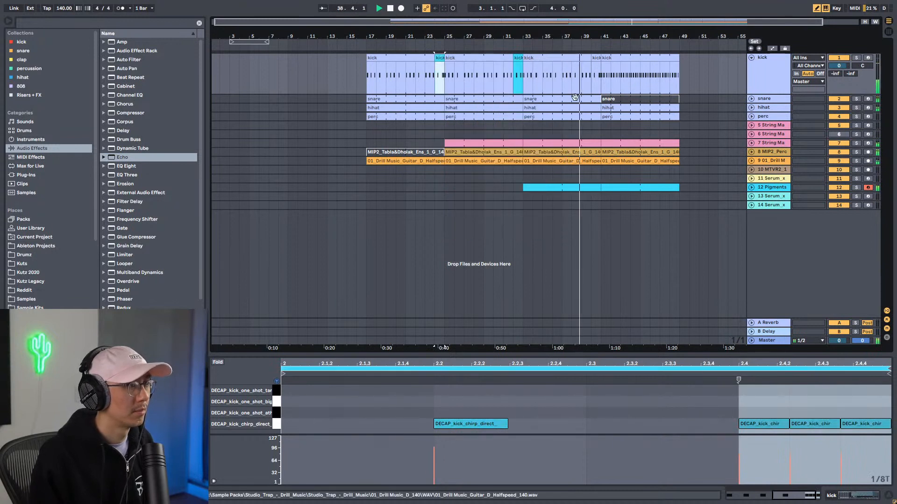
right_click(598, 58)
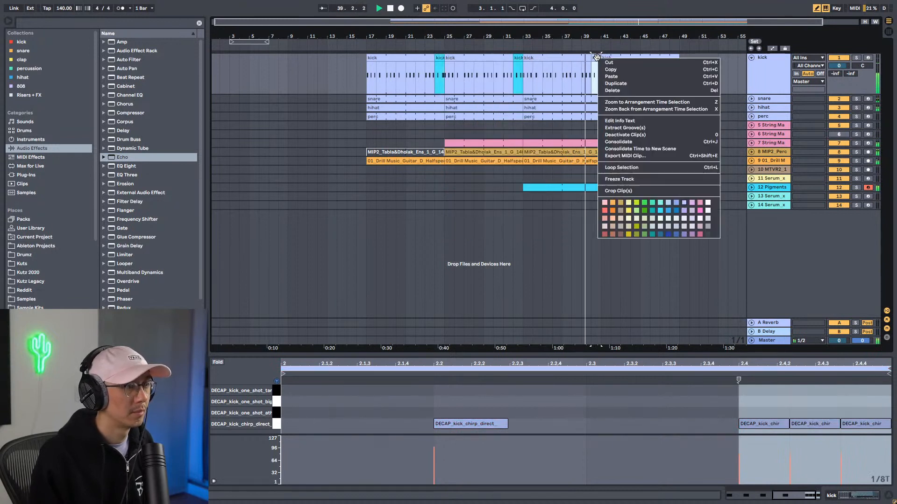
click(660, 210)
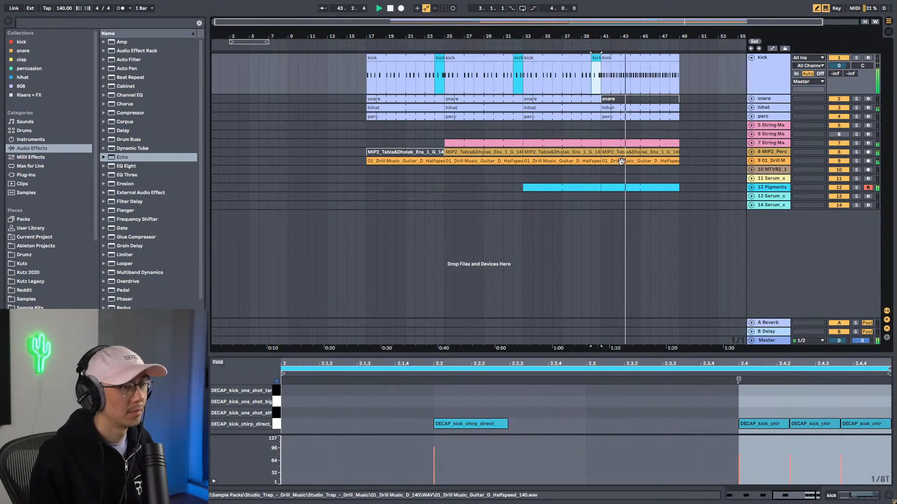
Step: Try the section from bar 41 with its String Machine clip and its guitar clip deactivated in turn
click(624, 144)
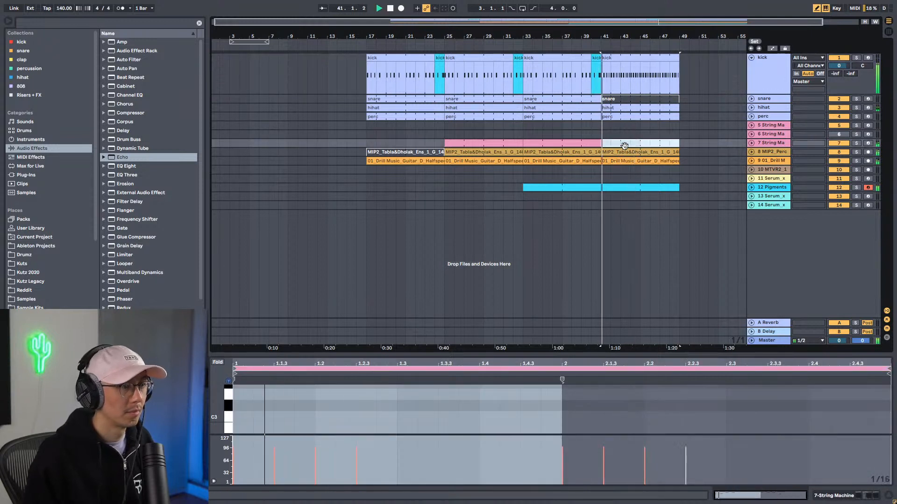
key(0)
key(space)
key(space)
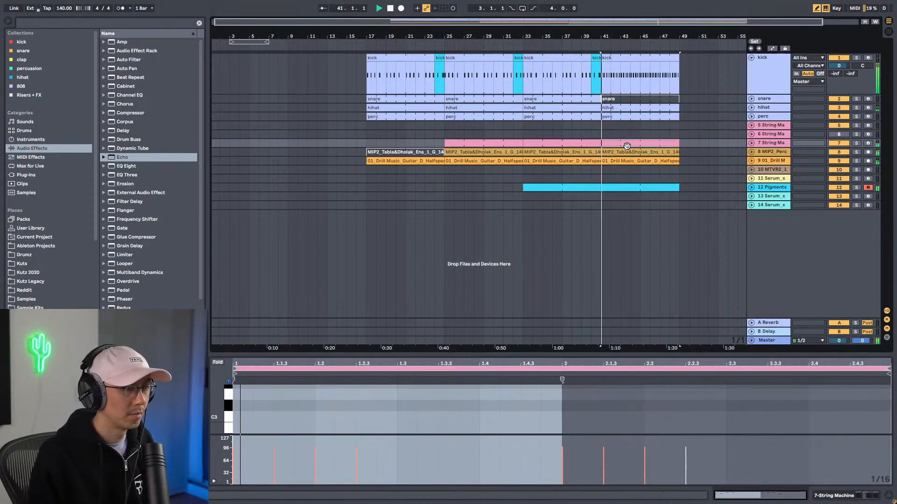
click(625, 161)
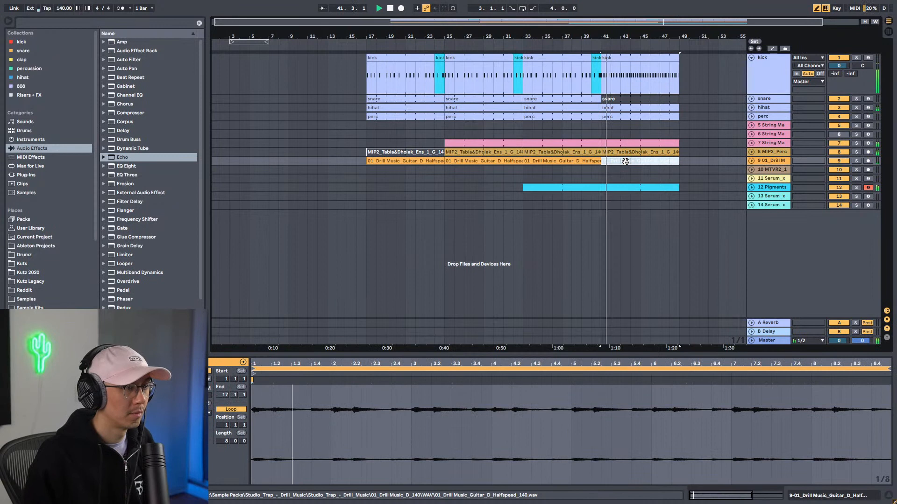
key(0)
key(space)
Step: Save the set and replay the section from bar 41
key(ctrl+s)
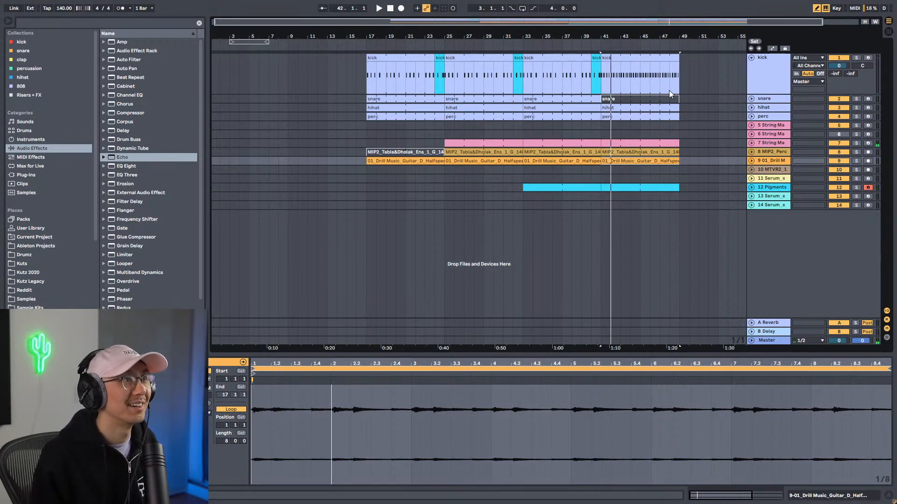
key(space)
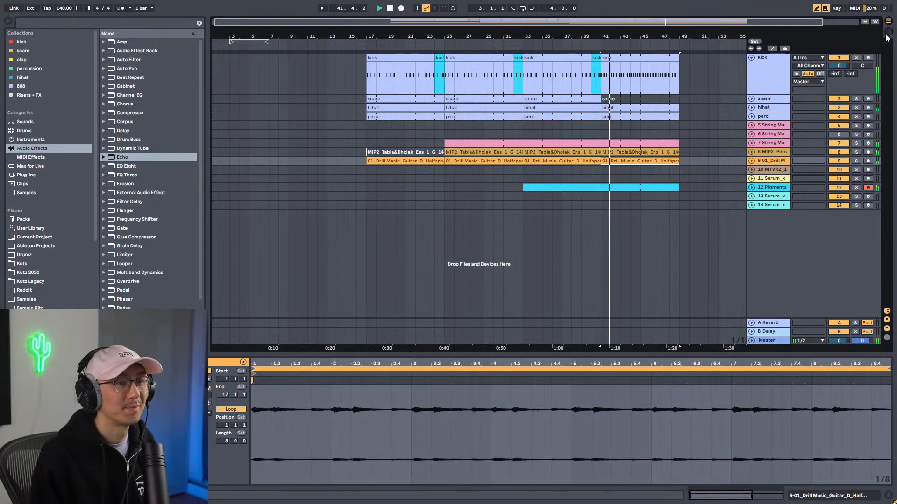
Step: Audition the vocal clips clipz, smoke and flashback from scenes 3 to 5 of the Session View over the beat
click(889, 32)
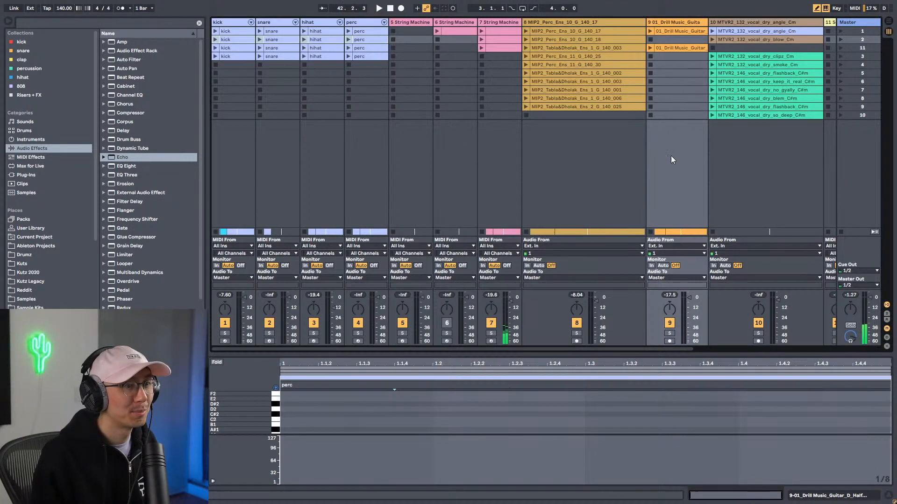
drag(635, 349, 869, 359)
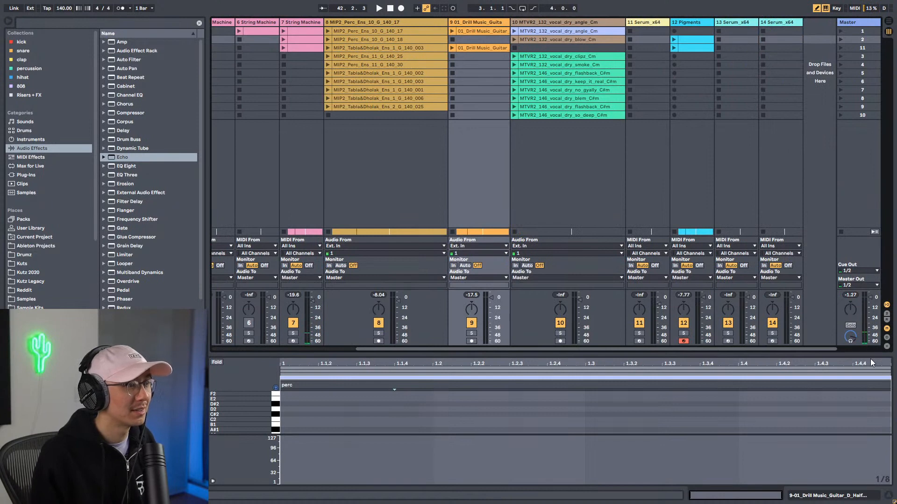
drag(870, 359, 836, 373)
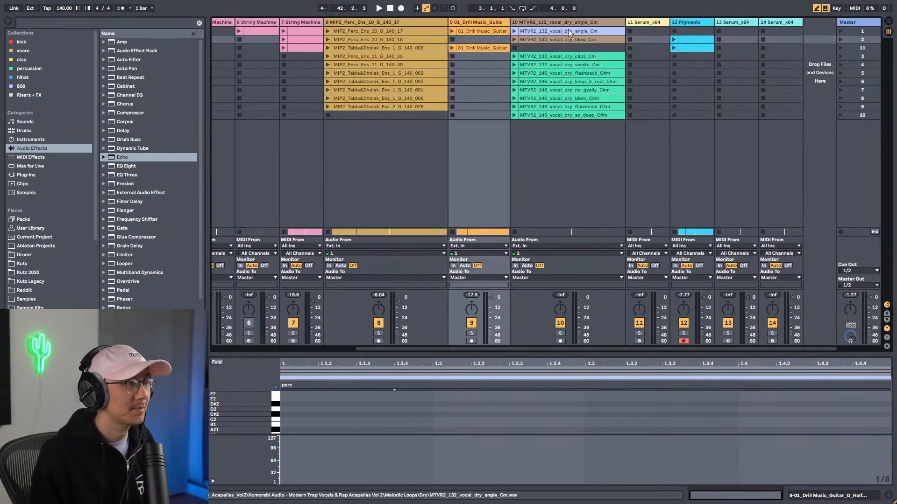
click(515, 56)
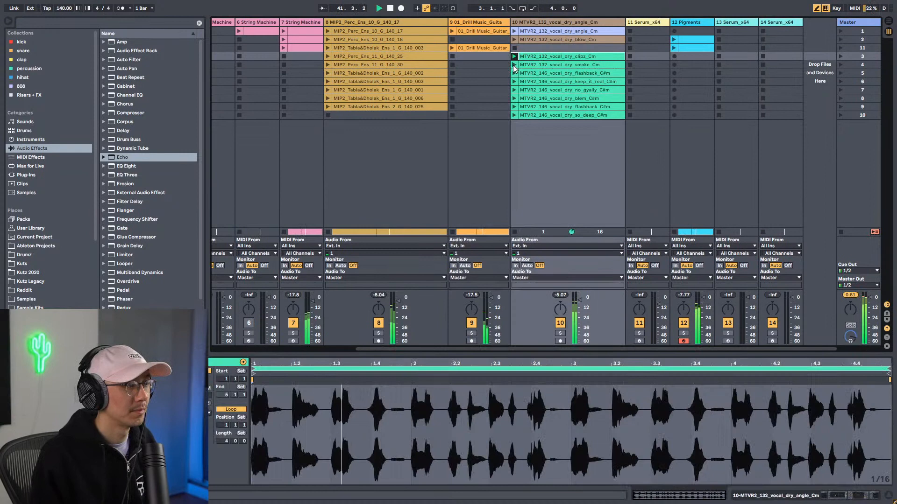
click(514, 65)
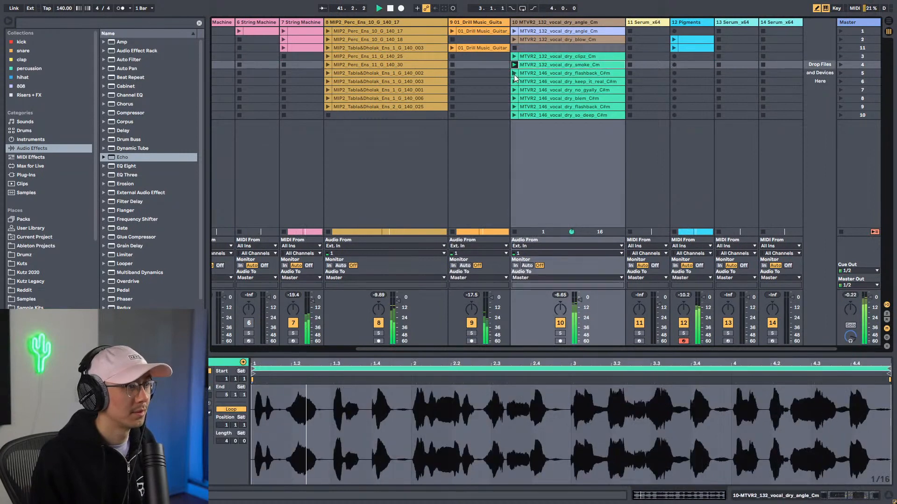
click(514, 74)
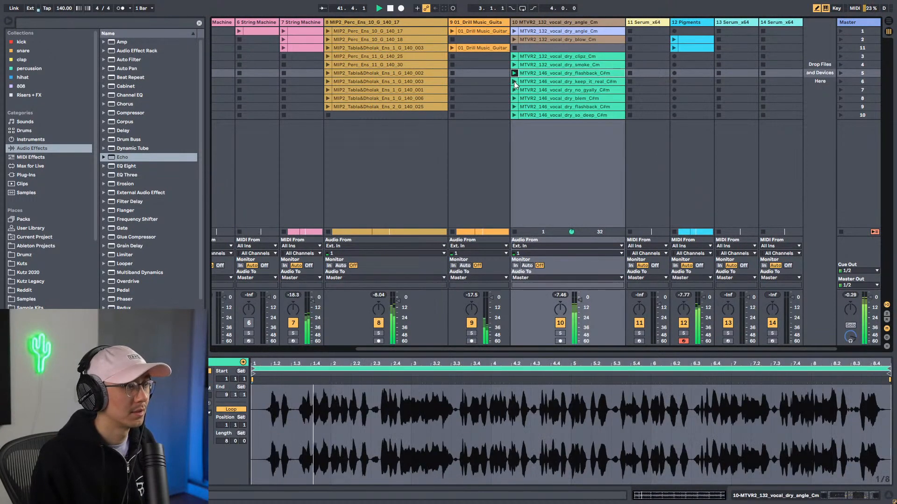
Step: Paste the MTVR2_146 flashback vocal clip on the unfolded vocal track at bar 17 of the arrangement and check it in playback
click(888, 22)
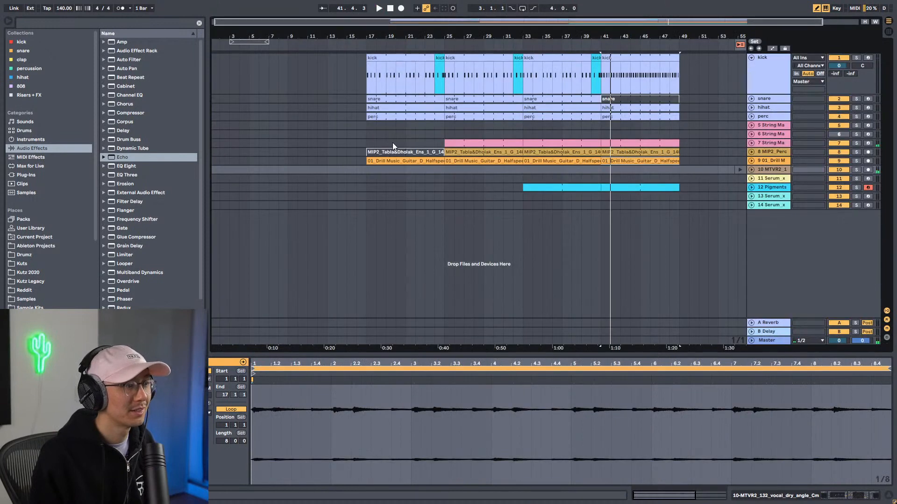
click(369, 161)
key(space)
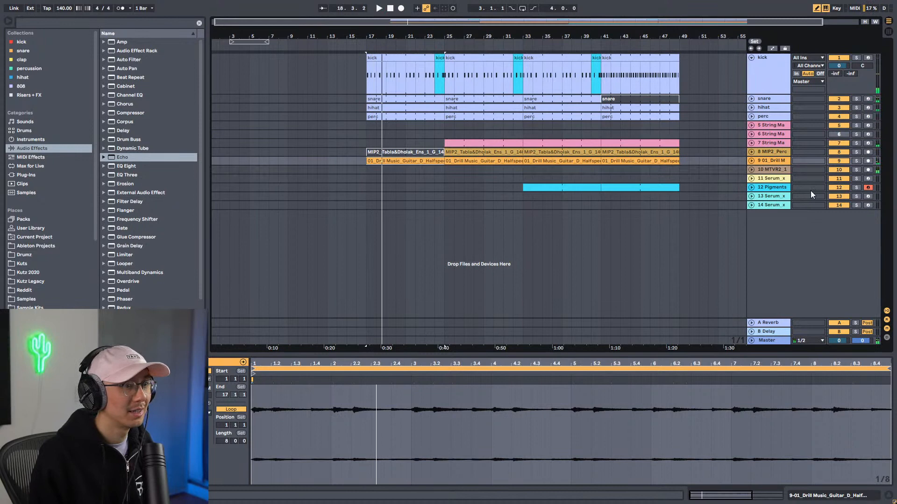
click(751, 170)
click(366, 181)
key(ctrl+v)
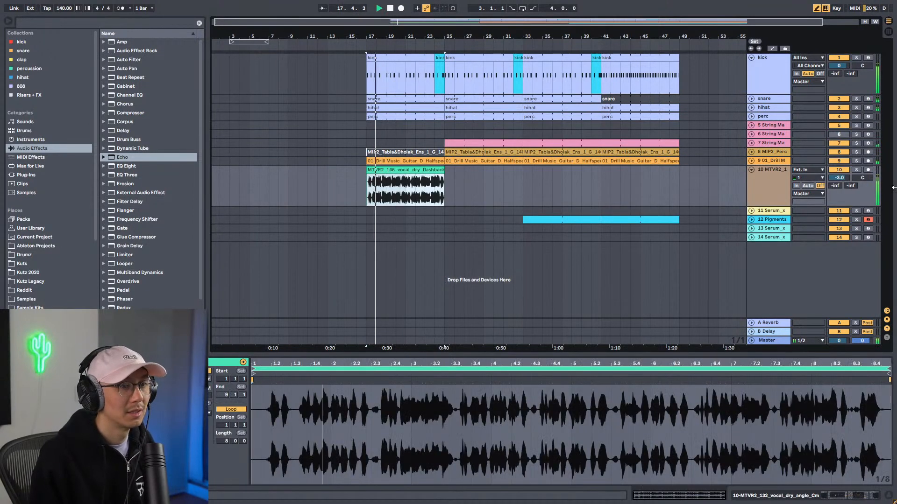
click(858, 169)
click(857, 169)
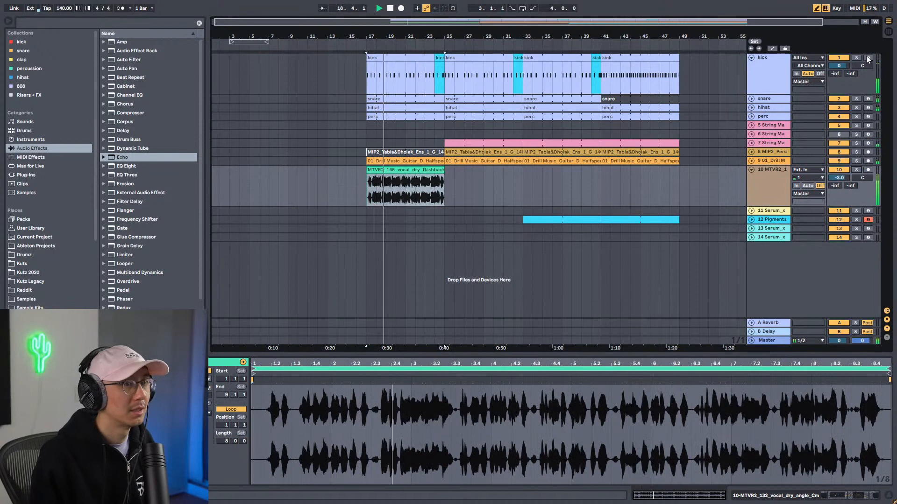
Step: Audition the vocal clip MTVR2_146 keep_it_real and place it at bar 25 of the vocal track, restoring arrangement playback
click(888, 31)
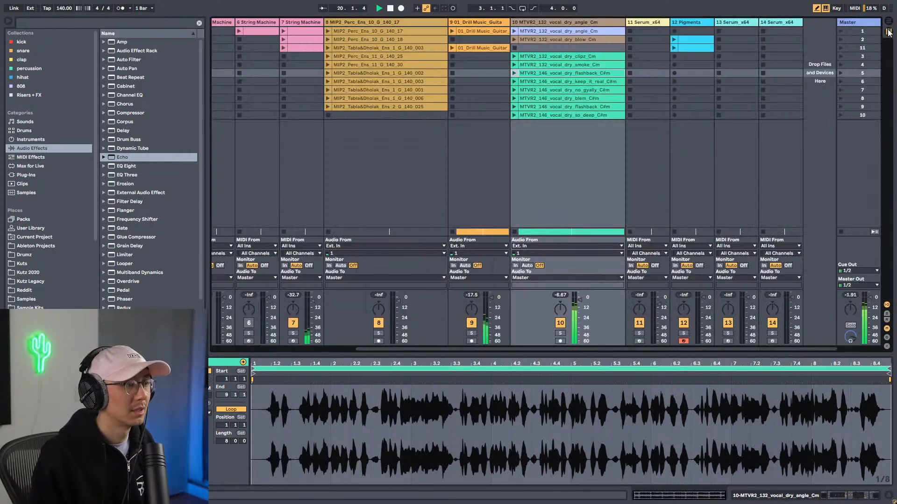
click(514, 81)
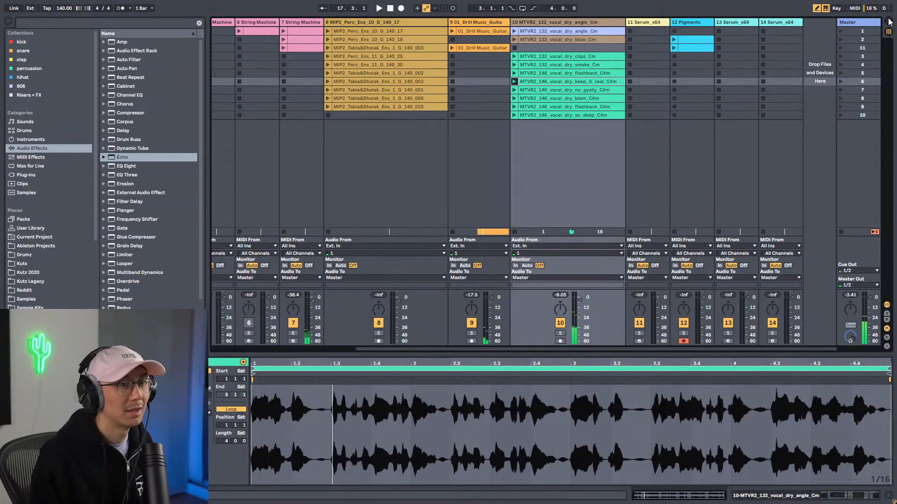
click(889, 22)
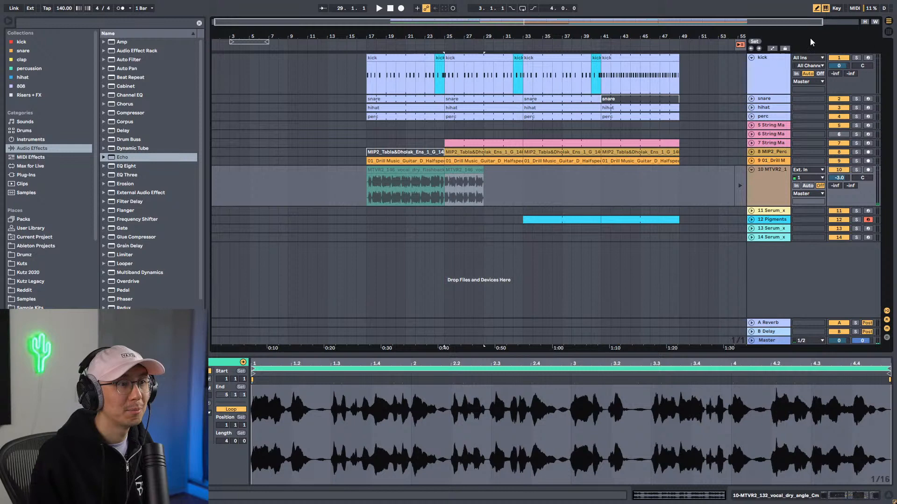
click(739, 45)
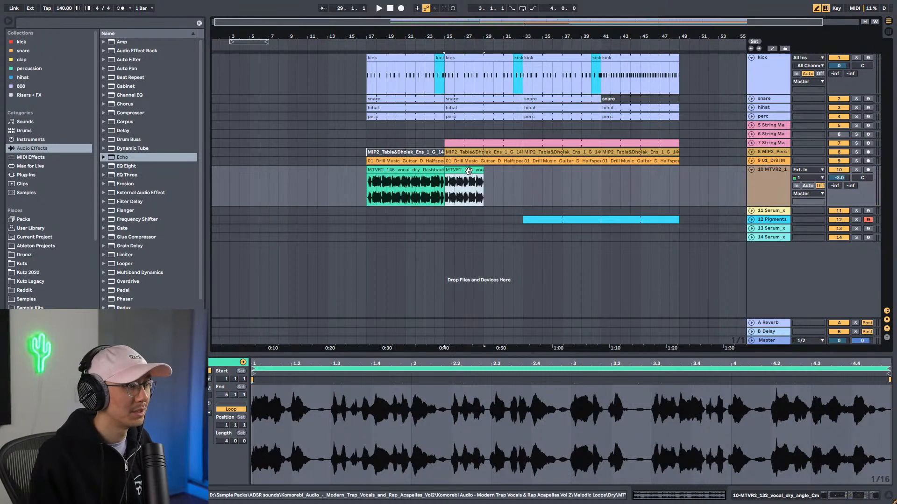
Step: Audition the vocal clips no_gyally, blem, flashback and so_deep from scenes 7 to 10 of the Session View over the beat
click(889, 33)
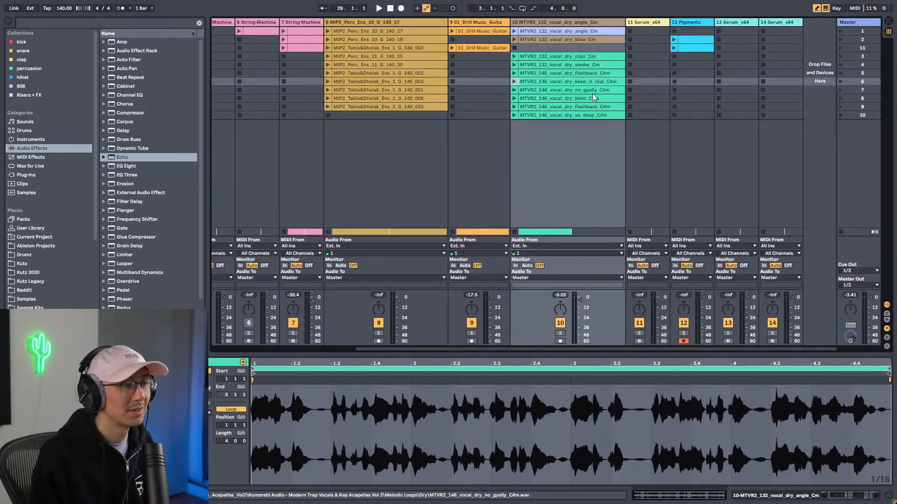
click(514, 90)
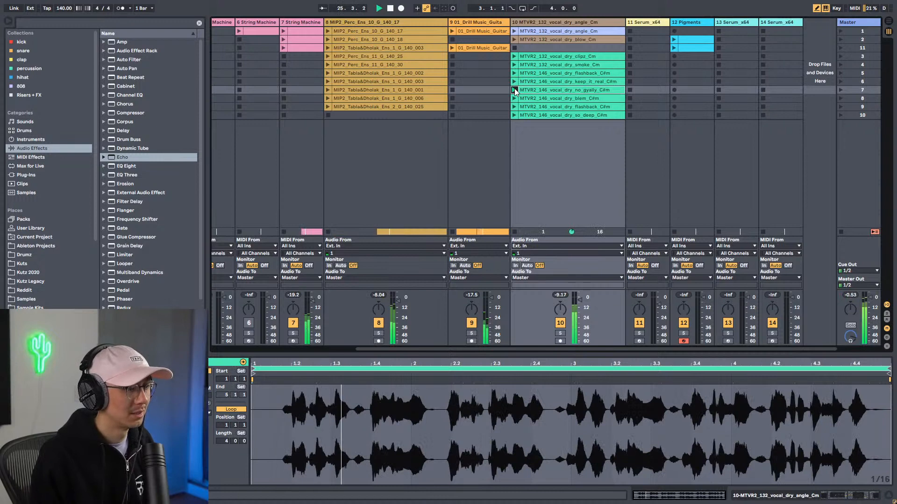
click(515, 98)
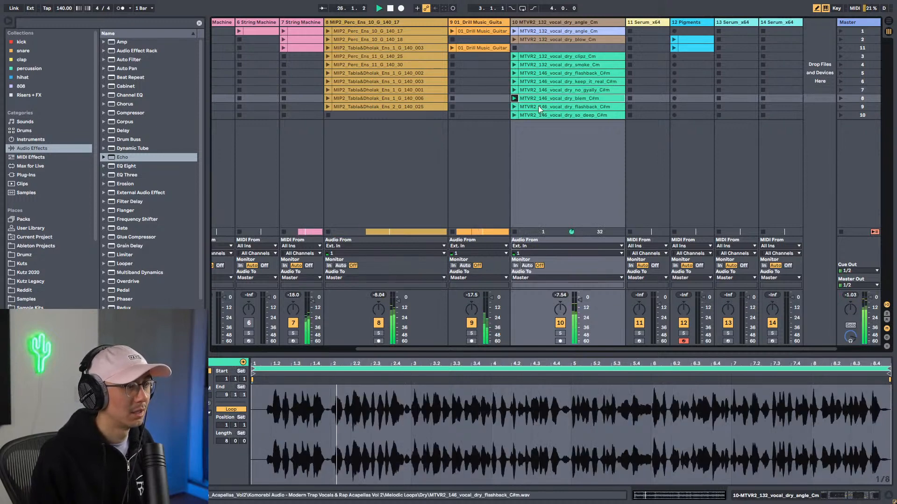
click(515, 107)
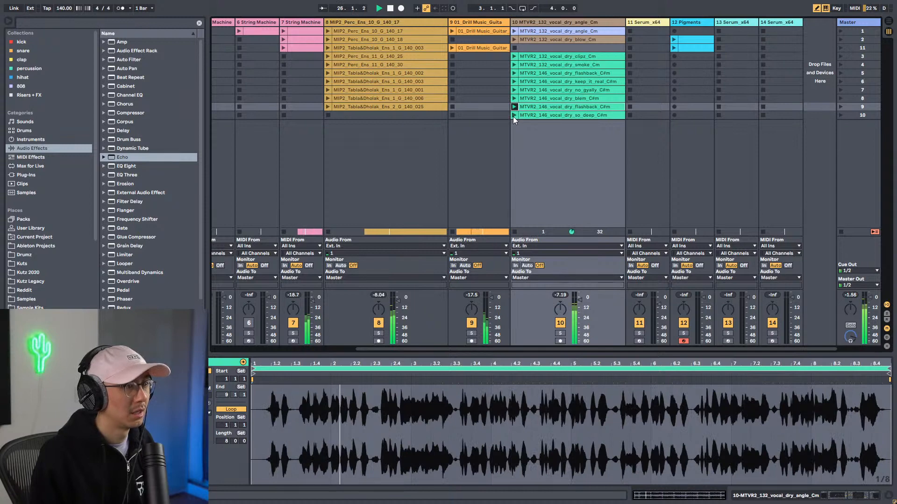
click(513, 116)
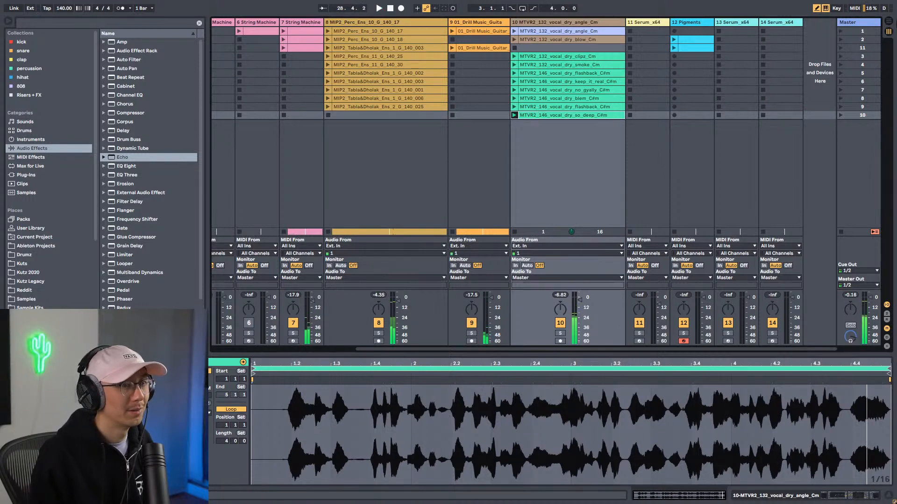
Step: Replace the vocal clip at bar 25 with MTVR2_146 so_deep, restore arrangement playback and listen to it with the beat
click(887, 23)
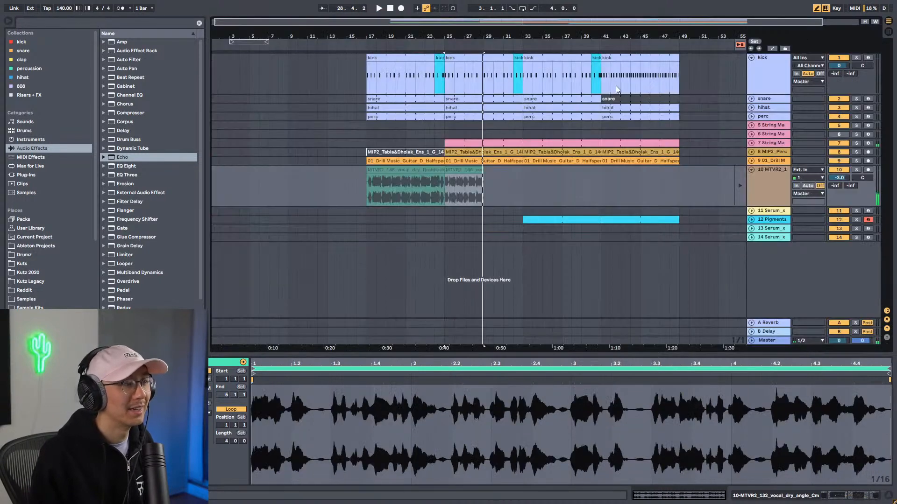
click(458, 171)
click(741, 44)
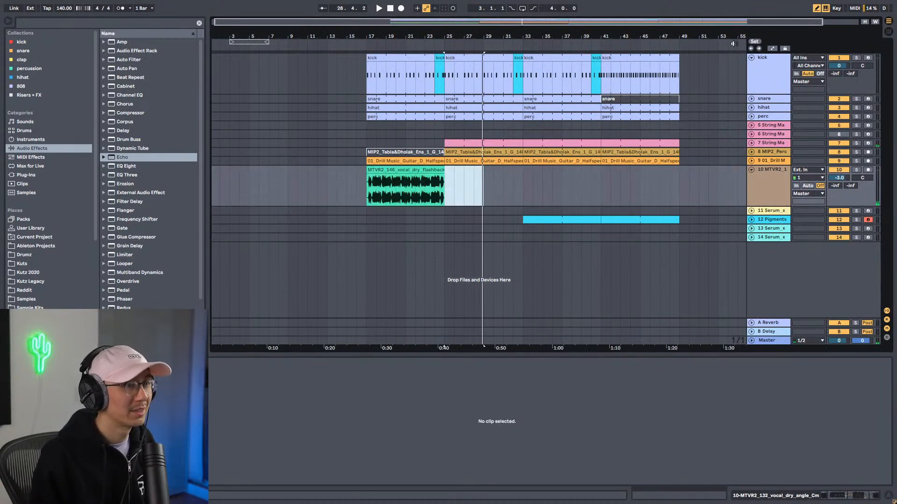
key(space)
click(448, 189)
key(ctrl+v)
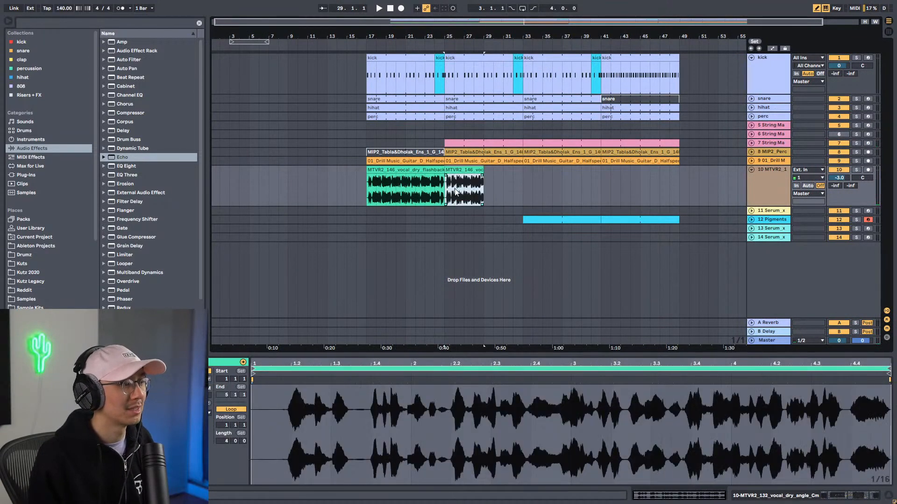
key(space)
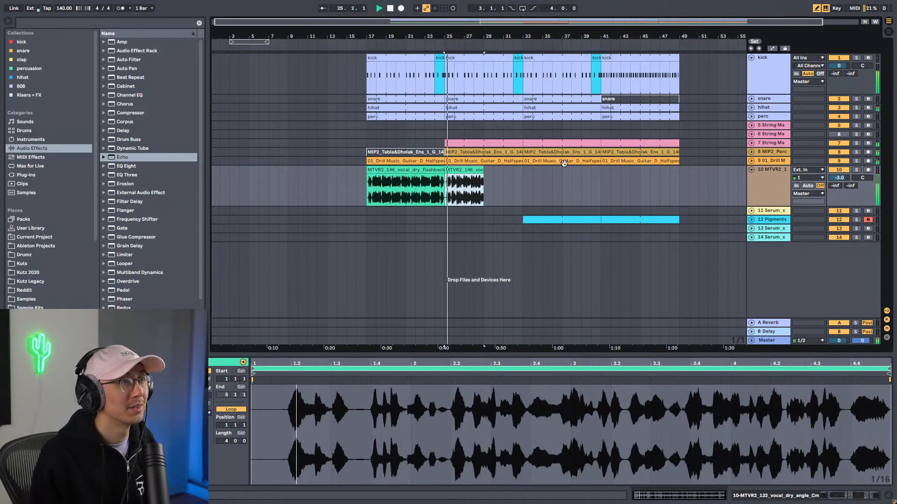
Step: Compare the vocal clips blem, no_gyally, keep_it_real and flashback from scenes 5 to 8 of the Session View over the beat
click(889, 32)
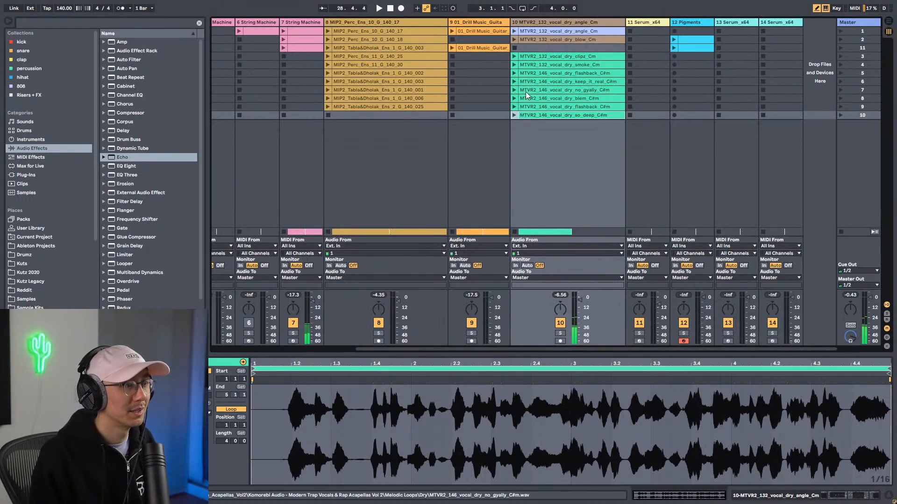
click(515, 99)
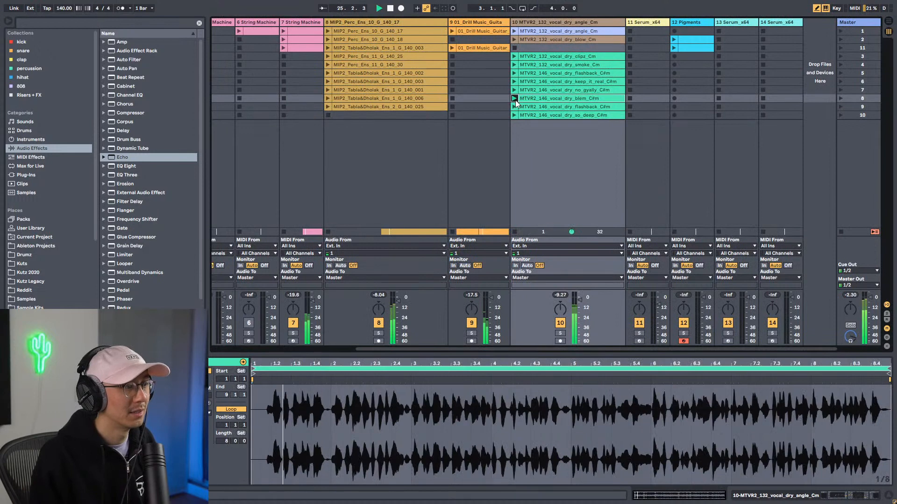
click(514, 90)
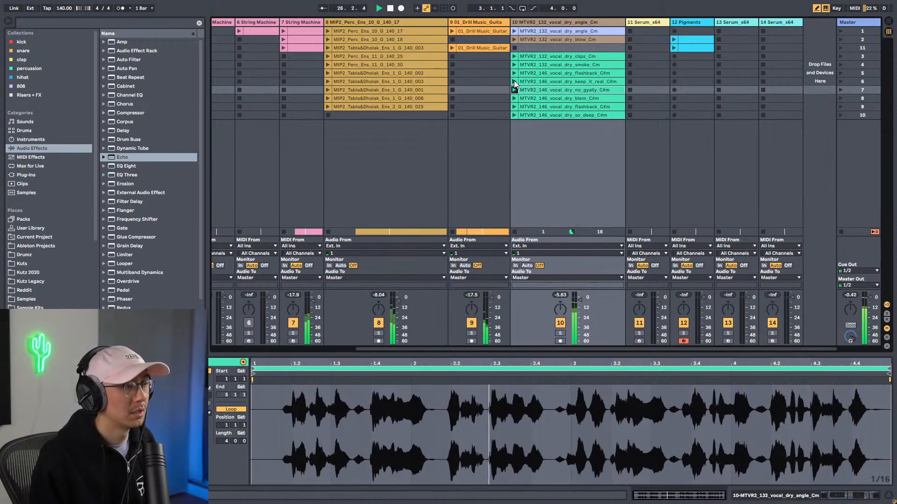
click(514, 81)
click(514, 73)
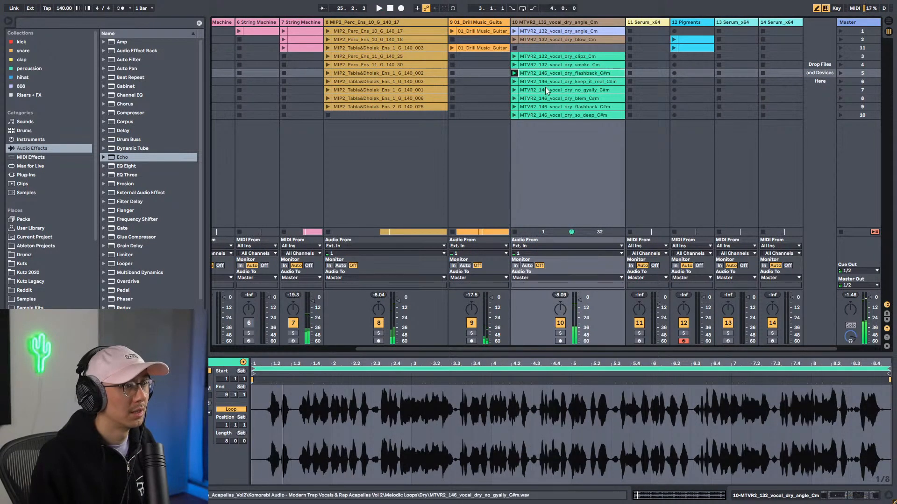
click(514, 82)
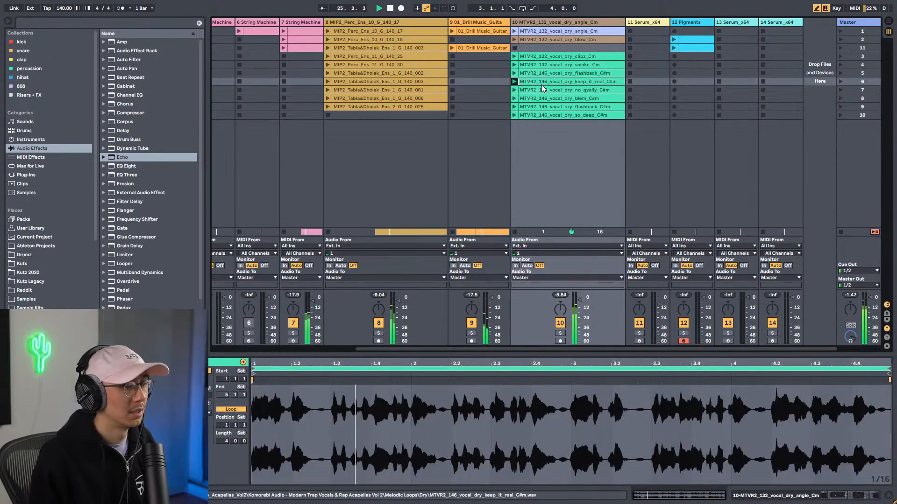
click(514, 90)
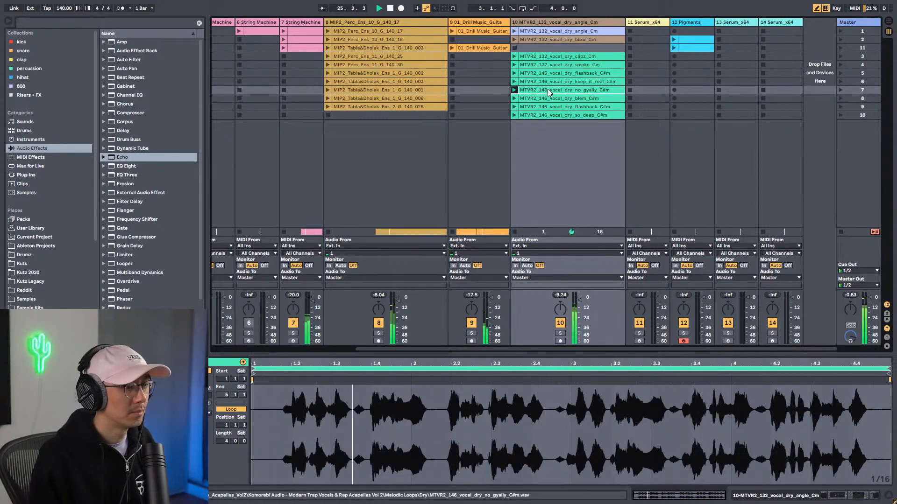
Step: Place the MTVR2_146 no_gyally vocal clip at bar 29 of the arrangement and set the playback start to bar 17
click(889, 23)
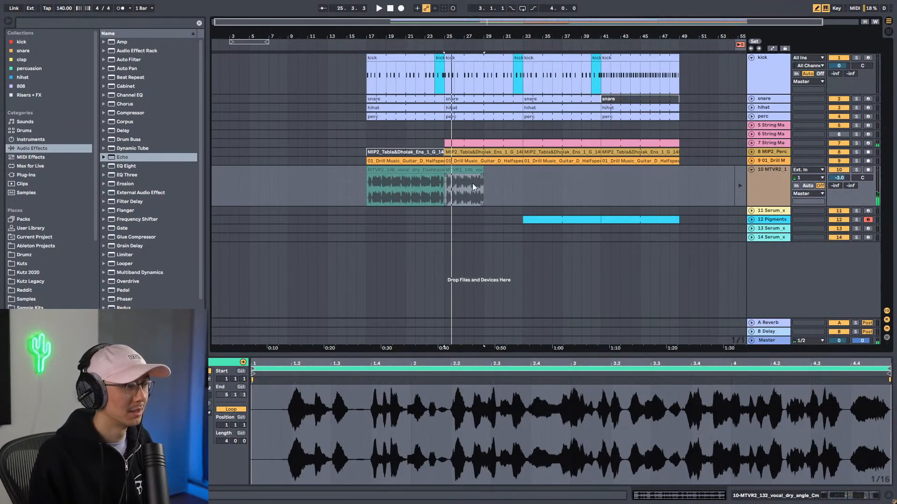
key(ctrl+d)
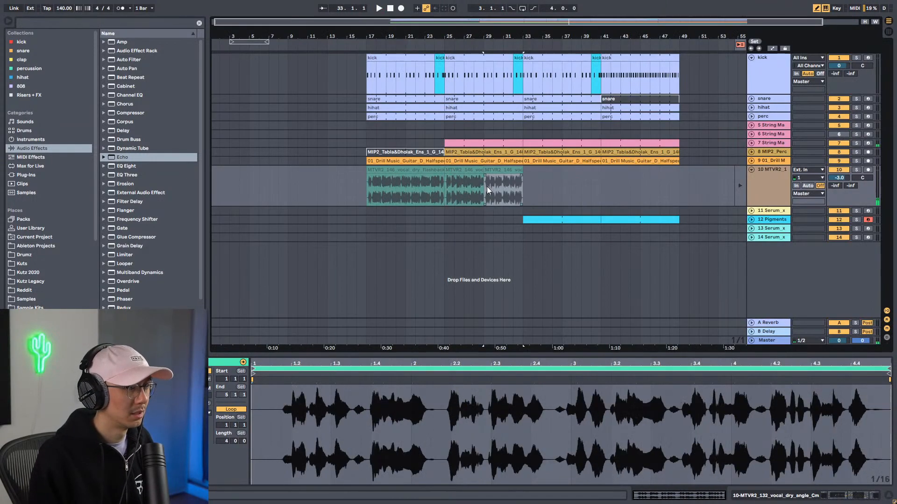
click(367, 211)
Step: Copy green MTVR2_132 vocal material from the Session View onto the vocal track from bar 33 to bar 41
click(888, 32)
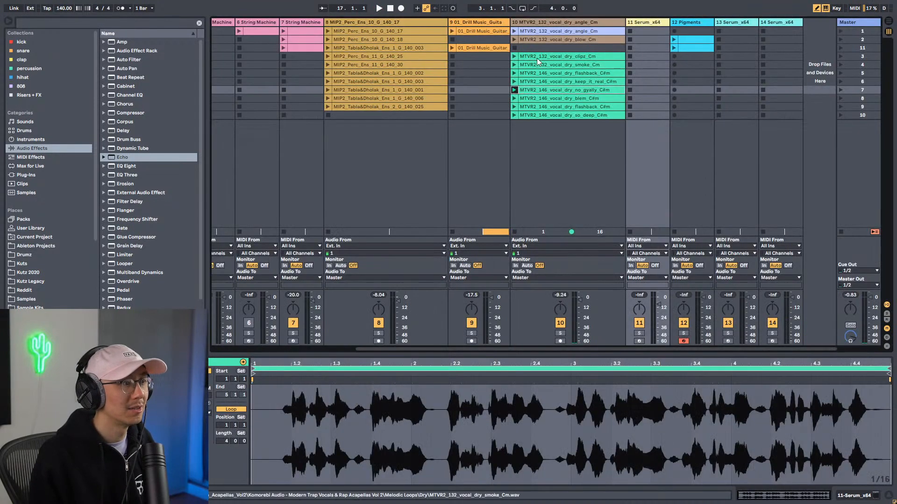
click(890, 31)
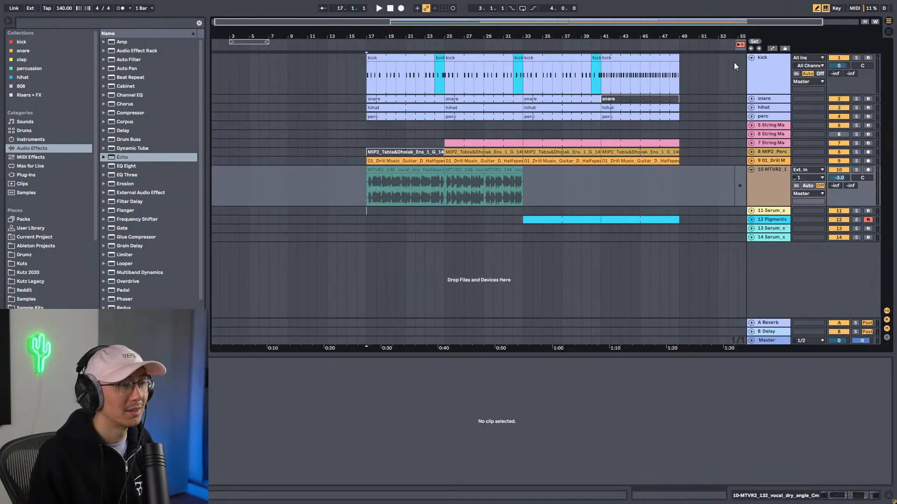
click(525, 177)
key(ctrl+v)
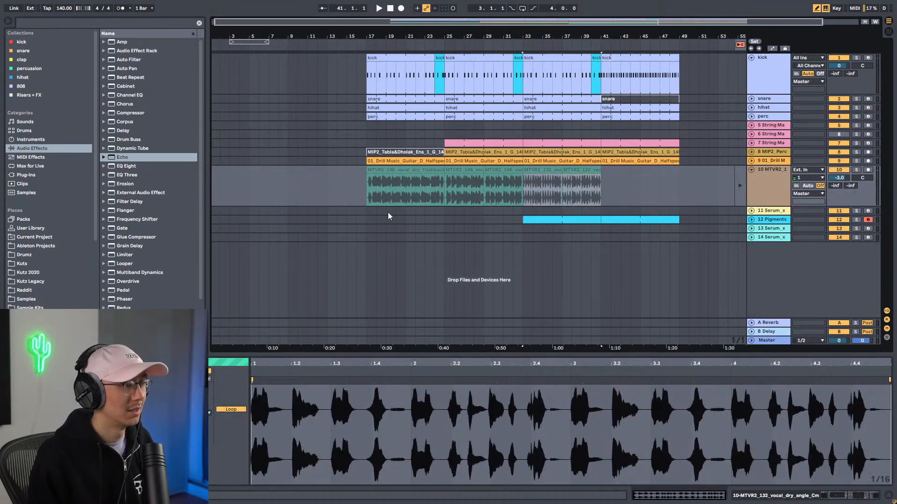
Step: Play the arrangement from bar 17 with its vocals restored and duplicate the two MTVR2_132 vocal clips to bars 41 to 49
click(365, 213)
key(space)
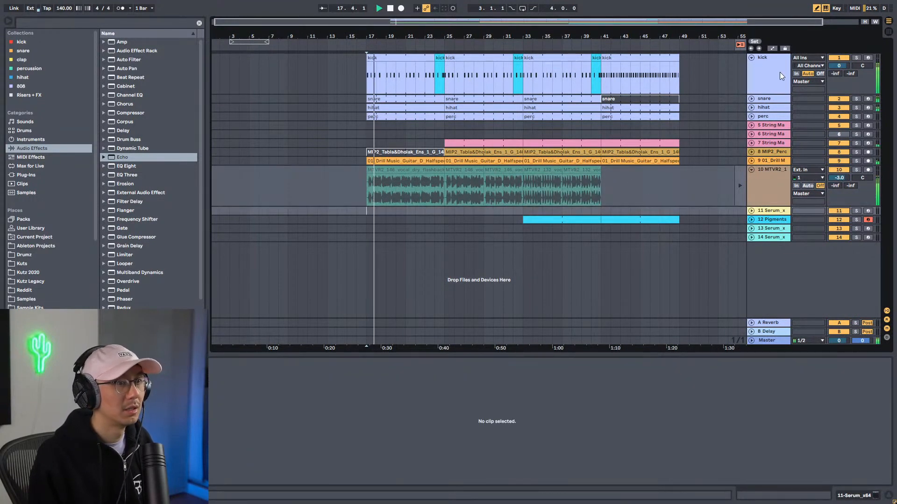
click(548, 168)
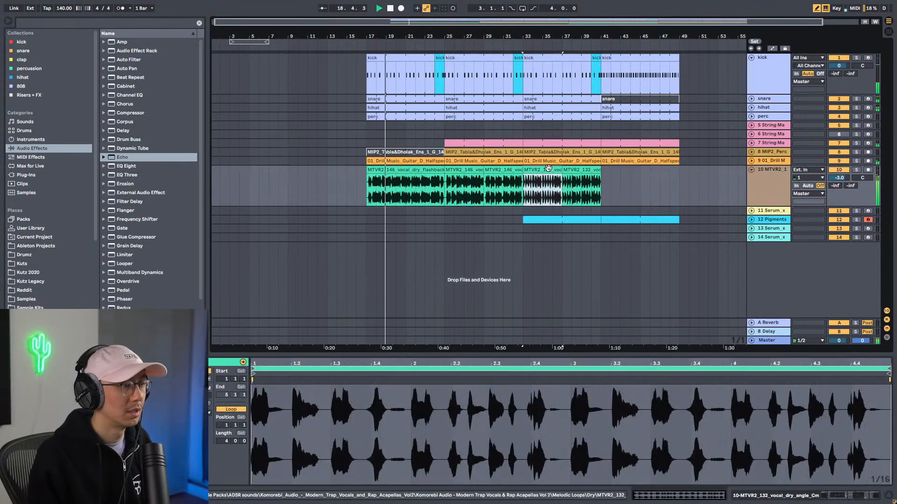
shift+click(578, 170)
key(ctrl+d)
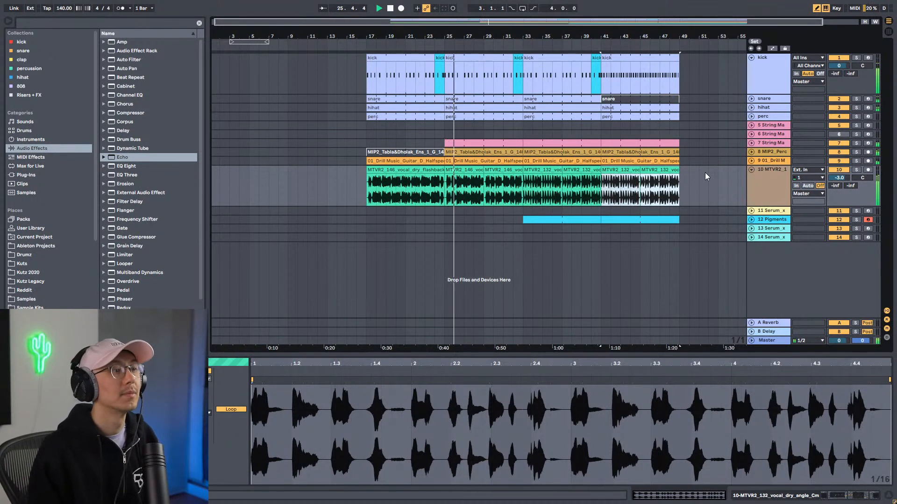
Step: Deactivate the kick fill clip at bar 32 and reactivate the snare clip from bar 45 to bar 49
click(519, 56)
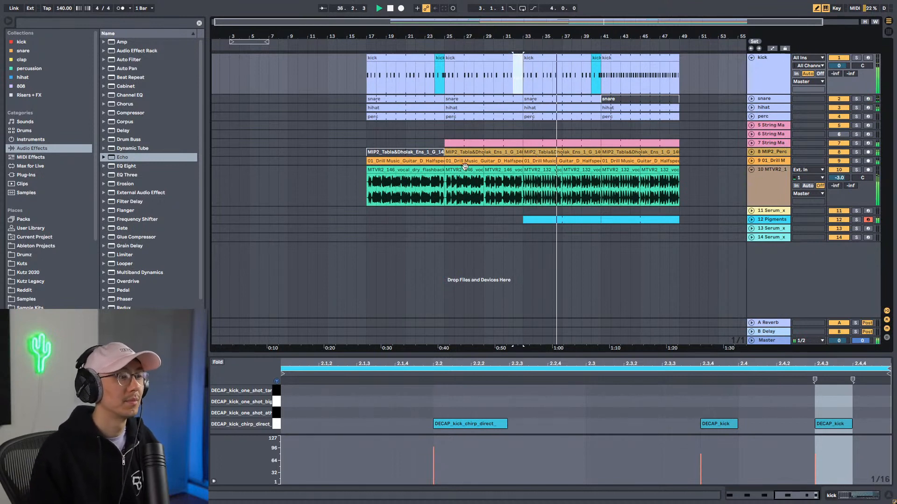
click(492, 172)
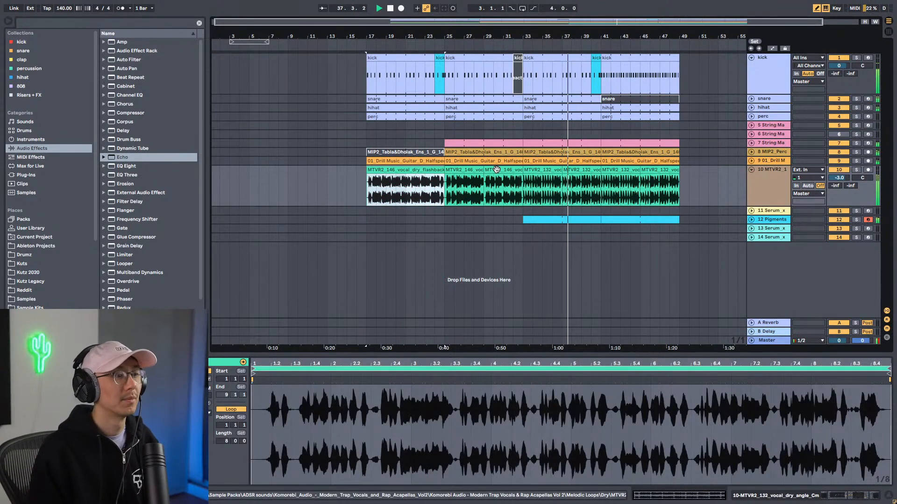
shift+click(497, 170)
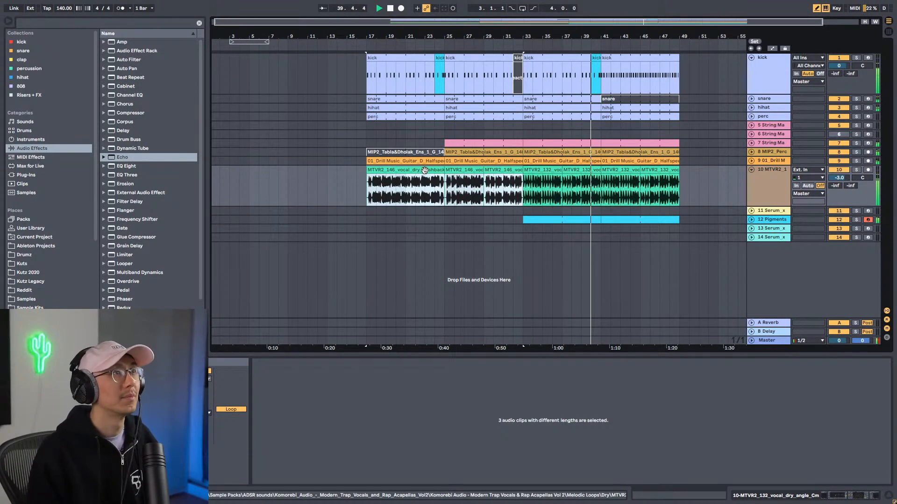
drag(682, 98, 641, 98)
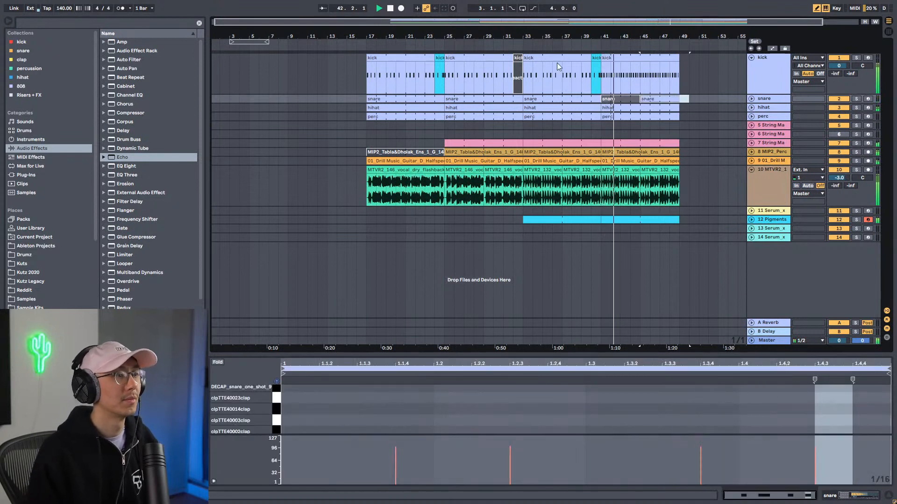
Step: Loop bars 33 to 49 and put a one-bar kick fill at bar 48 of the kick track
drag(249, 42, 677, 43)
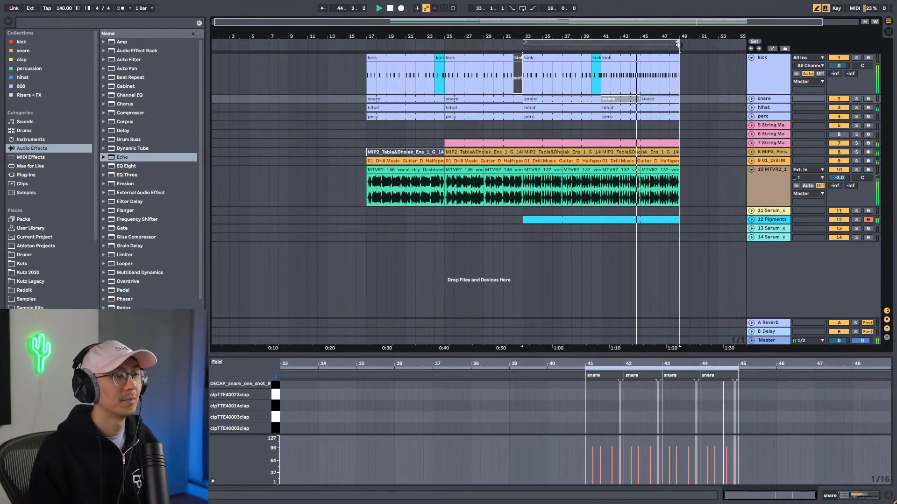
click(522, 8)
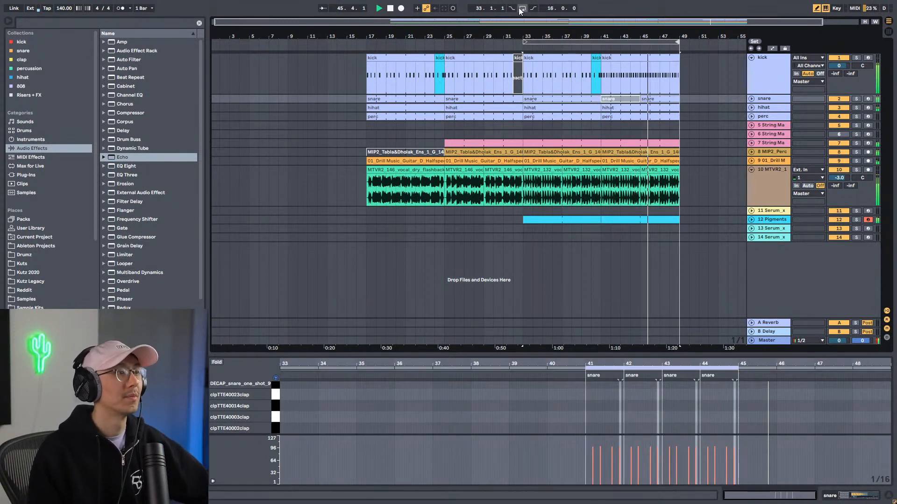
click(675, 79)
drag(687, 80, 680, 78)
key(ctrl+e)
double_click(674, 58)
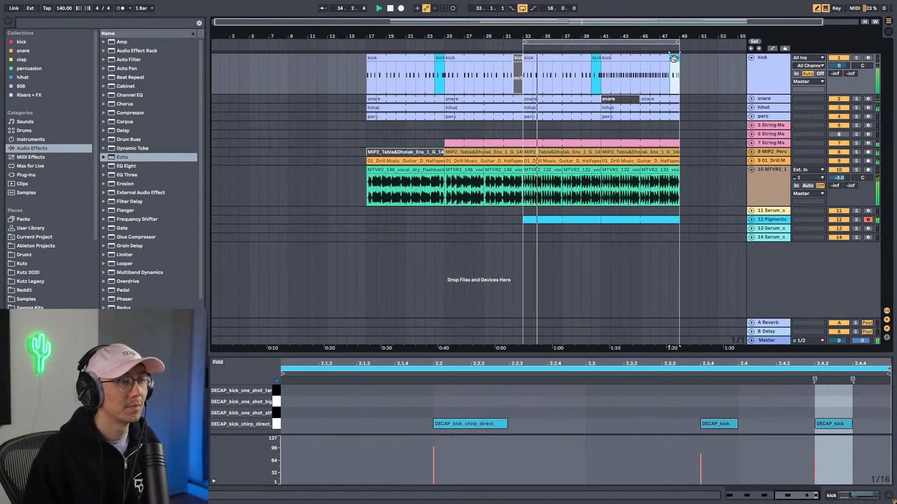
key(space)
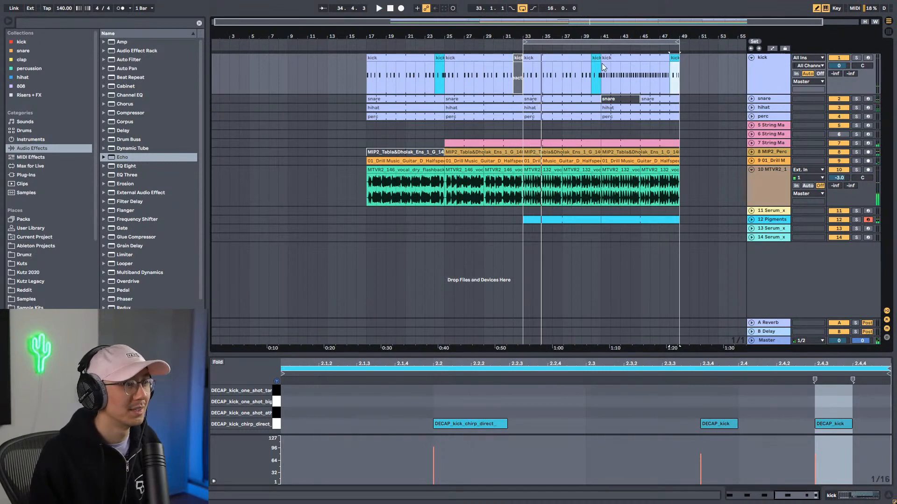
Step: Copy the clips of bars 25 to 41 on all tracks to bars 49 to 65 and extend the loop to bar 65
click(675, 77)
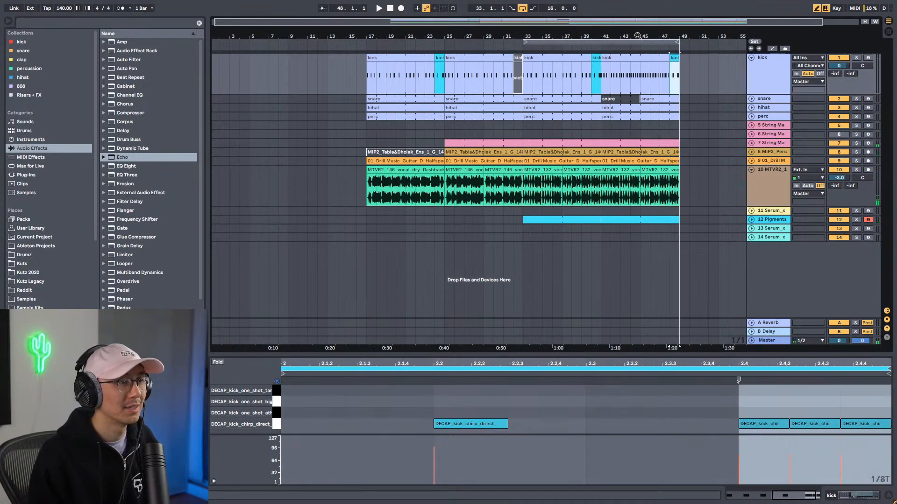
drag(638, 37, 614, 36)
key(space)
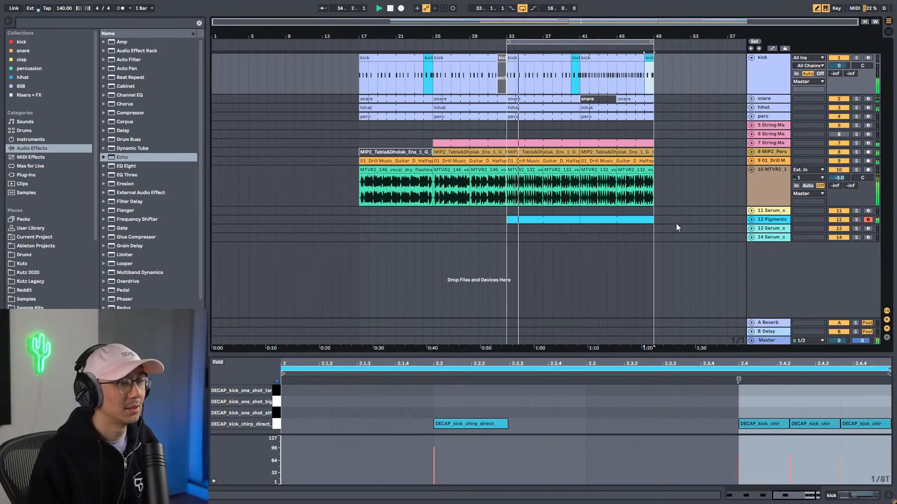
drag(579, 240, 670, 58)
key(minus)
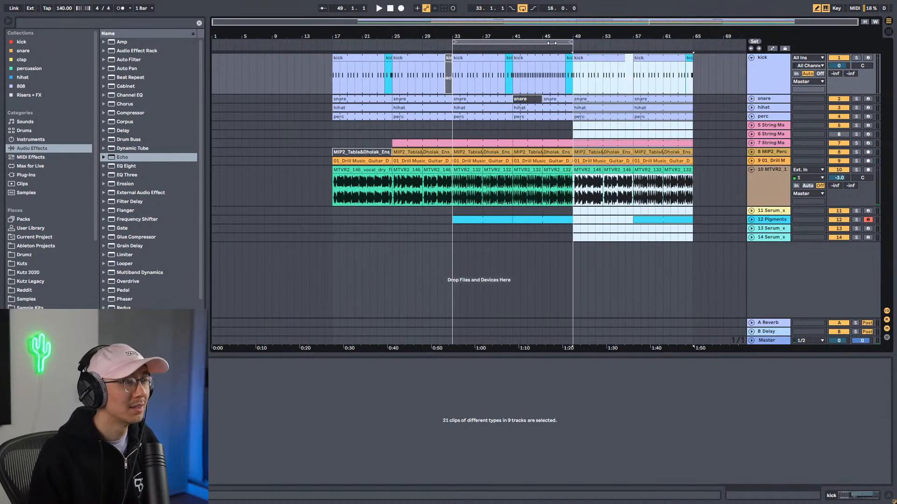
drag(567, 44, 684, 45)
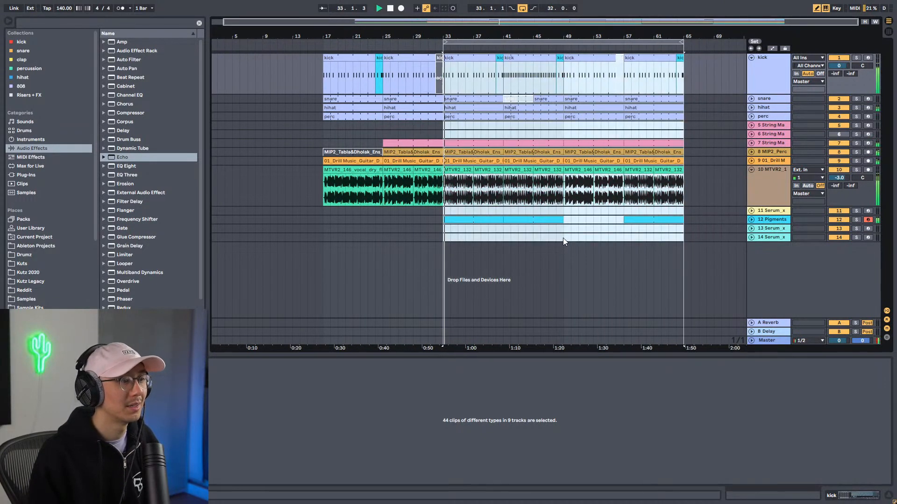
Step: Play from bar 49 and delete the copied vocal clips between bars 49 and 65
click(562, 238)
key(space)
click(594, 179)
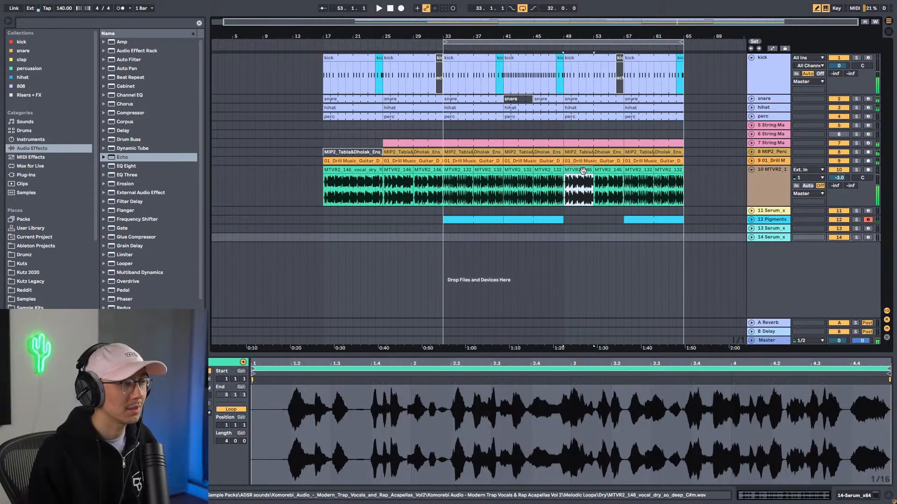
key(space)
shift+click(666, 170)
key(Delete)
Step: Audition the MTVR2_132_vocal_dry_clipz_Cm clip in the Session View and inspect the first arrangement vocal clip at bar 17
key(Tab)
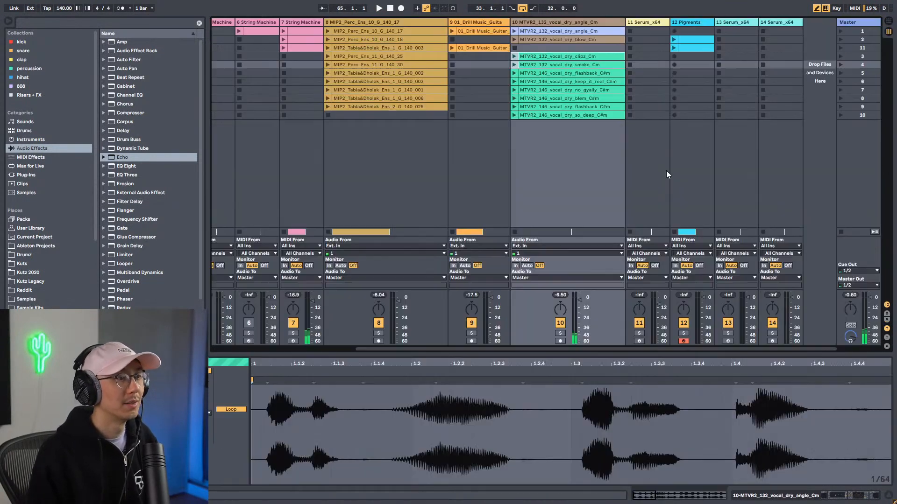
click(512, 64)
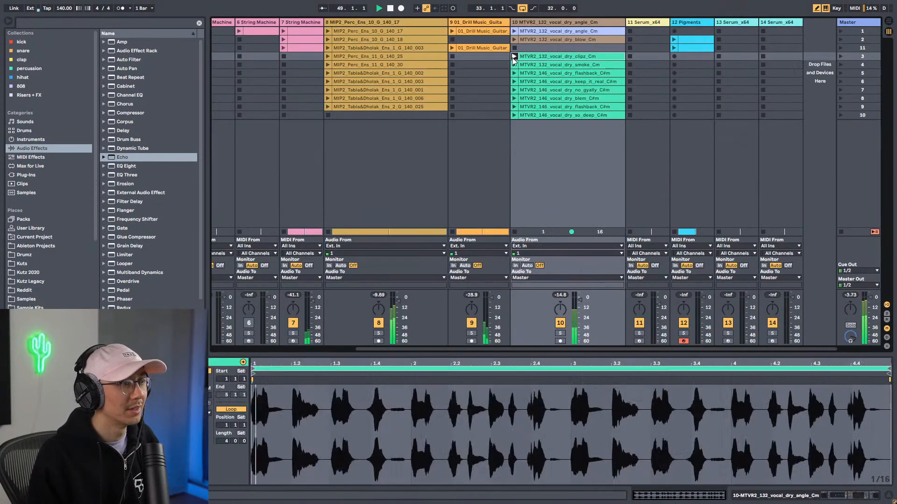
key(Tab)
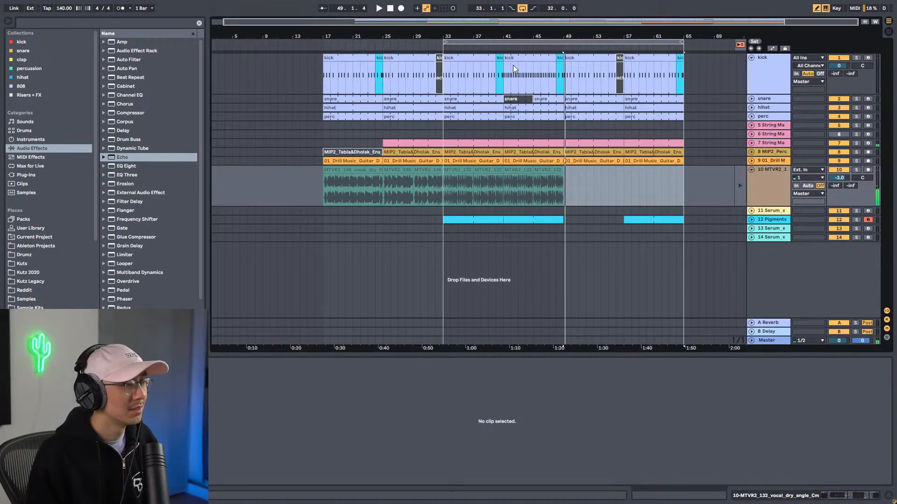
click(367, 172)
key(z)
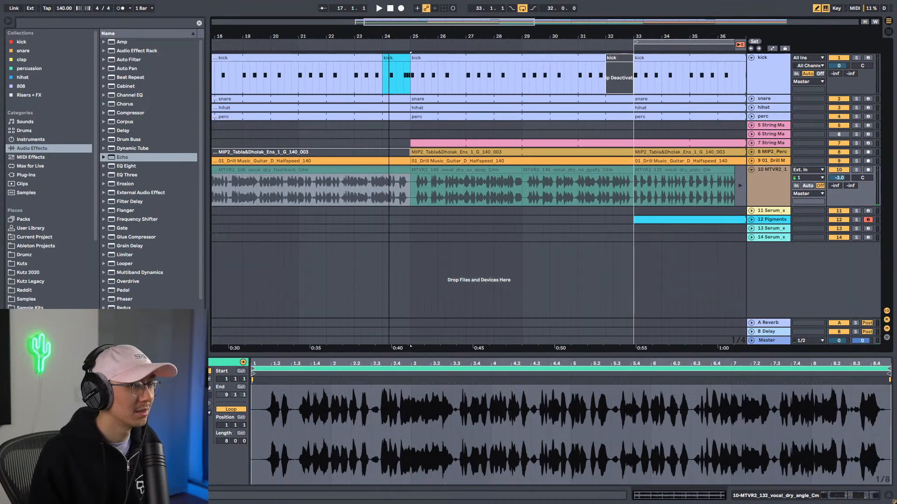
key(shift+Tab)
key(shift+Tab)
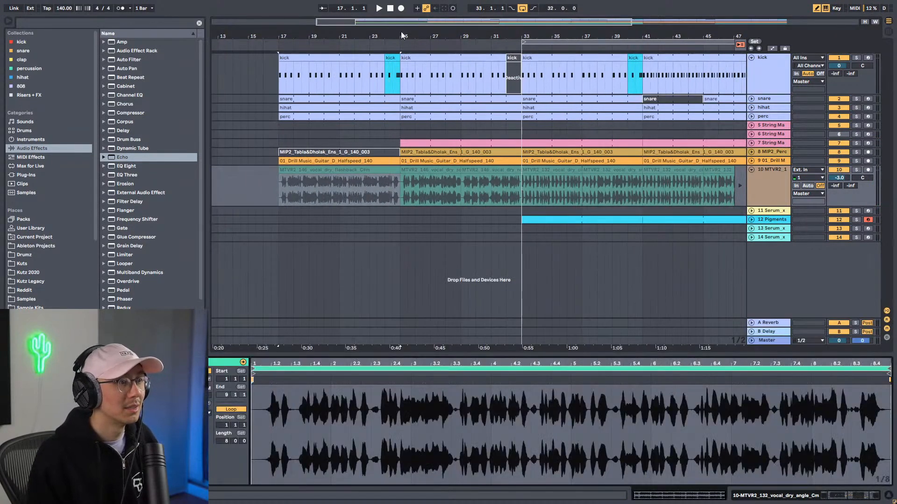
Step: Audition MTVR2_146_vocal_dry_keep_it_real_C#m in the Session View and copy it onto the vocal track from bar 49 to bar 53
key(Tab)
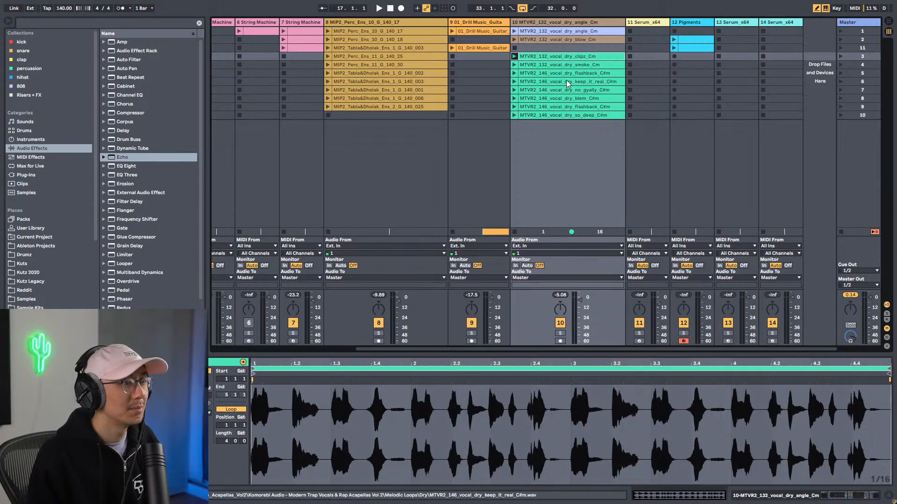
click(514, 81)
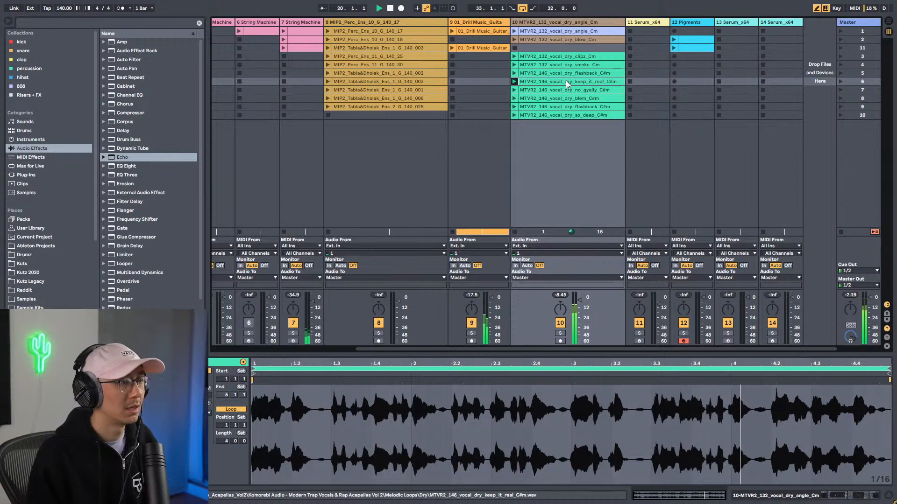
key(Tab)
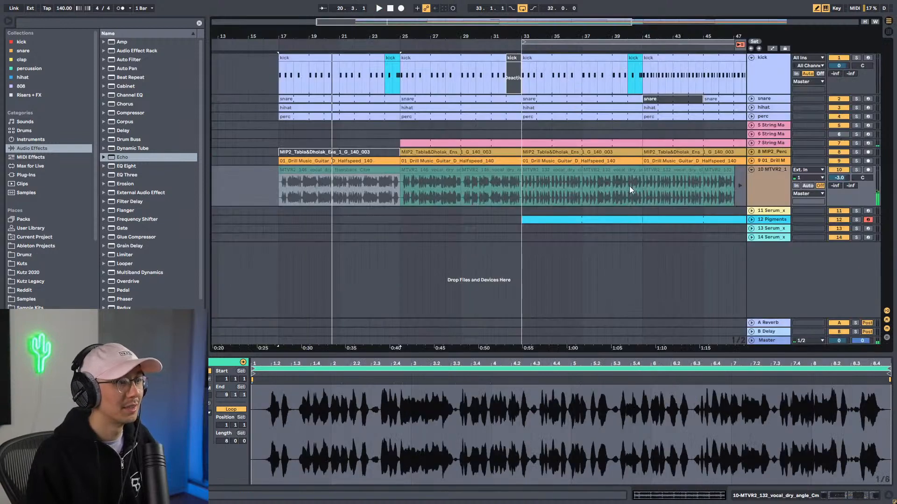
drag(605, 25, 603, 35)
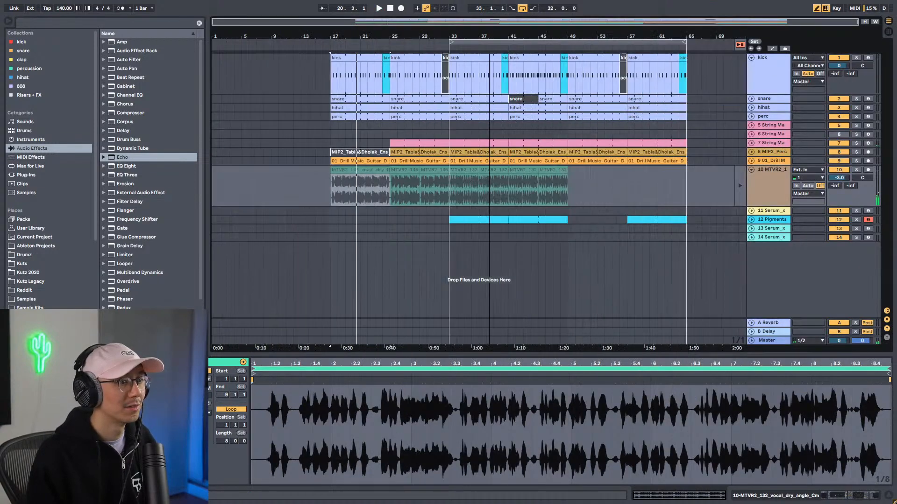
click(568, 183)
Step: Audition MTVR2_146_vocal_dry_no_gyally_C#m, copy it onto the vocal track from bar 53 to 57, and restore the vocal track's arrangement playback
key(Tab)
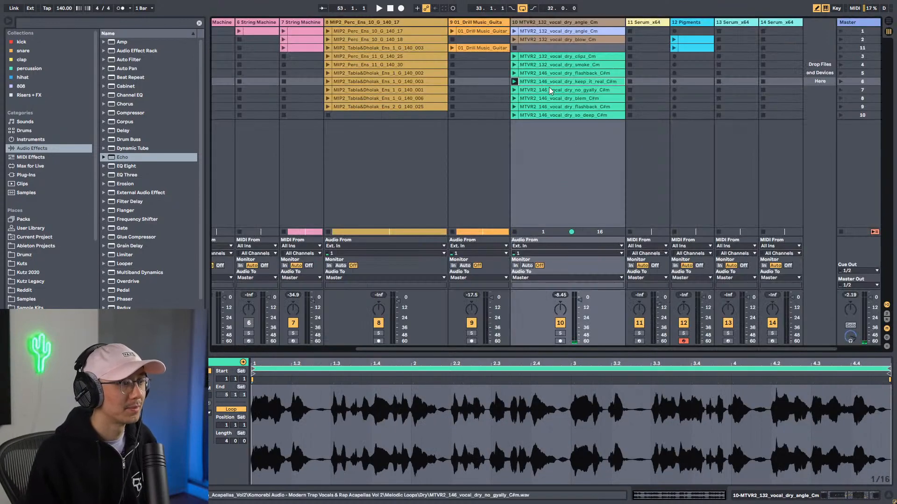
click(514, 90)
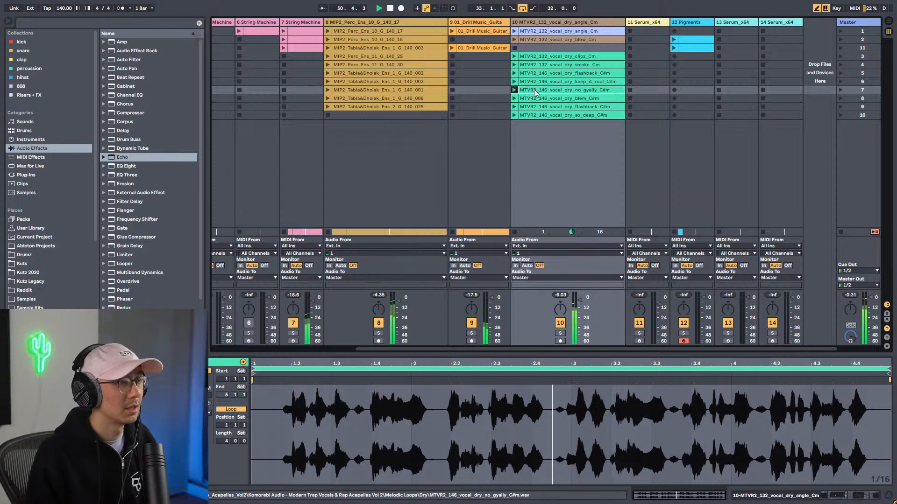
key(Tab)
click(604, 174)
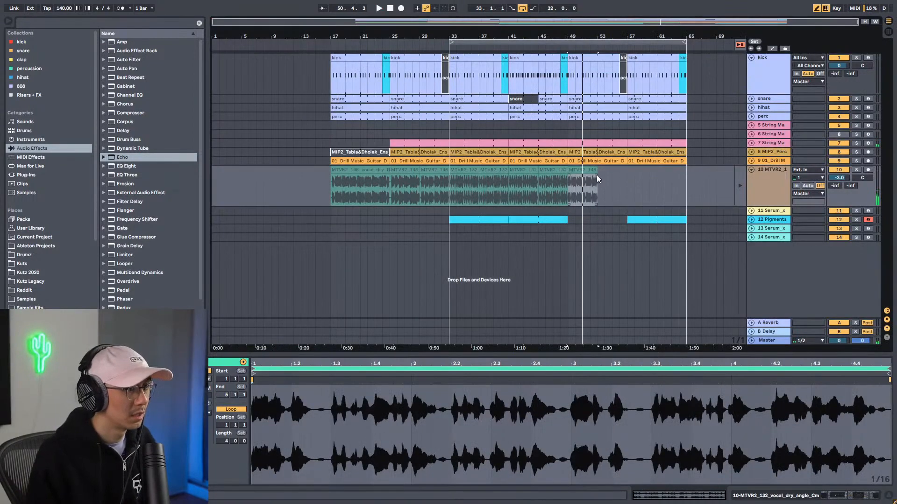
click(597, 184)
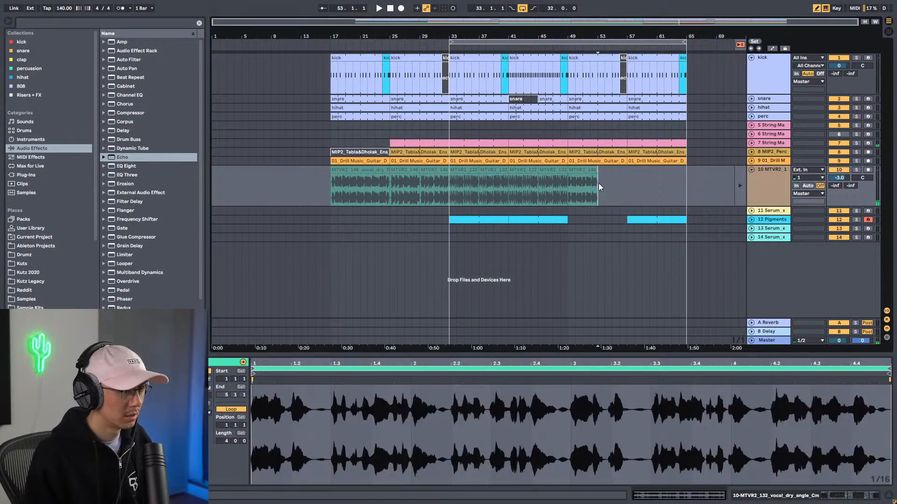
key(ctrl+d)
key(space)
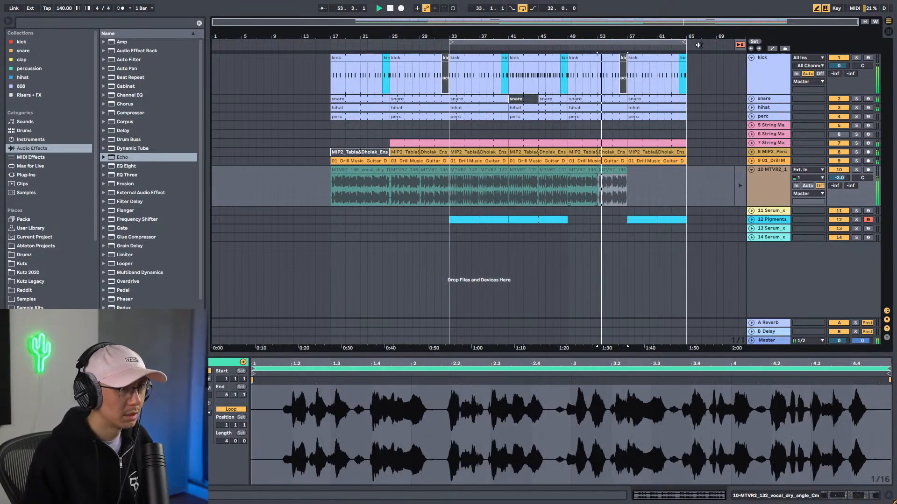
click(739, 45)
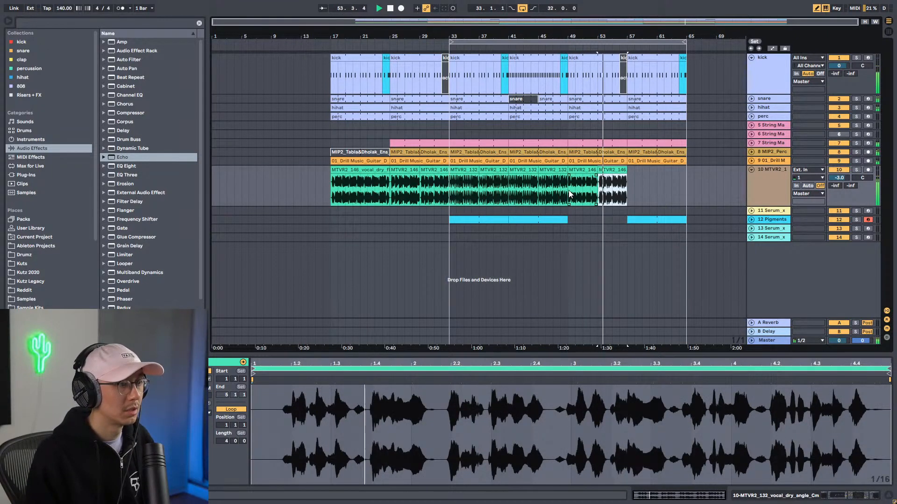
Step: Copy the two MTVR2_132 vocal clips from bars 33 to 41 to bars 57 to 65
click(466, 170)
shift+click(485, 170)
drag(467, 170, 646, 170)
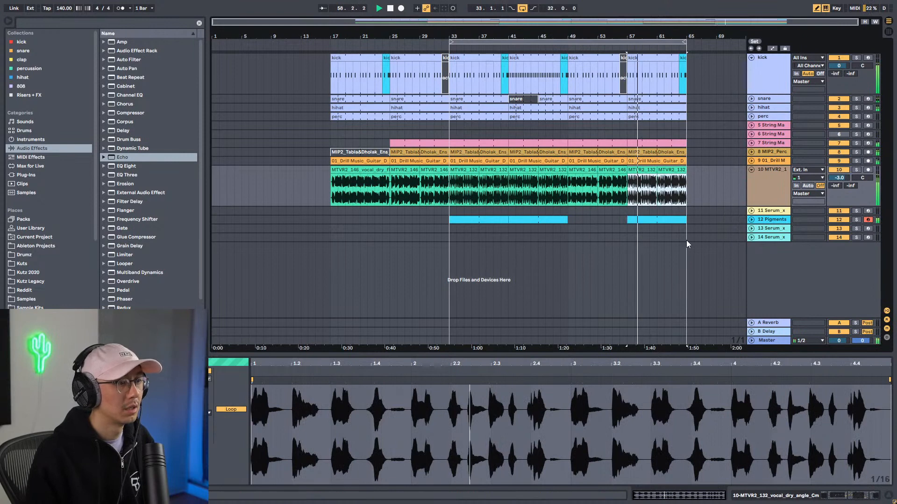
Step: Duplicate the time of bars 49 to 57 across the tracks, moving the following eight-bar section to bar 65
click(561, 240)
mouse_move(685, 238)
mouse_down()
mouse_move(659, 72)
mouse_move(629, 69)
mouse_move(698, 58)
mouse_up()
drag(626, 210, 570, 65)
key(ctrl+d)
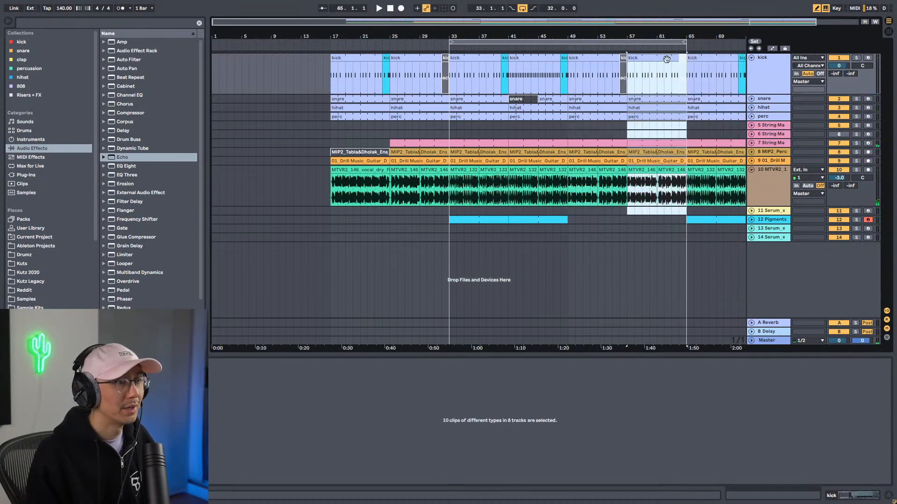
Step: Play the arrangement from bar 59 and examine the vocal clips at bars 57 and 61
click(643, 210)
key(space)
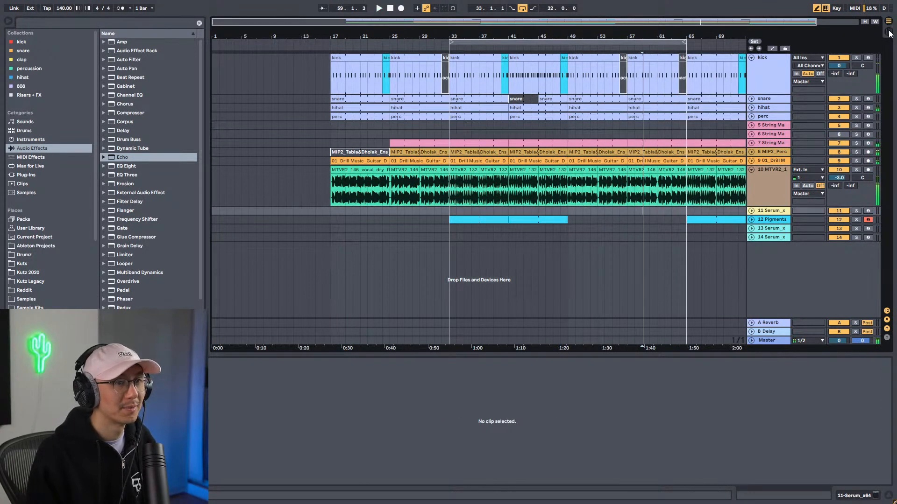
click(889, 32)
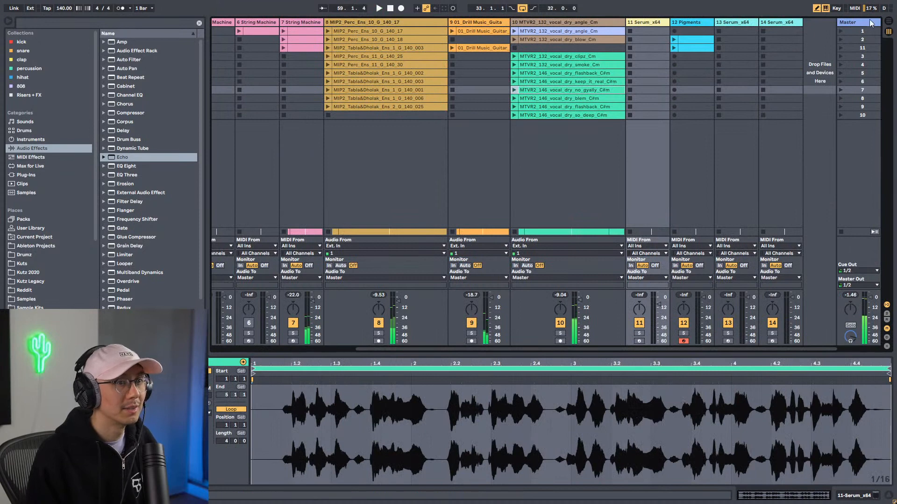
key(Tab)
key(space)
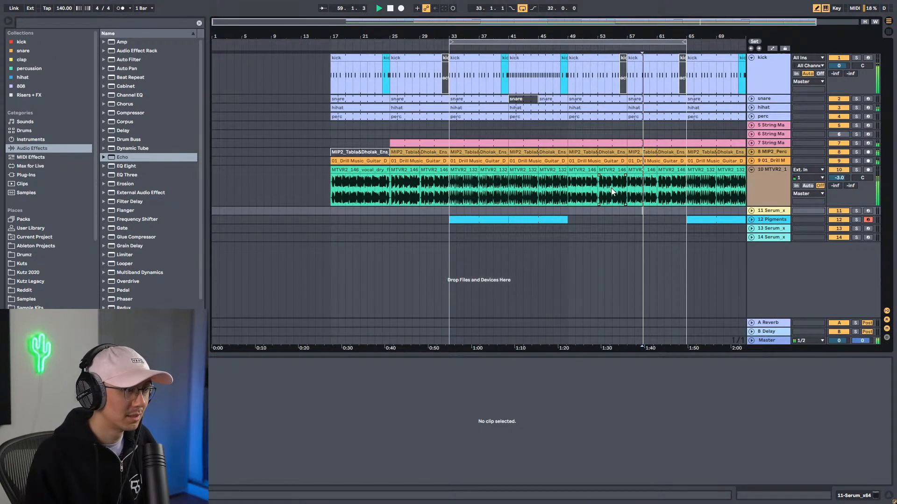
click(639, 169)
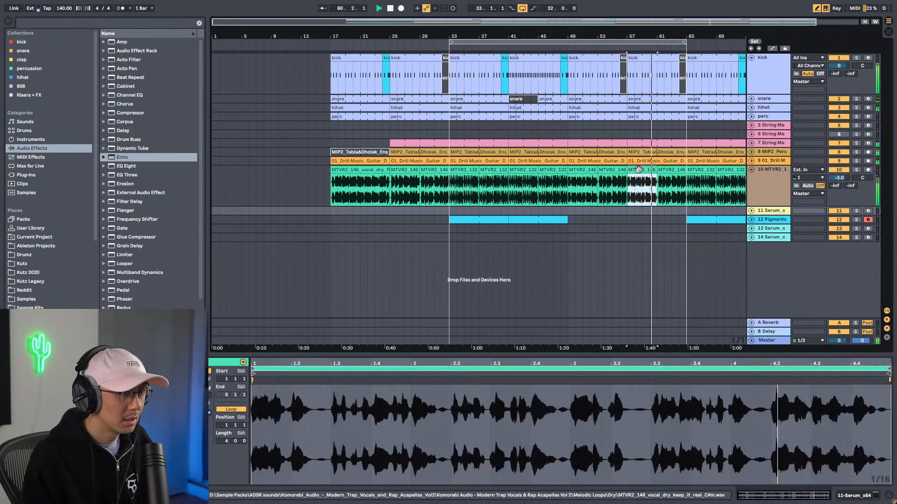
scroll(617, 187, down, 2)
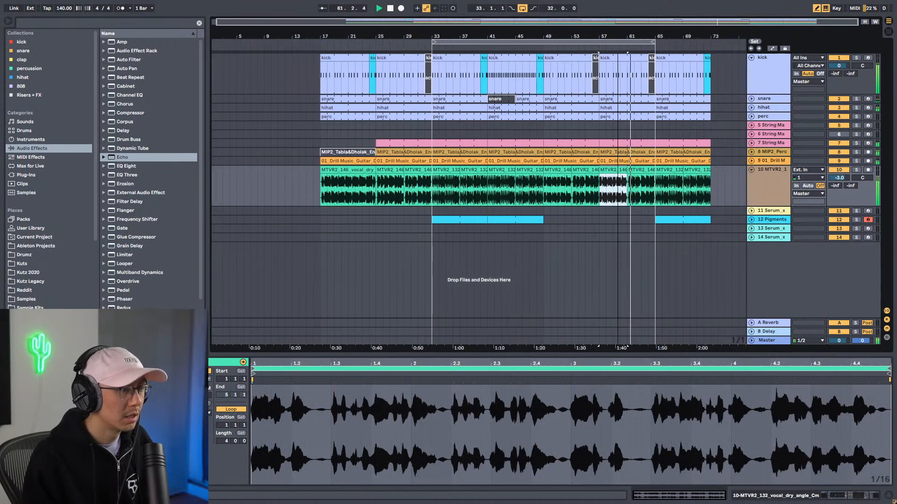
scroll(617, 187, up, 6)
scroll(616, 187, down, 2)
key(space)
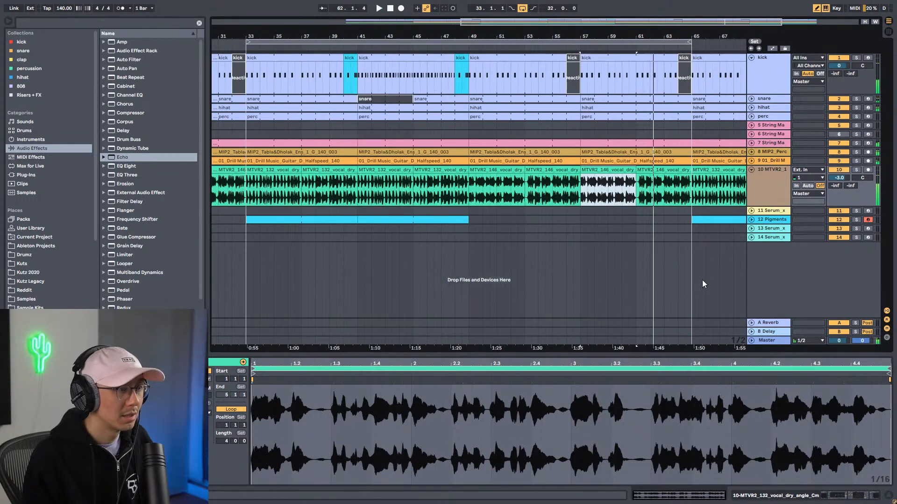
click(653, 171)
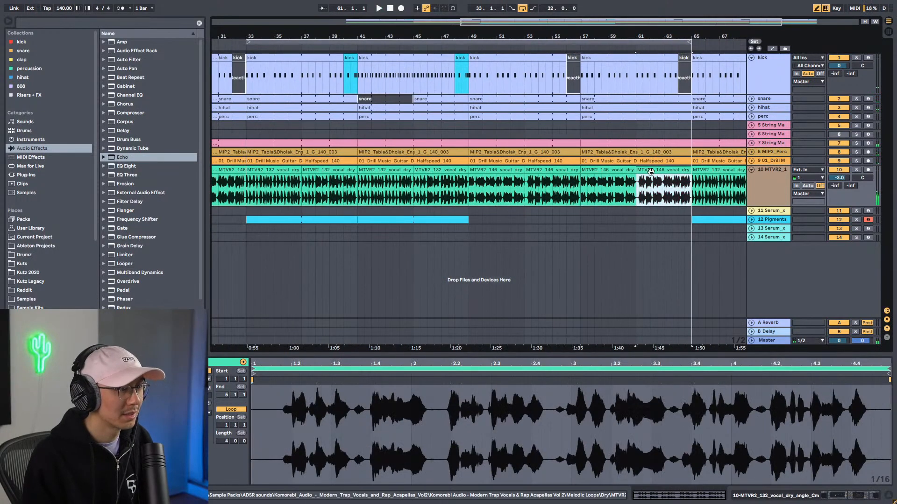
click(602, 170)
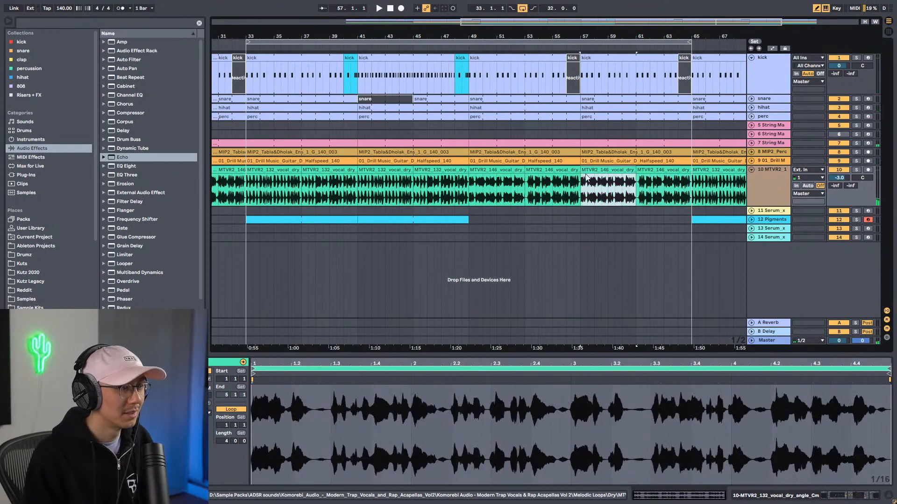
Step: Replace the two vocal clips in bars 49 to 57 with a copy of the eight-bar MTVR2_146 vocal from bar 17 and play it
click(509, 170)
shift+click(544, 170)
key(Delete)
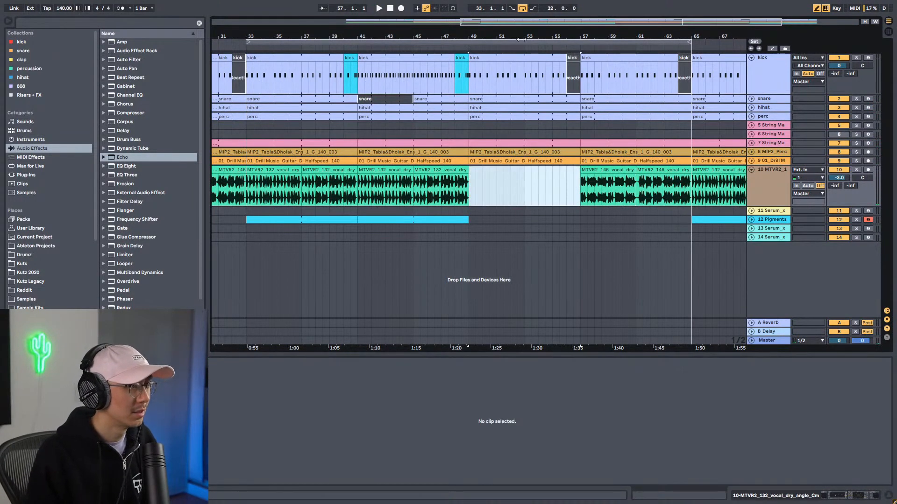
double_click(522, 24)
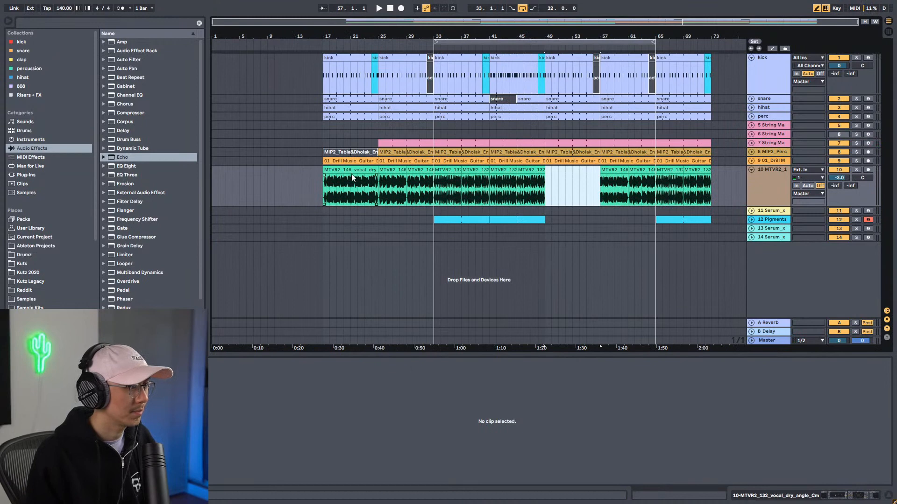
drag(351, 175, 572, 170)
key(space)
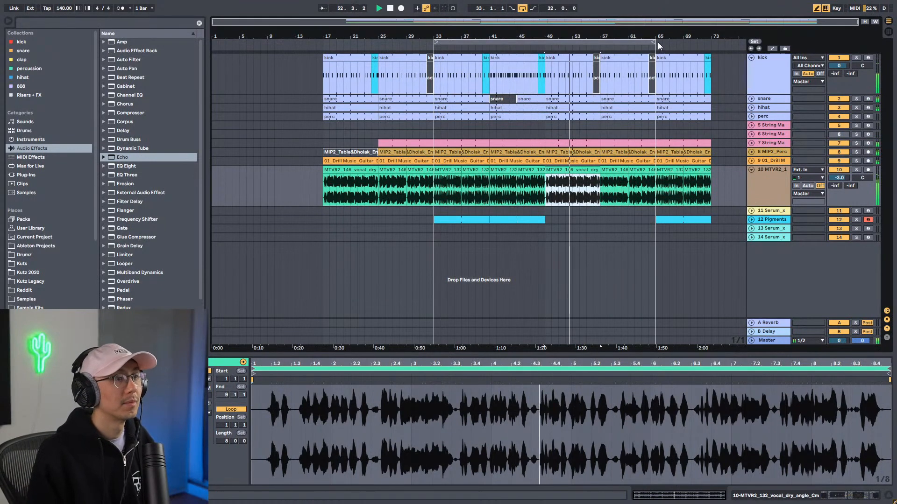
Step: Extend the loop to cover bars 33 to 73 and play it from bar 33
drag(658, 42, 712, 42)
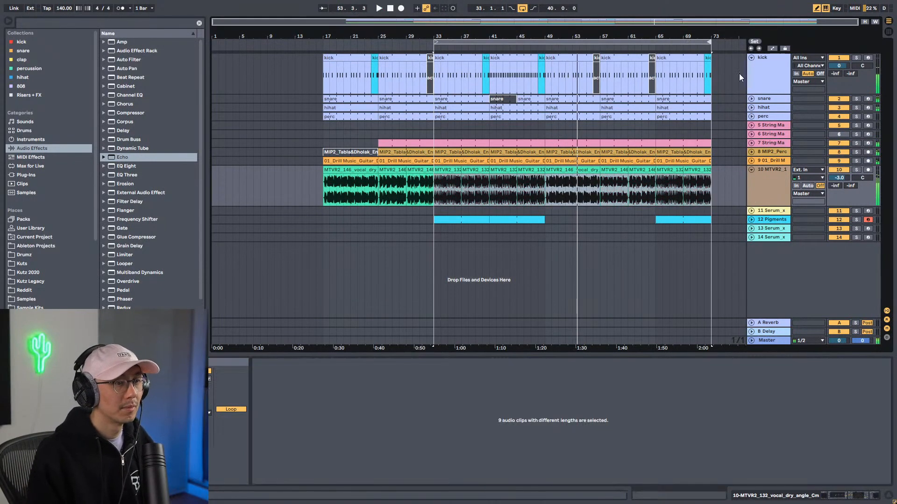
click(765, 72)
key(space)
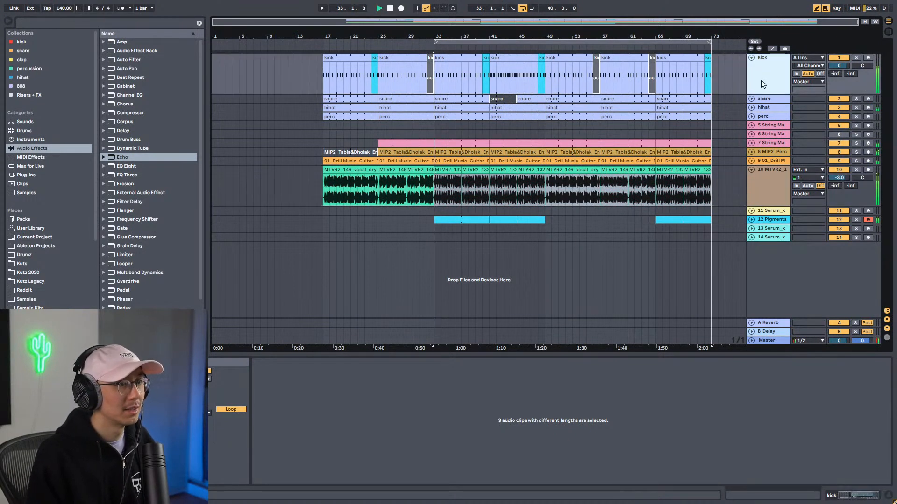
Step: Group the kick, snare, hihat and perc tracks into one drum group
click(767, 100)
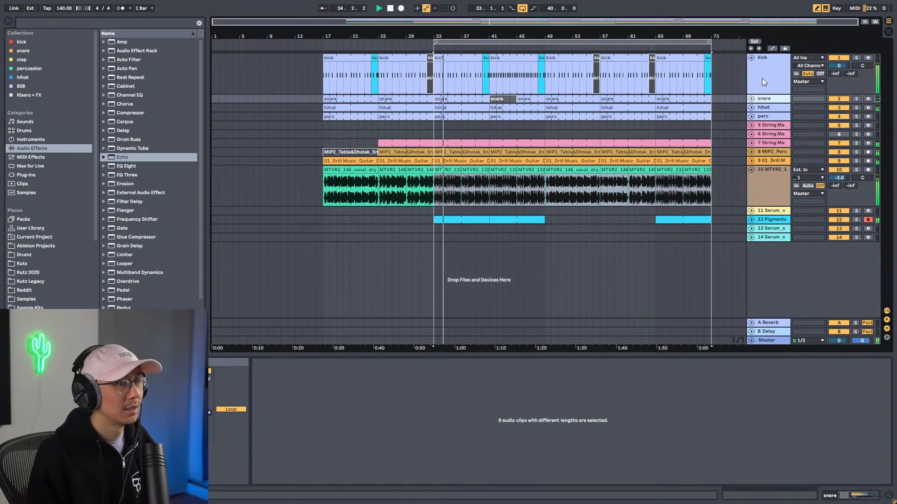
click(763, 74)
click(766, 125)
click(770, 76)
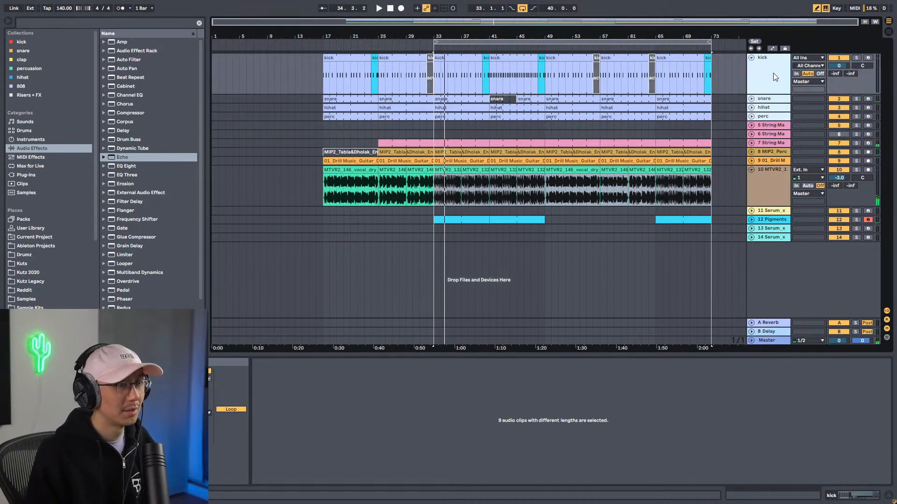
key(ctrl+g)
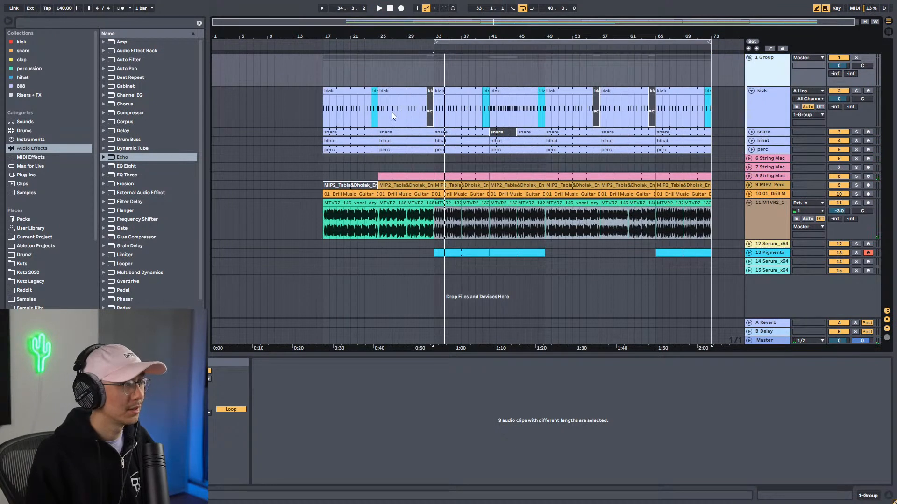
Step: Search the plug-ins for "trap" and load the VST3 TrapDrive by Diginoiz onto the drum group
click(49, 175)
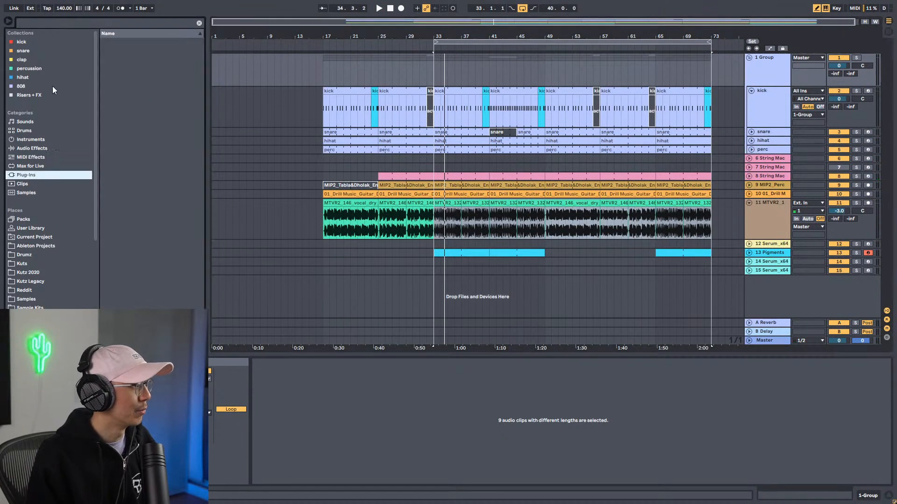
click(74, 25)
text(trap)
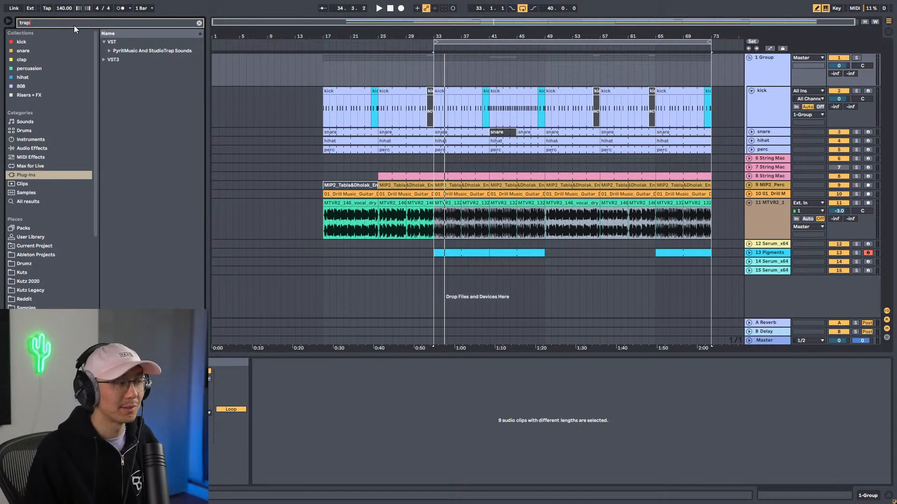
click(104, 60)
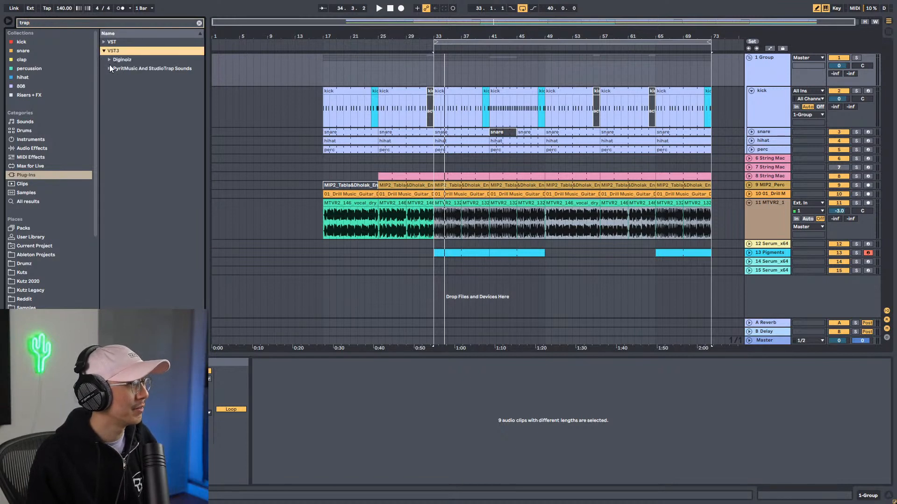
click(113, 61)
click(107, 60)
drag(138, 67, 757, 58)
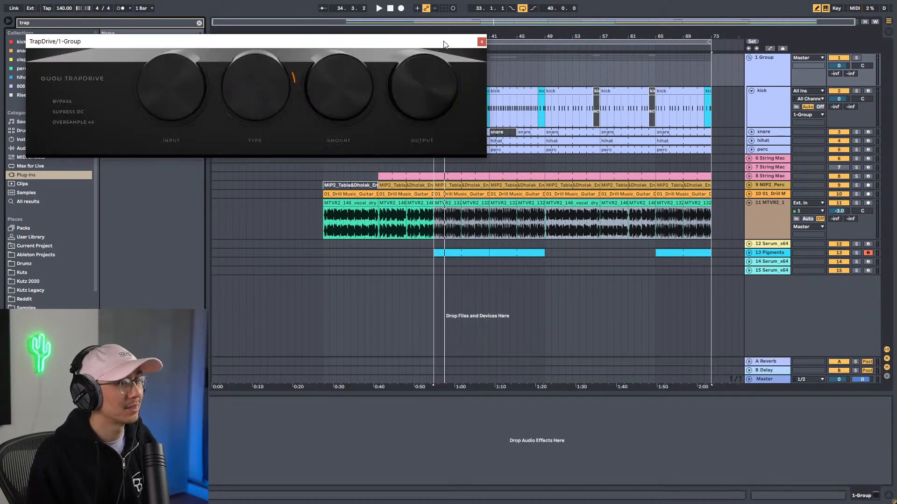
Step: Change TrapDrive's type, raise its amount slightly and adjust its output while the beat plays, and close the plug-in window
drag(421, 43, 623, 151)
key(space)
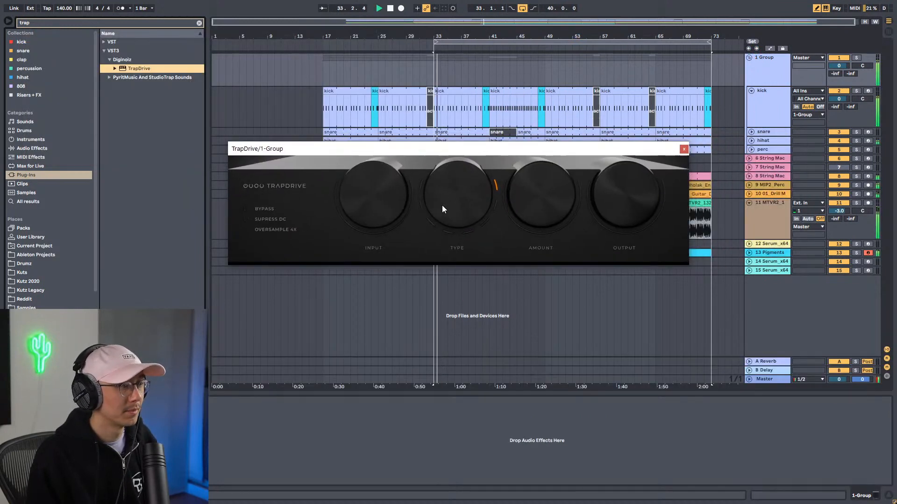
drag(480, 196, 458, 180)
drag(519, 185, 517, 178)
drag(621, 186, 614, 153)
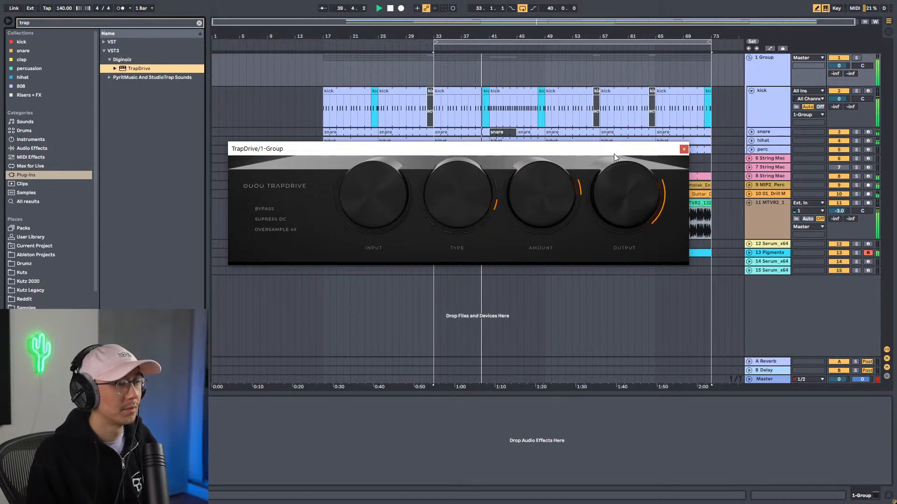
click(684, 149)
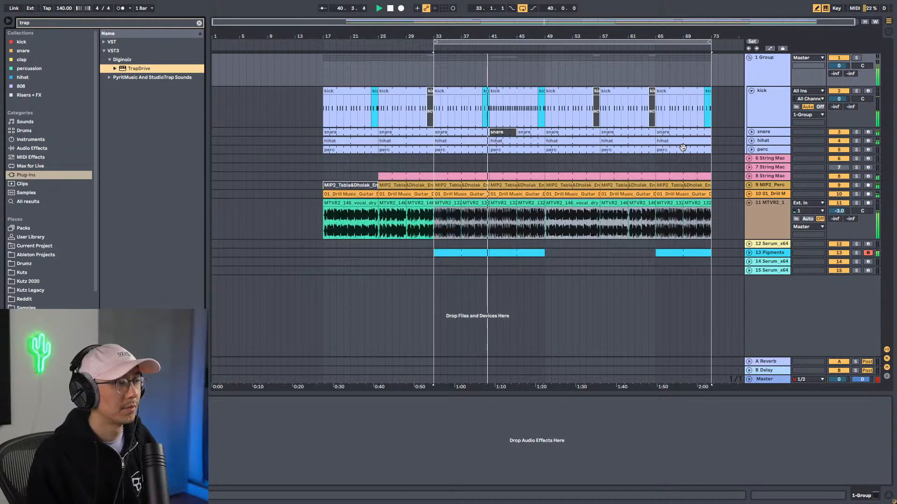
Step: Play the section from bar 41 and set the volume of the DECAP_snare_some_coins_in_the_pocket sample to -19.0 dB
click(489, 161)
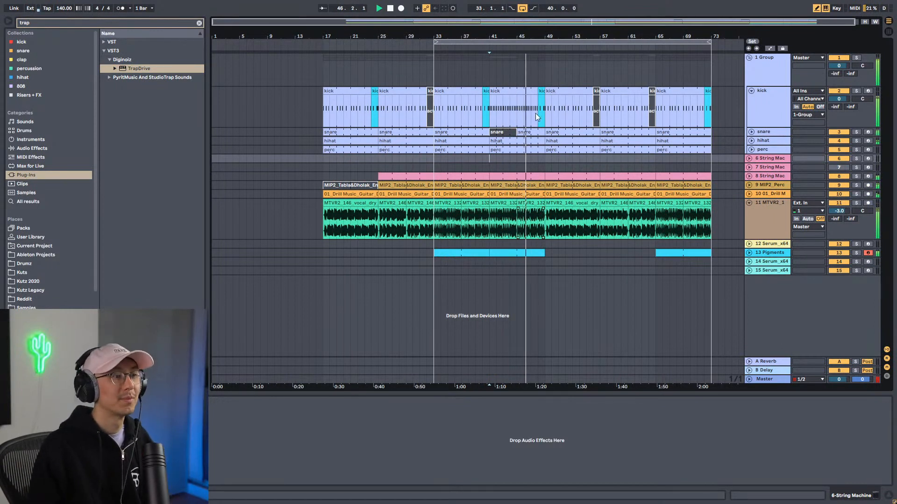
double_click(525, 132)
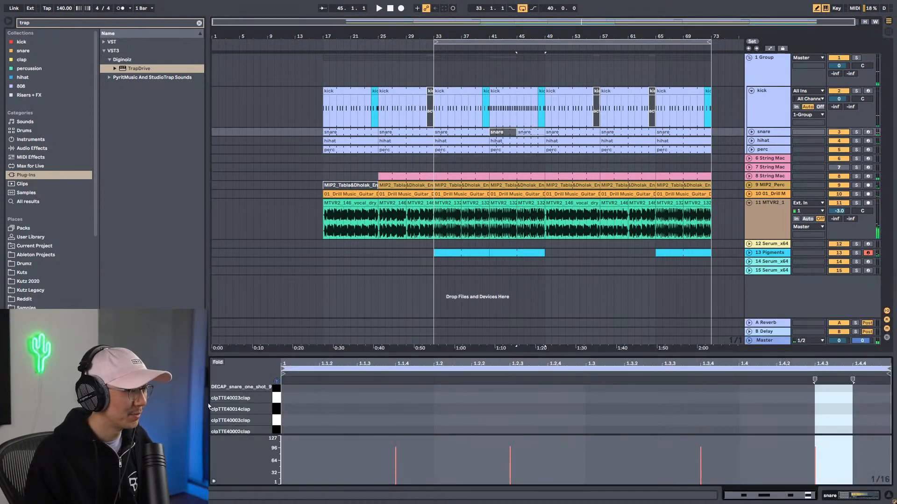
key(shift+Tab)
key(space)
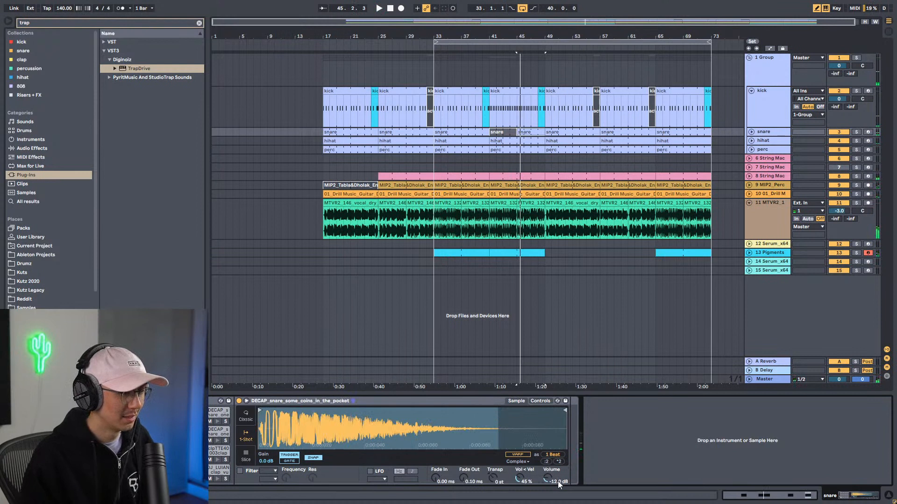
drag(557, 481, 558, 483)
key(space)
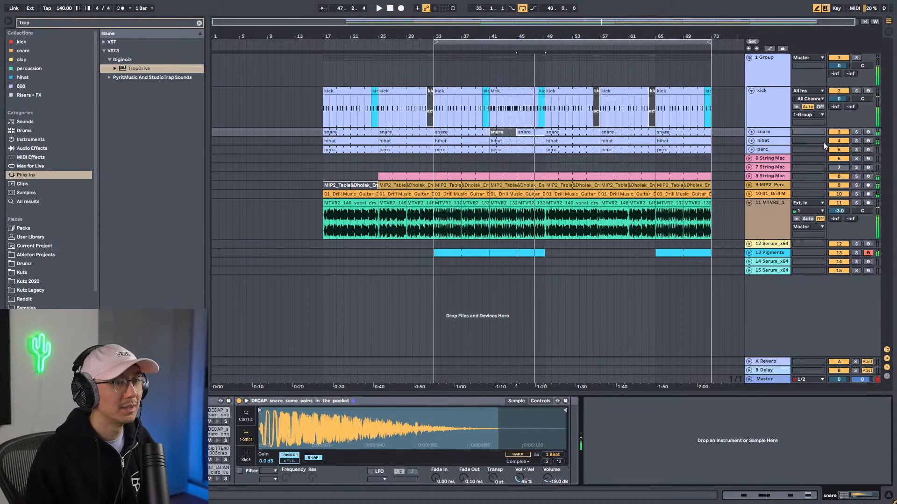
Step: Split off bar 48 of the snare roll as its own clip and draw four sixteenth DECAP_snare_some_coins notes on beat 4
click(751, 133)
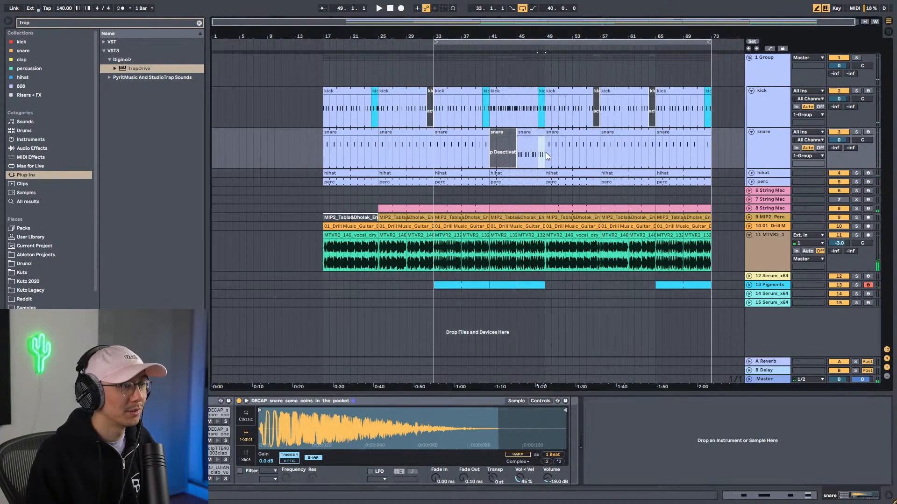
double_click(542, 132)
key(space)
drag(812, 355, 805, 218)
drag(762, 426, 870, 427)
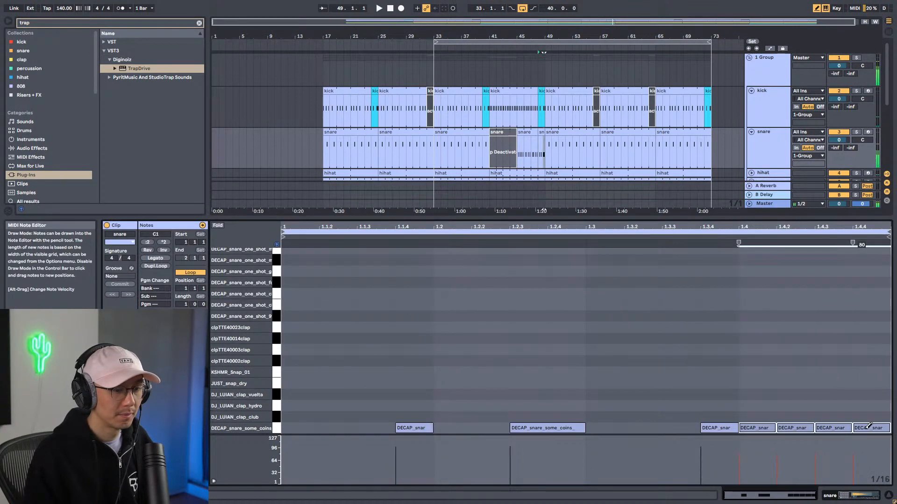
key(space)
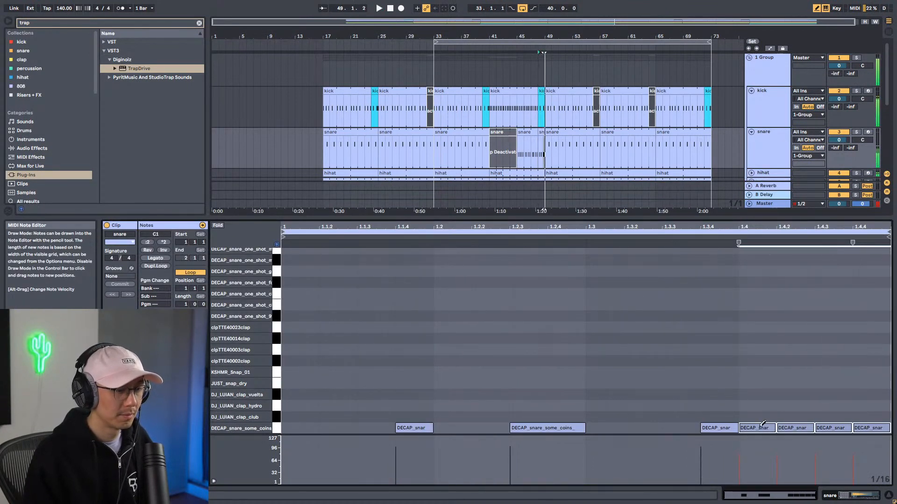
Step: Try a DJ_LUIAN_clap_vuelta note on beat 4 of the bar 48 snare fill and restore the four sixteenth snare notes
click(759, 395)
click(754, 424)
drag(758, 395, 758, 383)
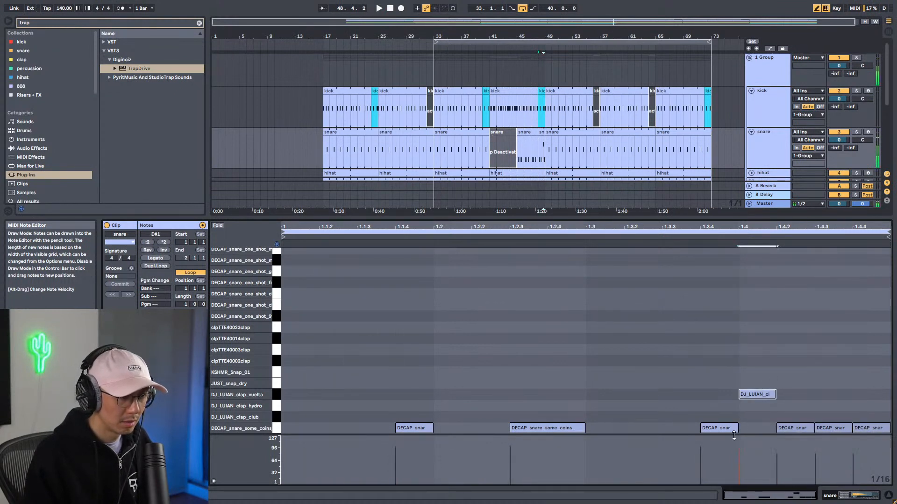
click(759, 428)
click(790, 428)
drag(792, 428, 875, 426)
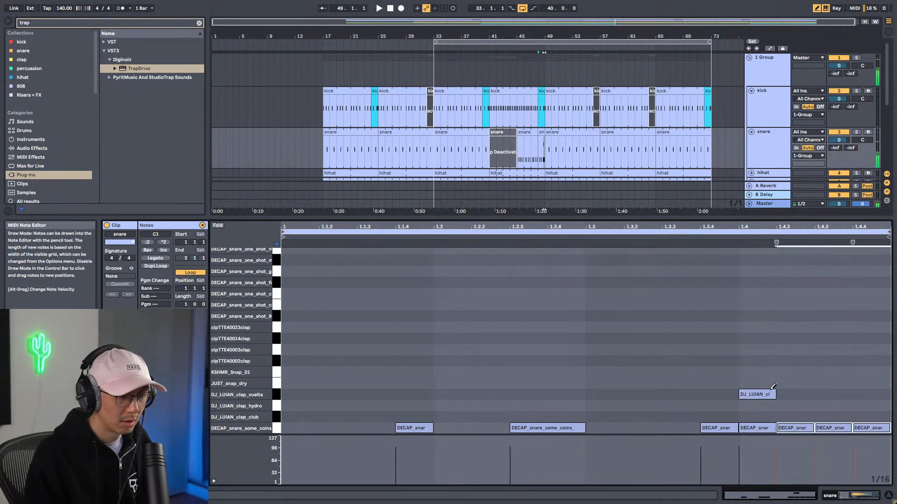
click(760, 393)
key(space)
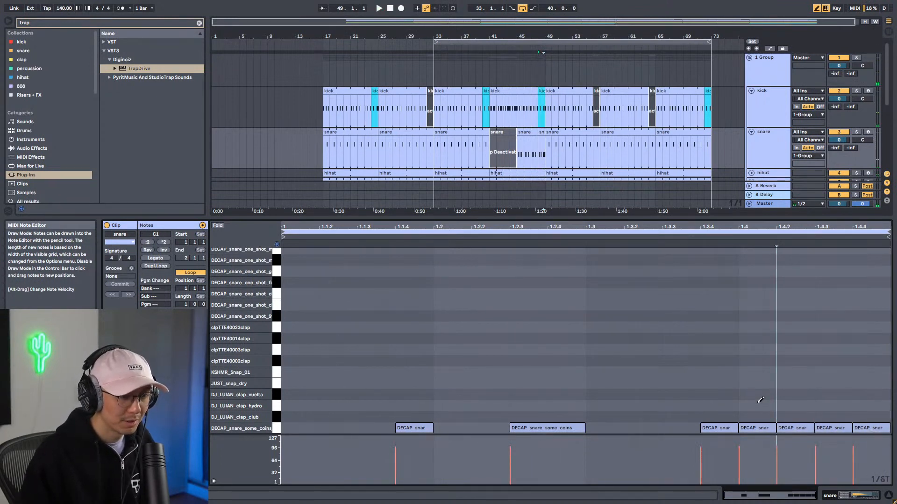
Step: Replace the beat 4 sixteenths in the bar 48 snare clip with three 1/8-triplet notes and play the arrangement from bar 33
click(761, 428)
drag(762, 428, 863, 428)
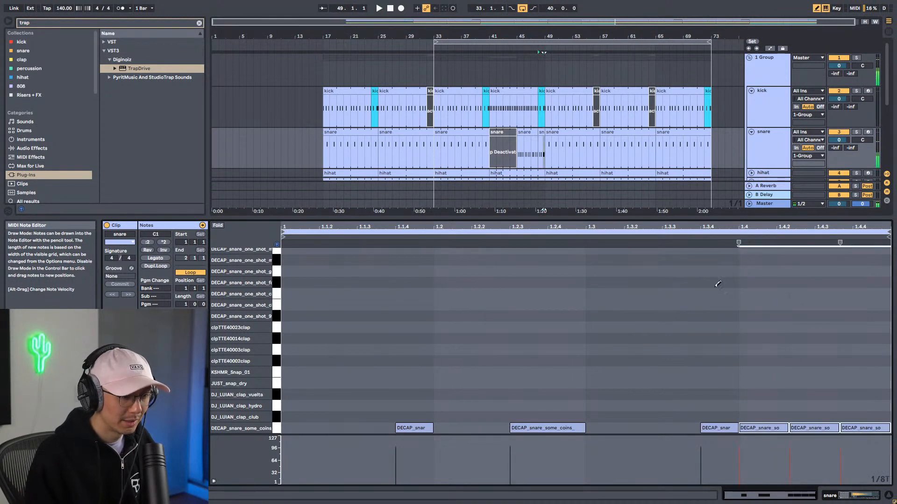
key(b)
click(725, 329)
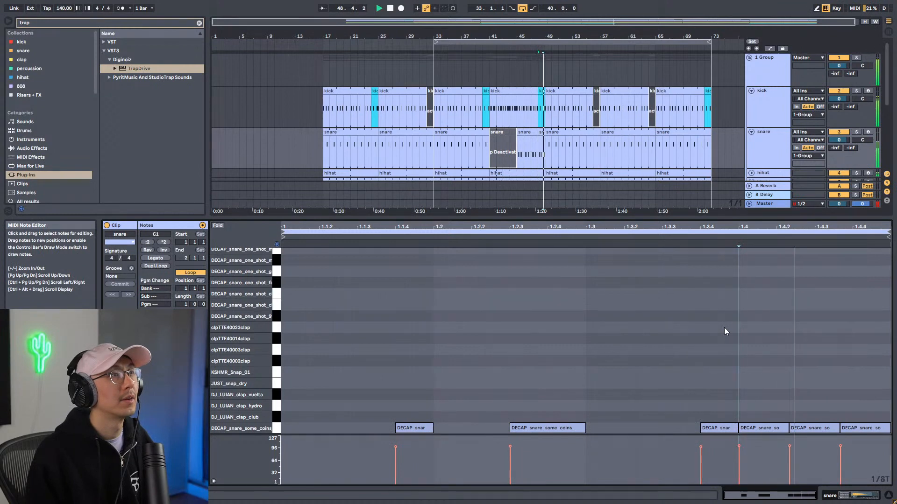
key(shift+Tab)
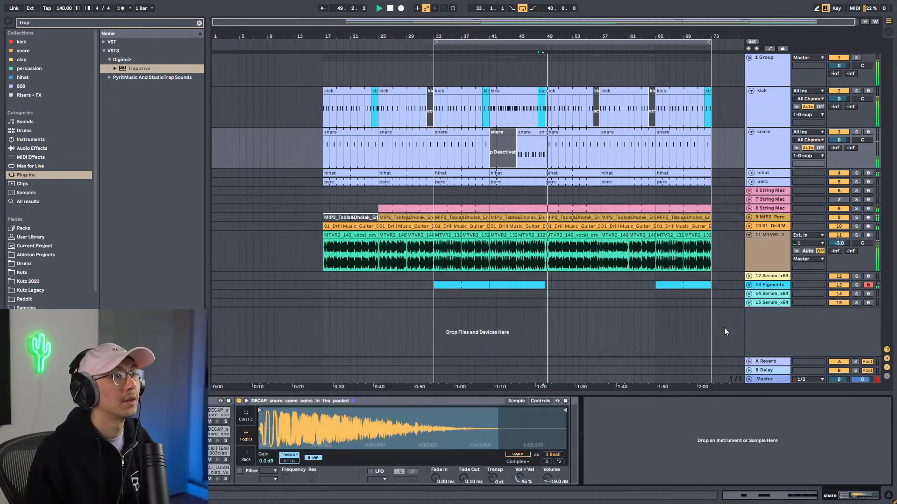
click(435, 199)
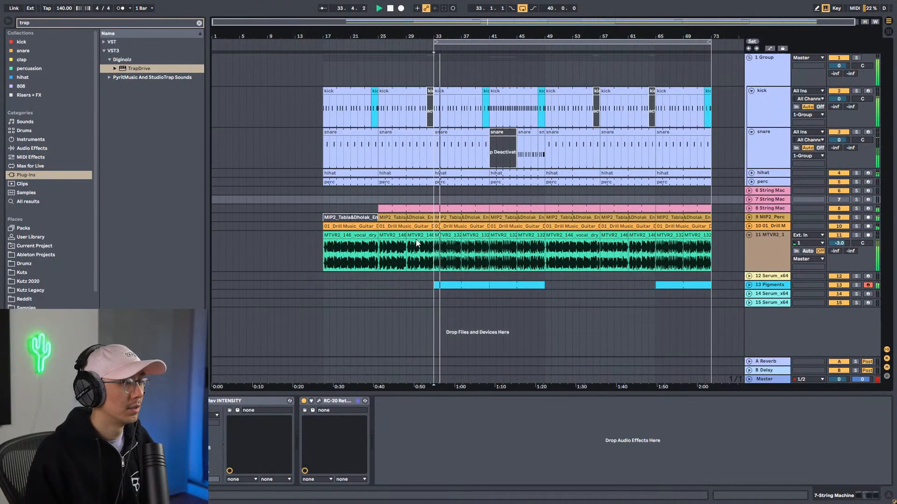
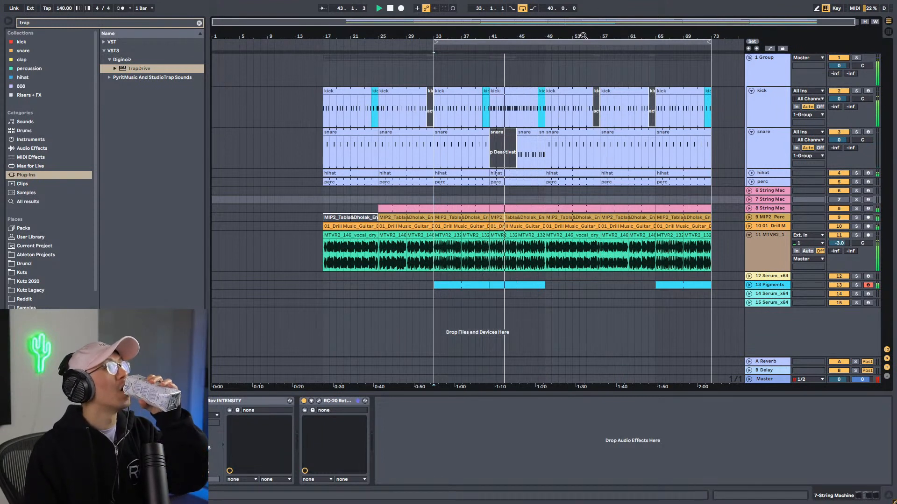
drag(583, 35, 581, 36)
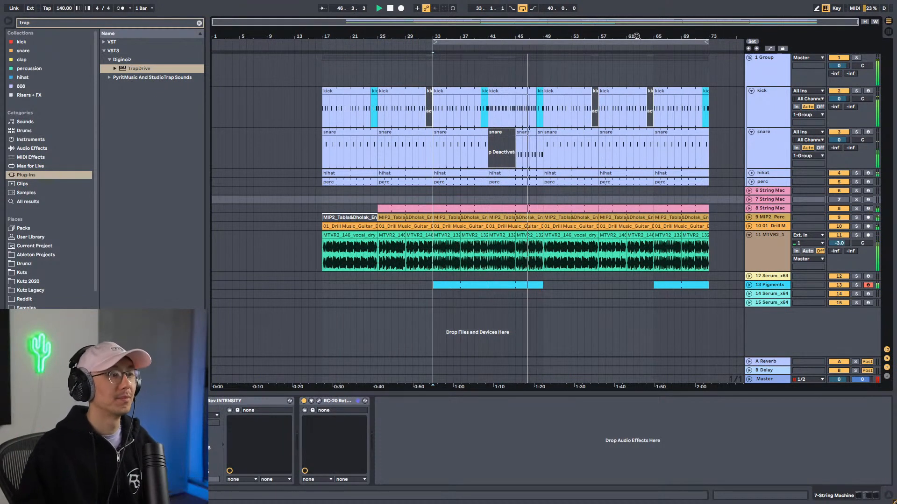
Step: Copy the kick and snare clips of bars 41 to 49 over bars 65 to 73, keeping the loop at bars 33 to 73
click(522, 88)
drag(540, 132, 682, 98)
click(716, 154)
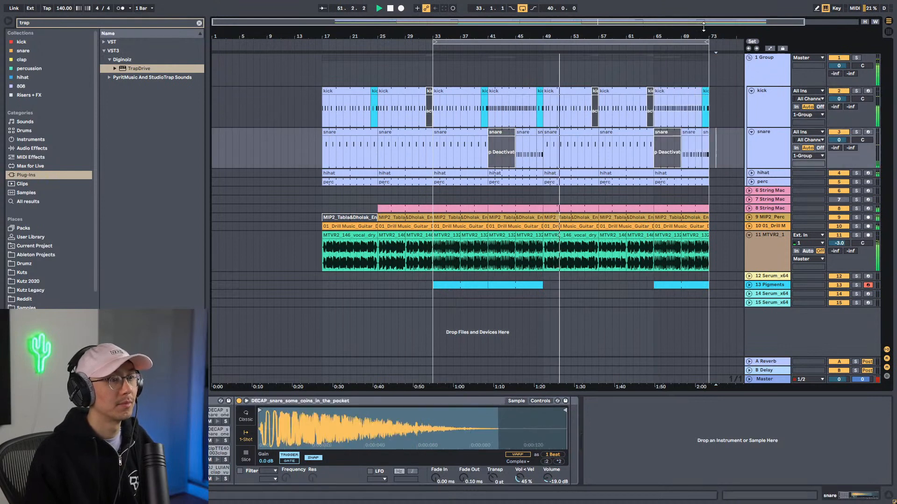
drag(708, 43, 710, 42)
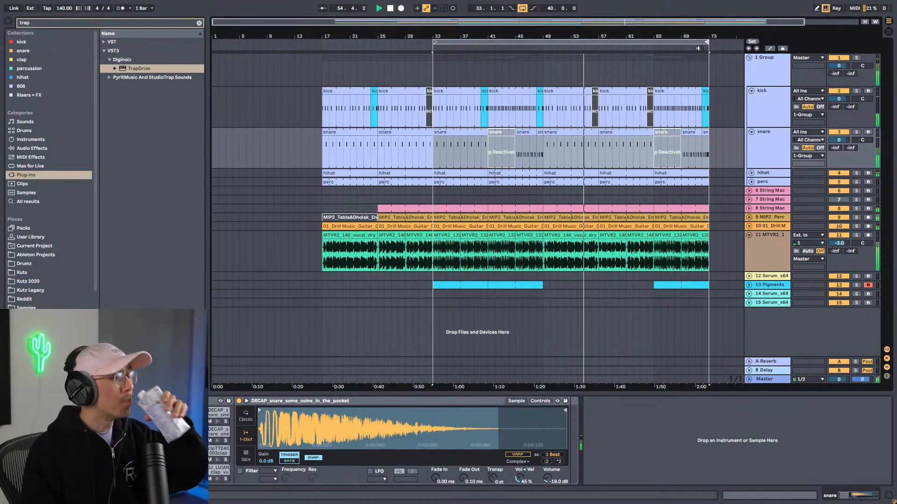
click(643, 58)
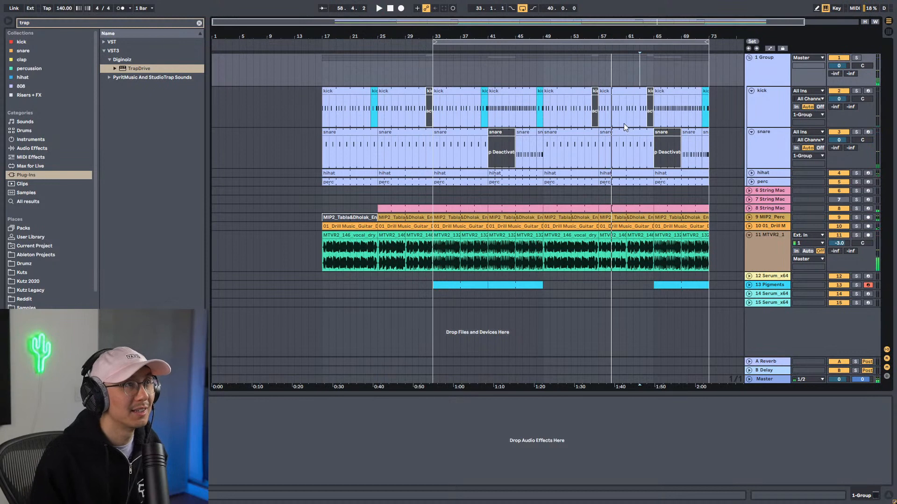
Step: Duplicate the loop of the snare clip at bar 49 to make it two bars long
click(555, 133)
double_click(554, 133)
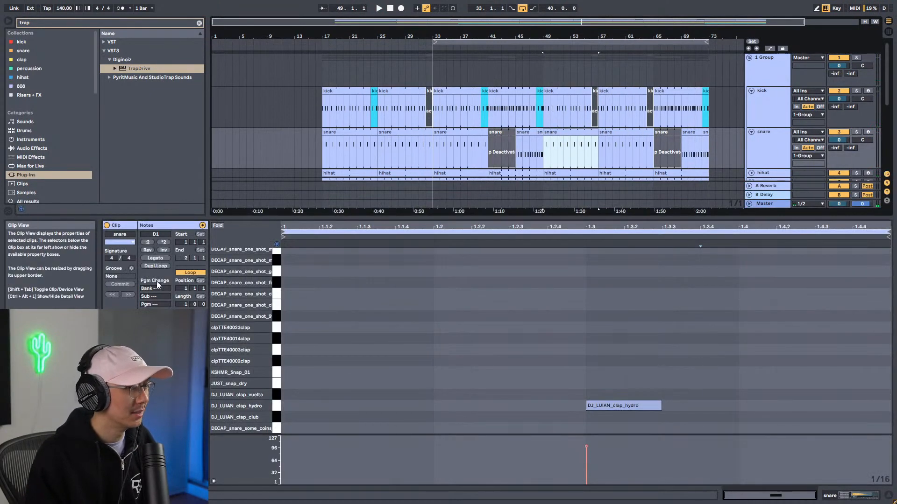
click(159, 266)
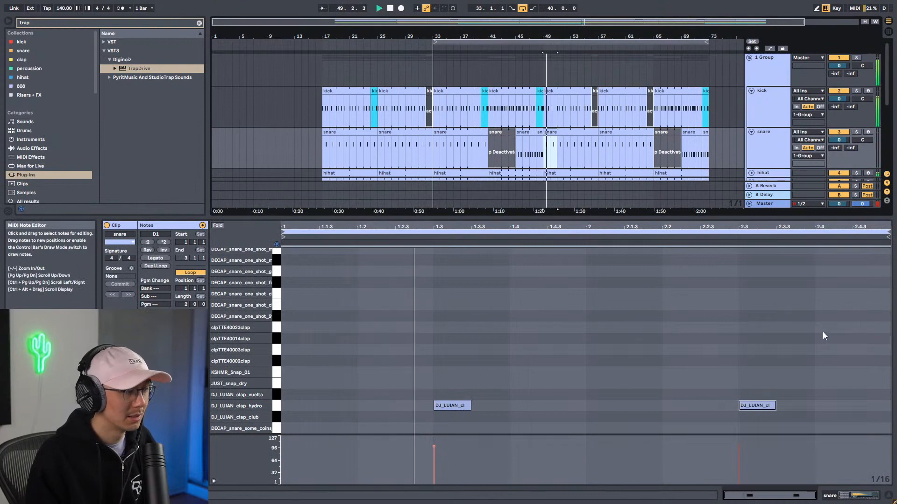
Step: Add a sixteenth DECAP_snare_some_coins note at 2.4.3 in the snare clip at bar 49 and play it
click(521, 135)
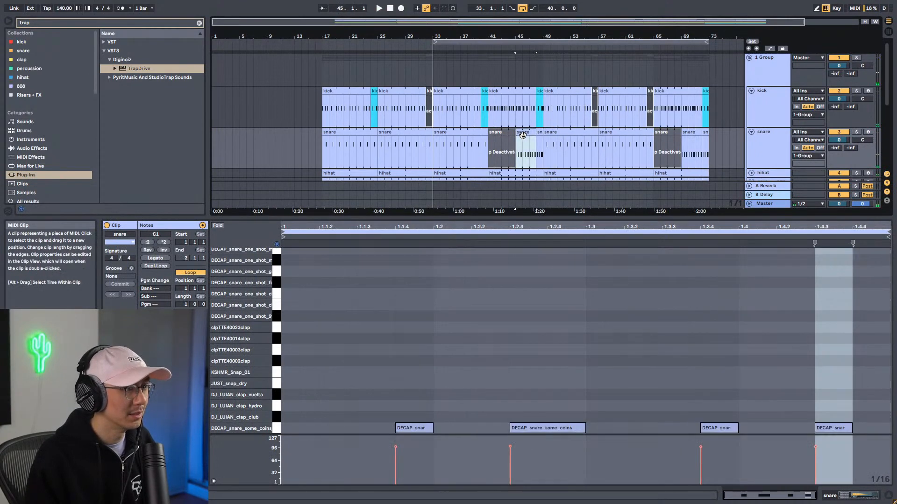
key(shift+Tab)
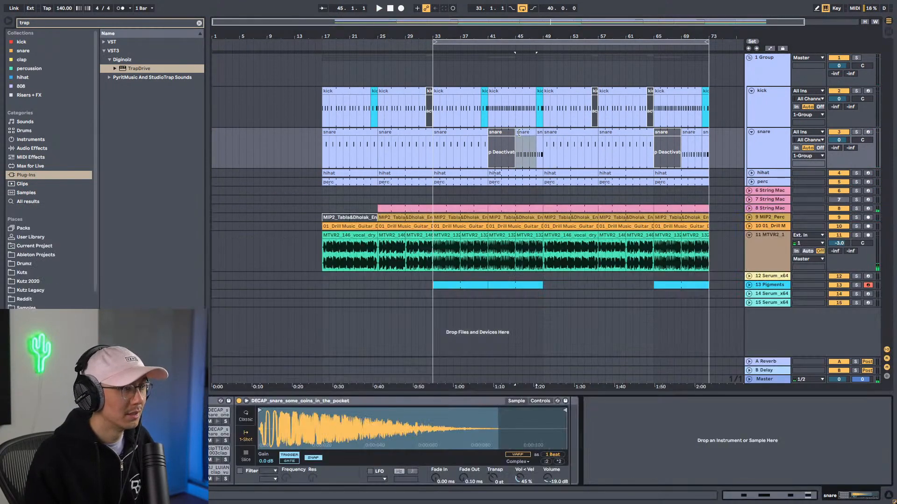
key(shift+Tab)
click(553, 132)
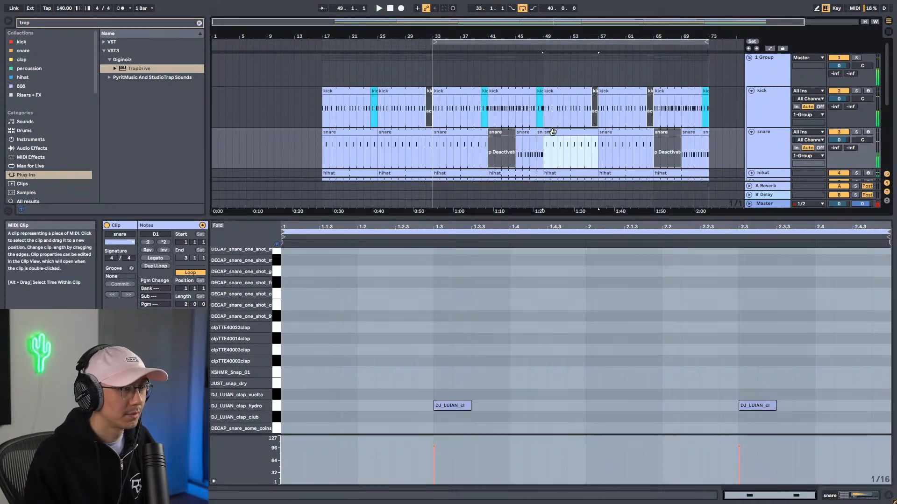
key(space)
click(861, 407)
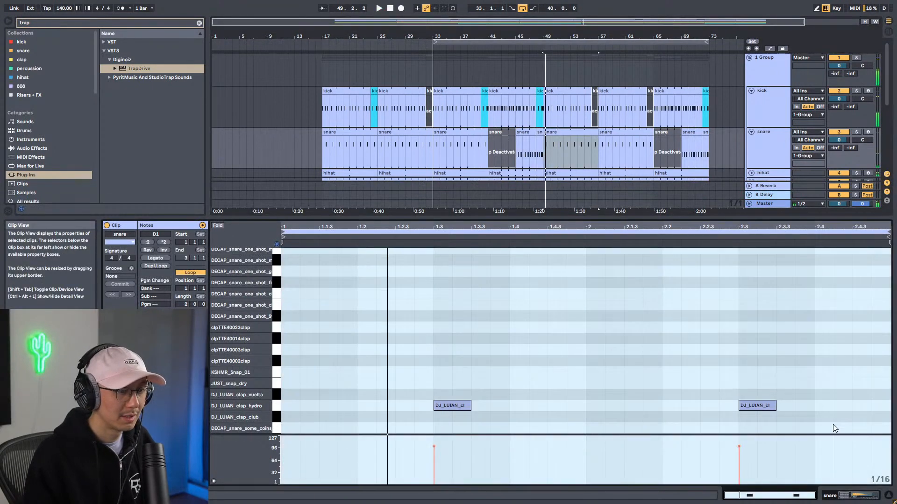
double_click(862, 429)
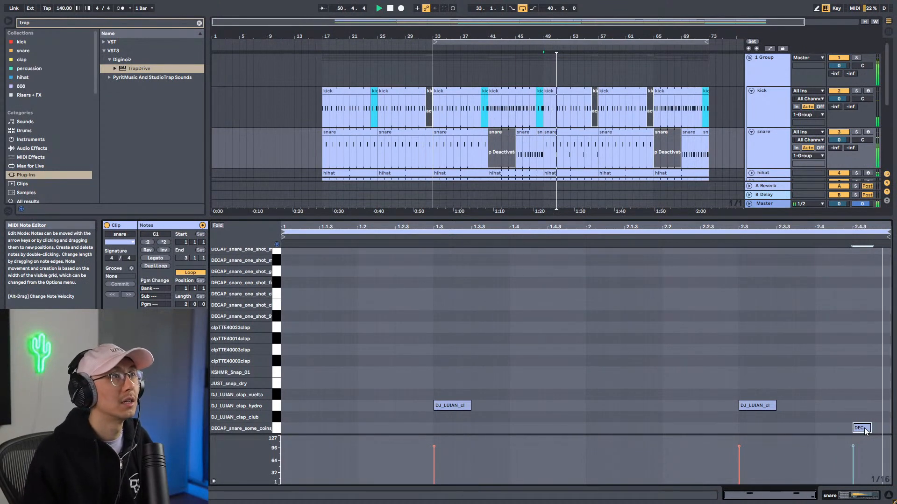
click(810, 396)
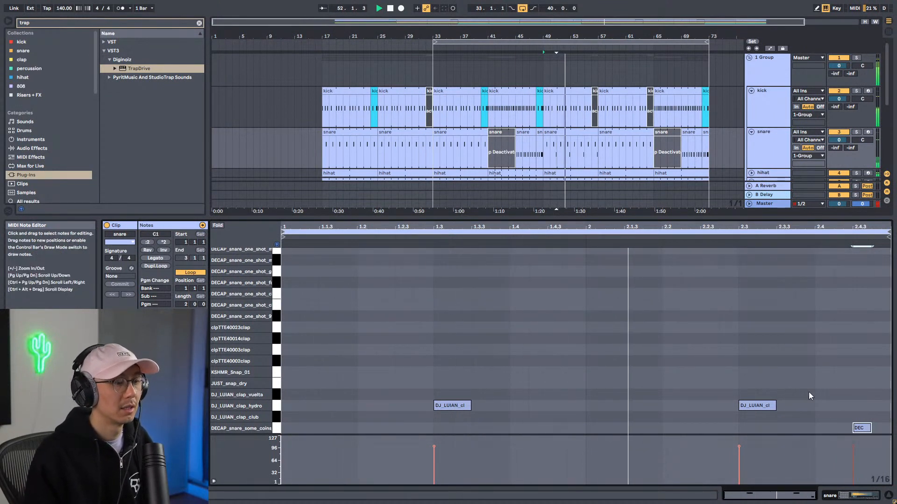
click(863, 428)
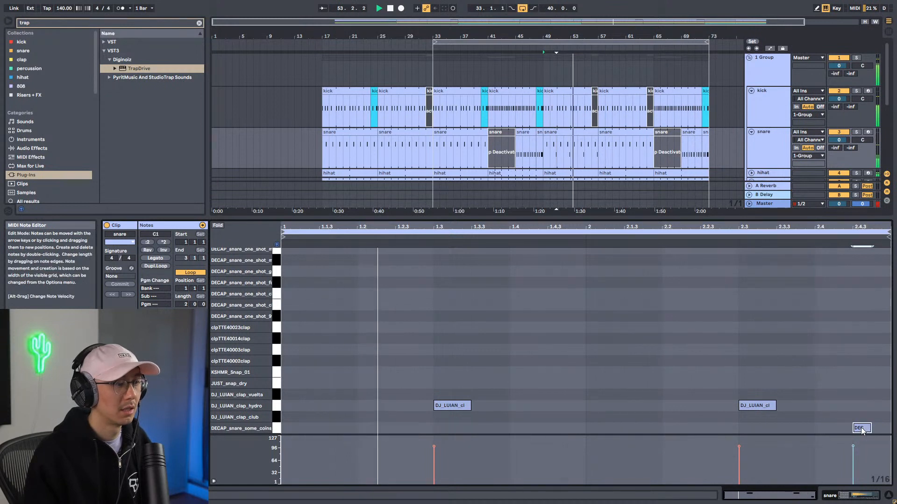
Step: Duplicate the loop of the bar 49 snare clip to make it four bars long and play from bar 49
click(563, 132)
key(space)
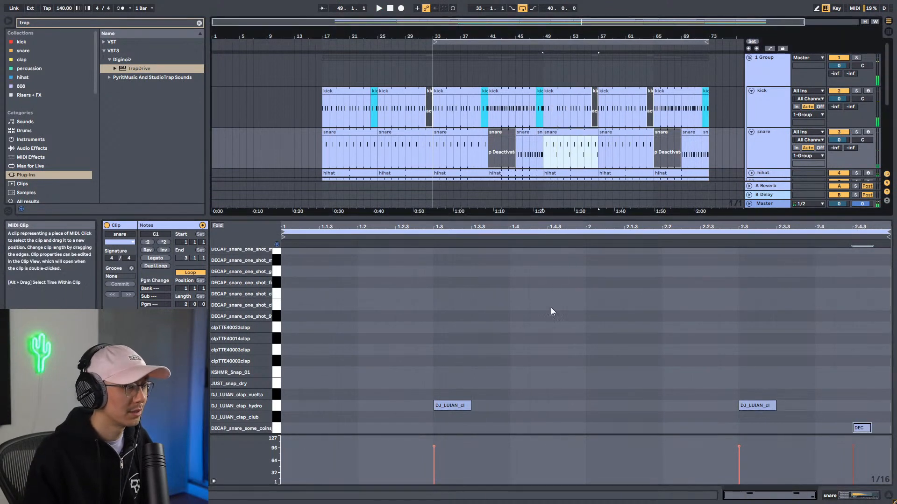
click(154, 266)
key(space)
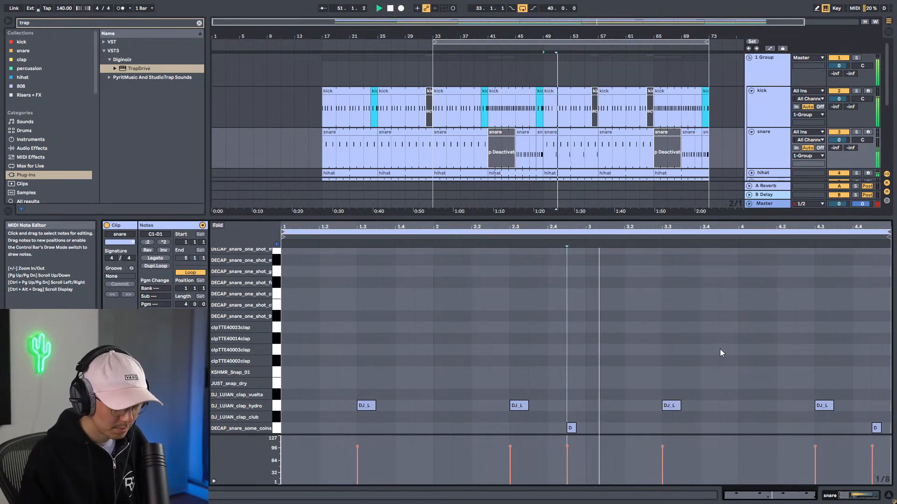
Step: Add DECAP_snare_some_coins eighth notes at 3.4.3 and 4.1.3 in the bar 49 snare clip
key(space)
double_click(733, 349)
drag(736, 349, 732, 422)
double_click(767, 427)
click(747, 329)
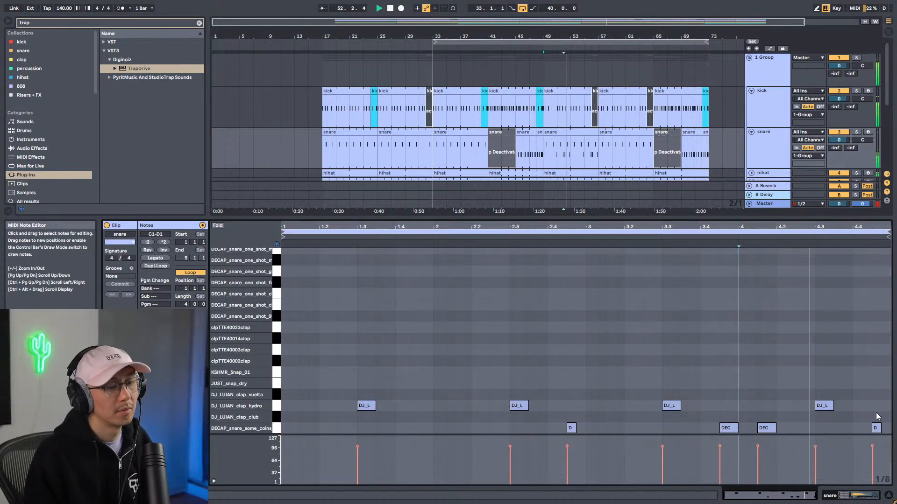
Step: Solo the MIP2_Perc track and boost its upper mids and highs with an EQ Eight
key(shift+Tab)
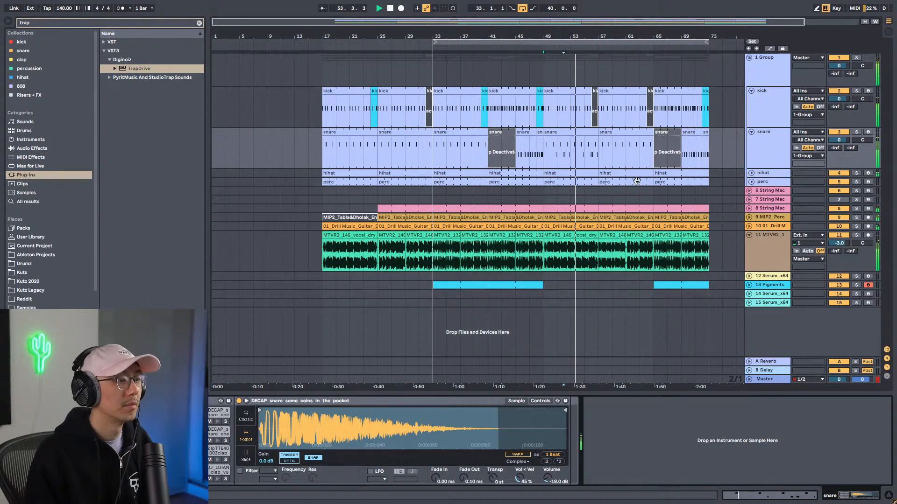
click(856, 218)
click(760, 216)
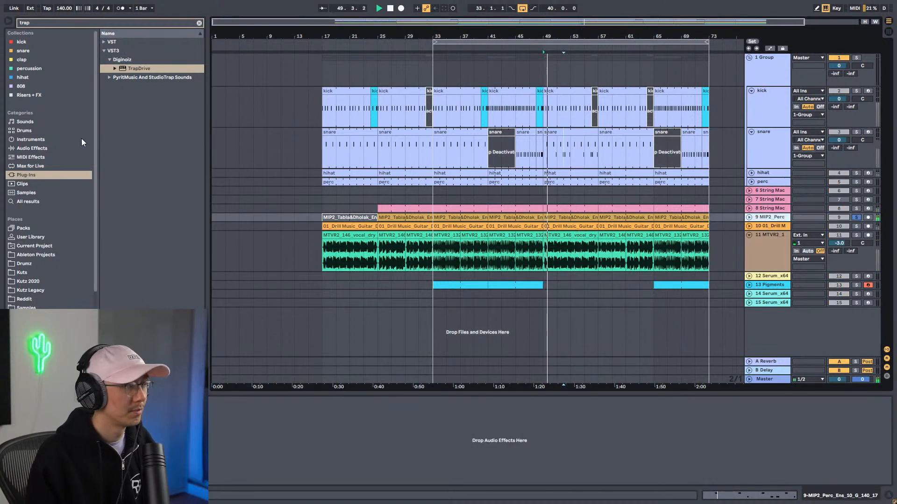
click(41, 148)
click(200, 23)
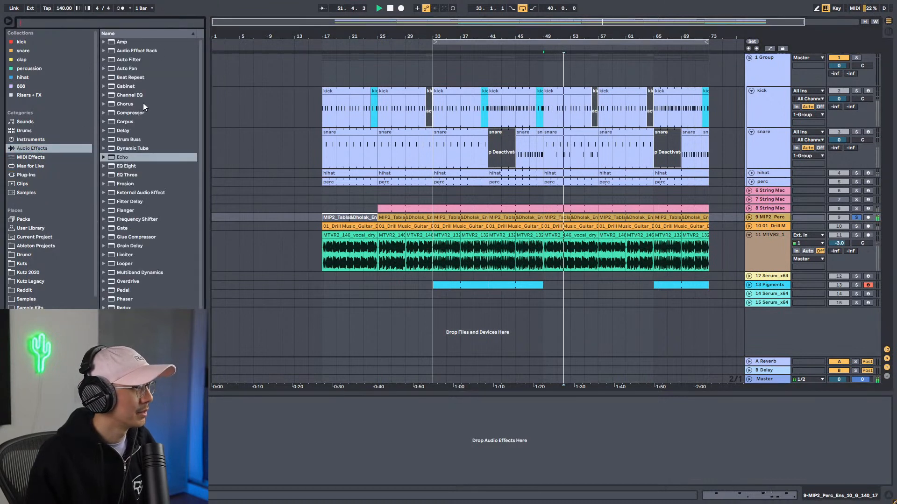
drag(126, 166, 327, 435)
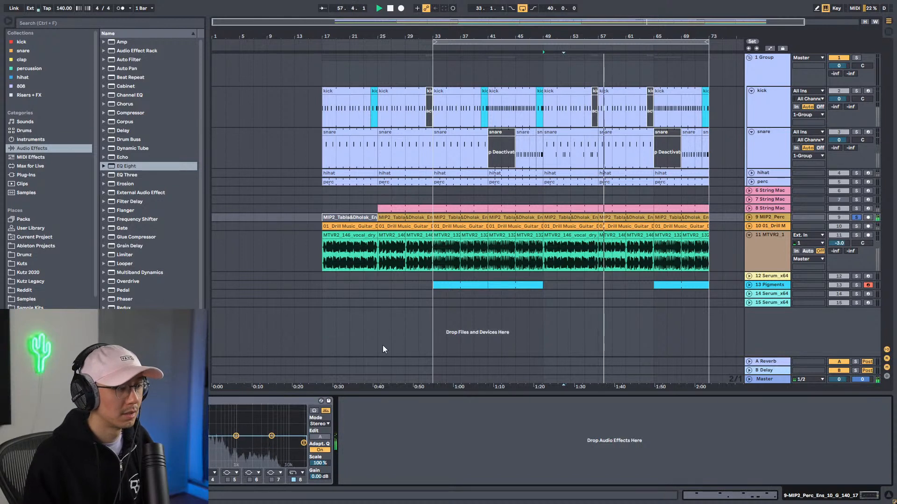
drag(271, 436, 244, 429)
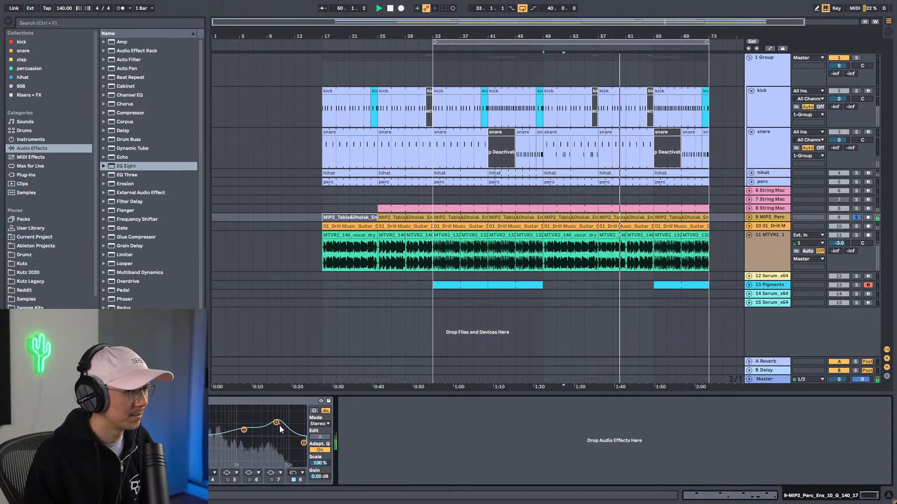
drag(244, 433, 243, 435)
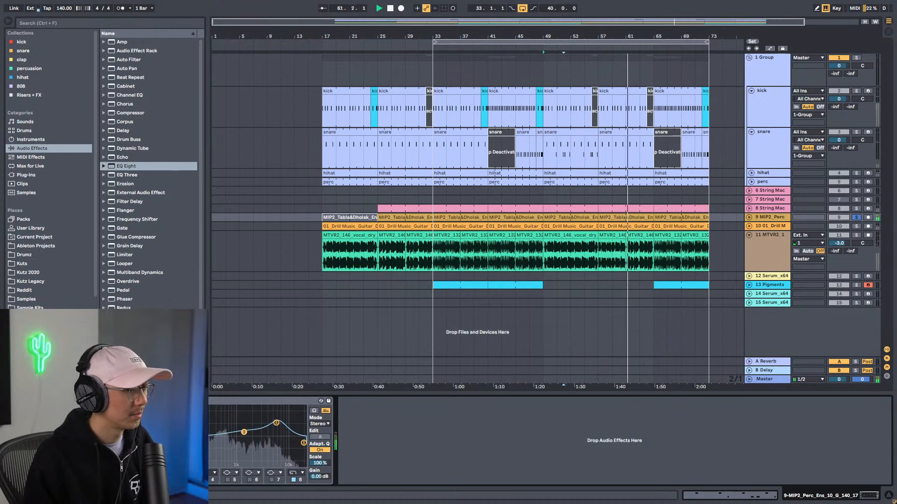
Step: Unsolo the MIP2_Perc track and set its volume to 1.7 dB while playing from bar 49
key(space)
click(856, 218)
key(space)
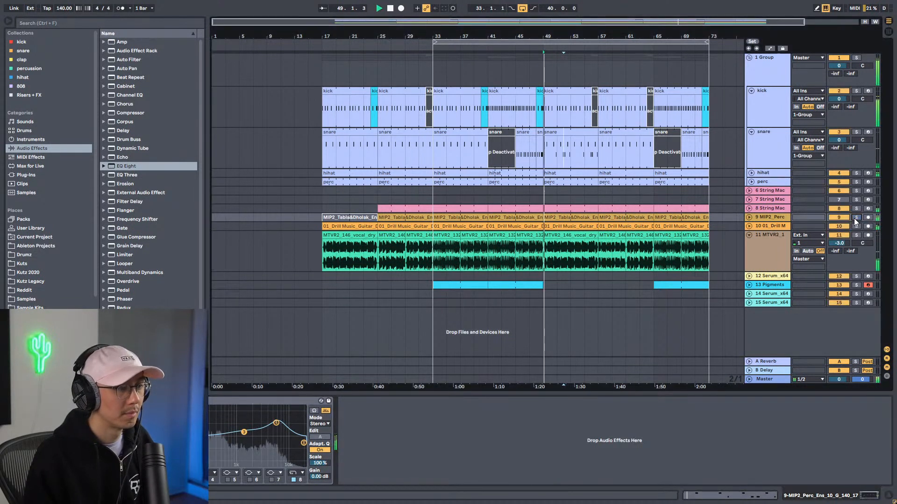
click(749, 218)
drag(839, 225, 839, 219)
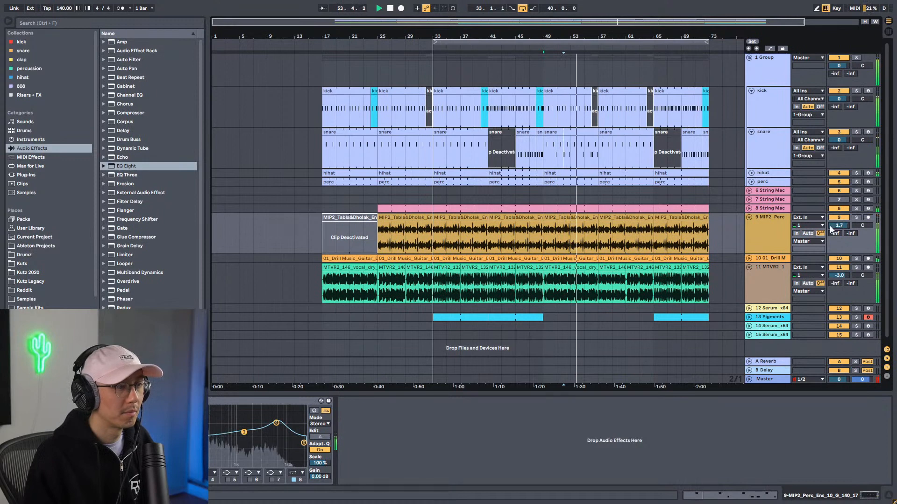
click(559, 134)
click(778, 146)
key(shift+Tab)
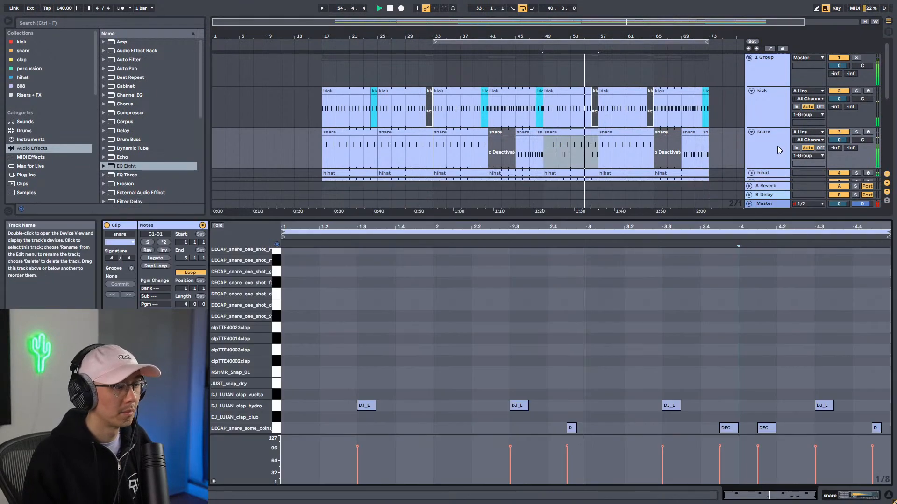
key(shift+Tab)
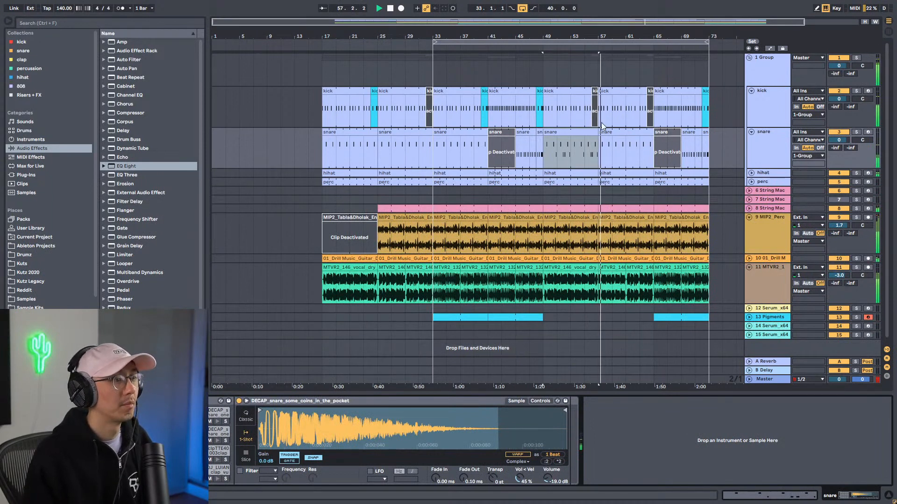
Step: Copy the Pigments clips of bars 65 to 73 to bars 57 to 65
click(573, 133)
scroll(775, 235, down, 1)
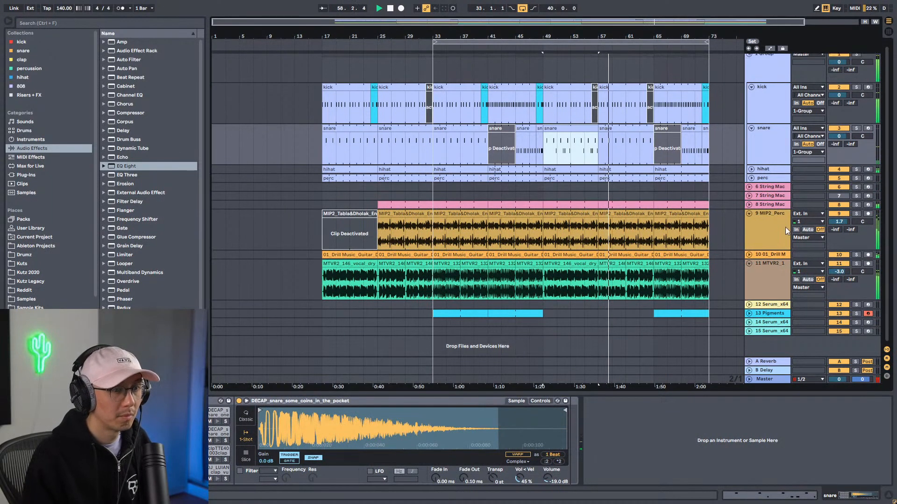
drag(676, 310, 624, 316)
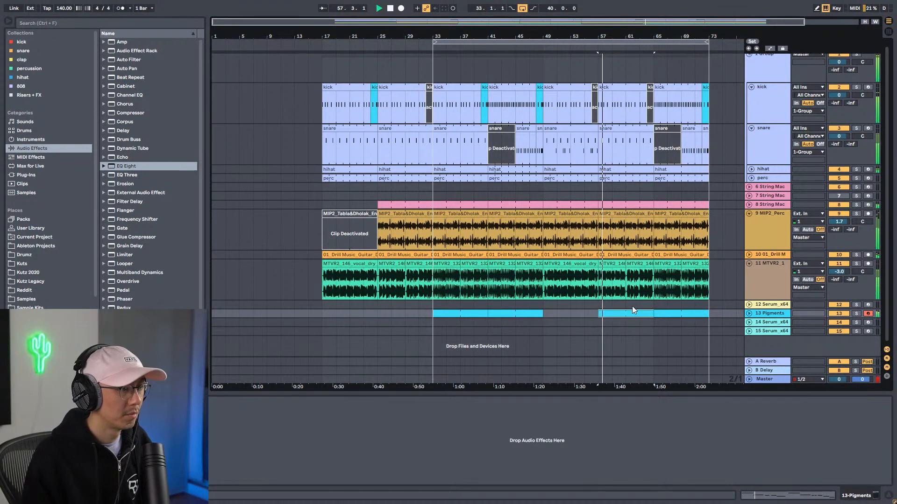
Step: Swap the snare clips at bars 49 and 57 so the busier pattern starts at bar 57
click(586, 135)
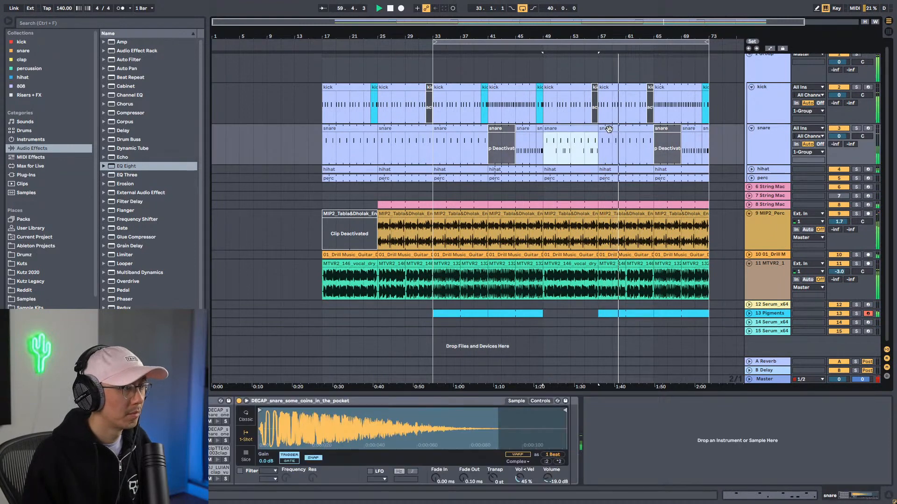
key(space)
drag(620, 129, 250, 150)
drag(565, 127, 623, 131)
drag(257, 127, 581, 137)
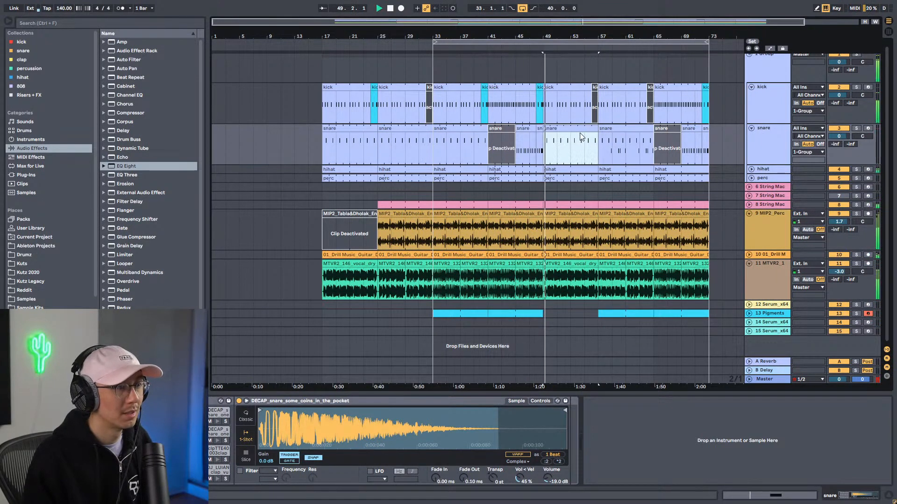
Step: Reactivate the snare clip at bars 65 to 69 and the kick fill clip at bar 56
mouse_move(690, 129)
mouse_down()
mouse_move(668, 131)
mouse_move(679, 132)
mouse_up()
click(675, 131)
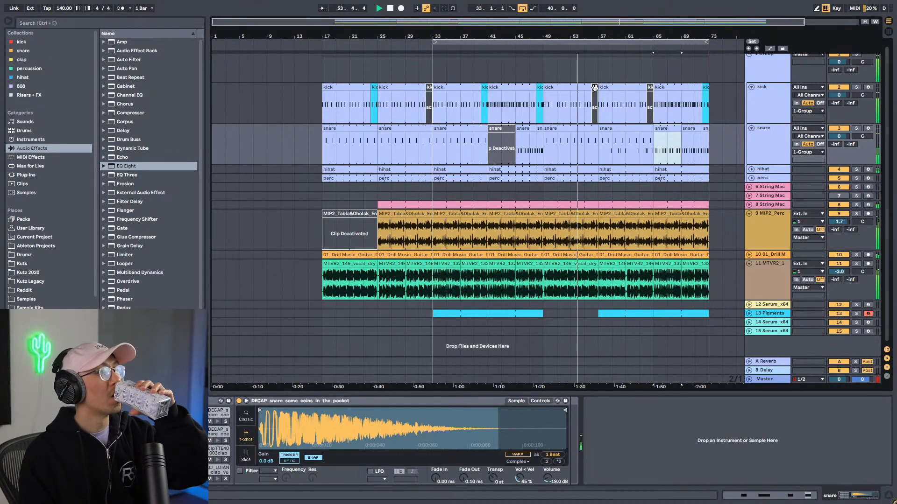
click(595, 88)
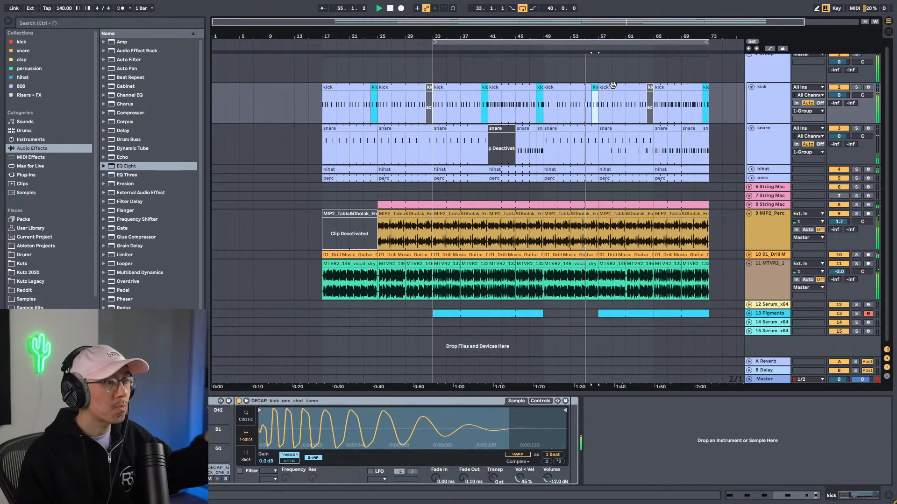
Step: Trim the snare, hihat and MIP2_Perc clips starting at bar 57 to end at bar 64
click(651, 132)
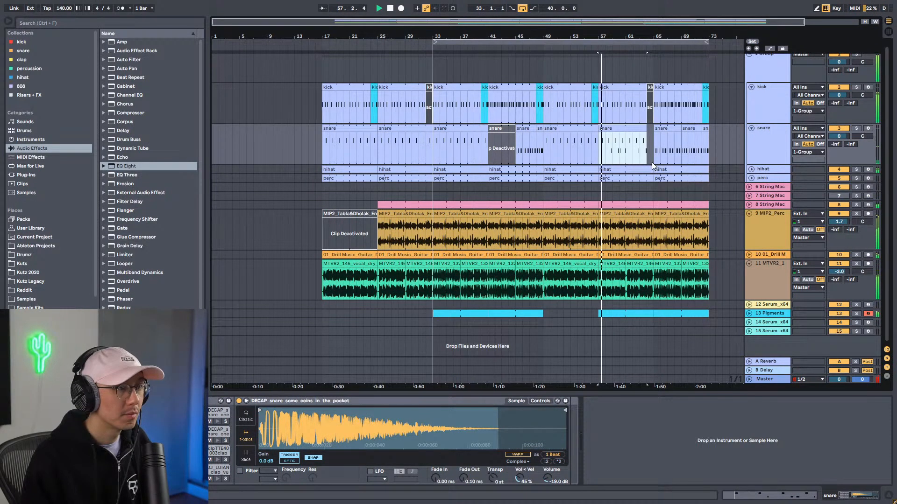
click(651, 170)
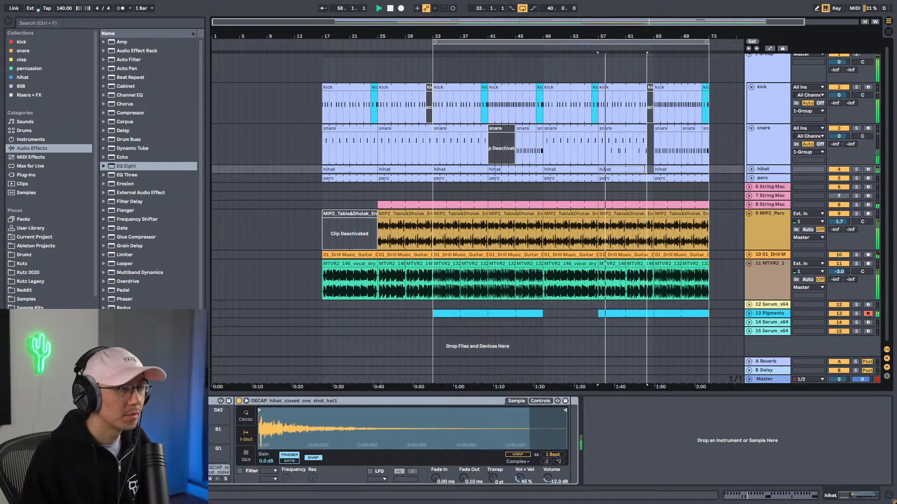
click(650, 218)
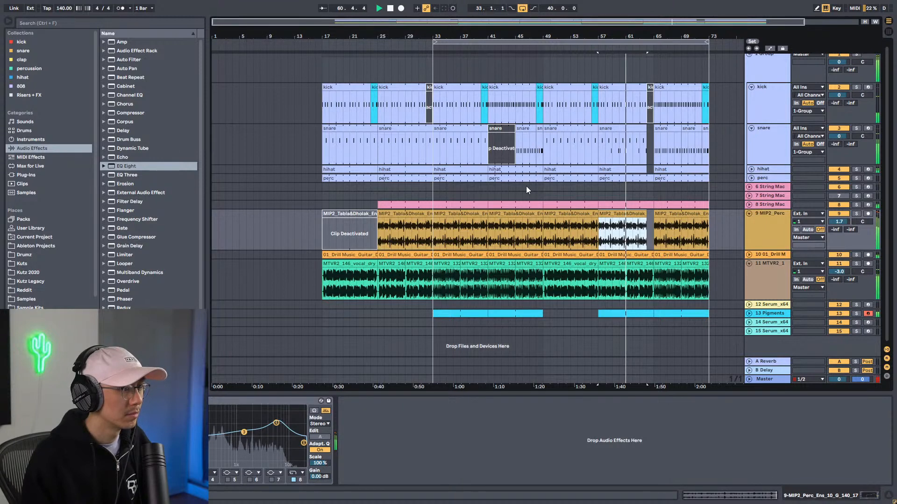
Step: Delete bar 40 from the snare, hihat, perc and track 8 String Machine clips, keeping the kick fill
click(480, 76)
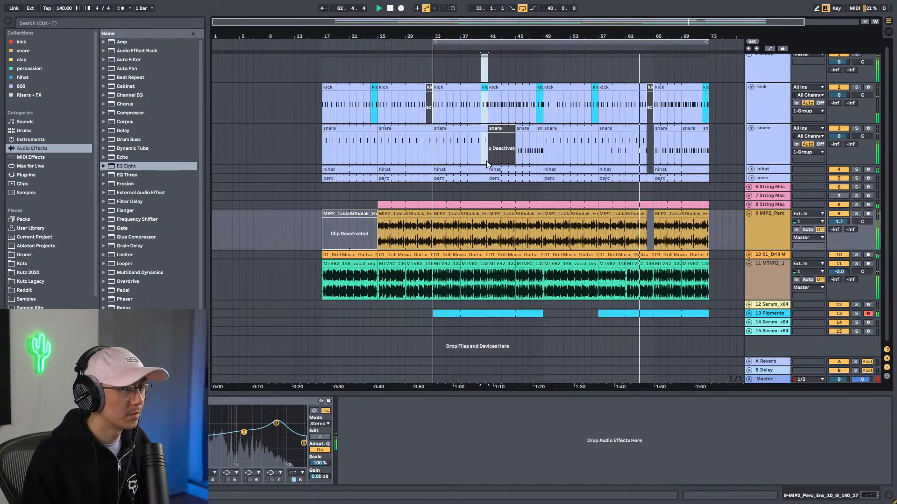
shift+click(488, 206)
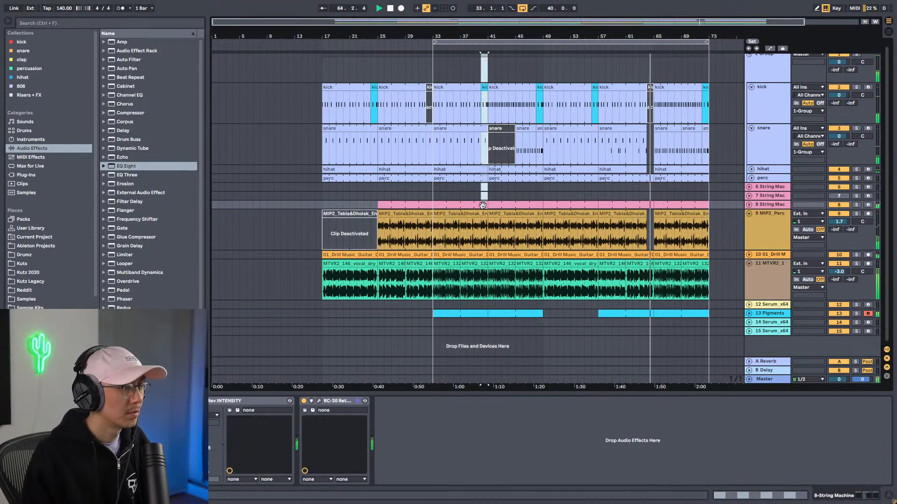
drag(488, 142, 486, 206)
key(Delete)
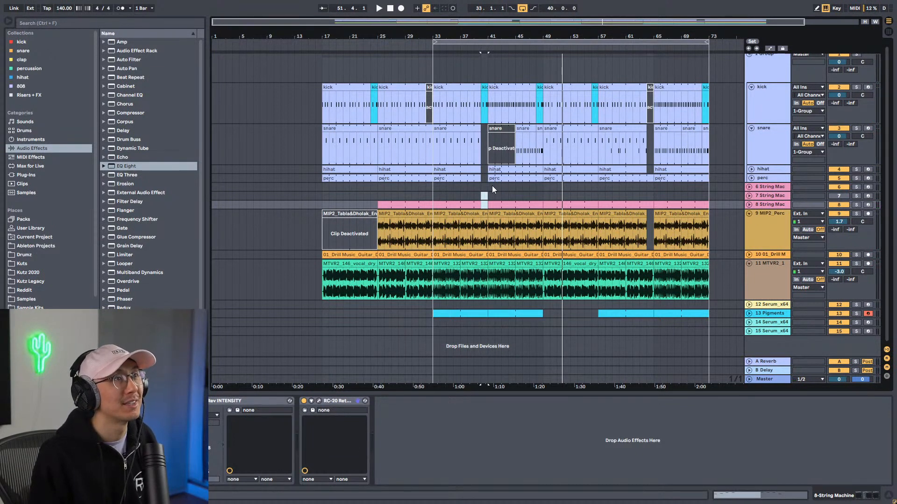
click(492, 185)
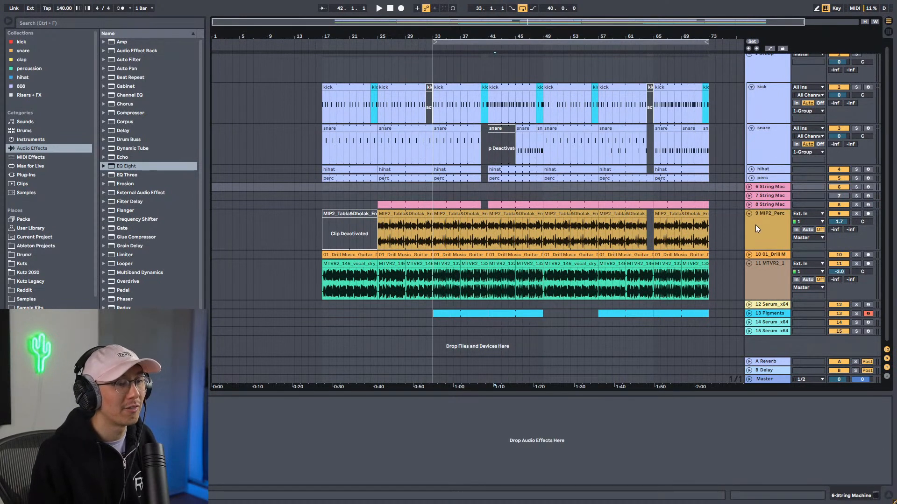
Step: Switch to the browser to view the Modern Trap Vocals & Rap Acapellas Vol 2 page, and return to Ableton Live
key(alt+Tab)
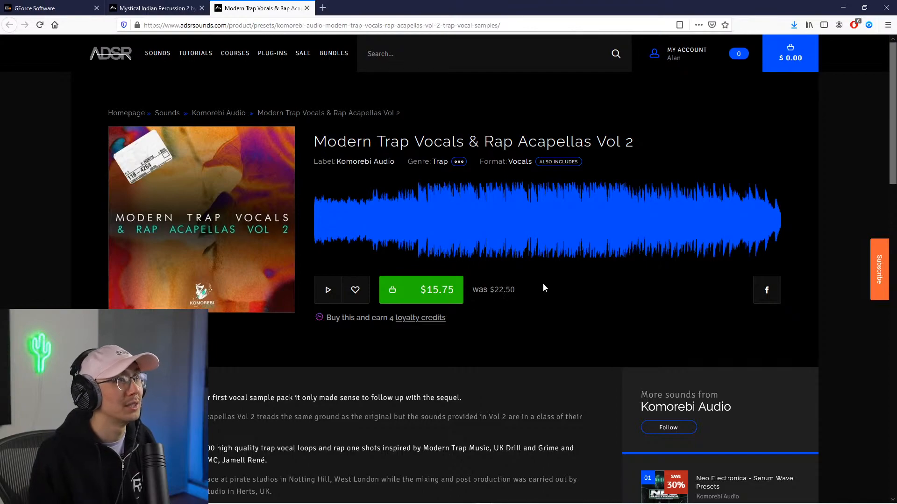
key(alt+Tab)
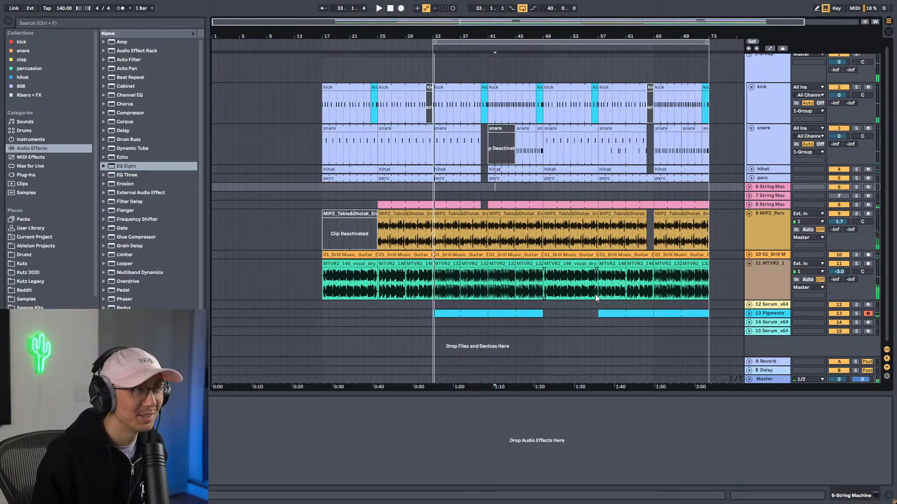
Step: Play back the arrangement from bar 33 and again from bar 45 to review the vocal, drum and synth sections
click(600, 294)
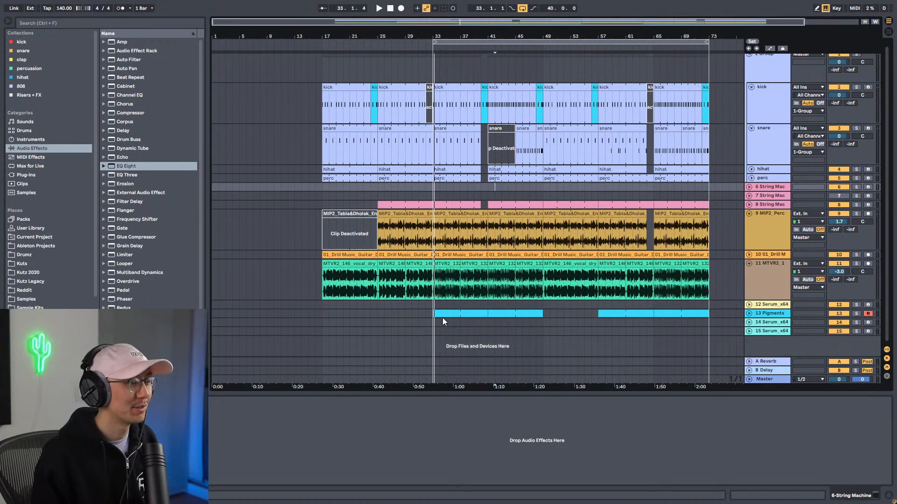
click(434, 332)
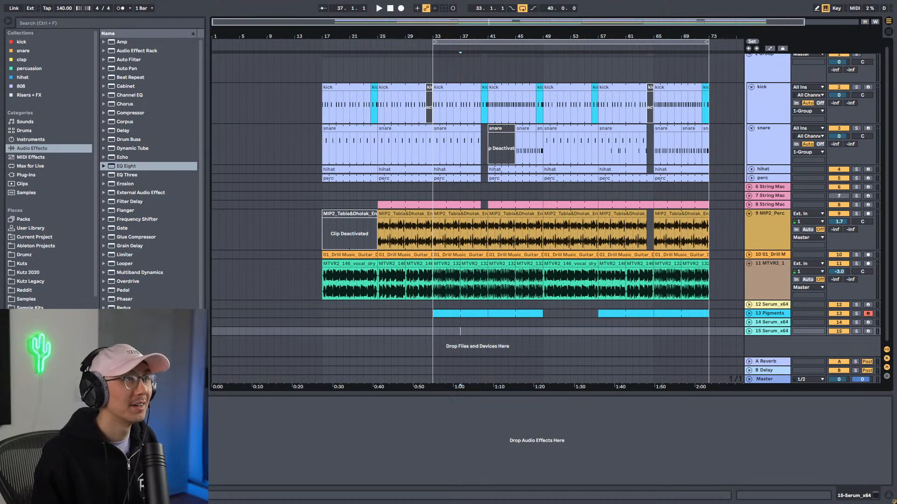
click(433, 328)
key(space)
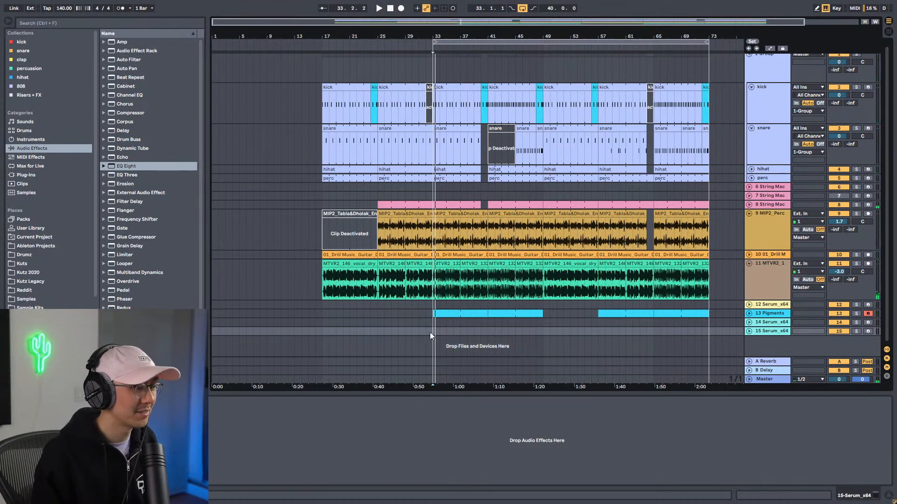
key(space)
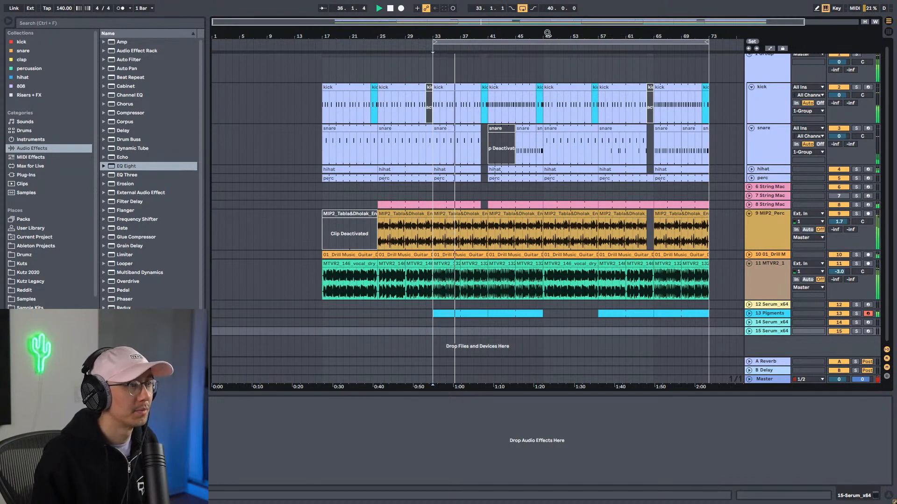
drag(548, 31, 518, 34)
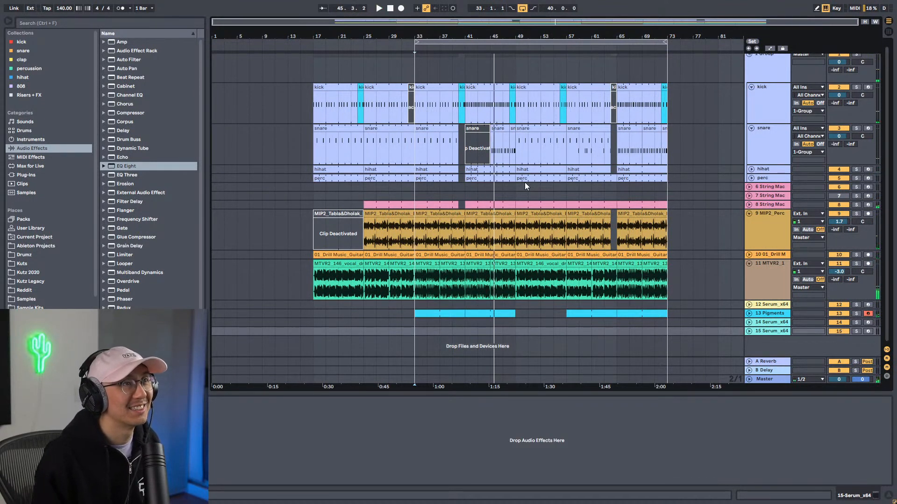
key(space)
click(492, 200)
key(space)
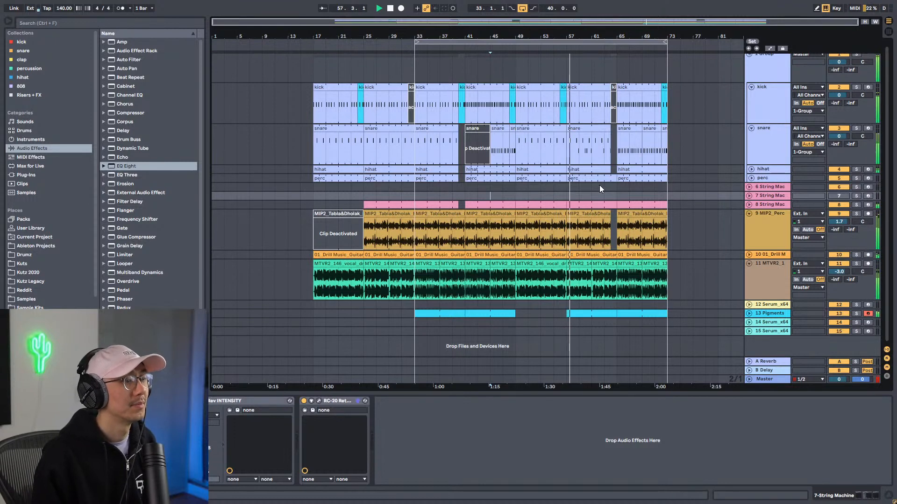
Step: Solo the Pigments track, select its clip starting at bar 57 and unfold the track
click(856, 313)
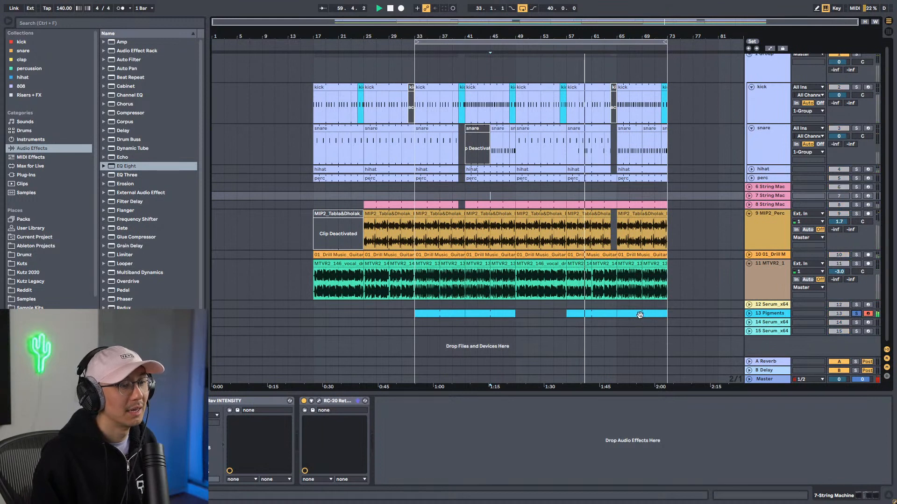
click(592, 311)
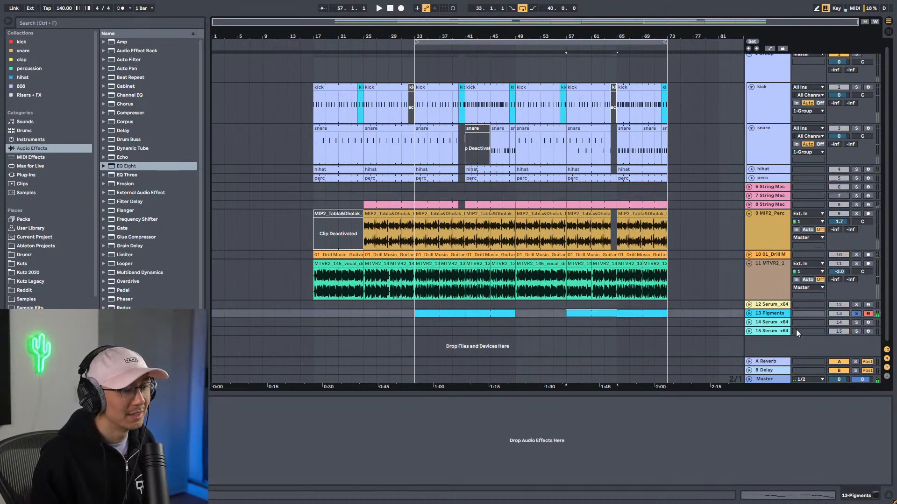
click(749, 314)
click(766, 318)
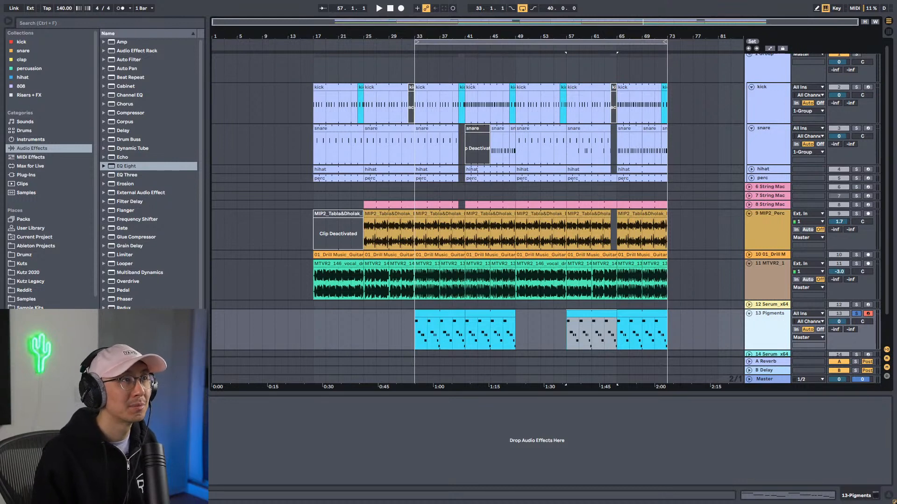
Step: Open the Pigments synth on track 13 and audition its Engine 1 wavetable and Engine 2 sample separately
click(121, 402)
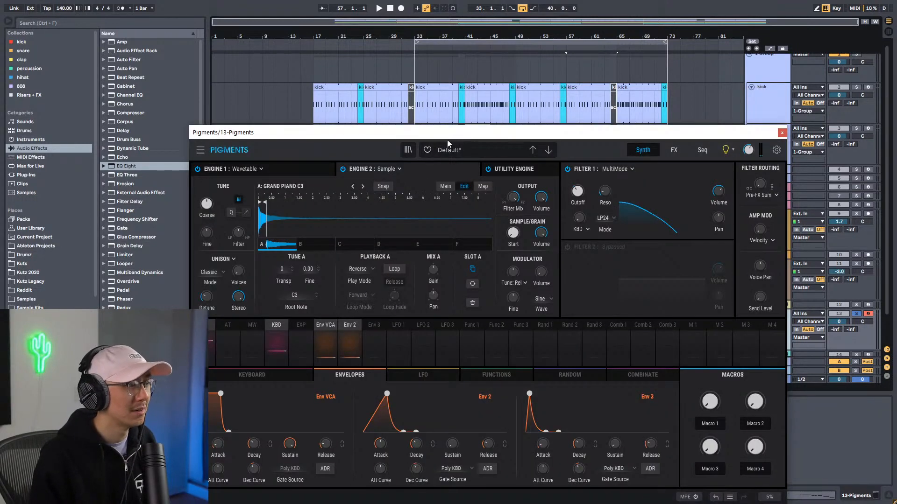
drag(451, 136, 471, 55)
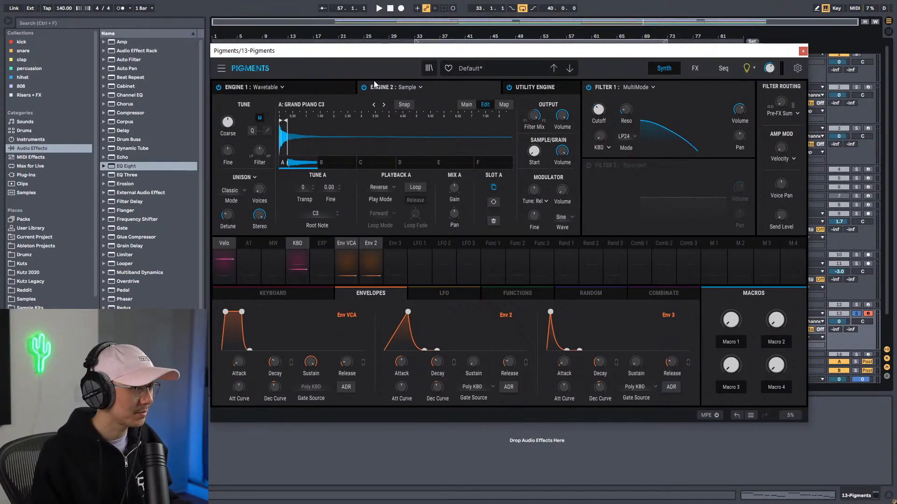
click(303, 87)
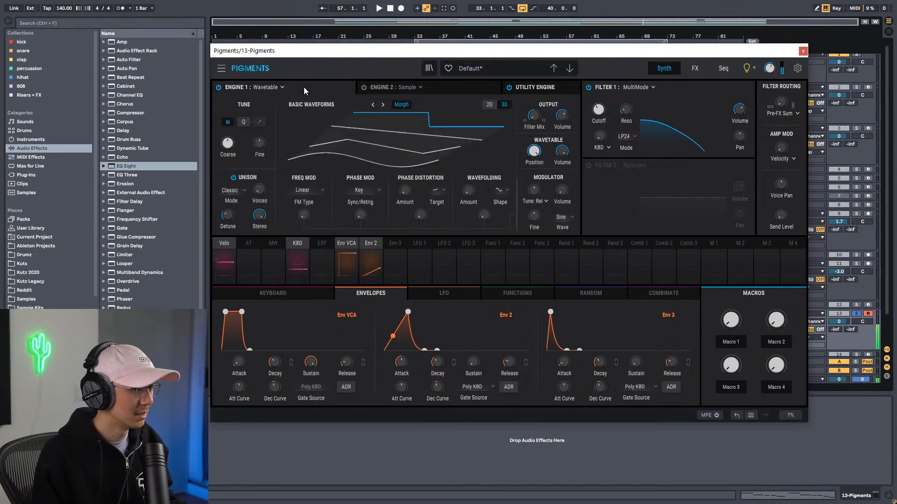
mouse_move(600, 110)
mouse_down()
mouse_move(600, 91)
mouse_move(600, 110)
mouse_up()
click(374, 88)
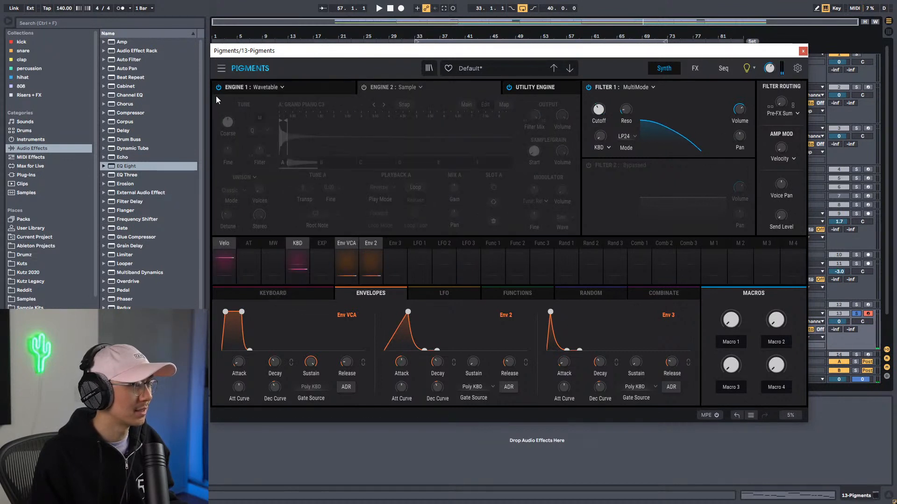
click(365, 88)
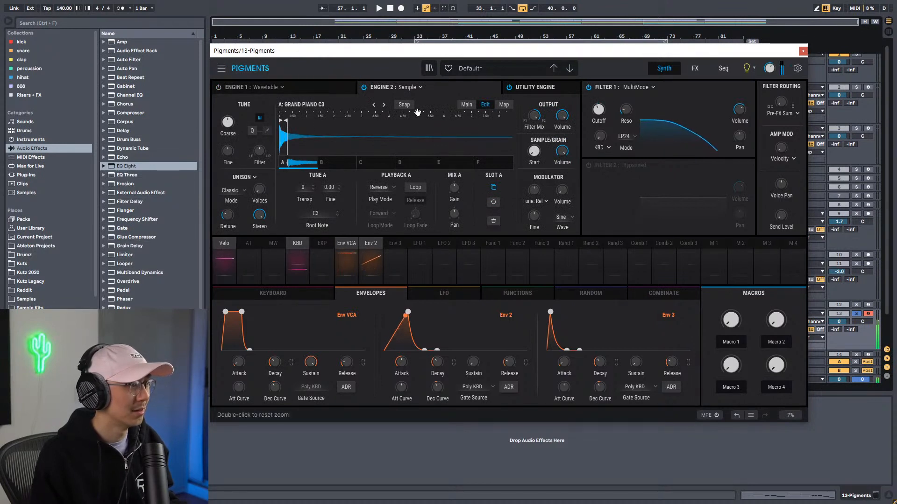
Step: Compare Normal and Reverse playback for Engine 2's Grand Piano C3 sample, keep Reverse and close Pigments
click(390, 187)
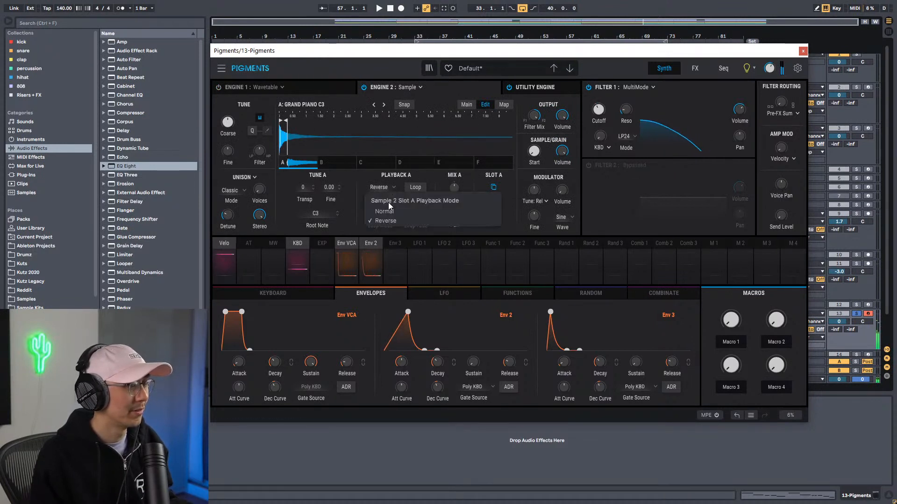
click(387, 211)
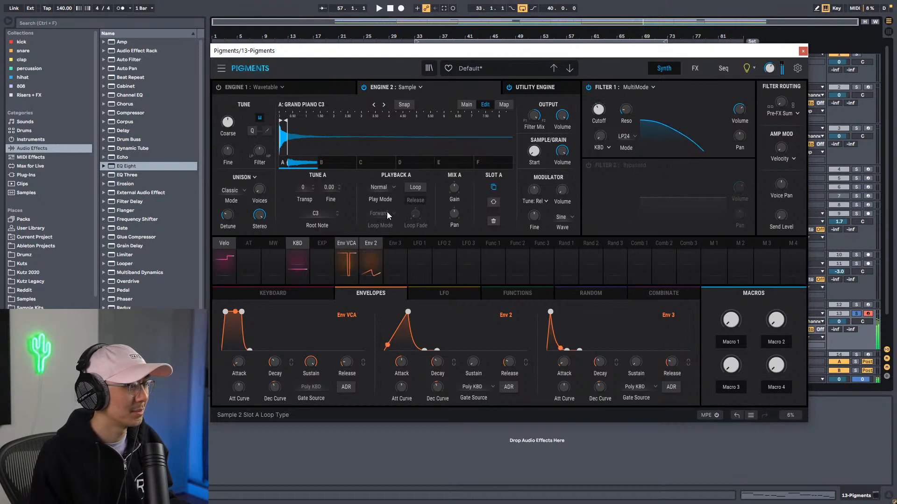
click(387, 188)
click(385, 218)
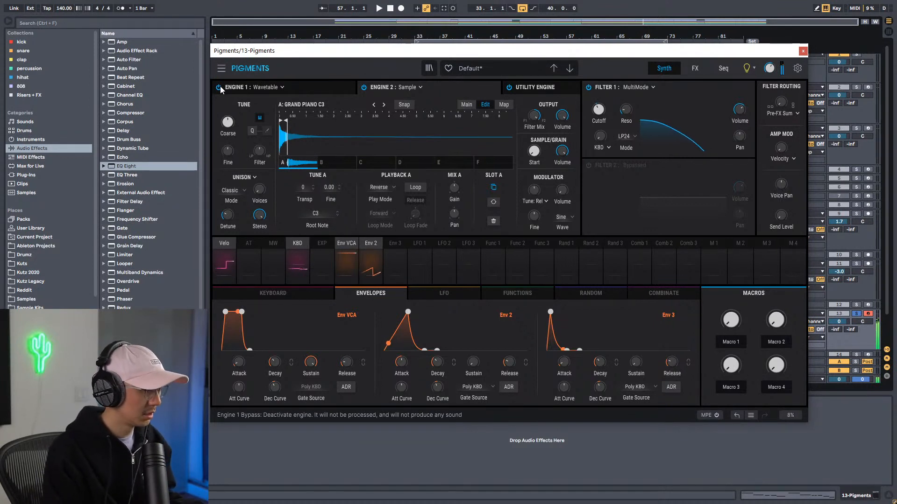
click(805, 52)
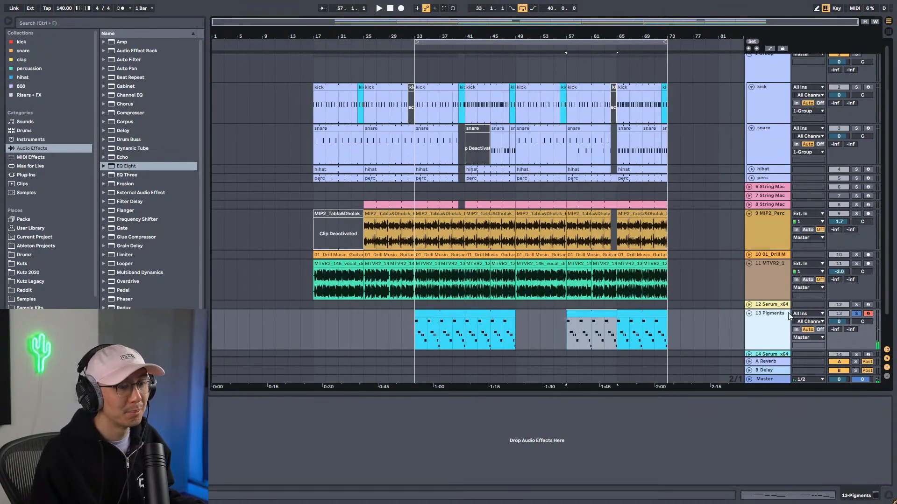
Step: Add EQ Eight to the Pigments track with a low cut on the first band and a slight boost on the third band
scroll(765, 322, down, 2)
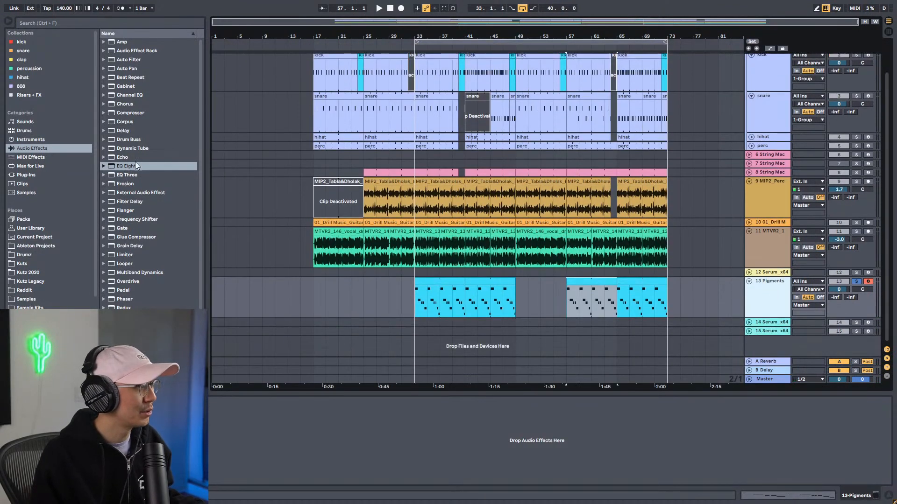
drag(122, 167, 284, 417)
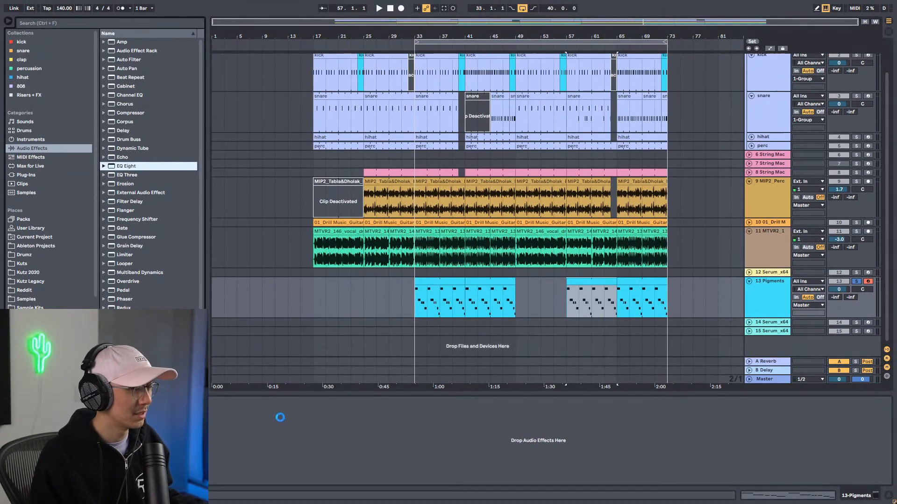
drag(282, 417, 285, 435)
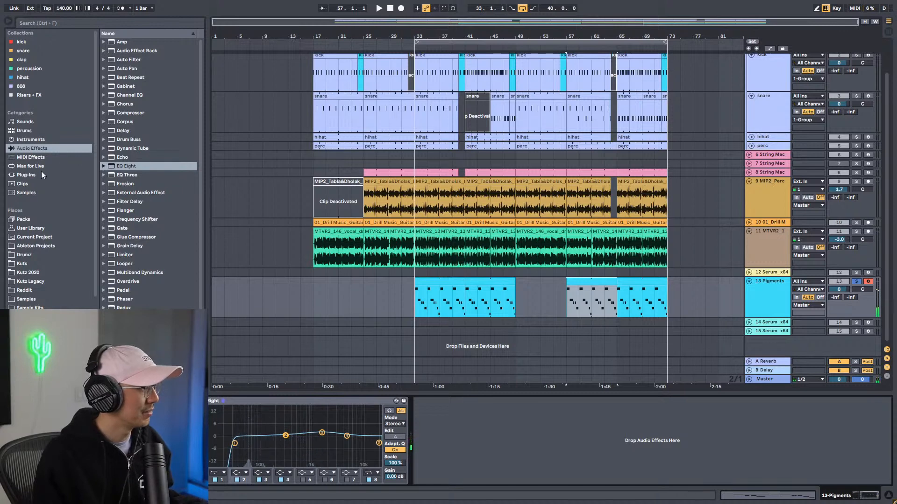
Step: Load the D16 Group Devastor2 distortion plug-in after EQ Eight on the Pigments track
click(28, 175)
click(102, 42)
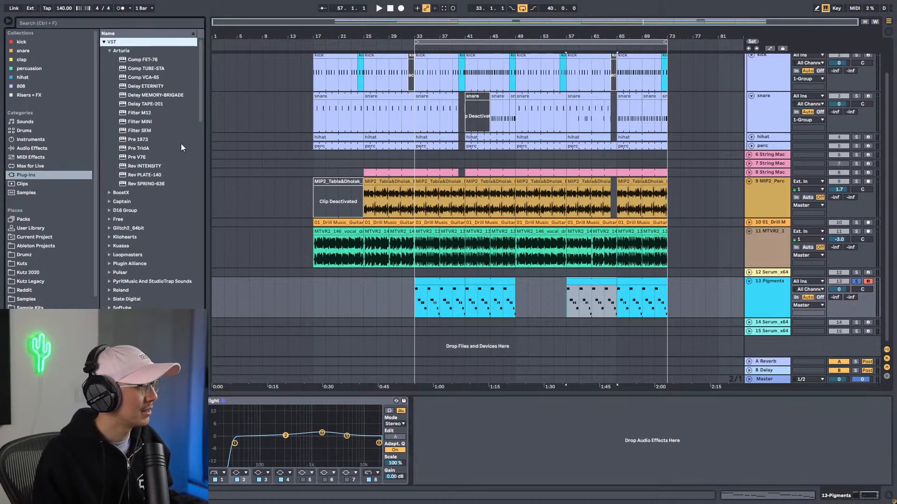
click(115, 210)
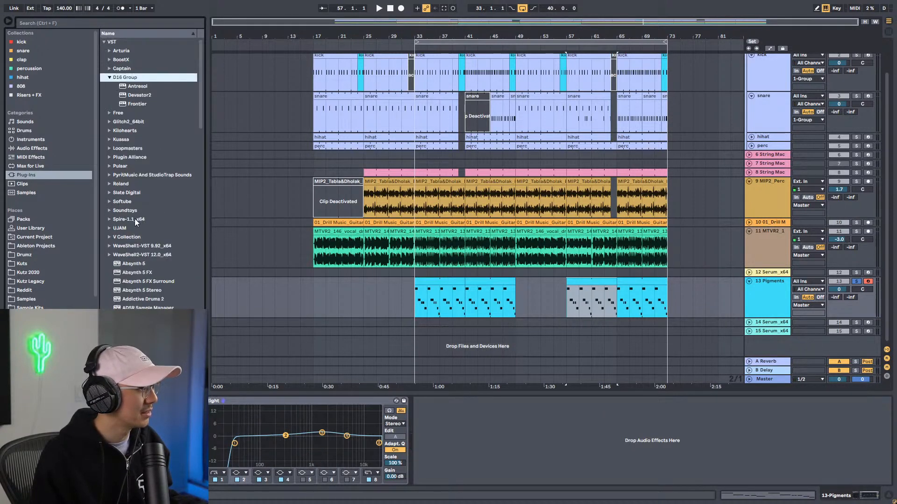
click(136, 97)
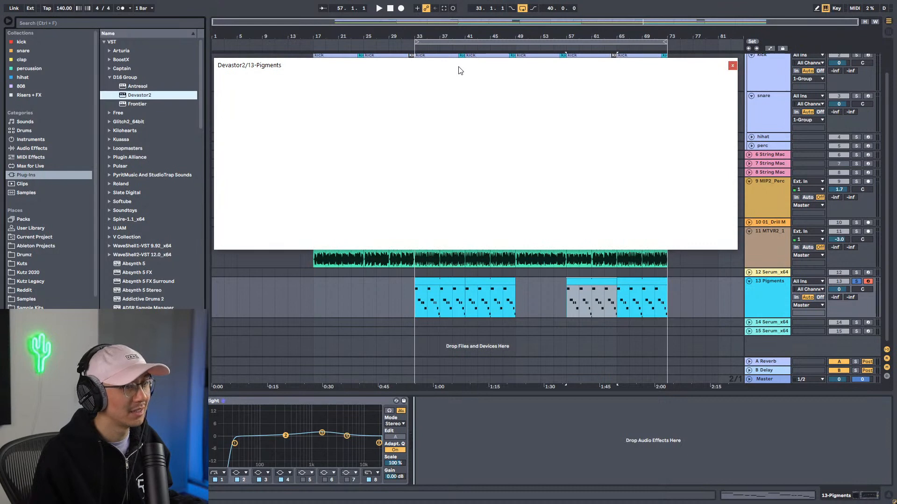
drag(459, 68, 532, 179)
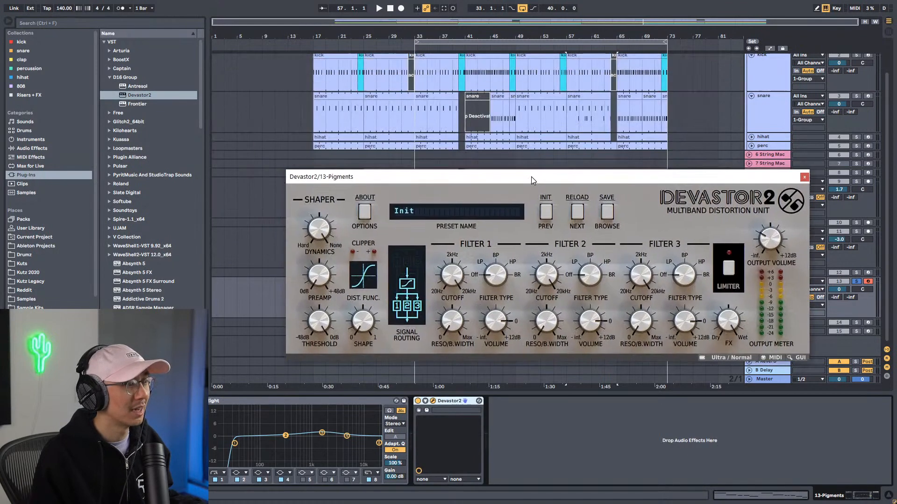
Step: Audition Devastor2 presets from 303 Roars onward, settle on Acidity 3 and close the plug-in
click(577, 212)
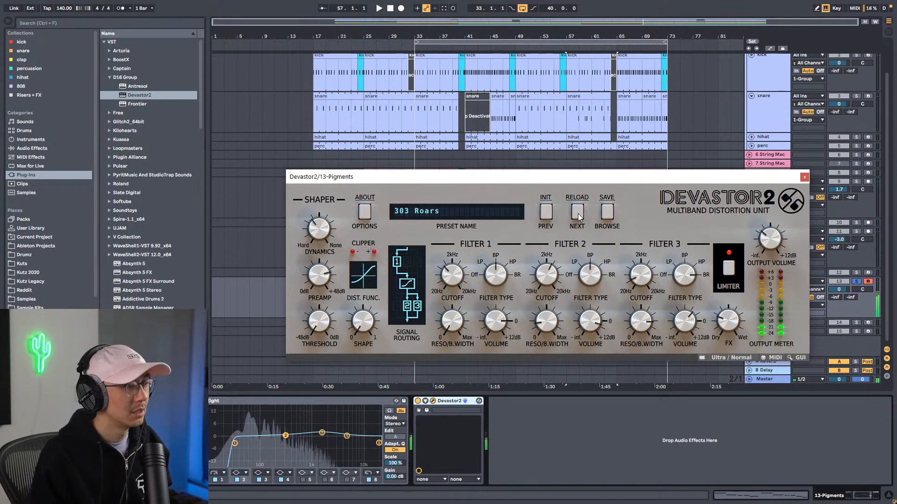
click(578, 213)
click(578, 213)
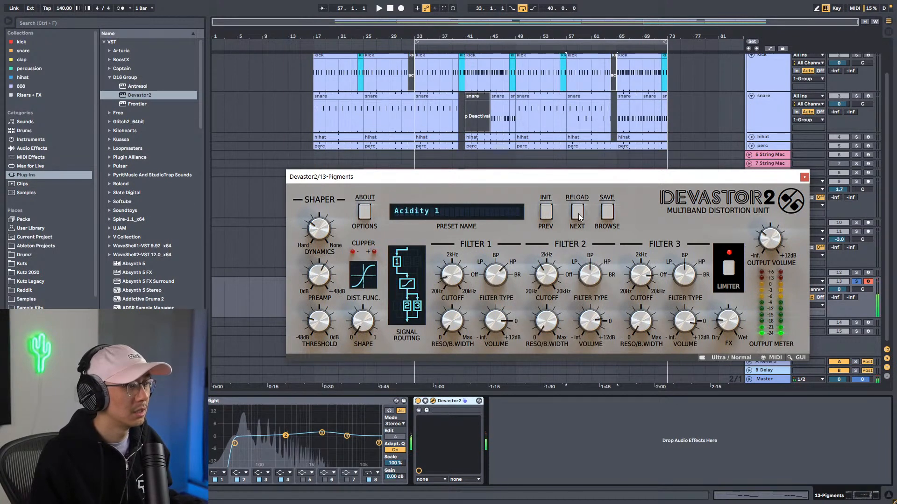
click(578, 213)
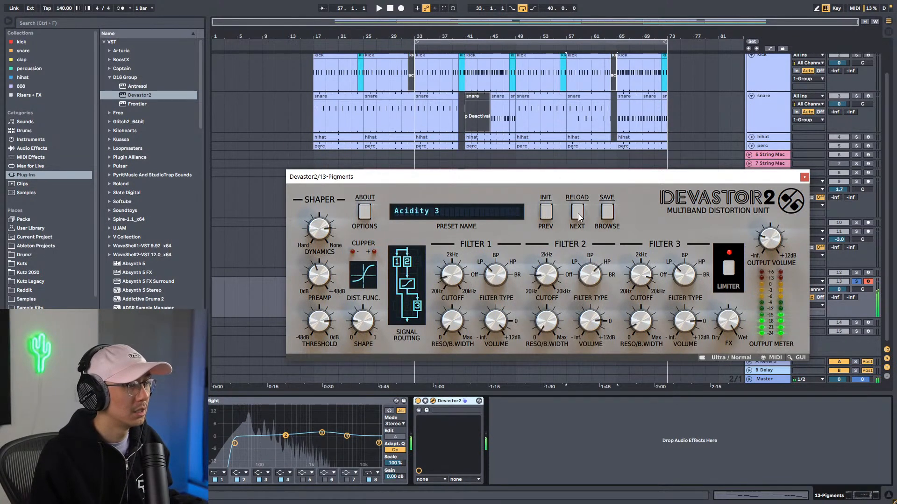
click(805, 177)
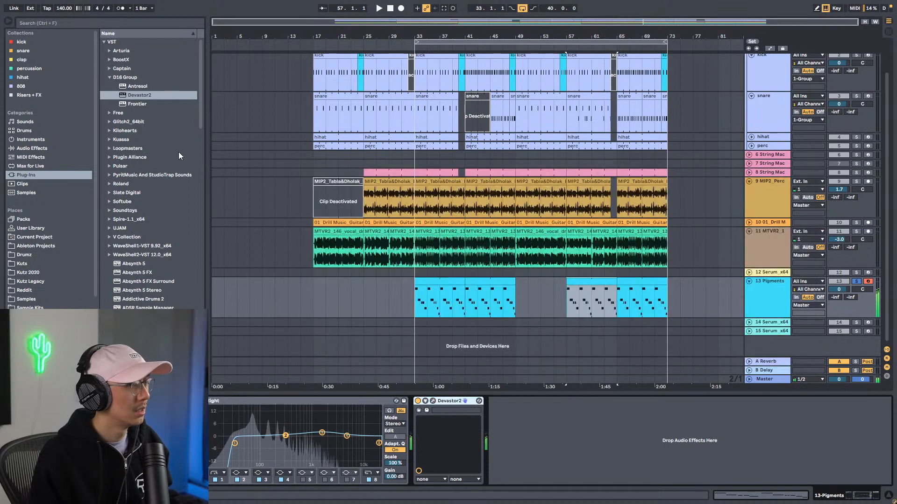
Step: Add the STRANJAH-HIGH-LOW-SPLIT rack after Devastor2, deactivate its Low chain and select the High chain
click(37, 148)
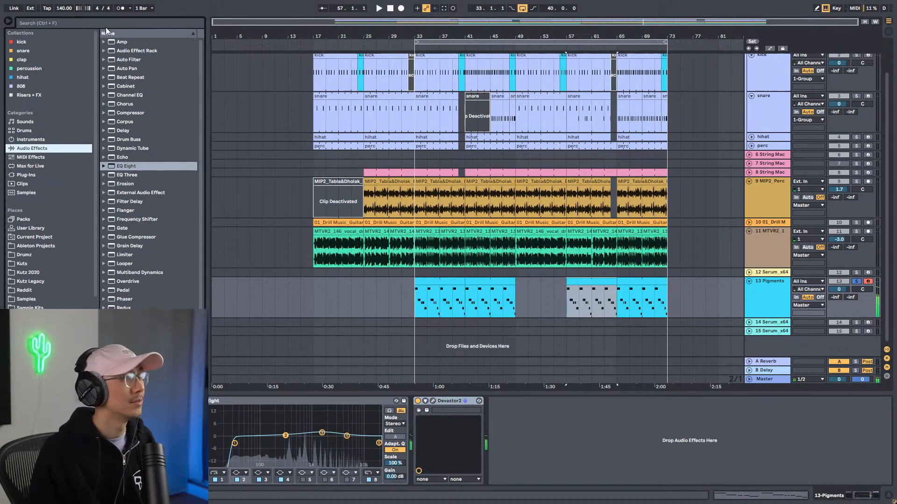
click(104, 51)
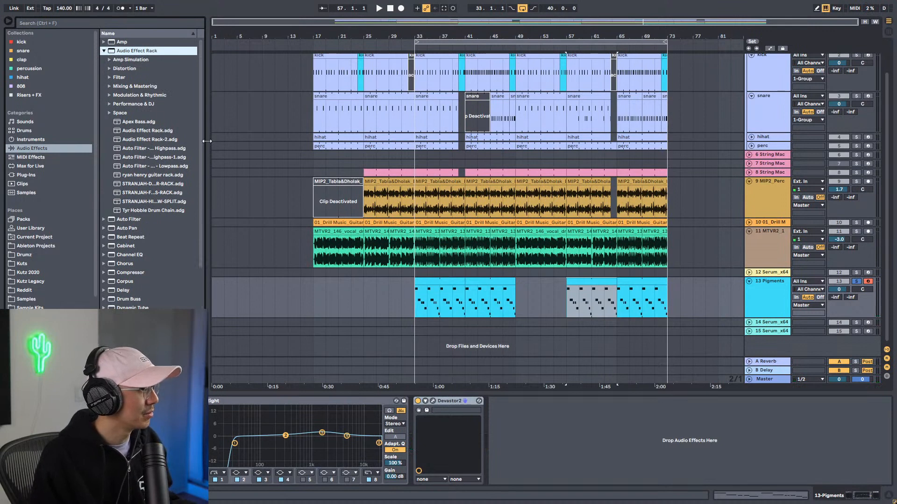
drag(207, 141, 311, 139)
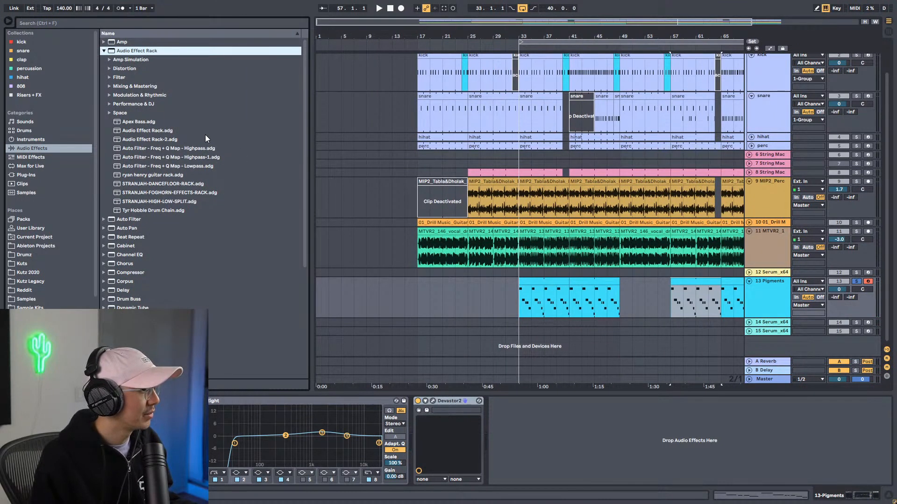
drag(171, 203, 590, 437)
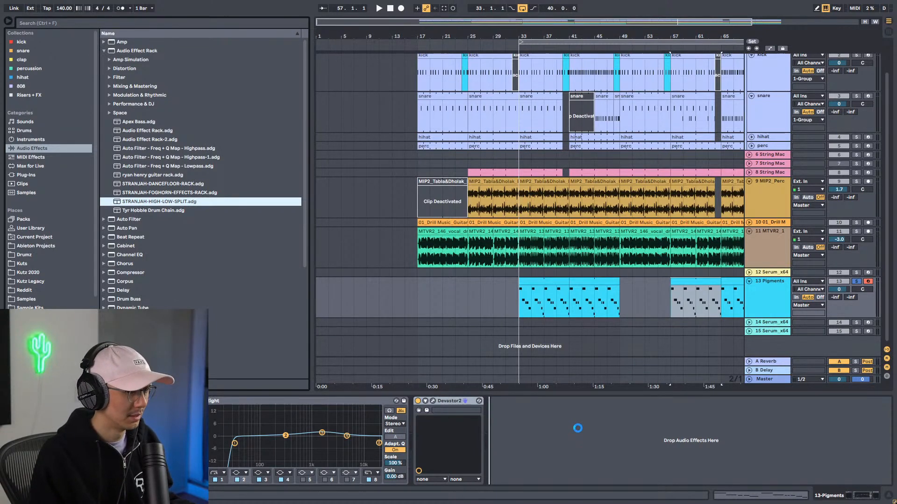
drag(578, 428, 578, 427)
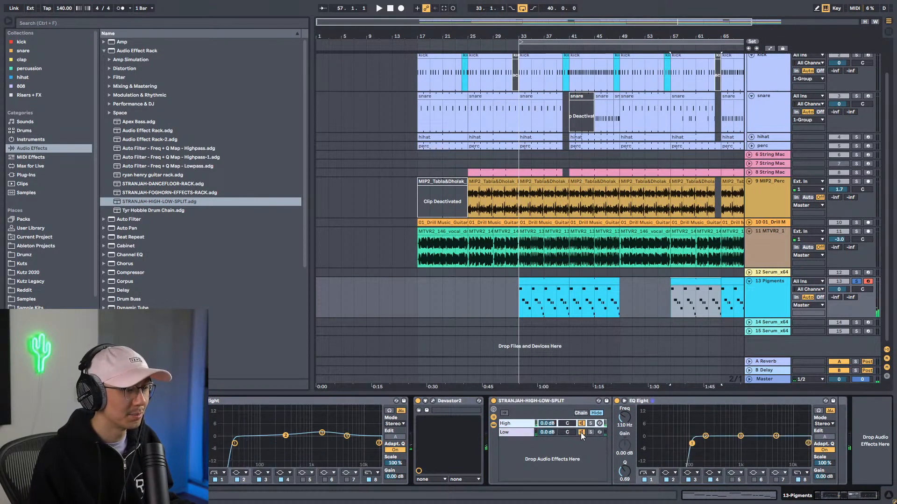
click(581, 432)
click(517, 424)
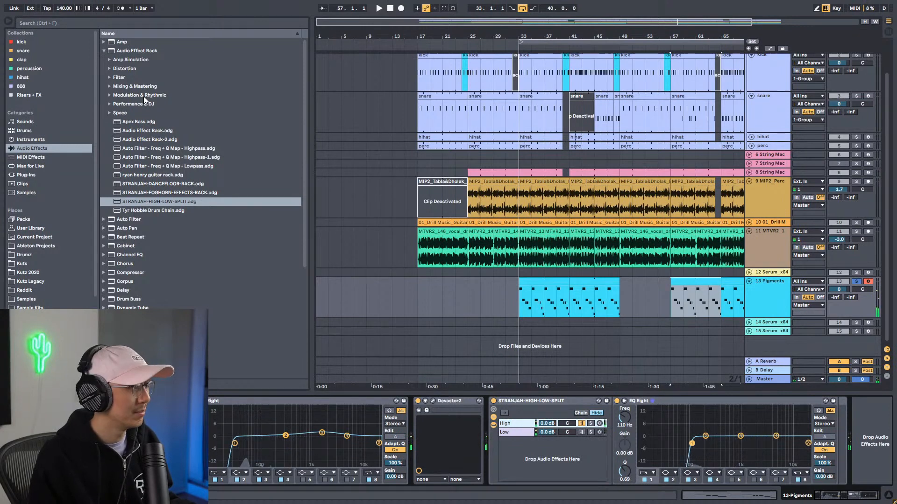
Step: Search the plug-ins for "rev" and add Arturia's Rev INTENSITY reverb after EQ Eight on the rack's High chain
click(21, 174)
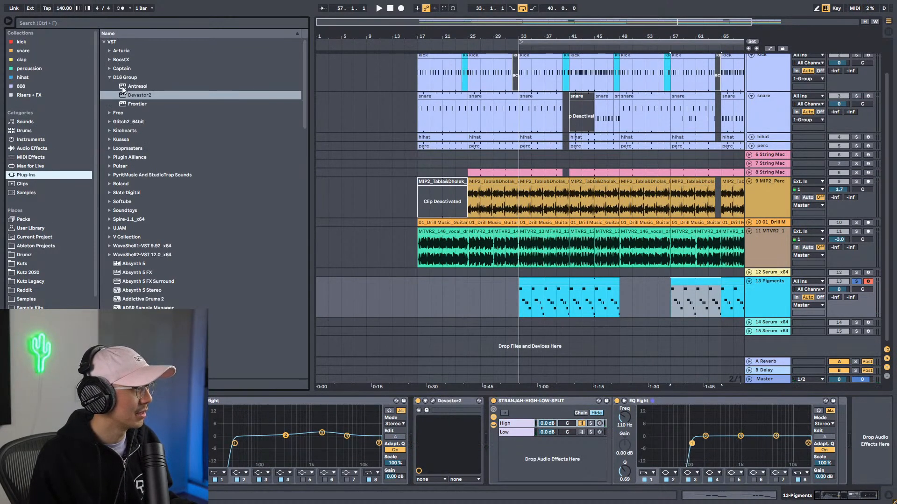
click(114, 24)
text(rev)
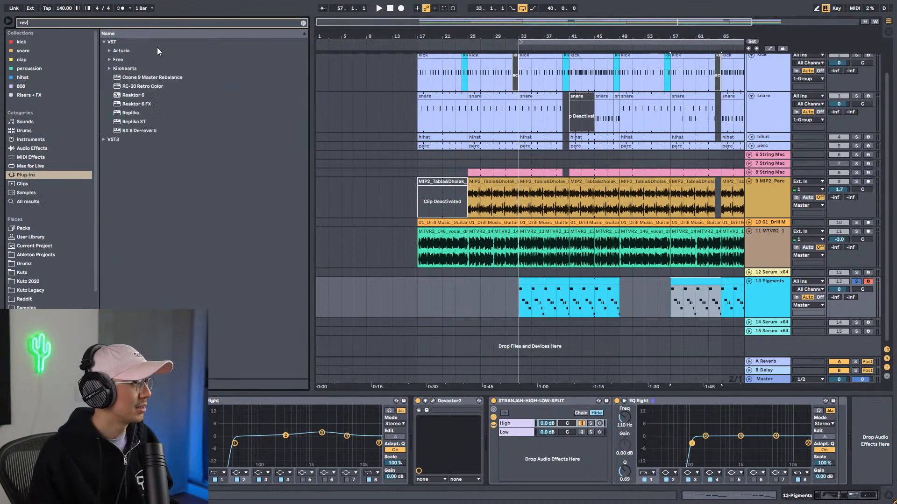
click(108, 50)
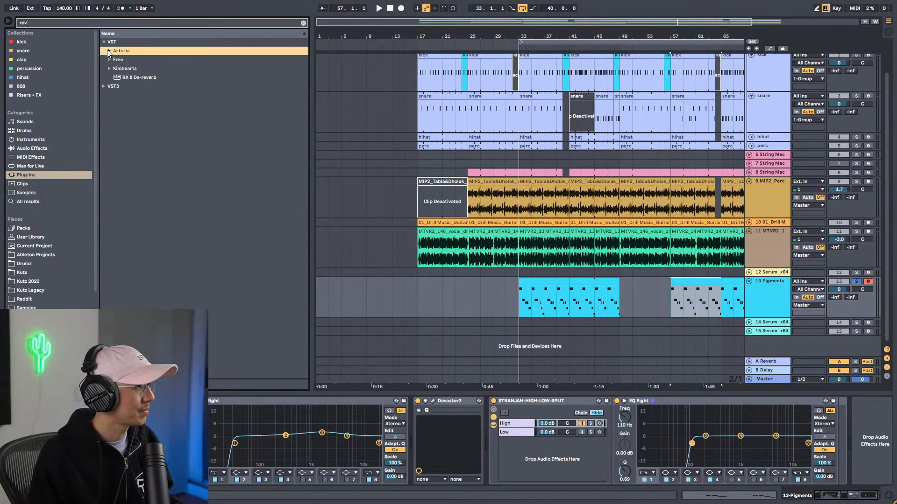
click(110, 51)
drag(142, 60, 834, 420)
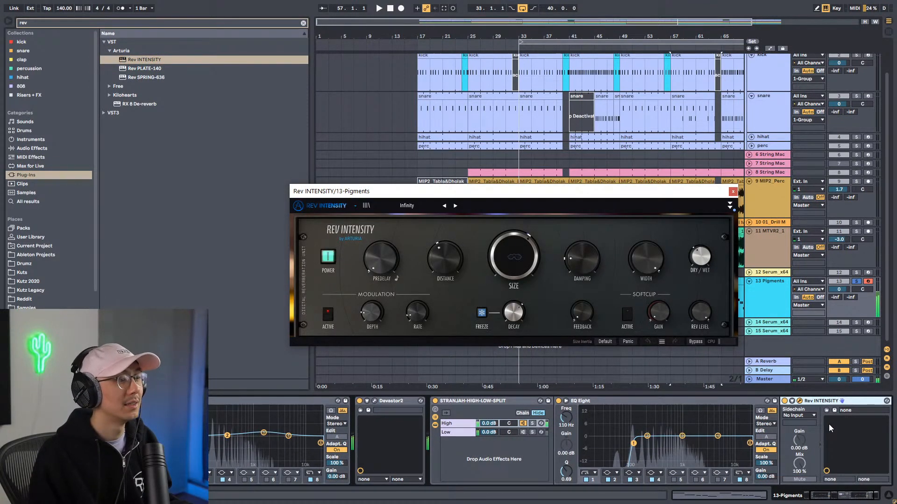
Step: Lower the dry/wet balance of Rev INTENSITY on the Pigments track and close the plug-in window
drag(701, 256, 700, 266)
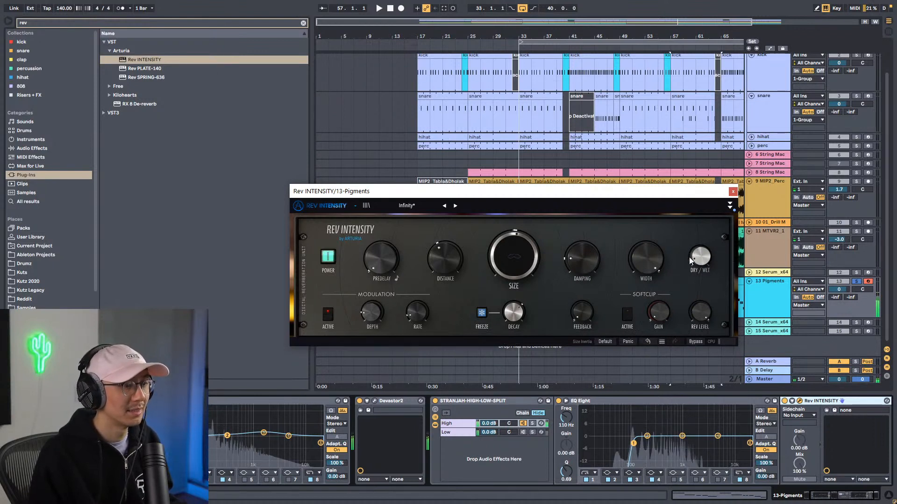
drag(700, 256, 699, 259)
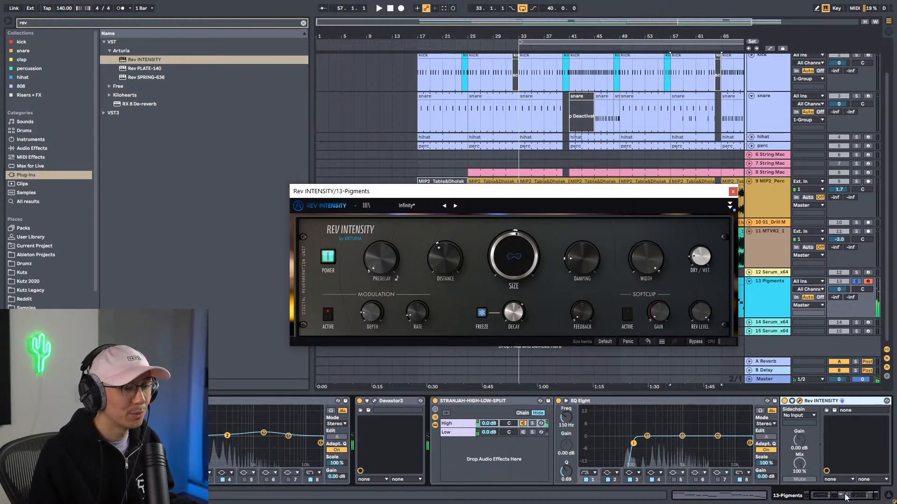
drag(842, 496, 849, 496)
click(733, 192)
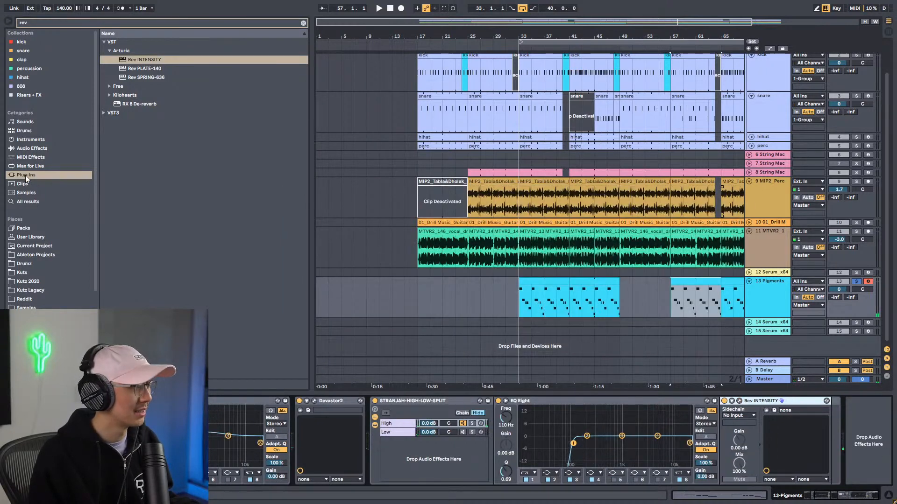
Step: Compare the split rack's Low chain against the High chain by toggling it, and return to the High chain's devices
click(422, 401)
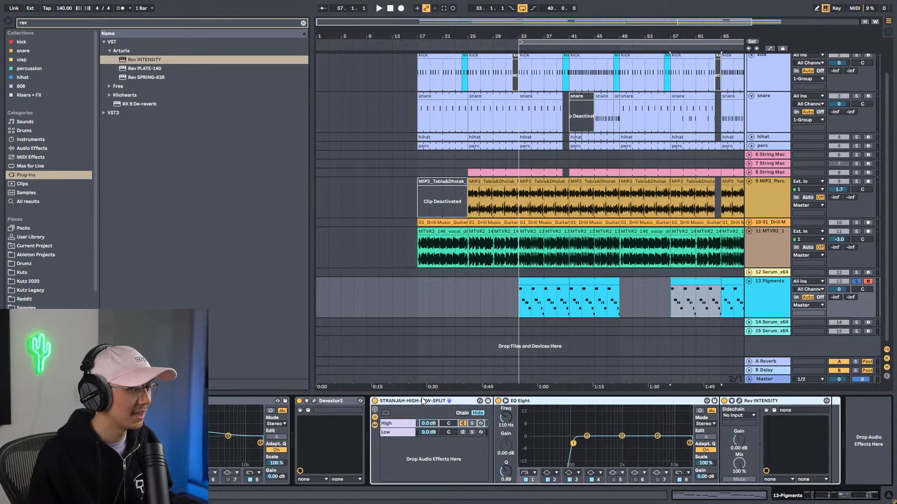
click(464, 432)
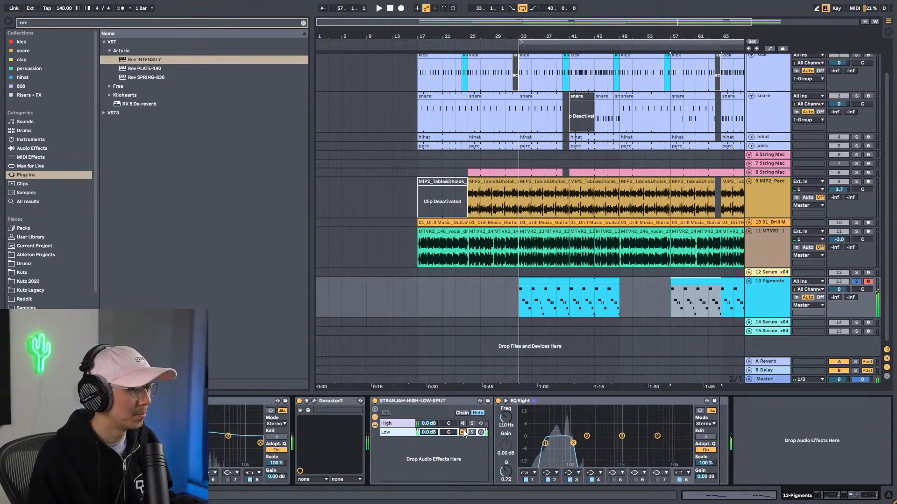
click(463, 432)
click(463, 432)
click(387, 424)
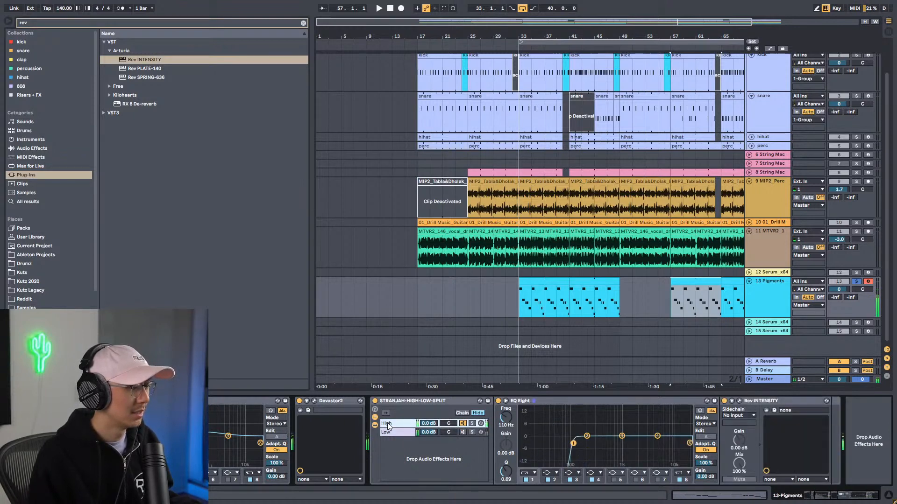
Step: Add Echo before Rev INTENSITY with 16% dry/wet, a 173 Hz high-pass, a 7.99 kHz low-pass and 63% feedback
click(33, 148)
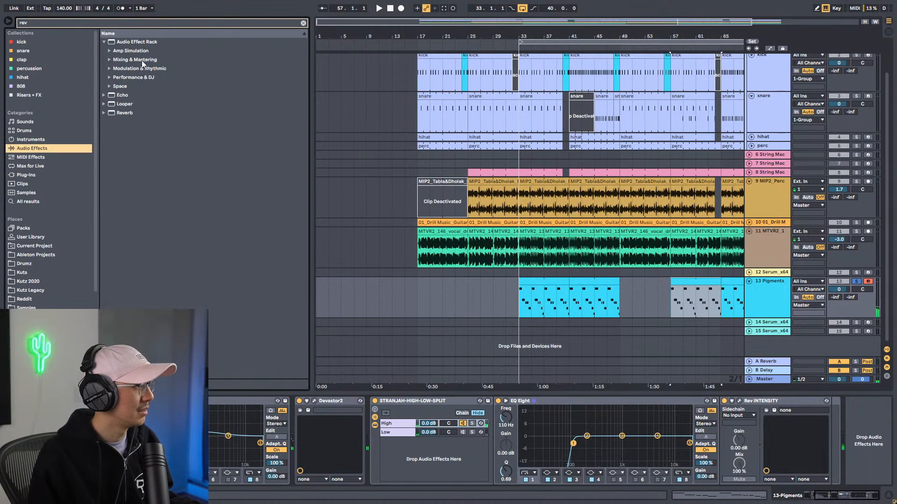
click(120, 94)
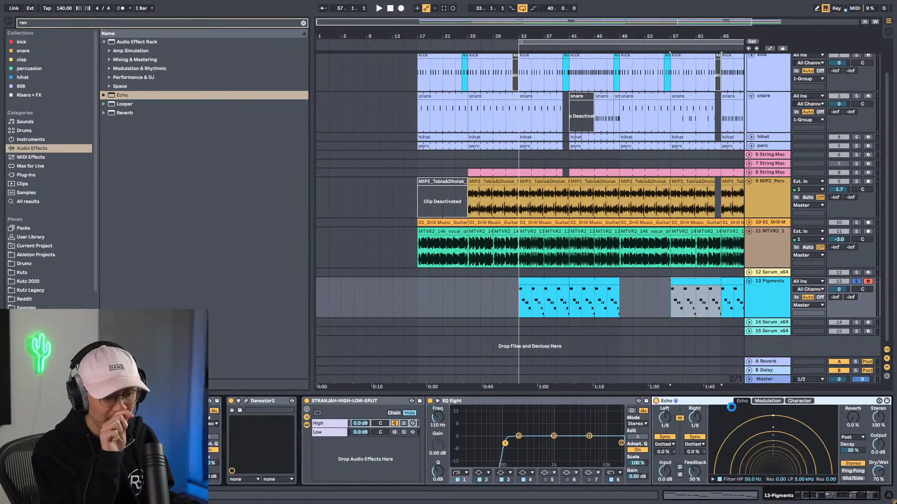
drag(878, 471, 878, 503)
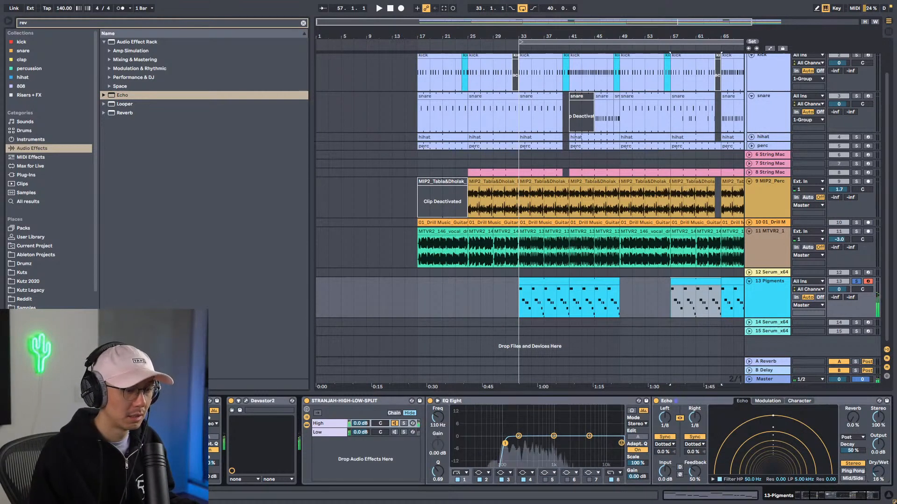
drag(747, 481, 748, 460)
drag(799, 481, 799, 471)
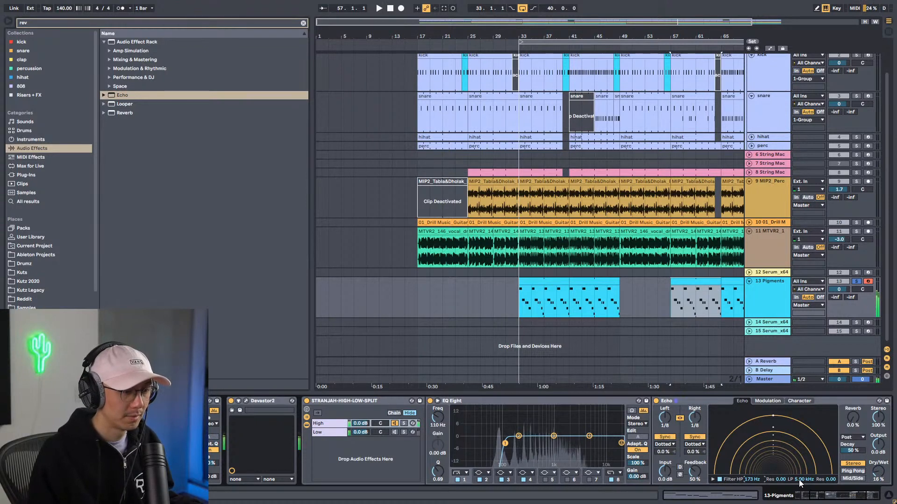
drag(692, 470, 692, 464)
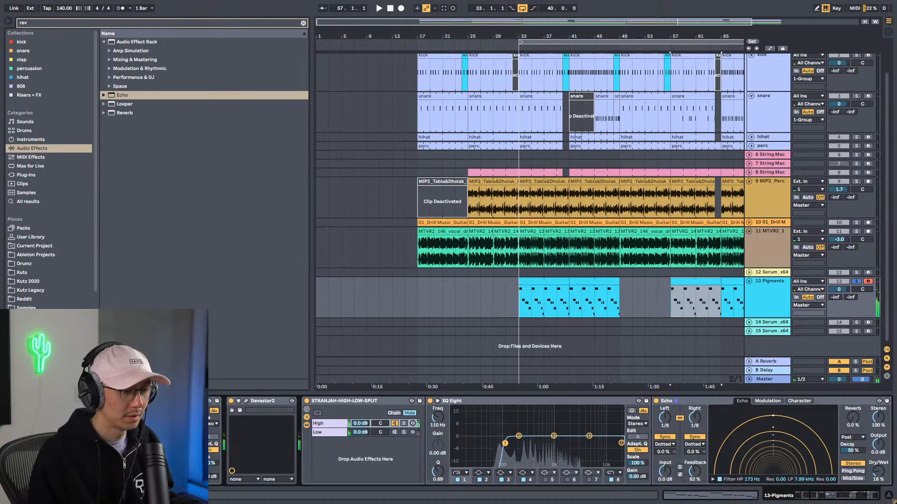
Step: Play the Pigments clip from bar 33, raise the track volume to 1.2 and reactivate the rack's Low chain
click(535, 280)
key(space)
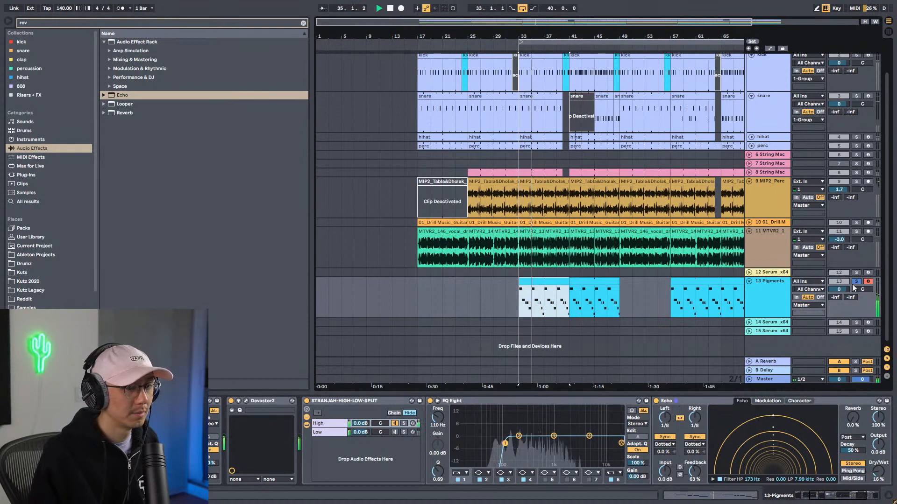
drag(839, 291, 839, 284)
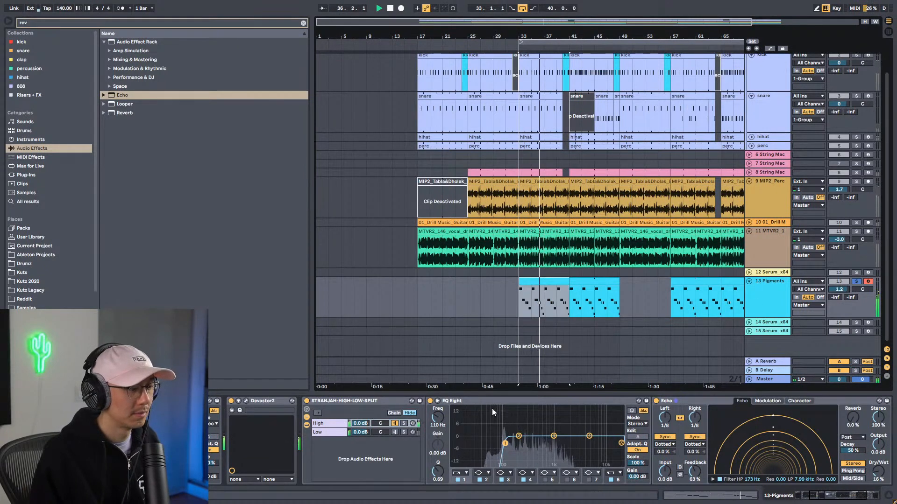
click(395, 433)
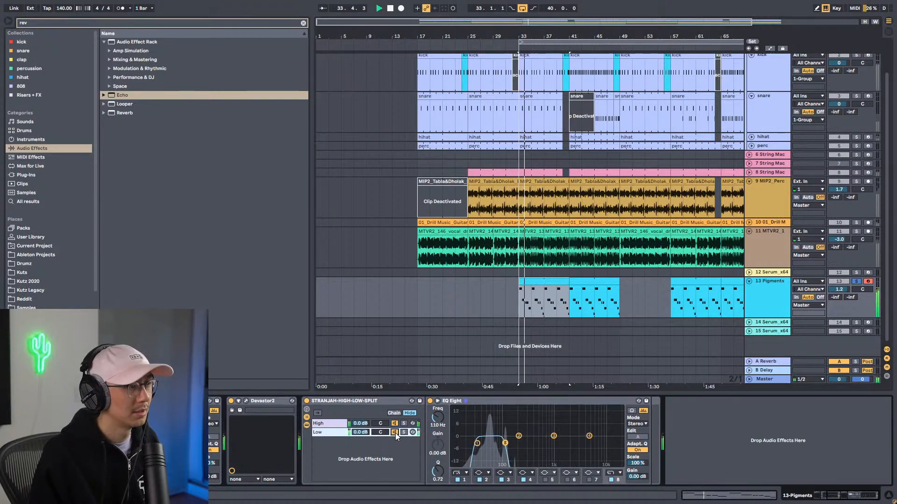
Step: Unsolo the Pigments track, mute the MTVR2 vocal track and raise the Pigments volume to 2.9 against the full beat
drag(622, 22, 623, 7)
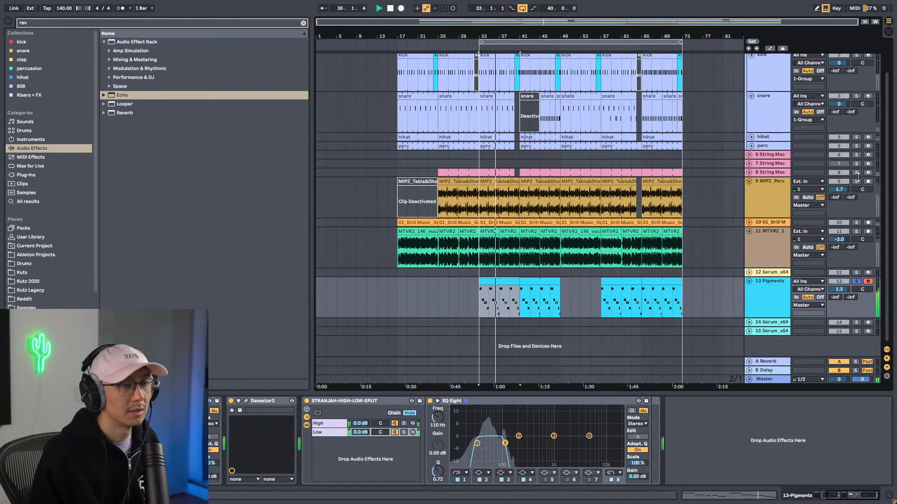
click(858, 282)
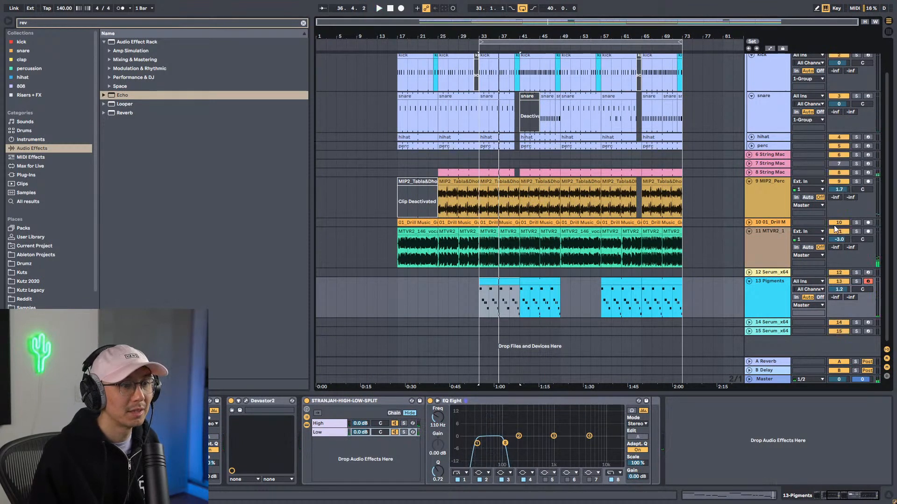
click(835, 232)
key(space)
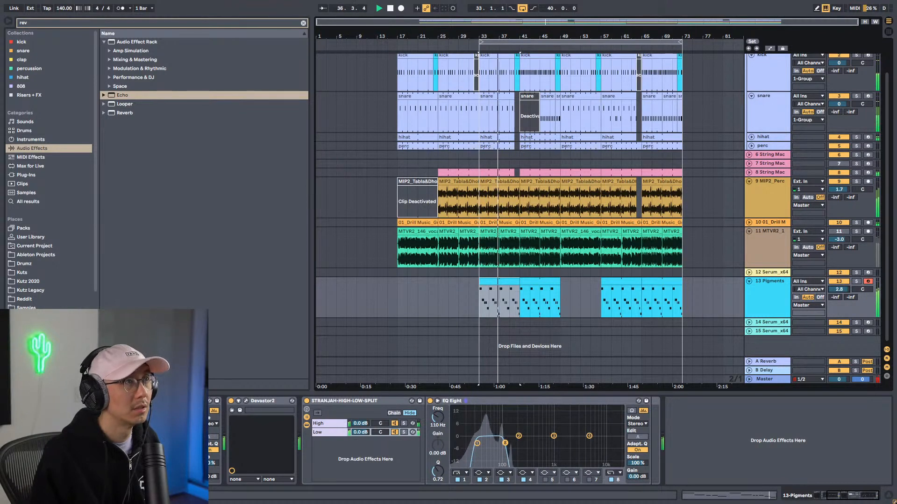
drag(839, 289, 839, 288)
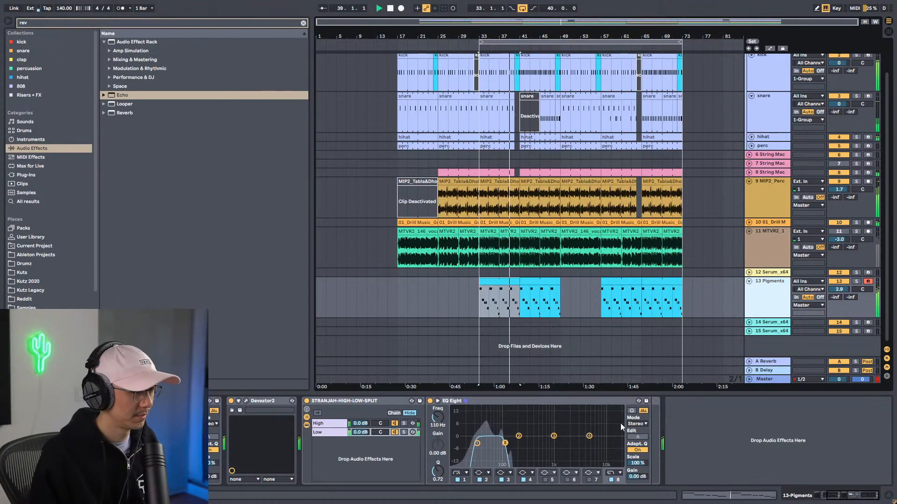
Step: On the High chain, reduce Echo's dry/wet to 13% and increase the predelay of Rev INTENSITY
click(329, 423)
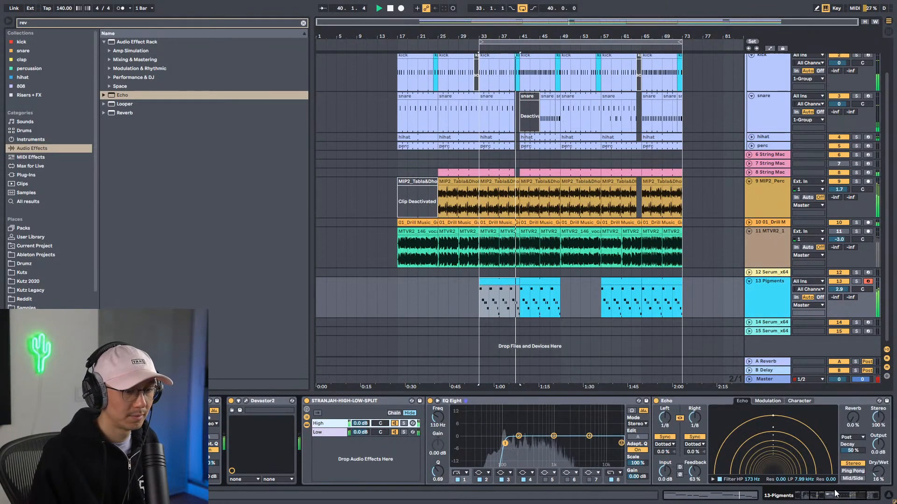
scroll(834, 489, right, 5)
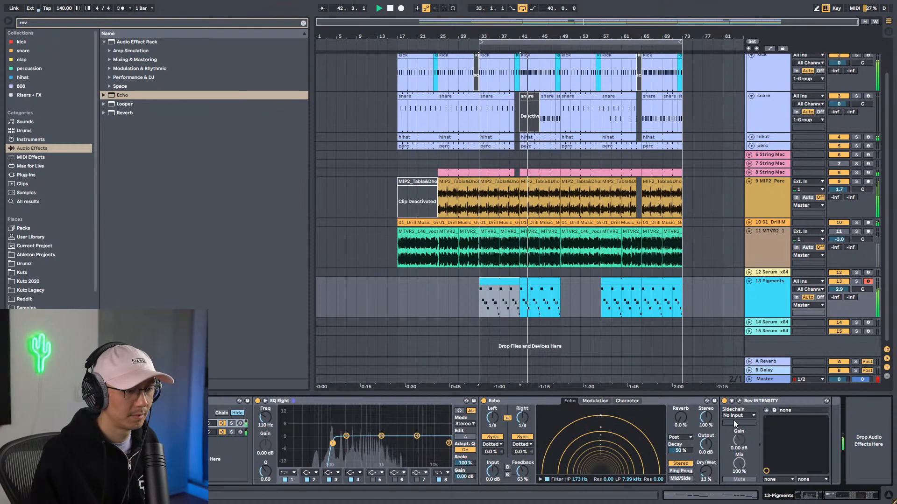
click(739, 401)
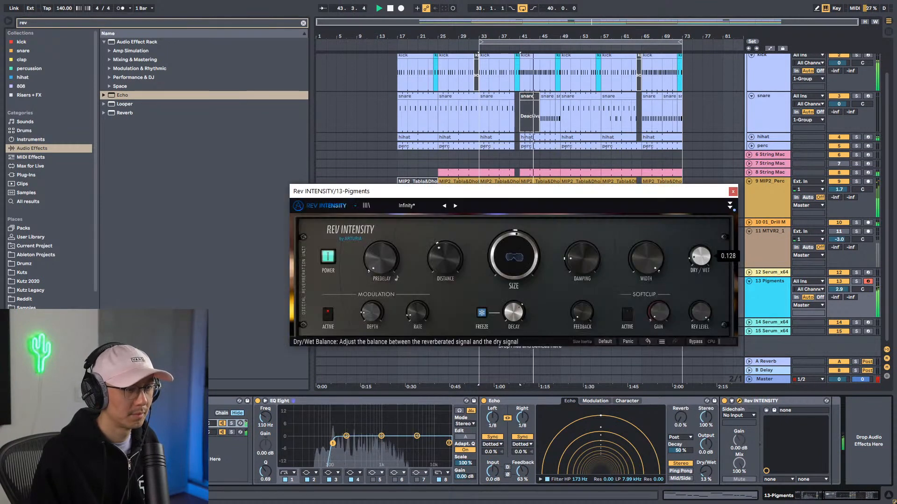
drag(404, 262, 404, 248)
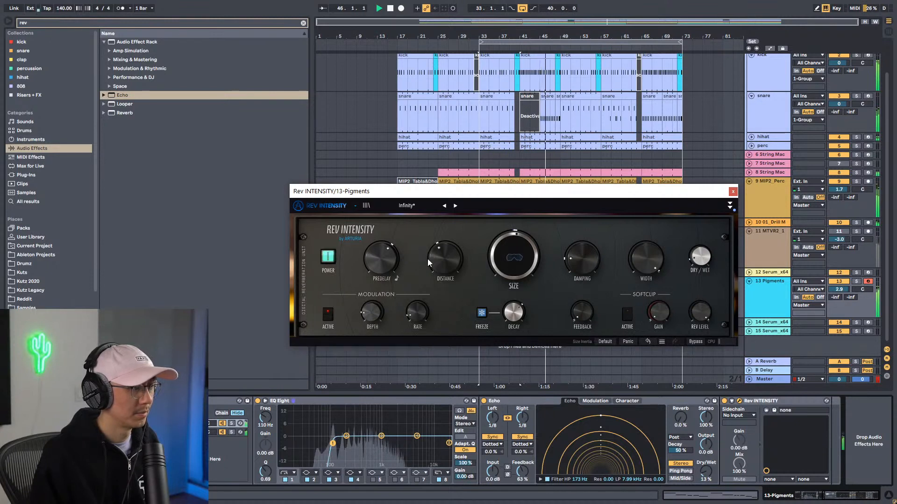
mouse_move(514, 257)
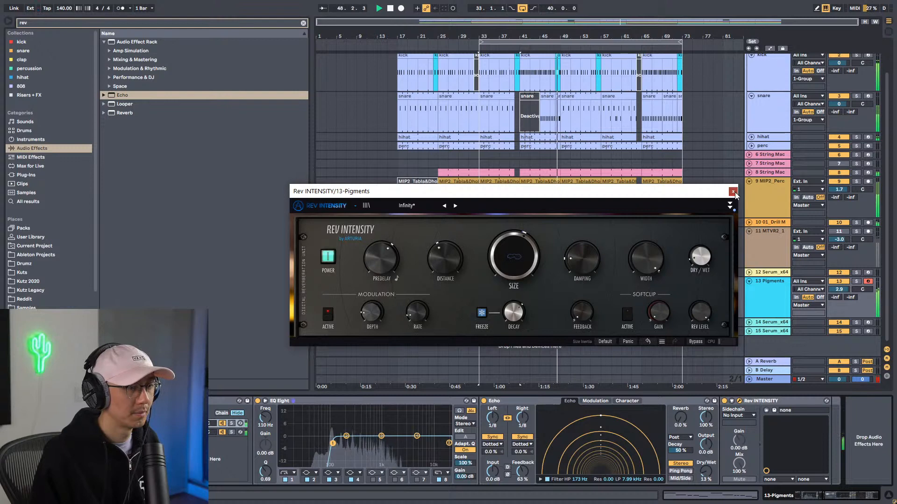
click(733, 192)
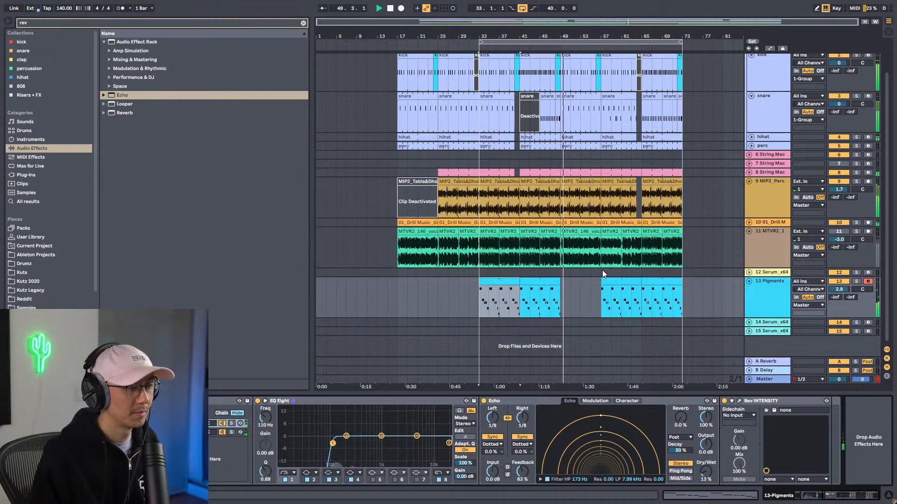
Step: Solo the Pigments track and audition its processed sound from the clip at bar 33
click(632, 270)
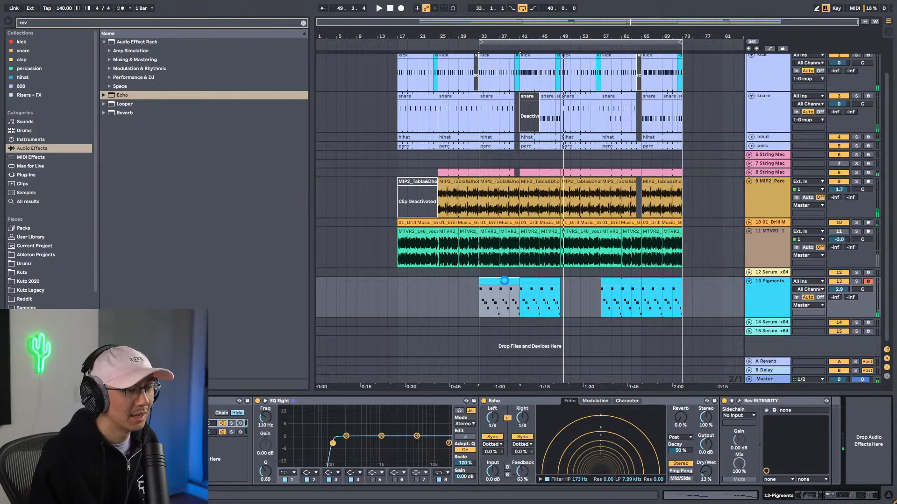
key(space)
click(856, 281)
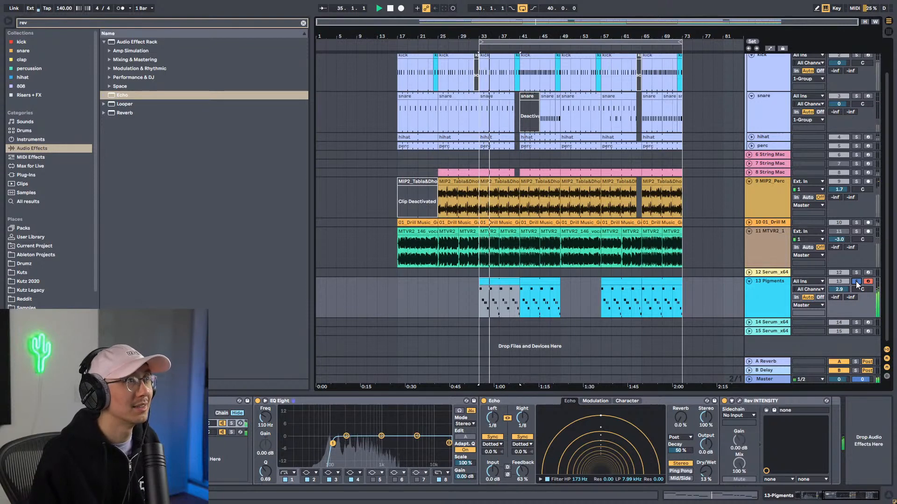
key(space)
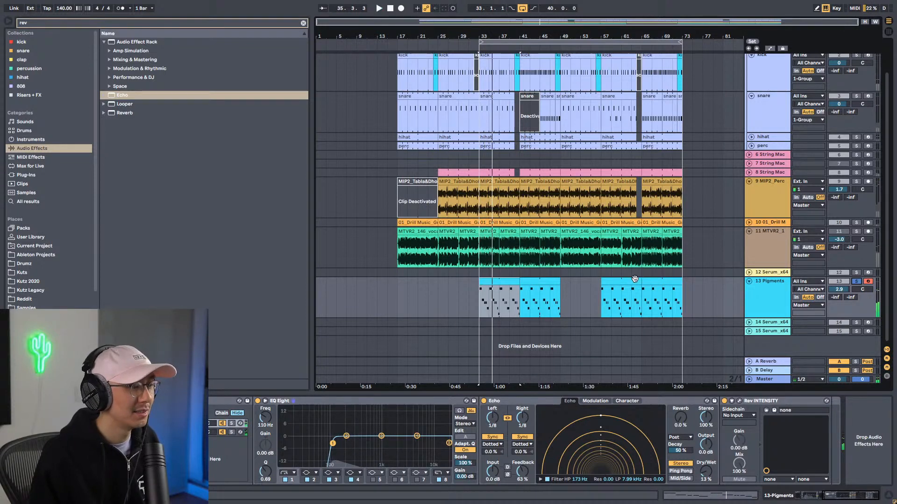
click(504, 283)
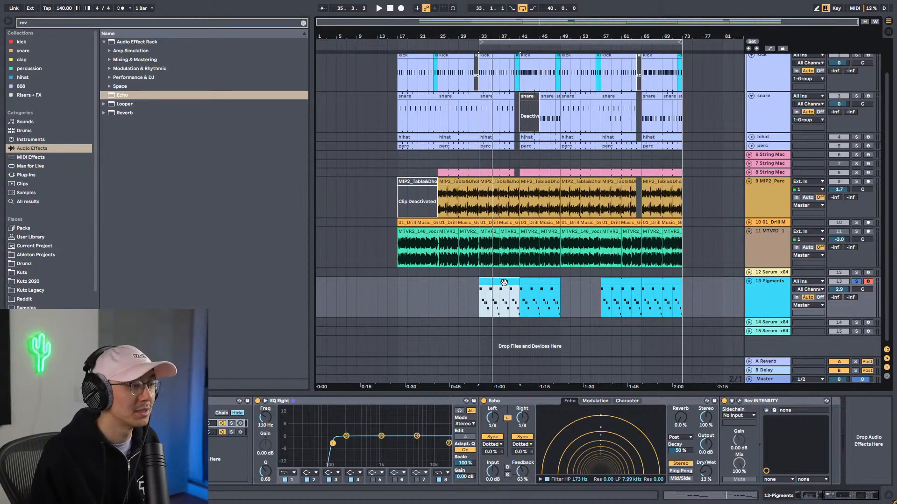
key(space)
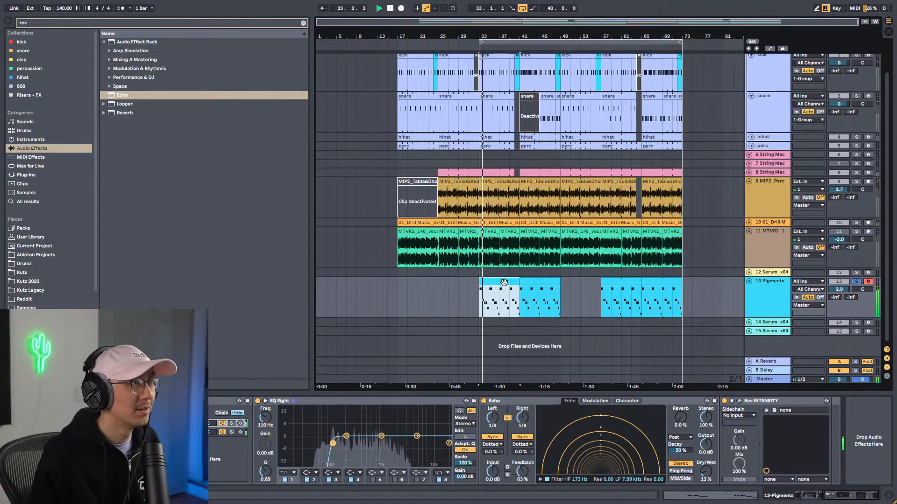
Step: Unsolo the Pigments track and reactivate the MTVR2 vocal track for full-mix playback
click(856, 281)
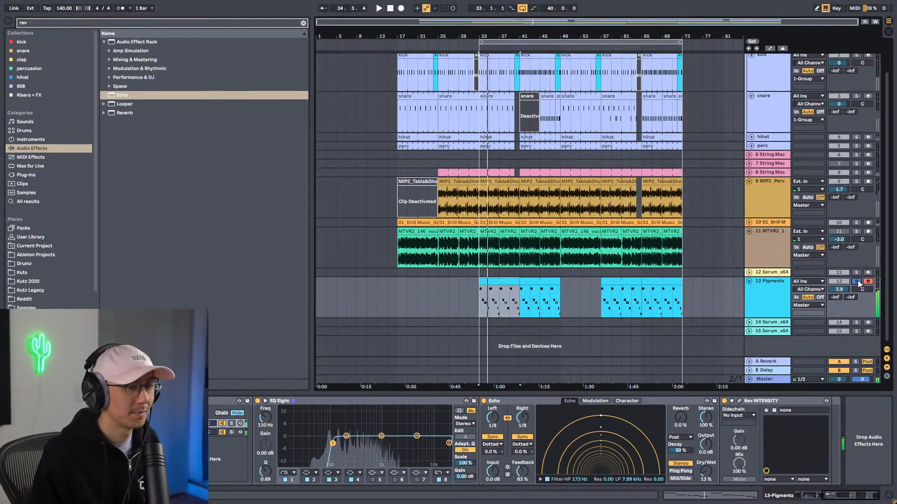
click(838, 231)
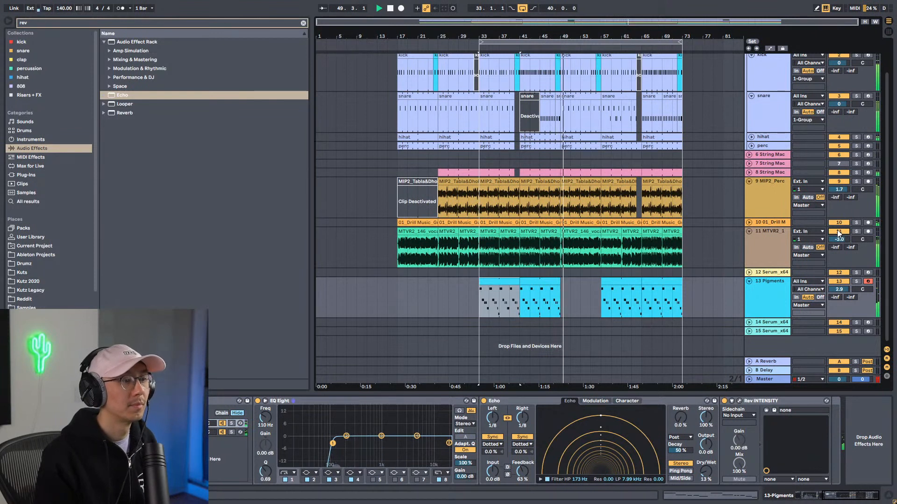
Step: Audition the full mix with the loop start moved to bar 49, and again from bar 33 with the loop start moved back there
key(space)
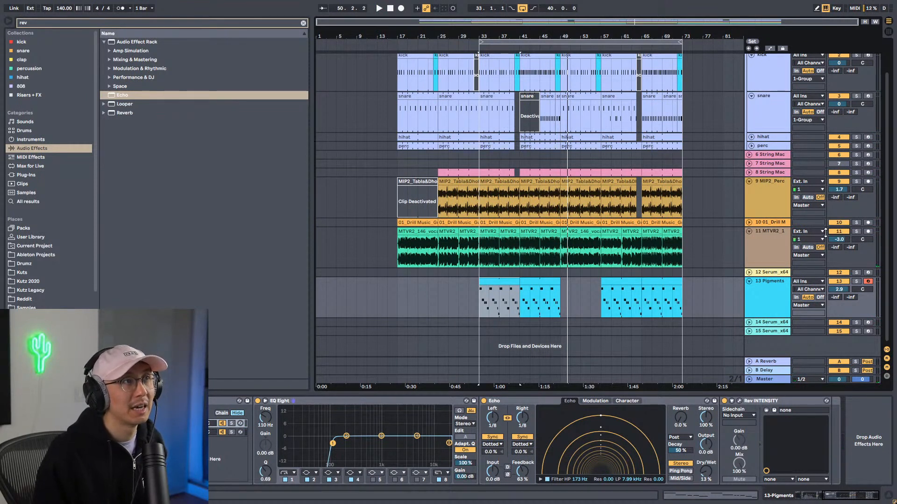
click(562, 298)
key(space)
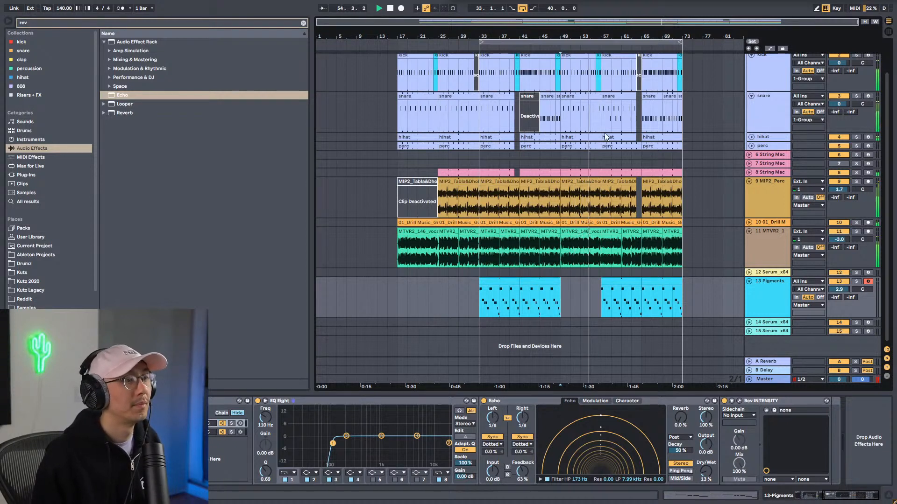
drag(481, 42, 559, 48)
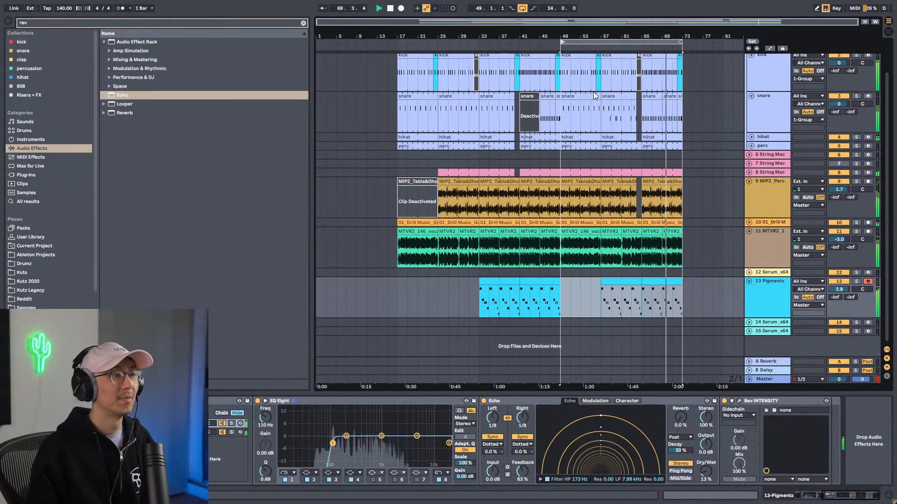
drag(562, 42, 481, 56)
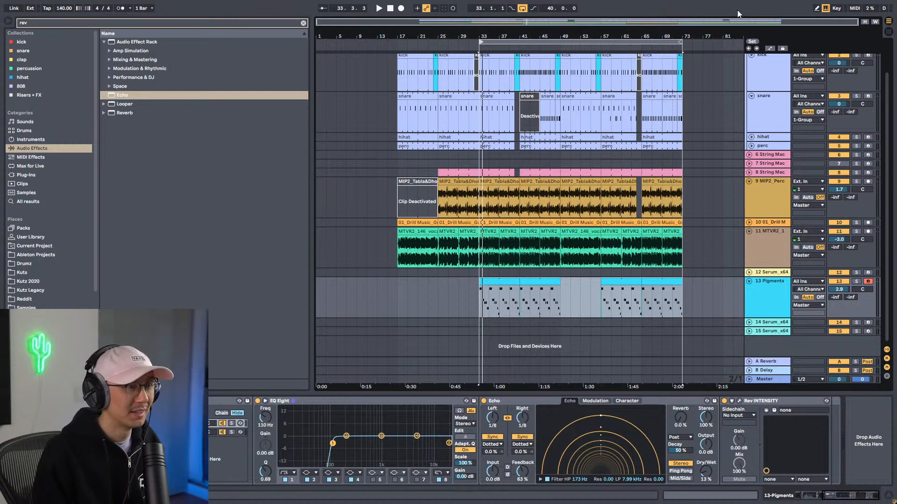
key(space)
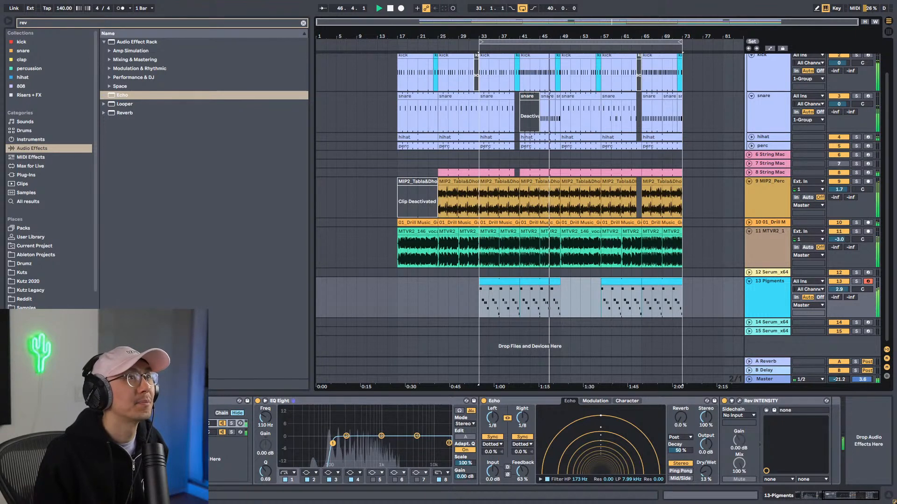
key(space)
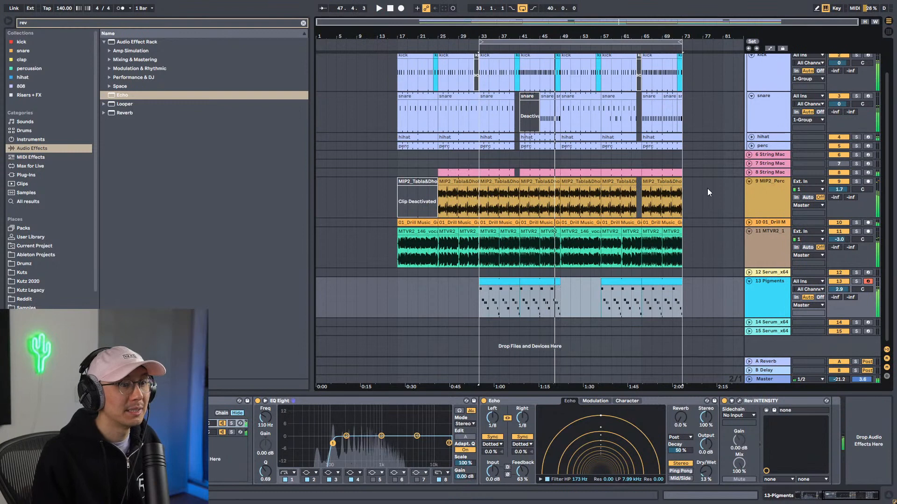
Step: Open the String Machine plugin on track 8 and check the MIP2_Perc and MTVR2 vocal tracks beside it
click(775, 173)
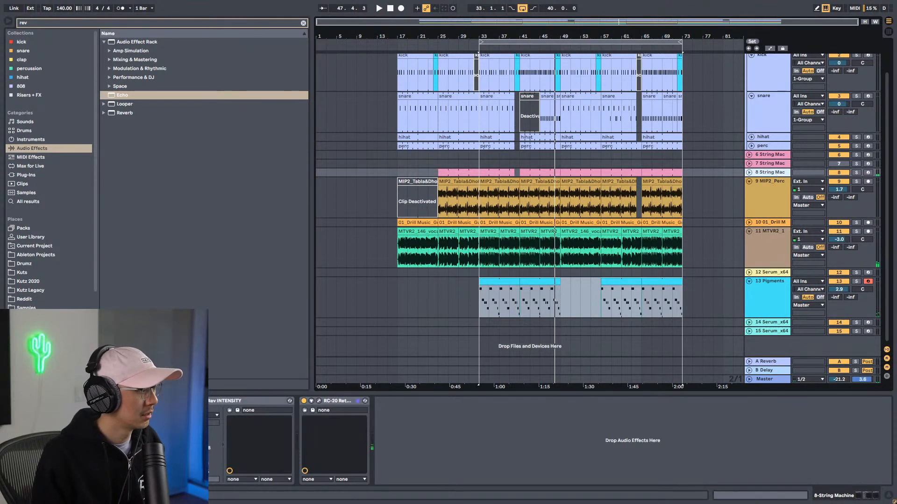
click(23, 401)
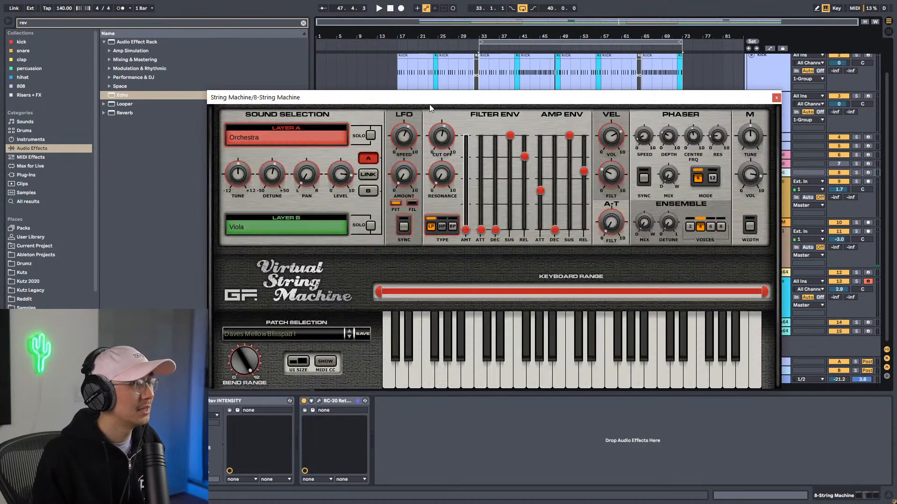
drag(431, 101, 437, 74)
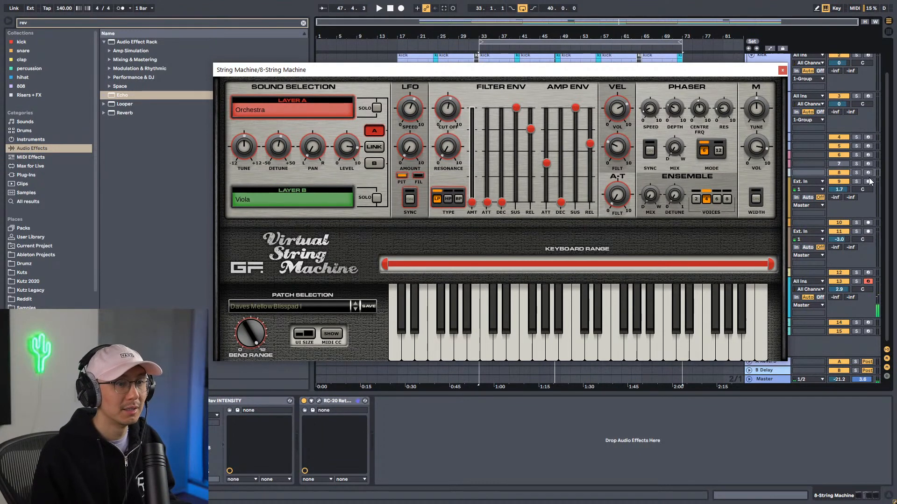
drag(710, 72, 626, 73)
click(766, 193)
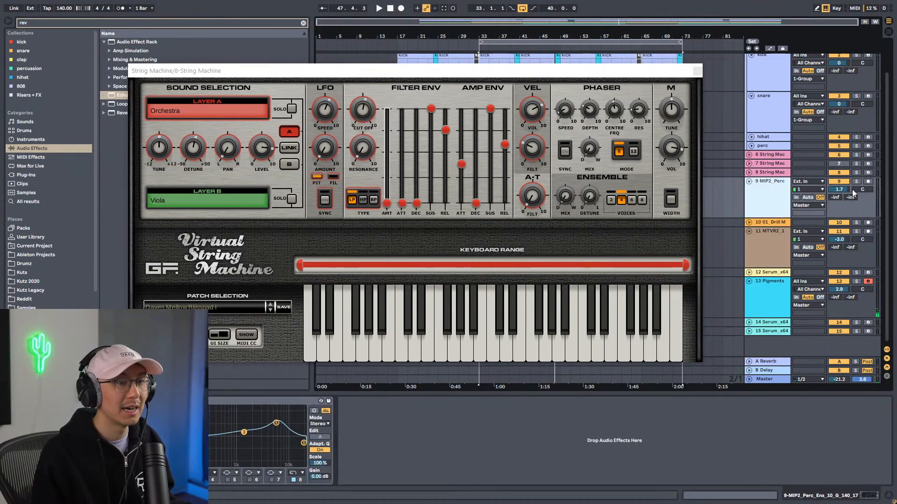
click(772, 232)
click(769, 190)
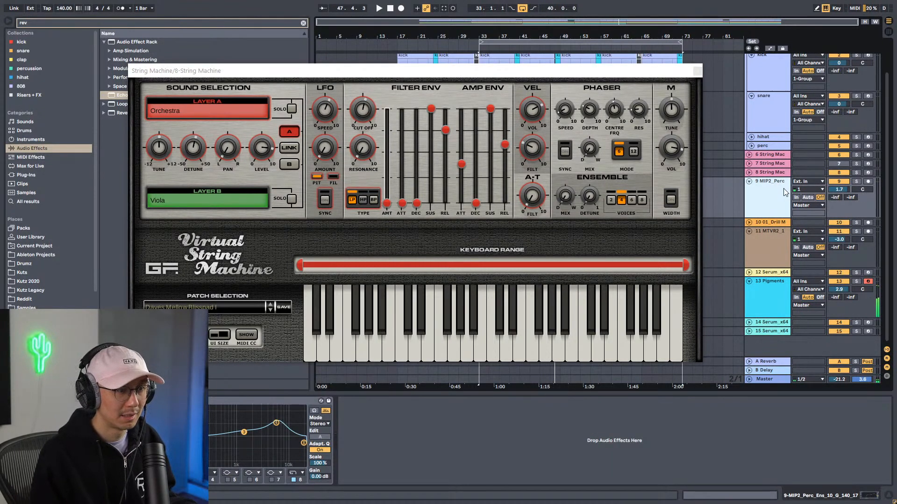
Step: Arm String Machine tracks 8 and 6 in turn to play them live, unfolding track 8 and leaving track 6 armed
click(868, 172)
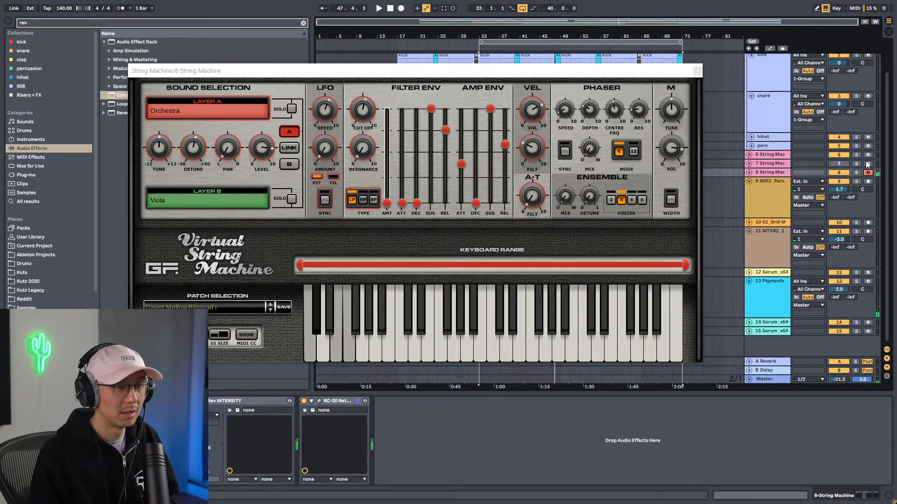
click(868, 156)
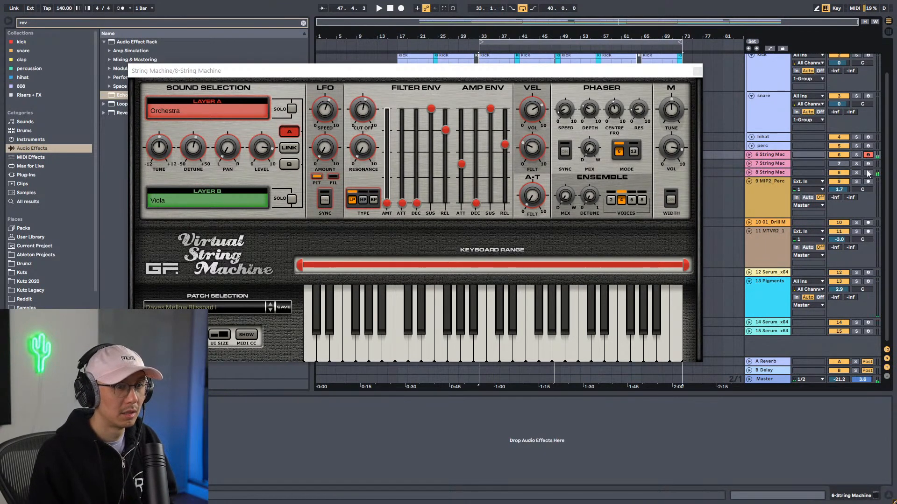
click(867, 173)
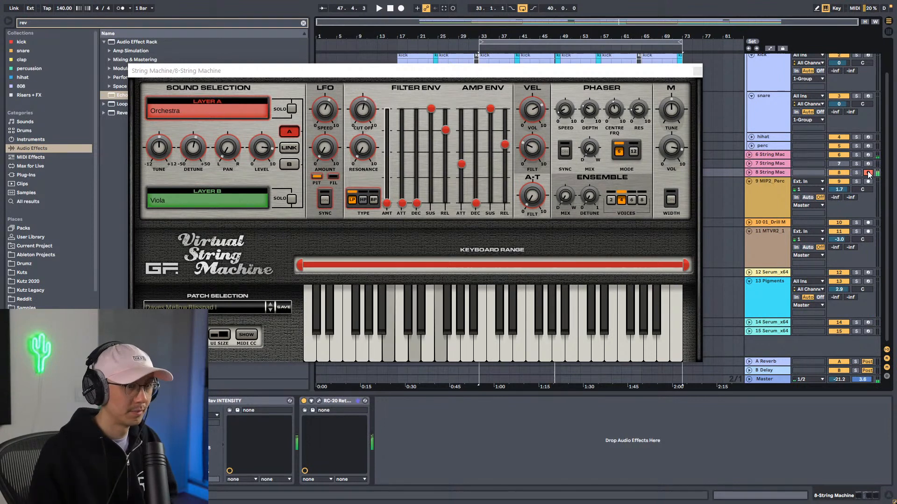
click(749, 173)
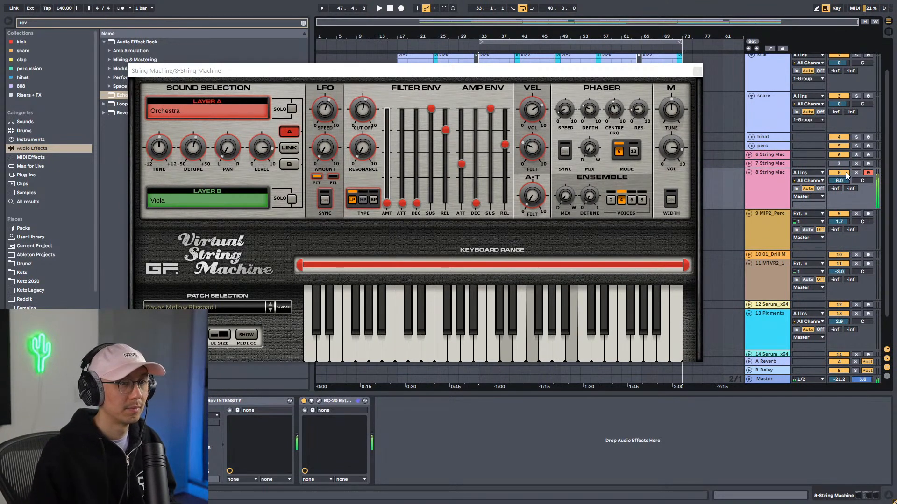
click(775, 154)
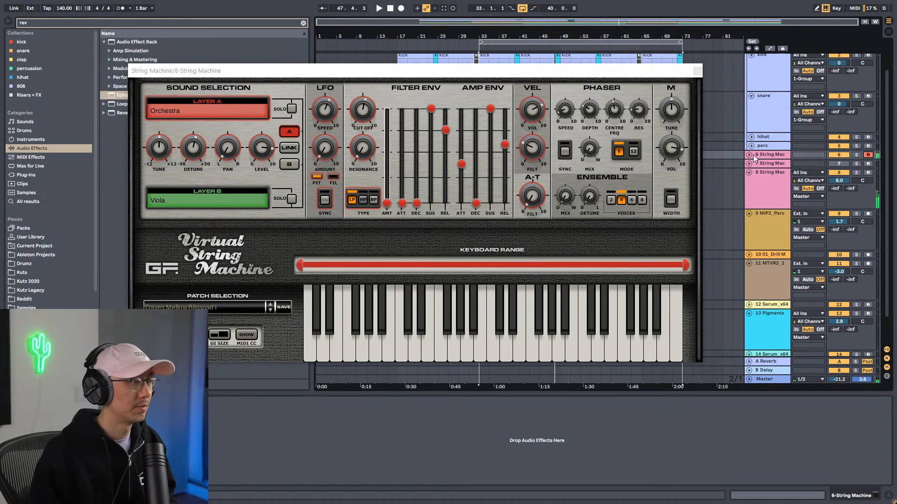
Step: Reposition the String Machine window and unfold String Machine track 7
drag(592, 75, 715, 85)
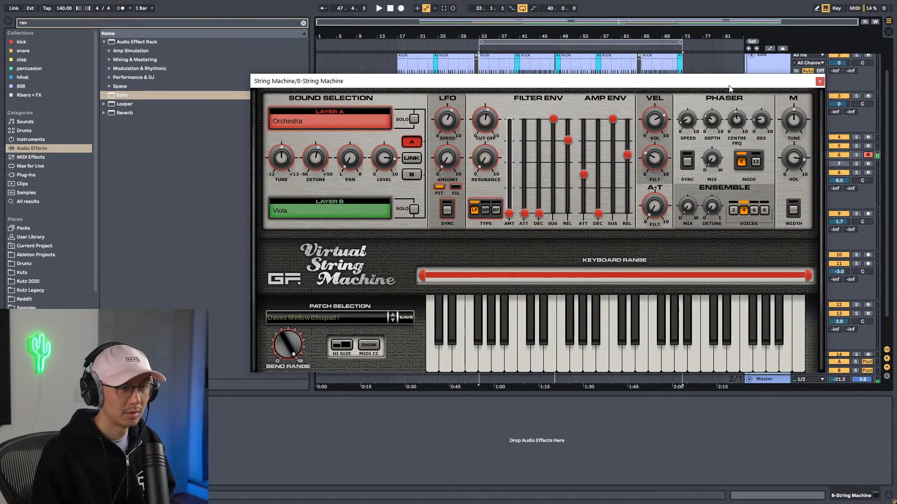
drag(730, 87, 655, 75)
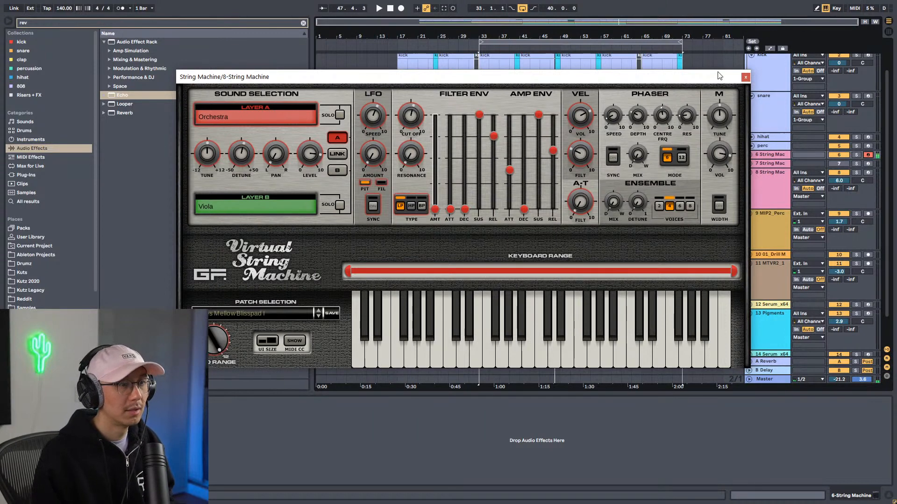
drag(719, 77, 687, 72)
click(749, 163)
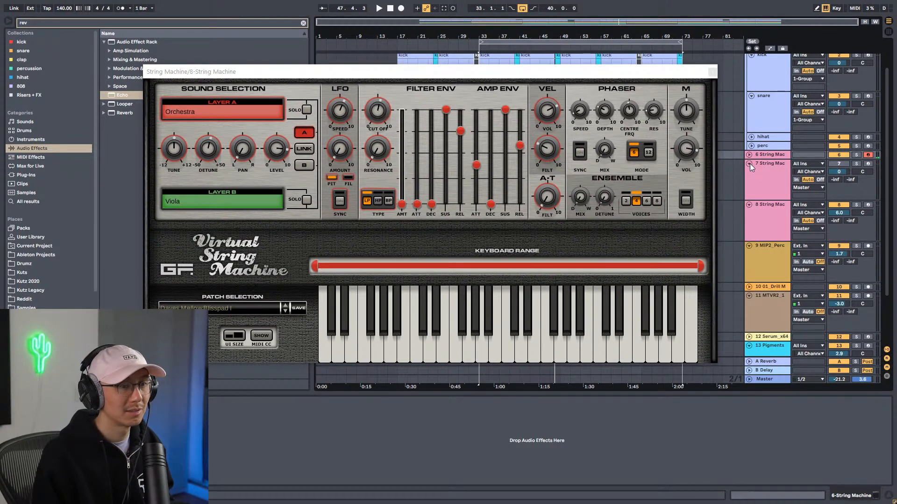
click(201, 307)
click(200, 306)
drag(392, 68, 458, 87)
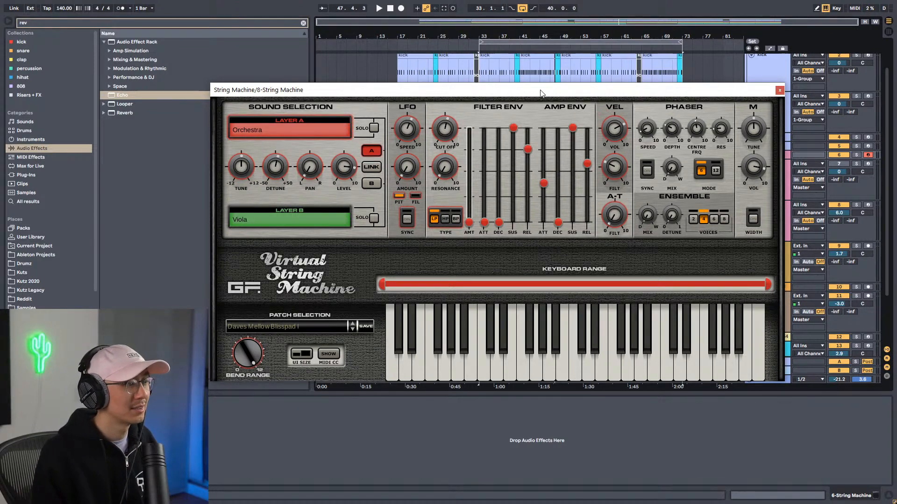
Step: Switch to the browser, view the ADSR pages for Mystical Indian Percussion 2 and Modern Trap Vocals & Rap Acapellas Vol 2, and return to Ableton Live
key(alt+Tab)
key(ctrl+shift+Tab)
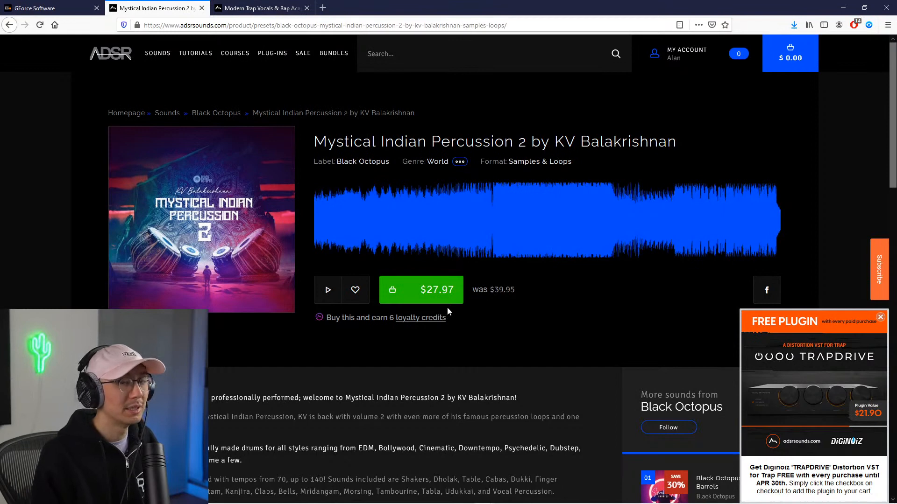
click(271, 13)
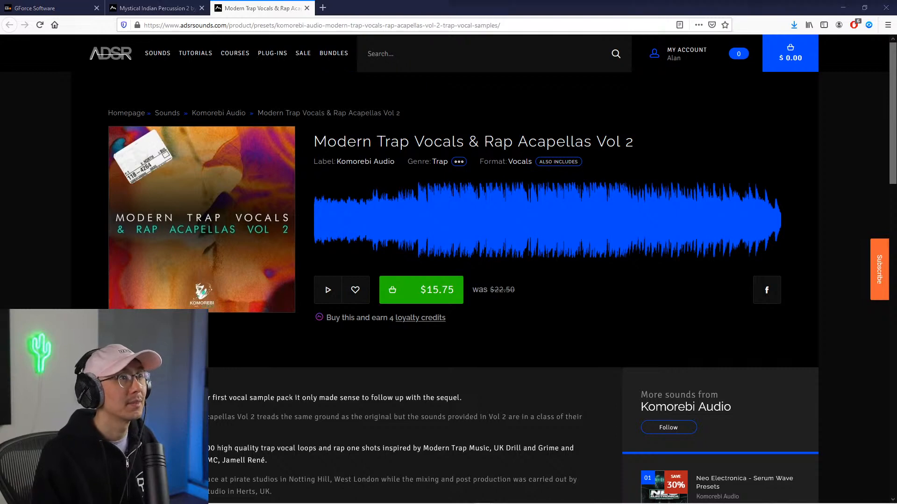
key(alt+Tab)
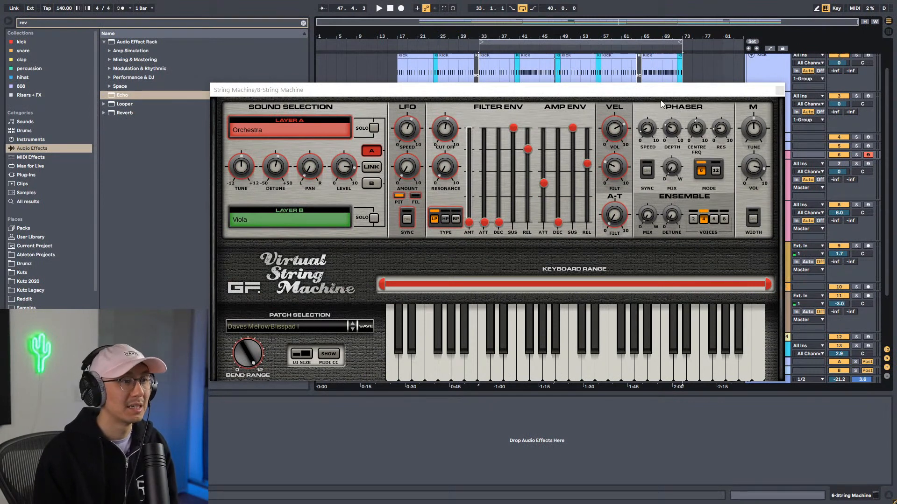
drag(663, 95, 674, 94)
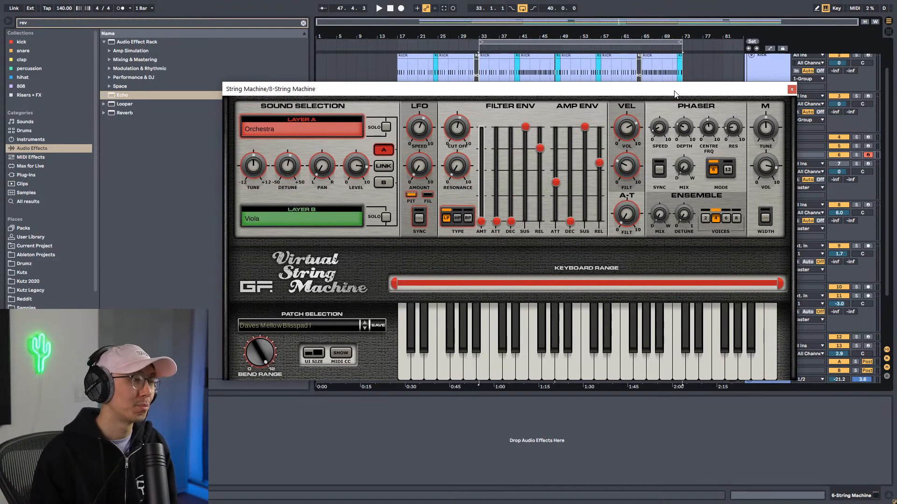
drag(674, 94, 673, 117)
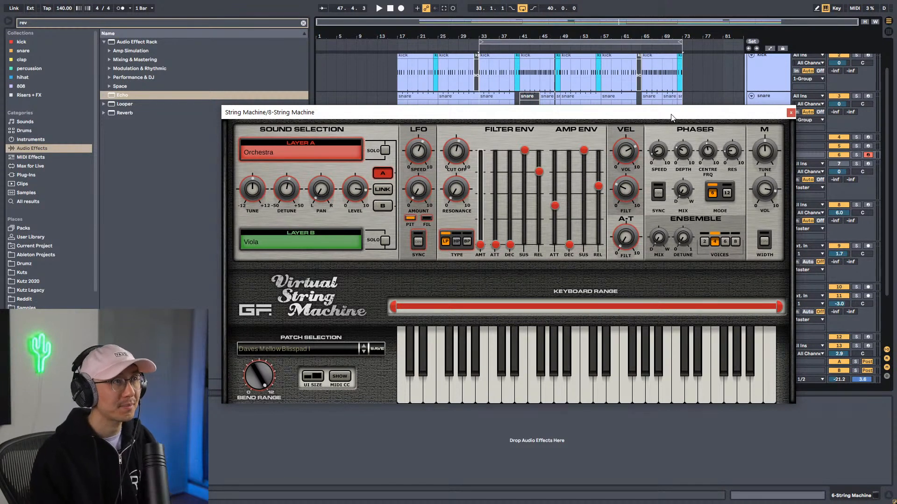
drag(671, 117, 682, 83)
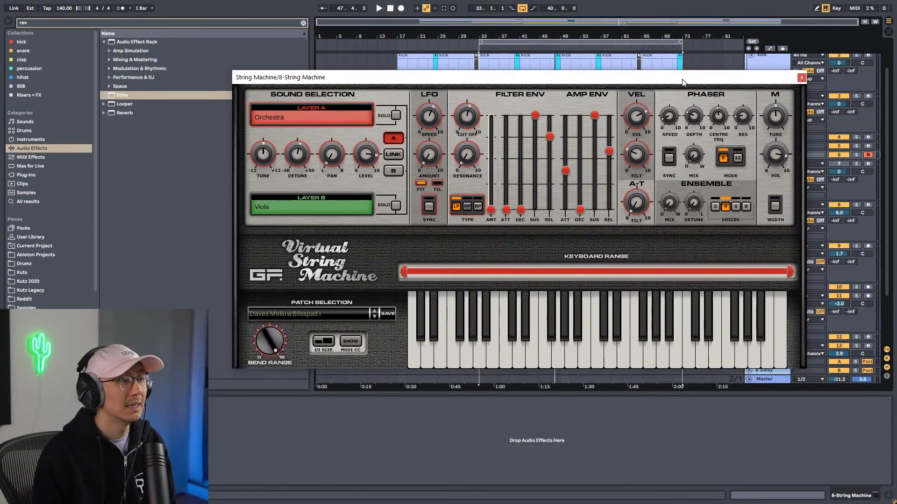